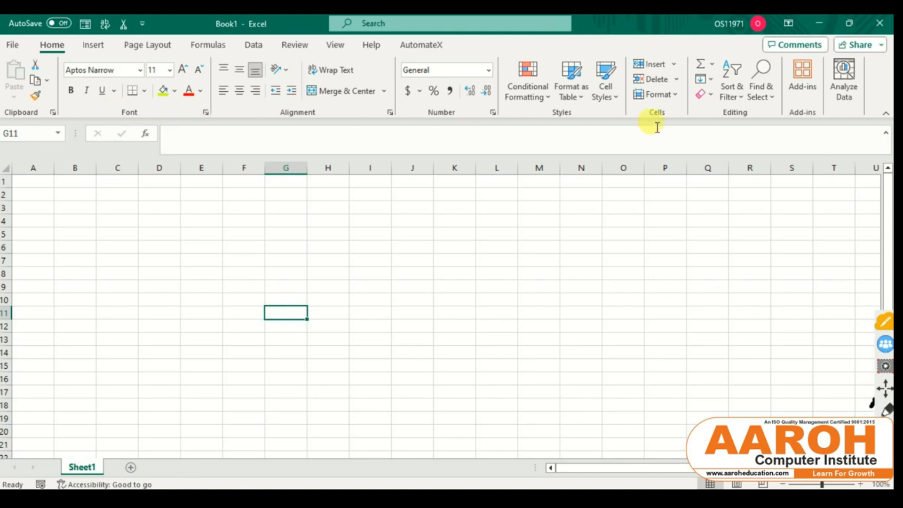
Step: Reduce the ribbon to tabs only and return it to showing tabs and commands
click(782, 26)
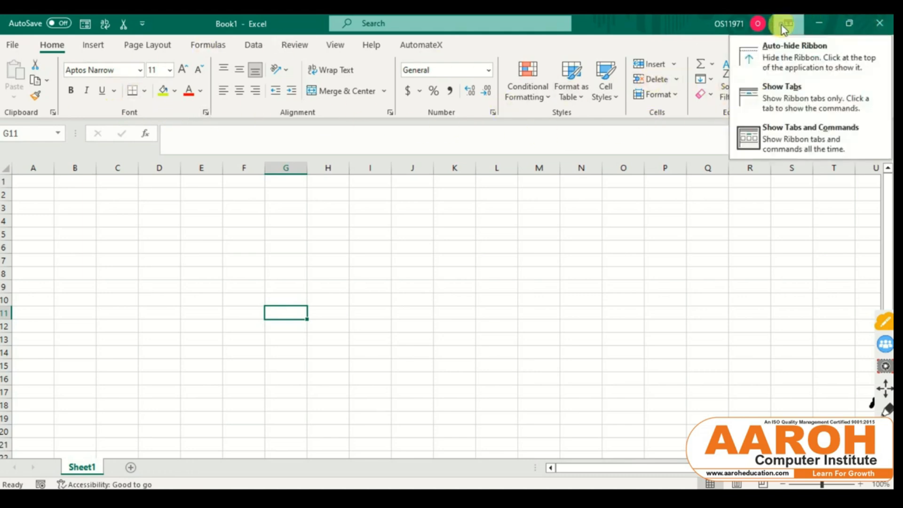
click(780, 89)
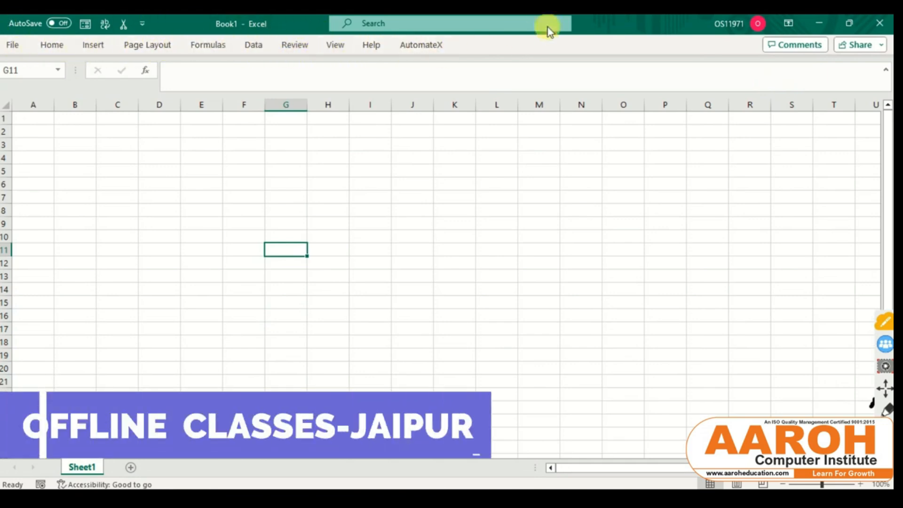
click(788, 23)
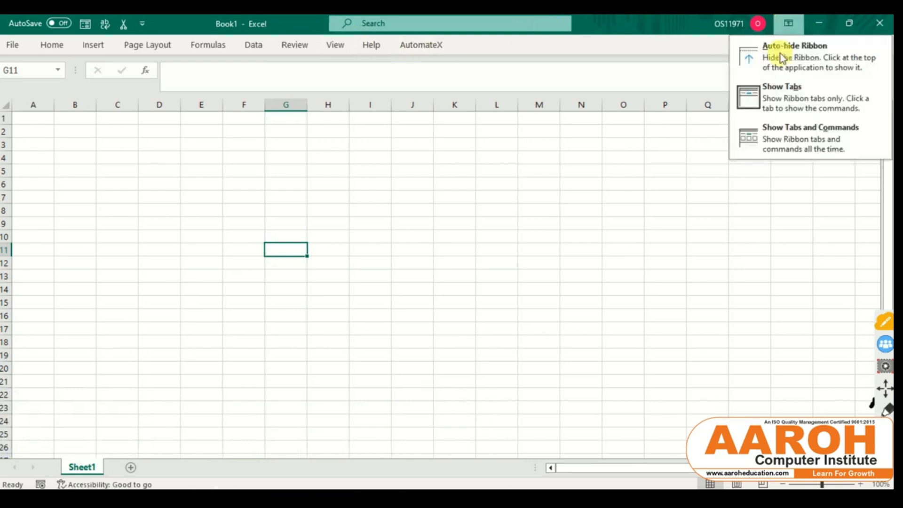
click(788, 137)
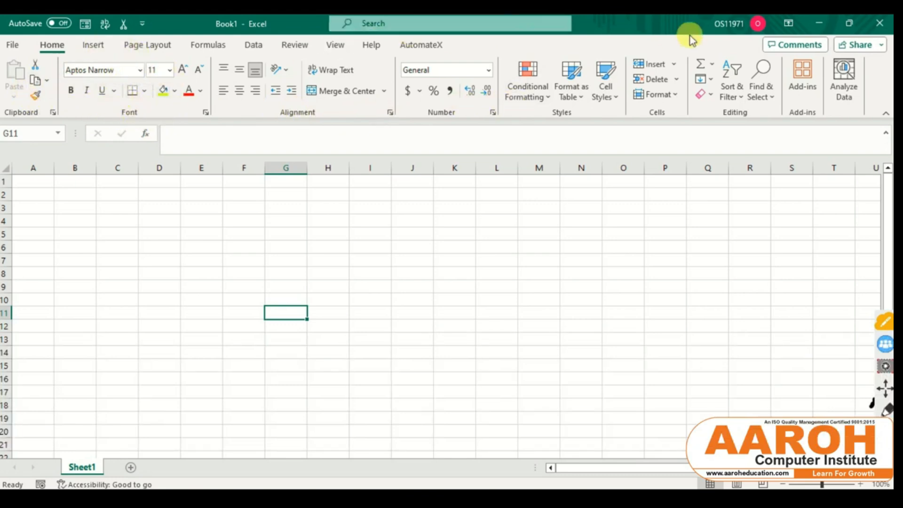
Step: Auto-hide the ribbon and bring it back with only its tabs showing
click(790, 24)
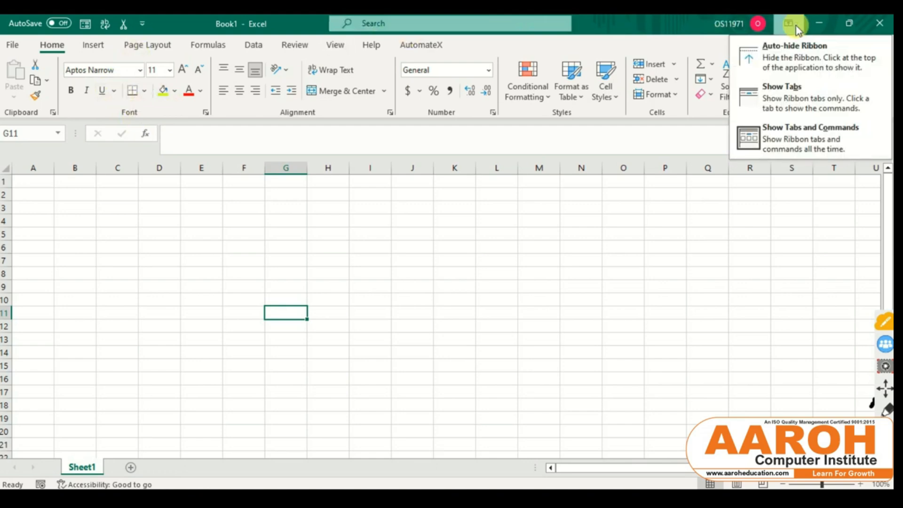
click(794, 54)
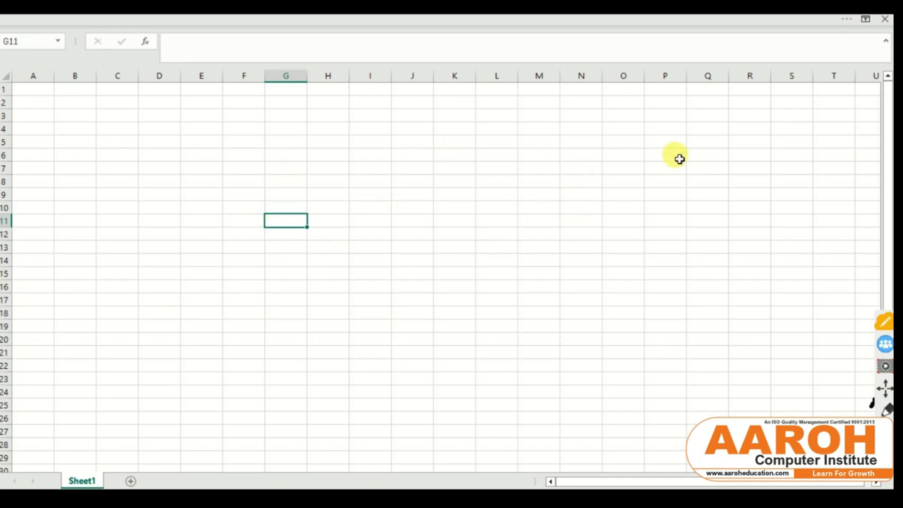
click(865, 19)
click(808, 90)
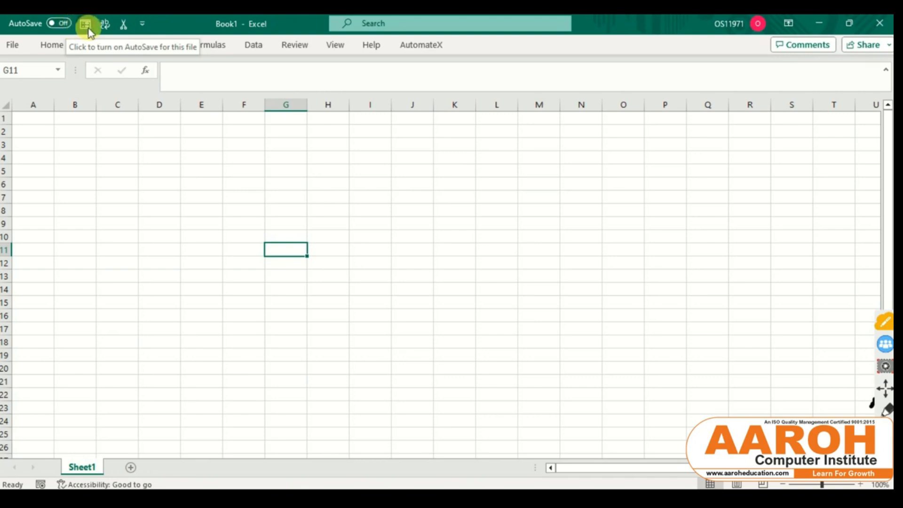
Step: Add Save and Quick Print to the Quick Access Toolbar, and remove Save from it again
click(142, 25)
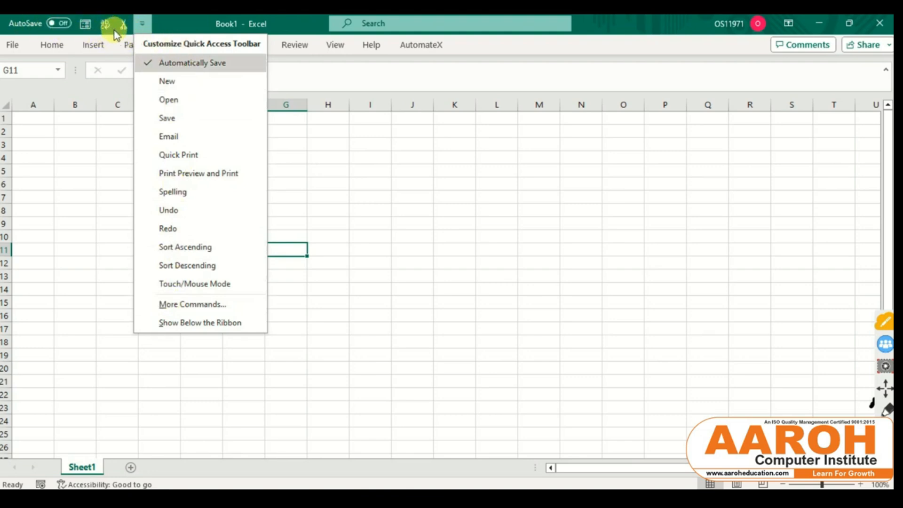
click(161, 113)
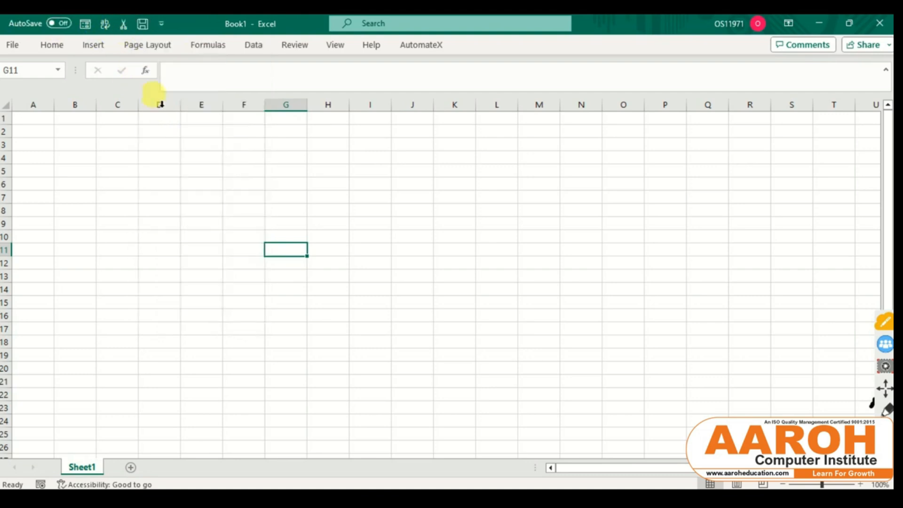
click(160, 26)
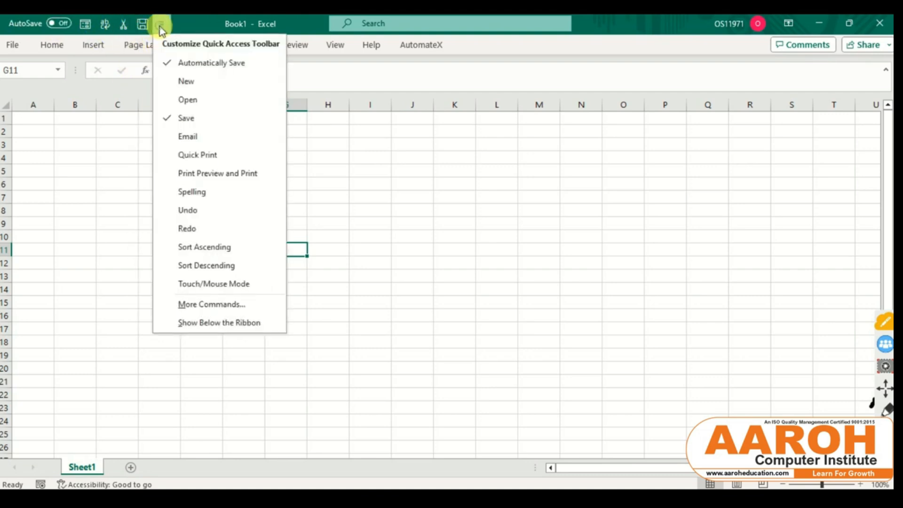
click(173, 154)
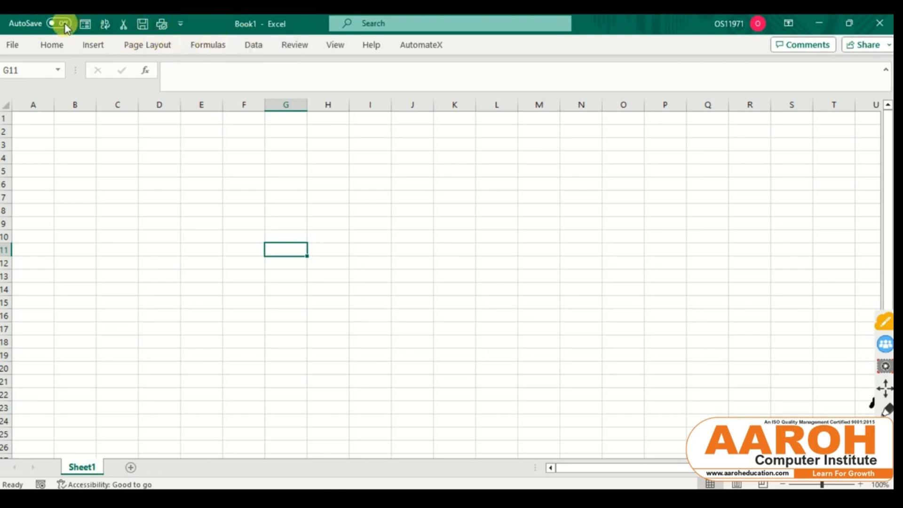
click(177, 26)
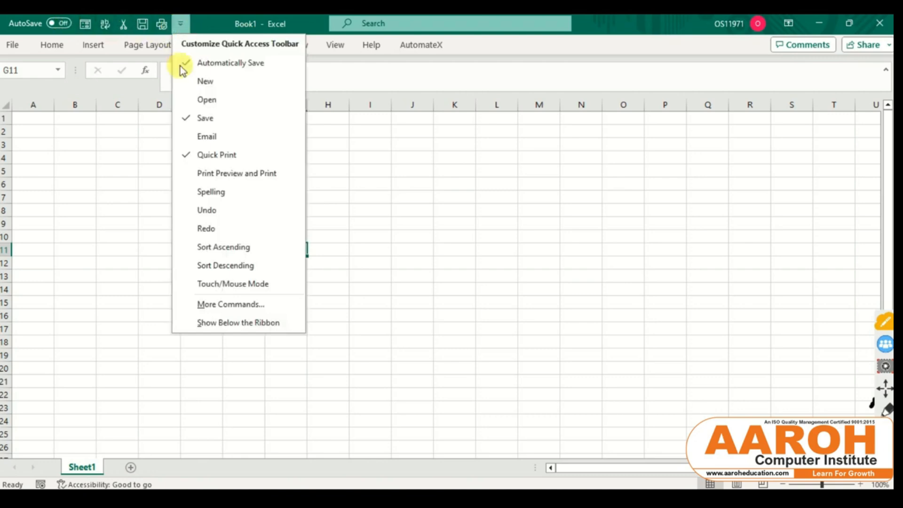
click(195, 124)
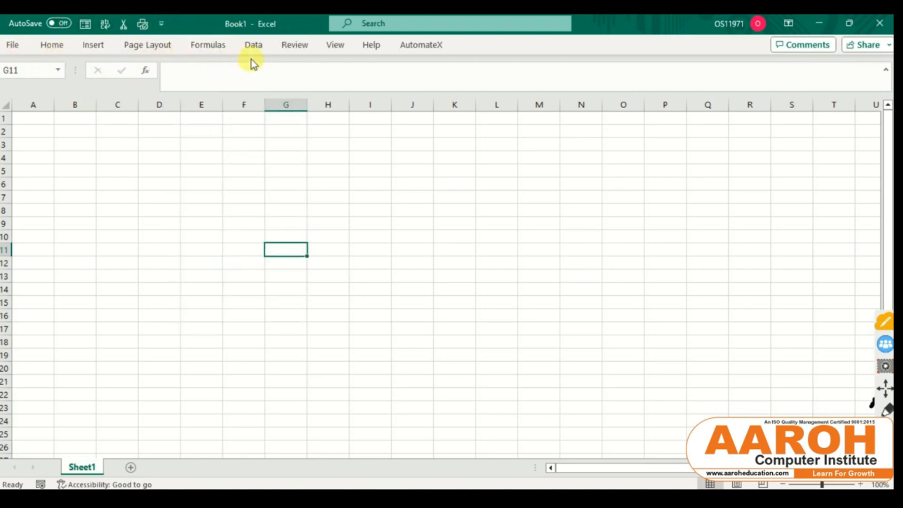
Step: Look through the Home, Insert, Page Layout and Formulas commands of the collapsed ribbon
click(50, 45)
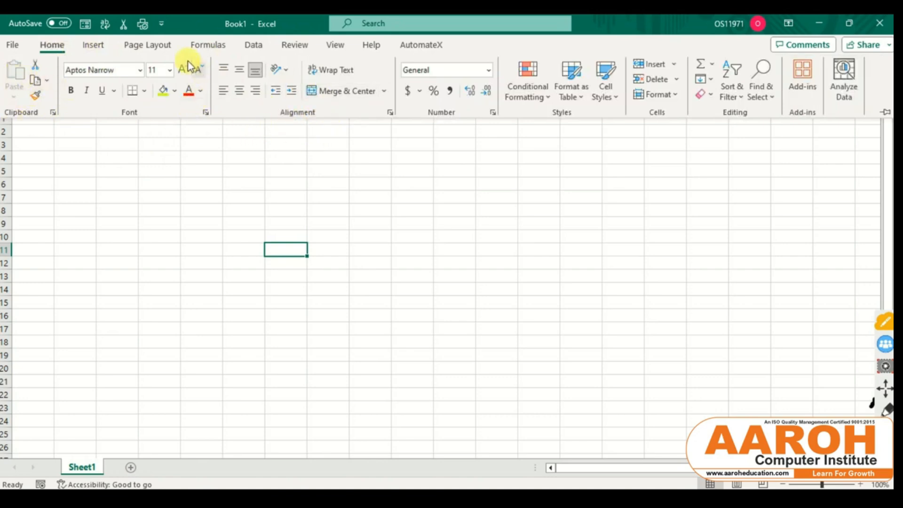
click(97, 43)
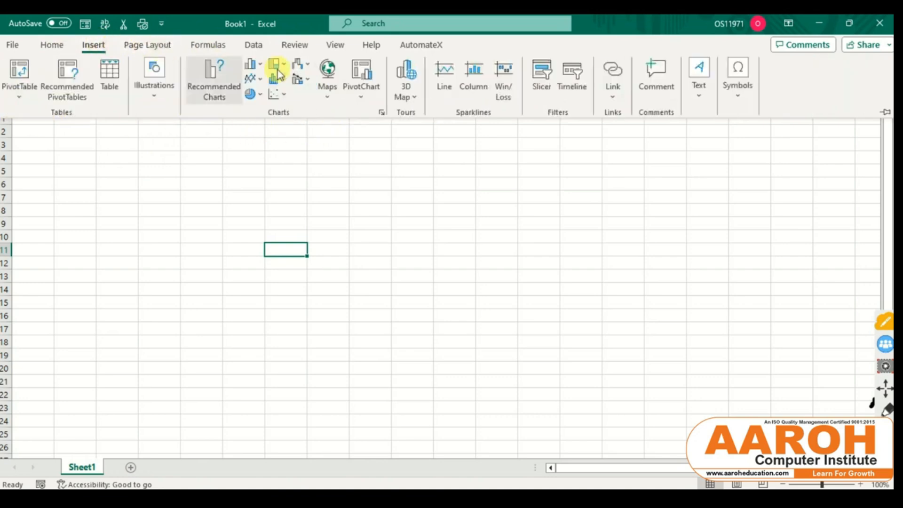
click(145, 49)
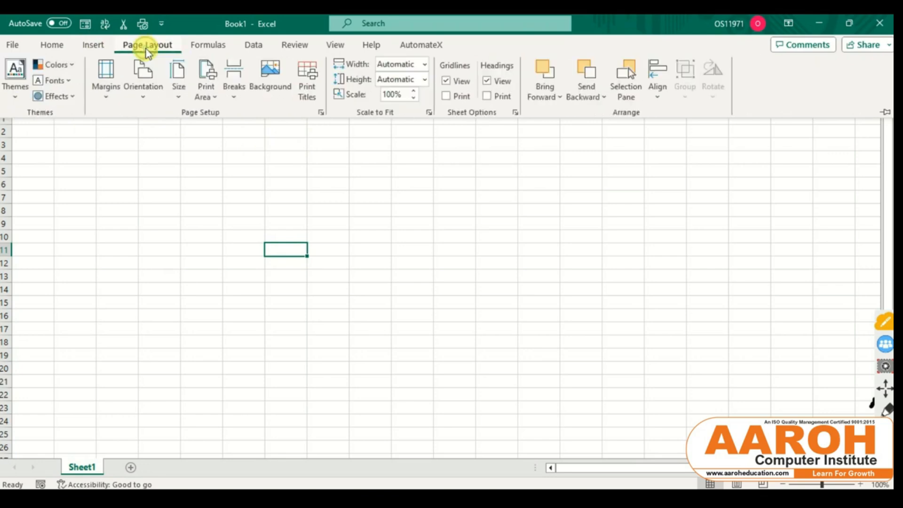
click(207, 49)
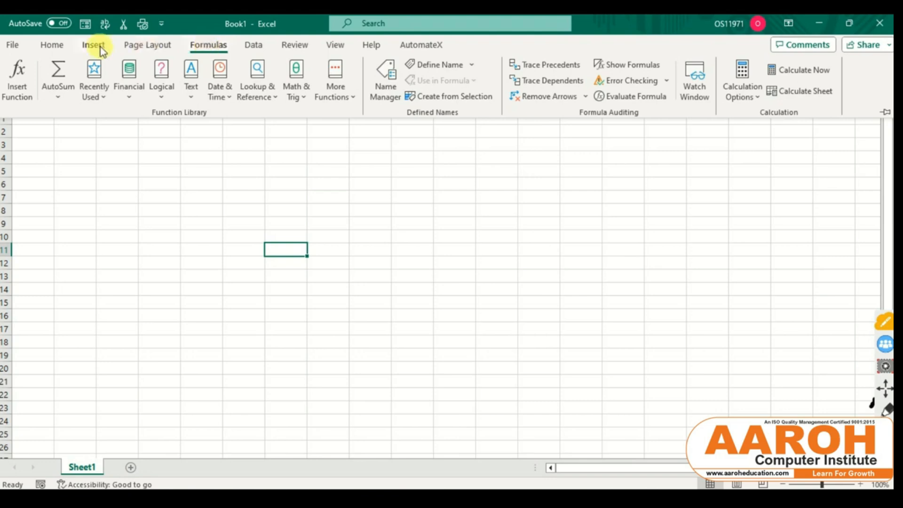
click(52, 47)
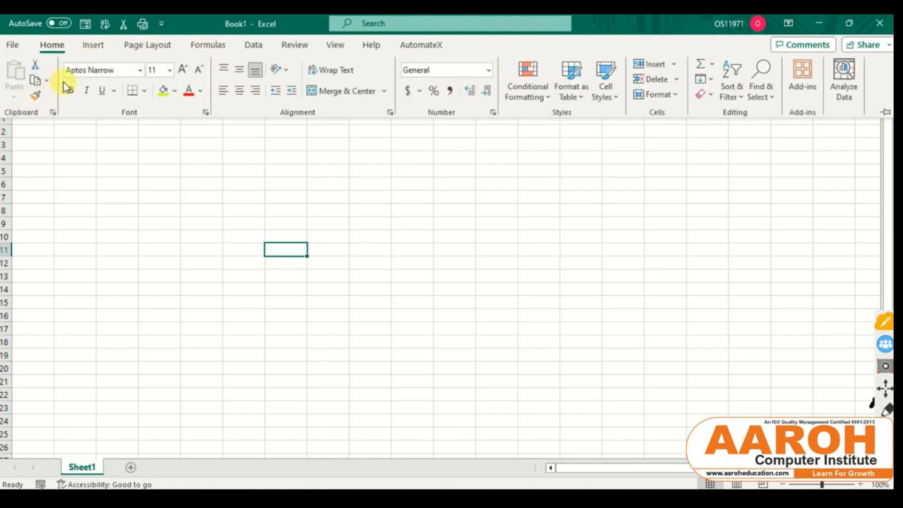
click(62, 146)
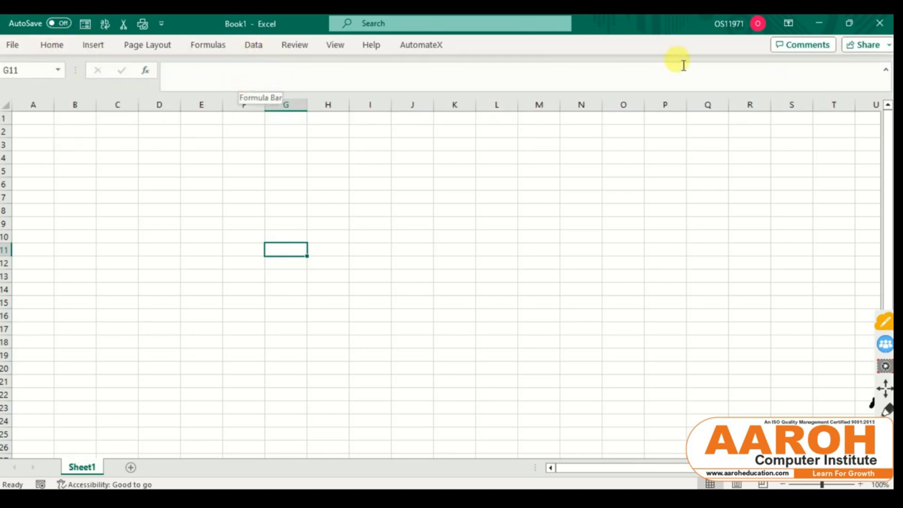
Step: Set the ribbon to show both tabs and commands all the time
click(789, 23)
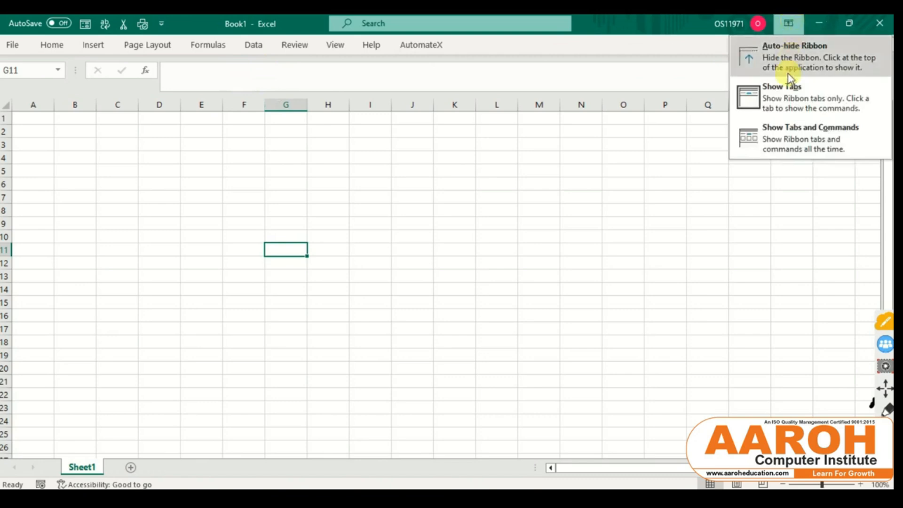
click(786, 126)
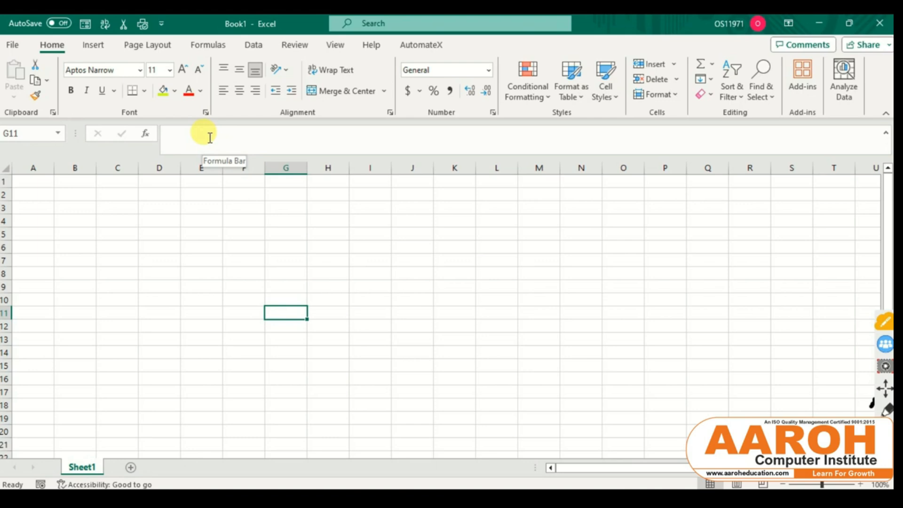
Step: Enter the incomplete formula =sum in cell G5
click(281, 229)
text(=)
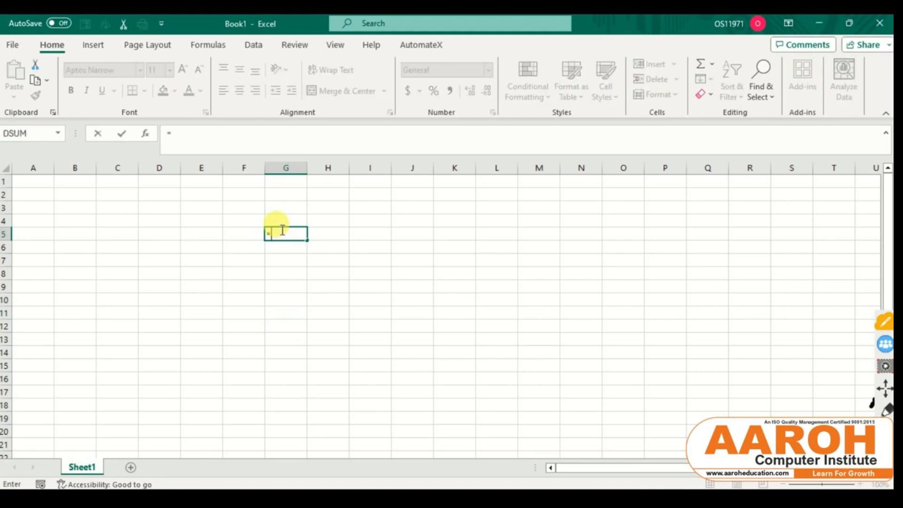
text(sum)
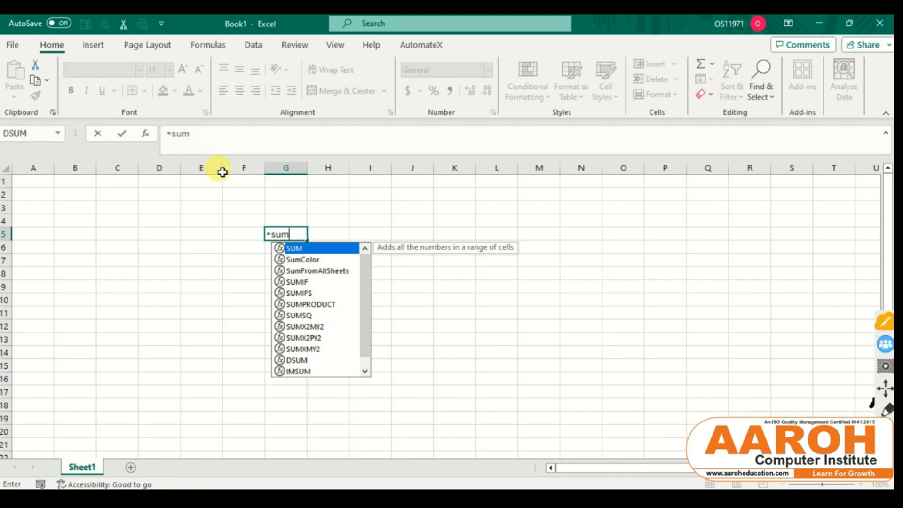
click(181, 258)
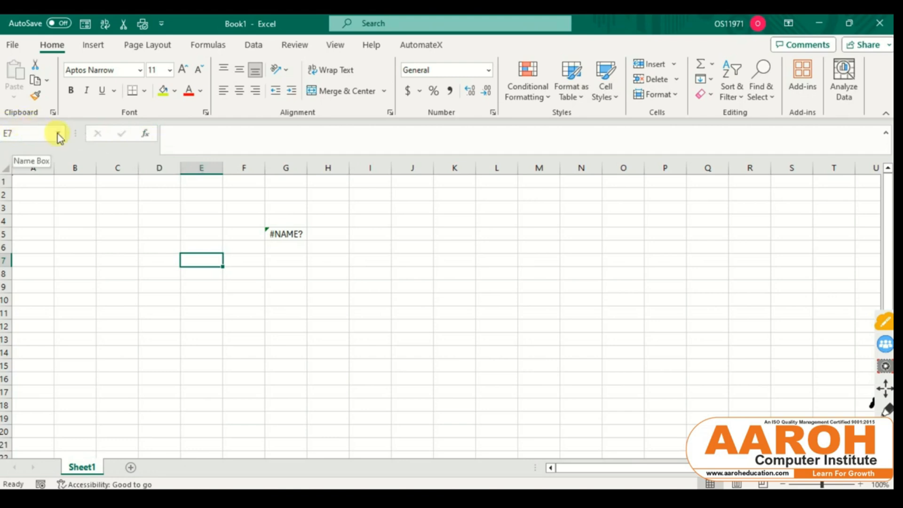
Step: Enter the text "Cell" in cell J8 and reselect that cell
click(420, 246)
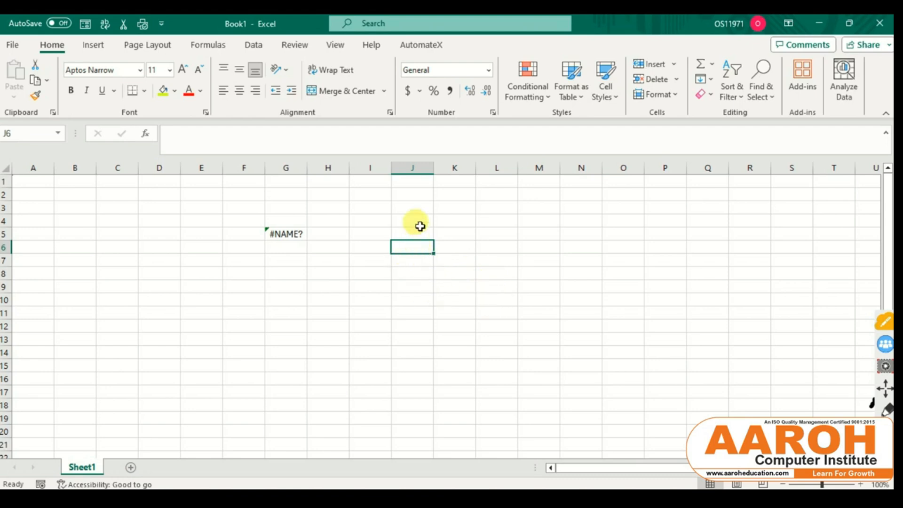
click(418, 278)
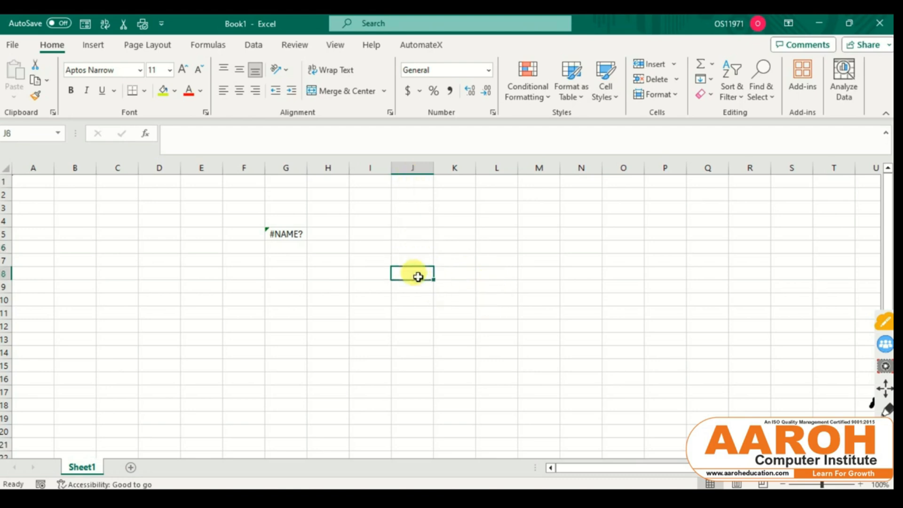
scroll(418, 277, up, 4)
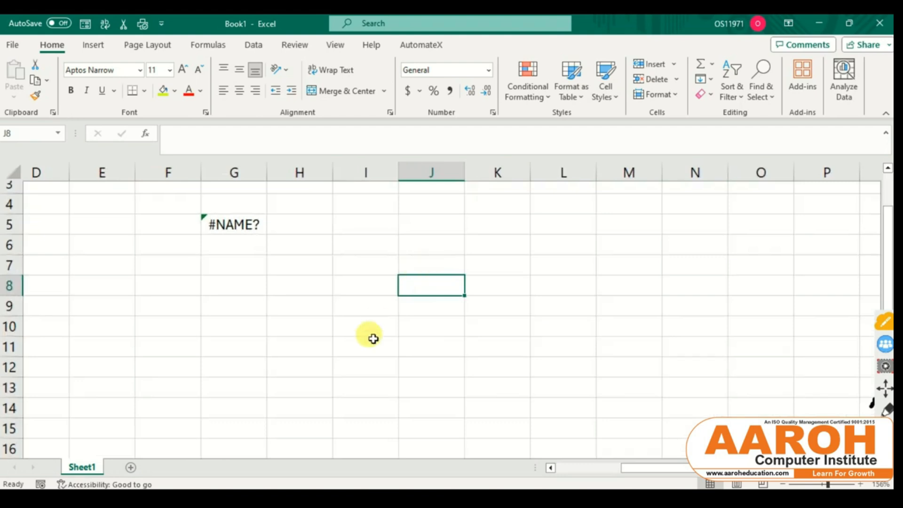
text(Cell)
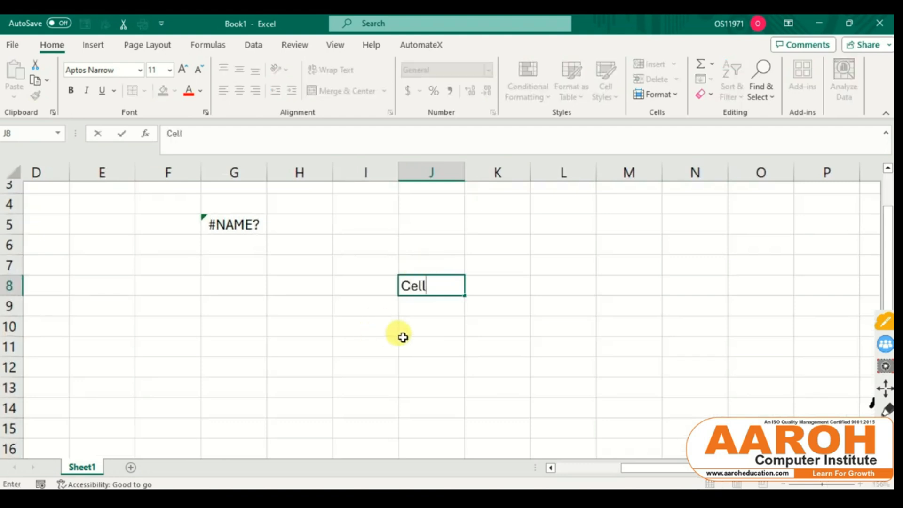
click(403, 340)
click(425, 287)
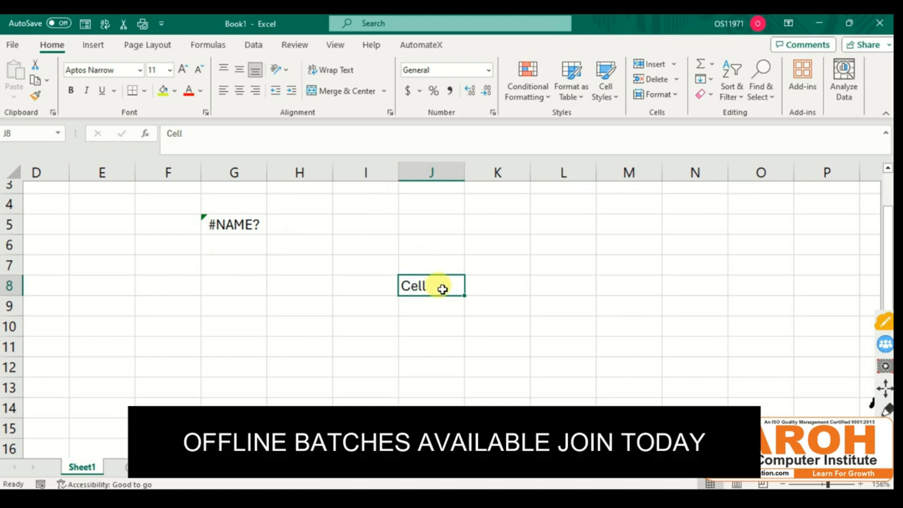
Step: Select cells L7, N7, K5 and A1 one after another to check their addresses in the Name Box
click(582, 266)
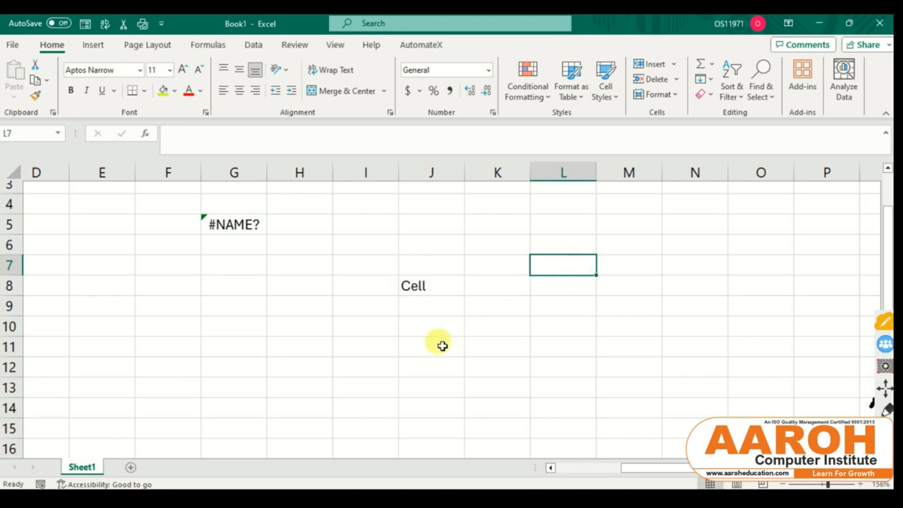
click(720, 254)
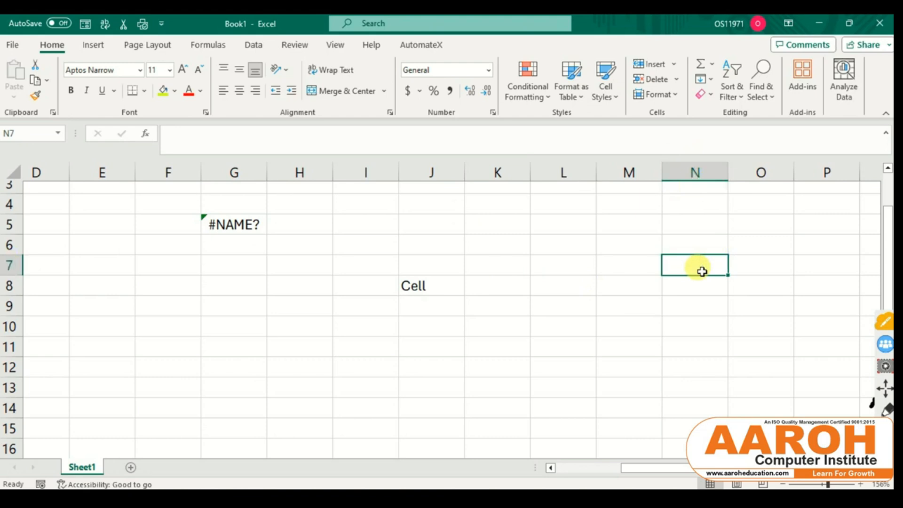
click(521, 226)
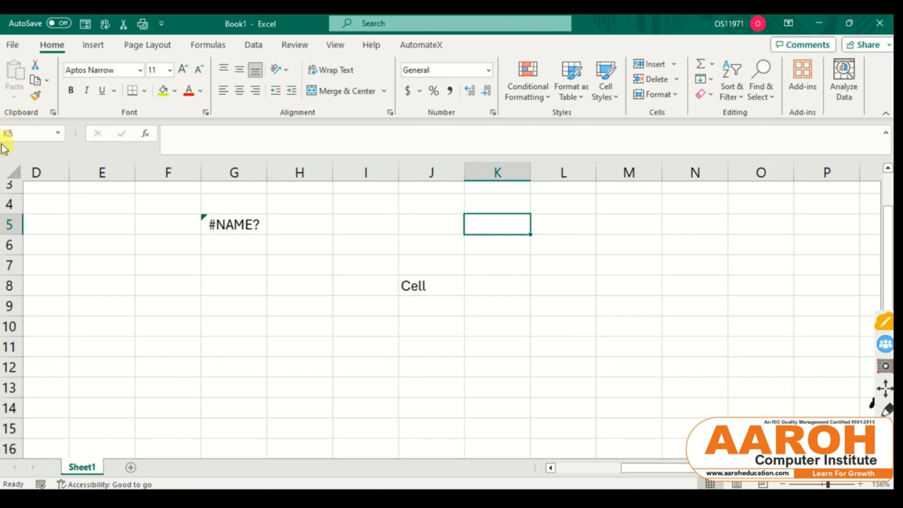
scroll(81, 233, up, 3)
scroll(82, 233, left, 3)
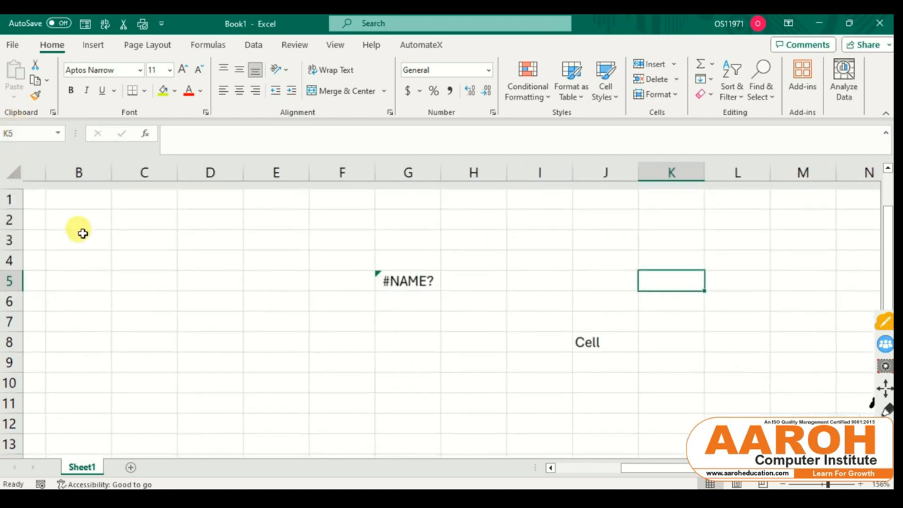
scroll(81, 232, left, 2)
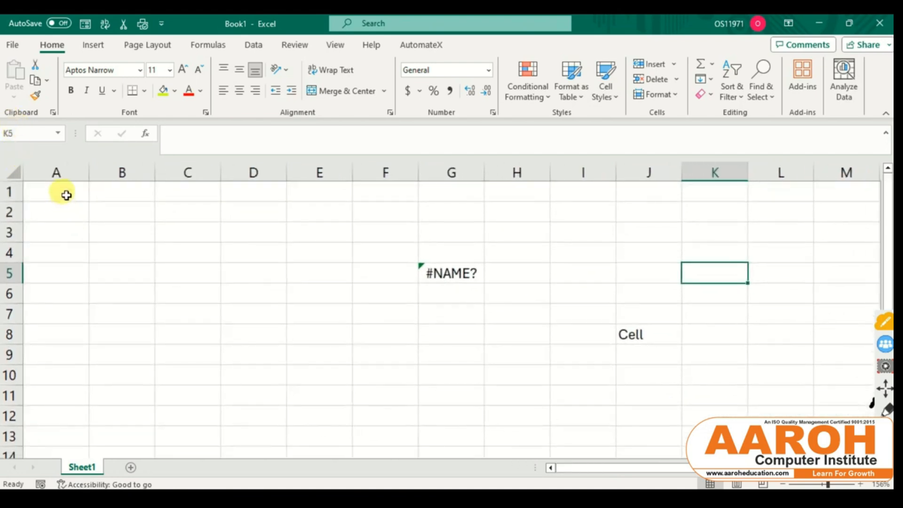
click(66, 194)
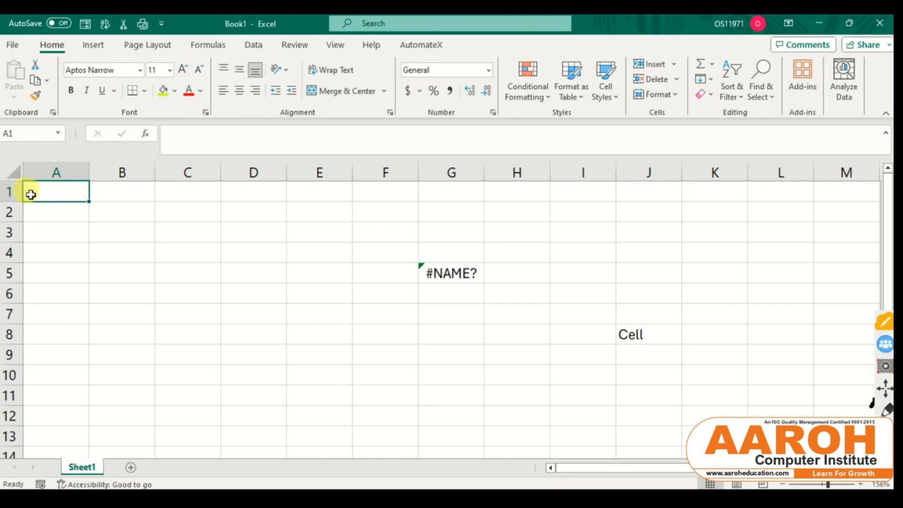
Step: Jump from A1 to the last row of column A, check its row number, and return to A1
key(ctrl+Down)
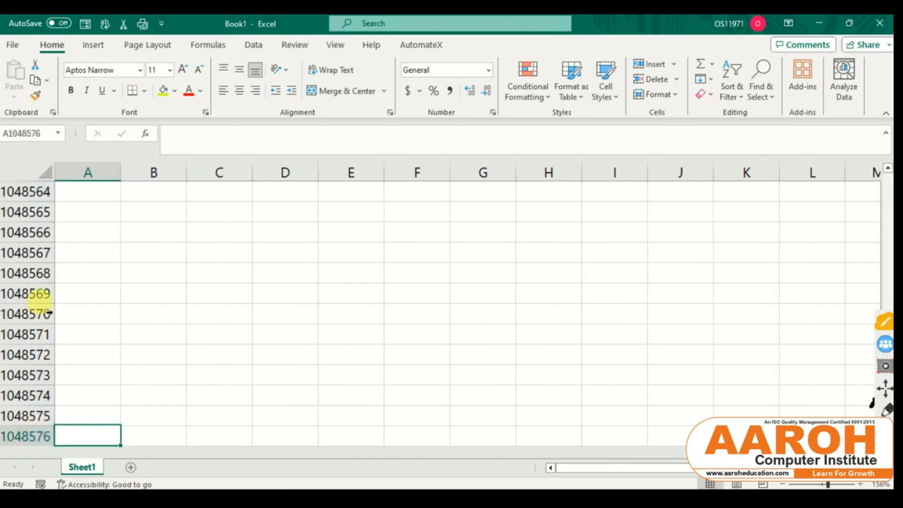
click(45, 438)
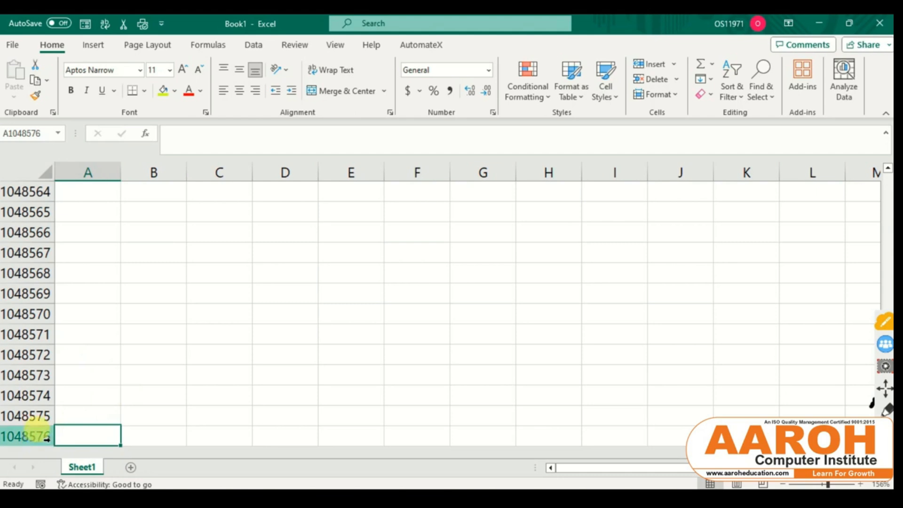
key(ctrl+Up)
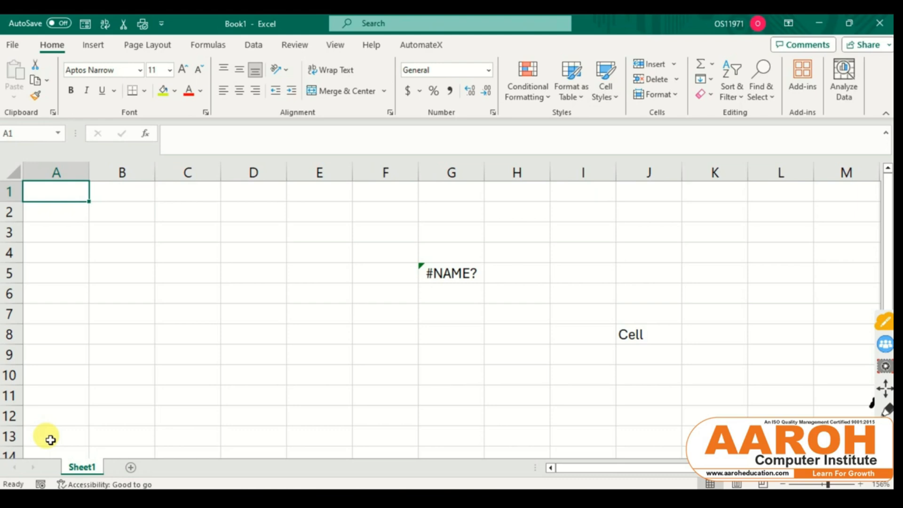
Step: Jump from A1 to the sheet's last column, down to its last row, and back along the edges to A1
key(ctrl+Right)
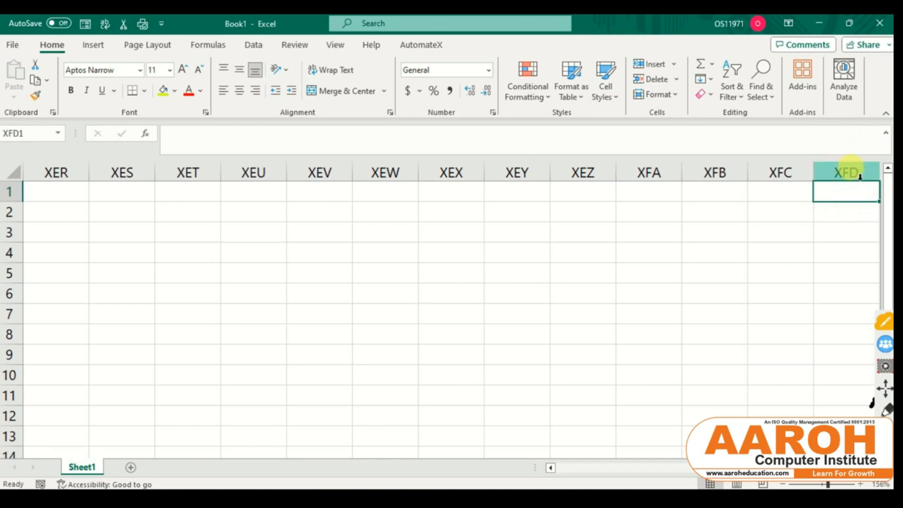
key(ctrl+Down)
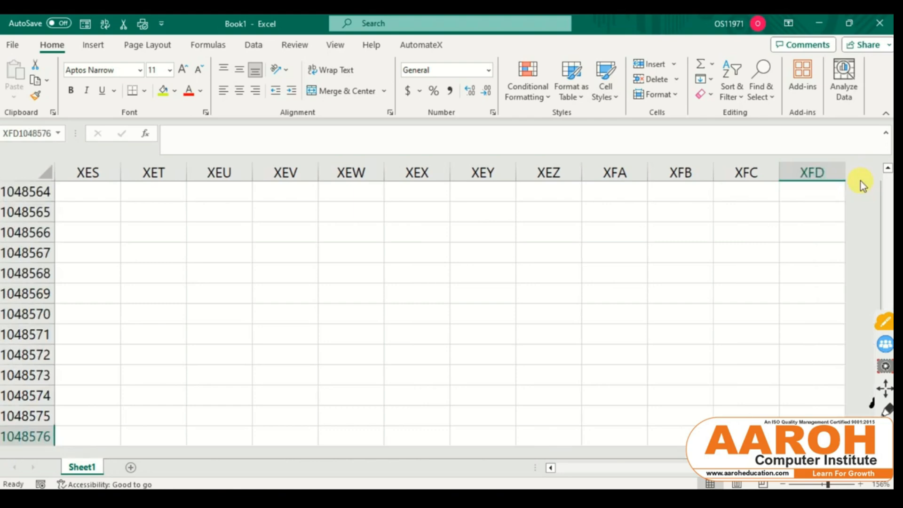
key(ctrl+Left)
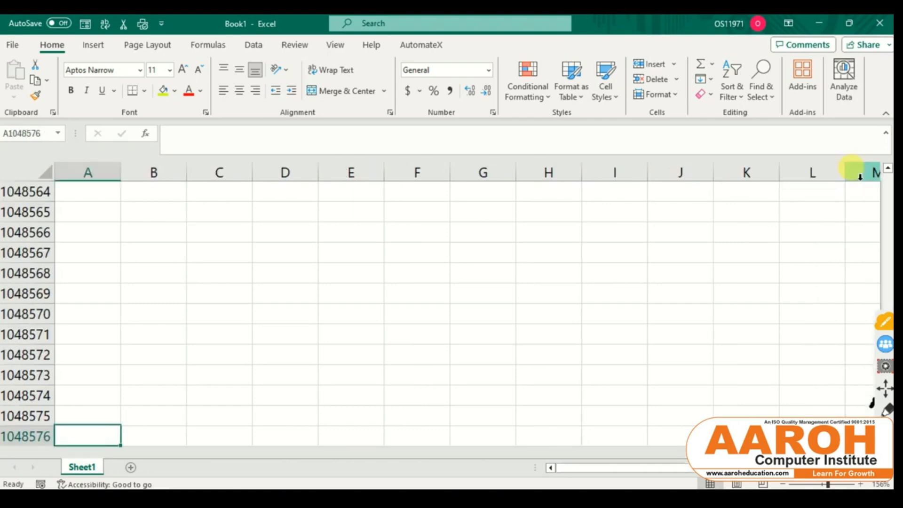
key(ctrl+Up)
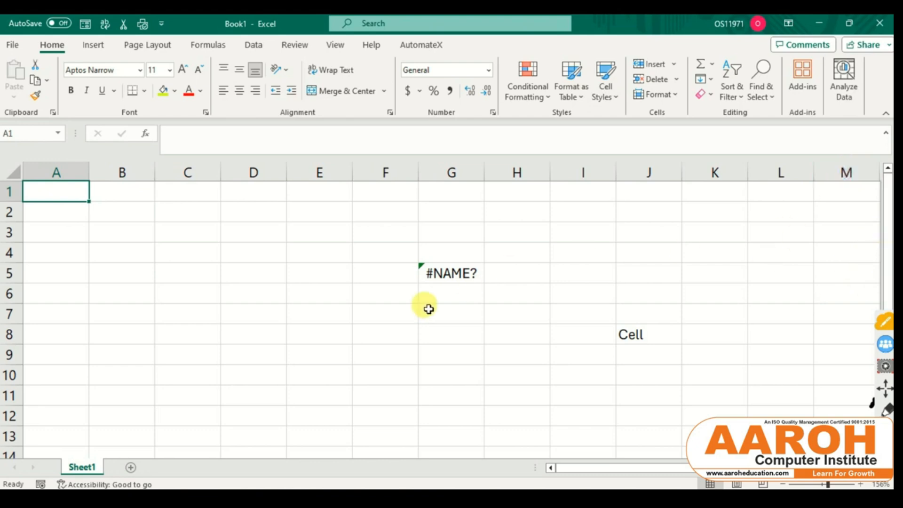
Step: Add two new blank worksheets after Sheet1
scroll(428, 309, down, 3)
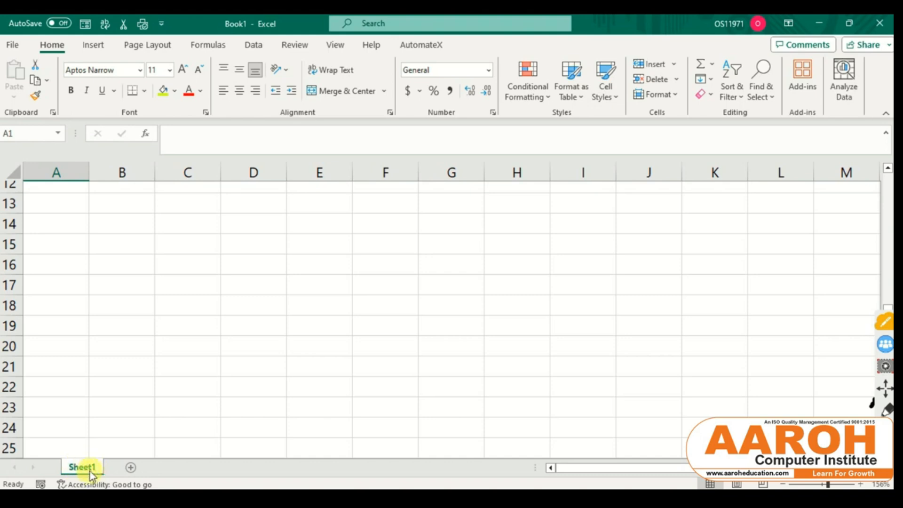
click(129, 468)
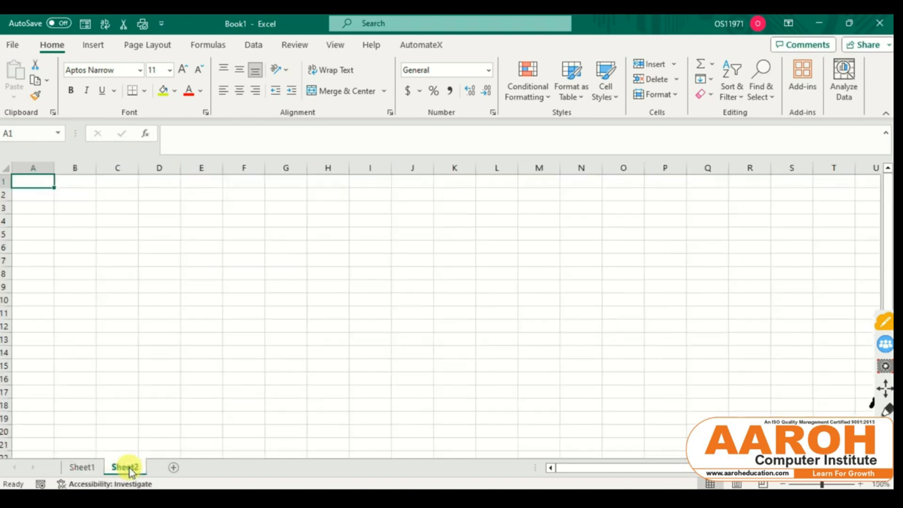
click(174, 469)
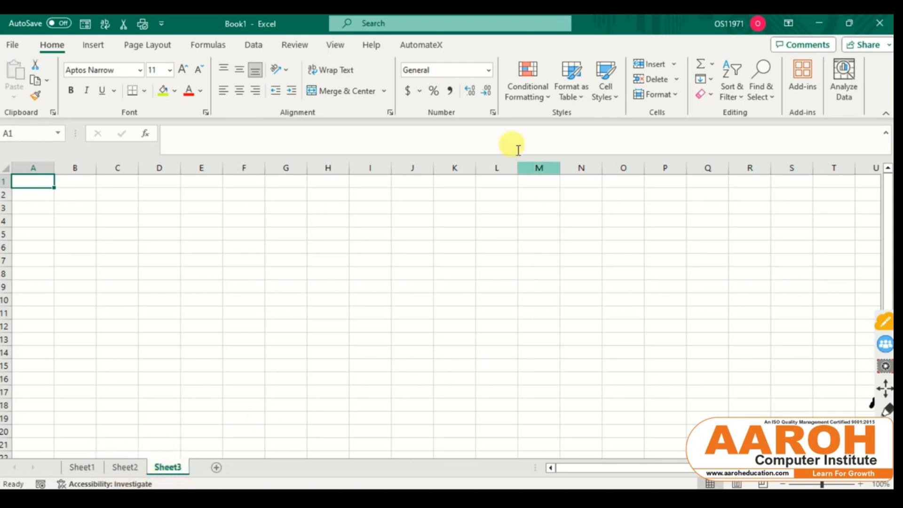
Step: Switch through Sheet1, Sheet2 and Sheet3 in turn to view each worksheet
click(87, 469)
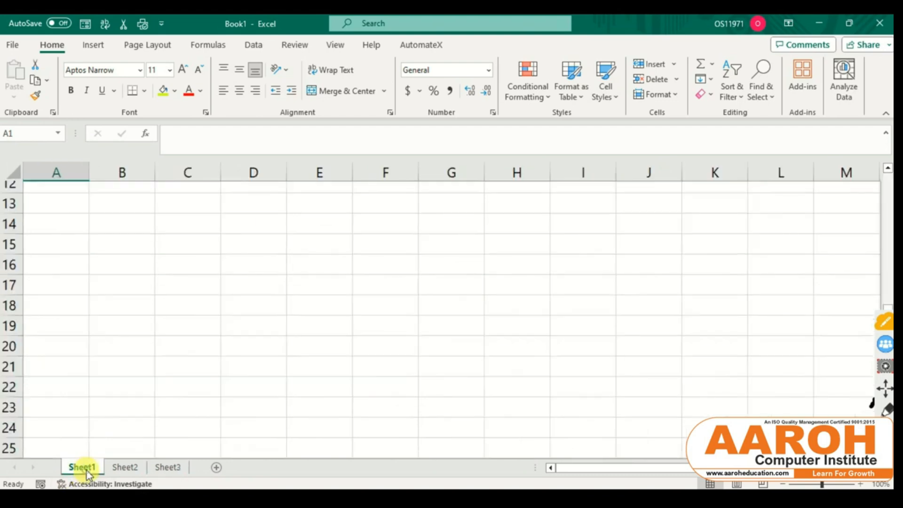
click(117, 468)
click(159, 470)
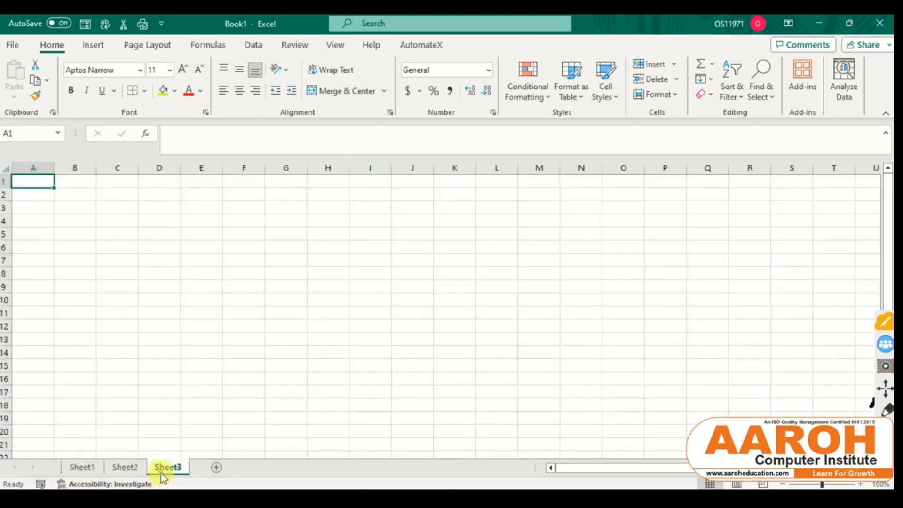
Step: Add three more blank worksheets after Sheet3 and select cell I12 on the last one
click(217, 471)
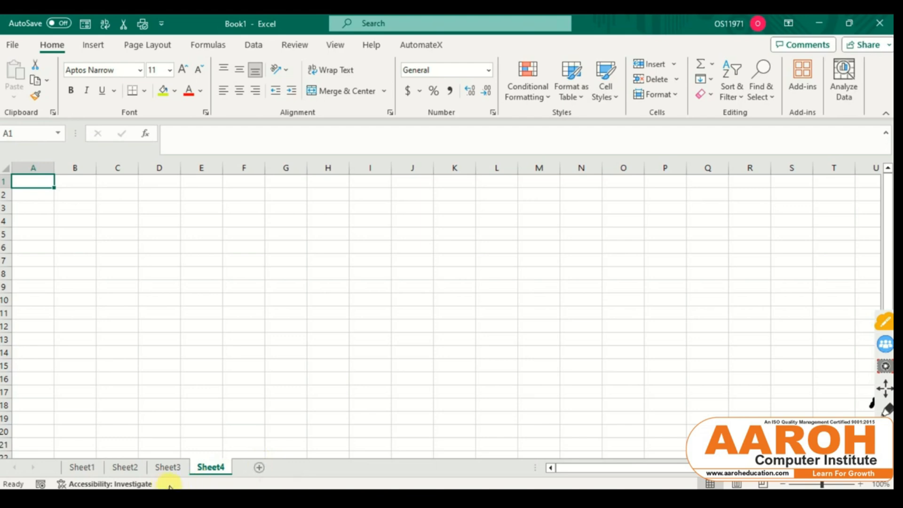
click(259, 466)
click(305, 469)
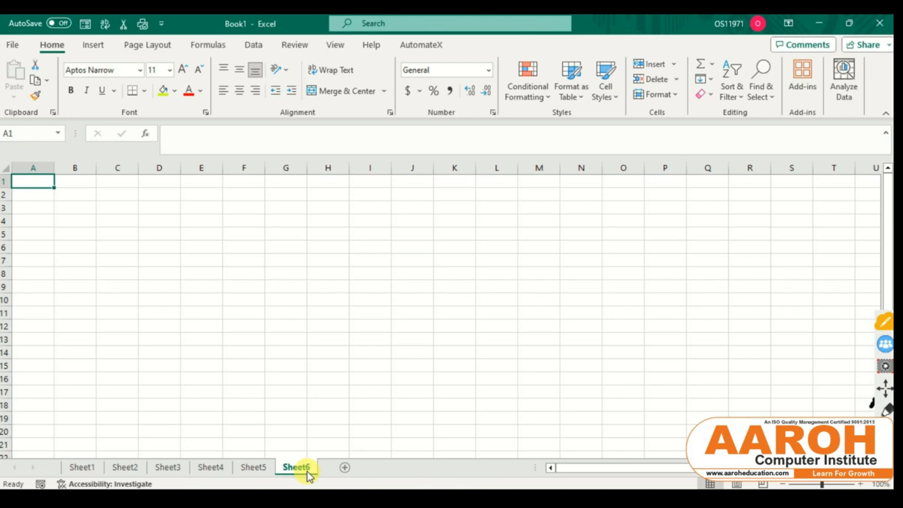
click(356, 326)
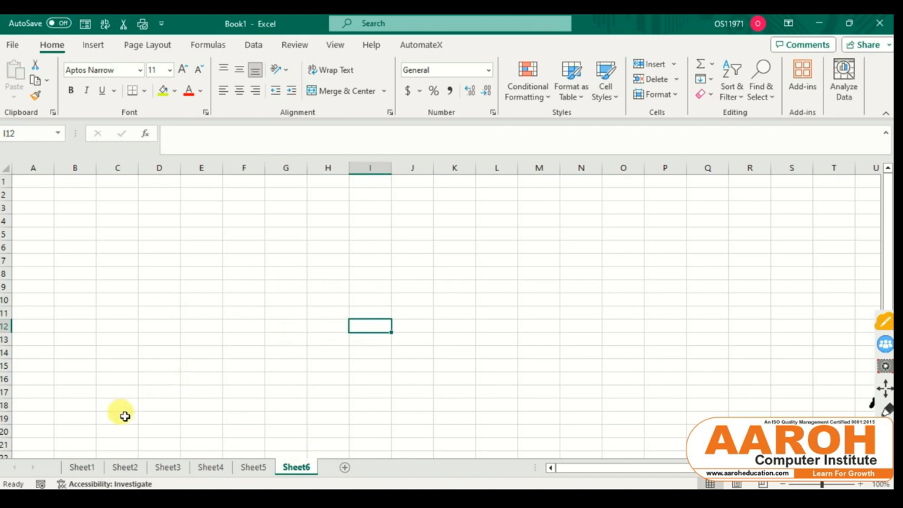
Step: View Sheet2, Sheet3 and Sheet4 one after another
click(130, 465)
click(168, 467)
click(206, 469)
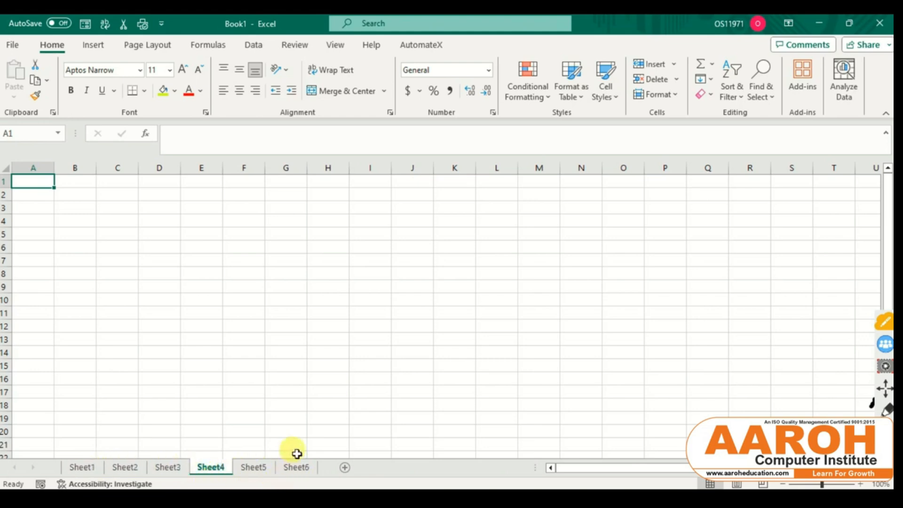
Step: Rename Sheet1 as "sales 2020"
double_click(89, 467)
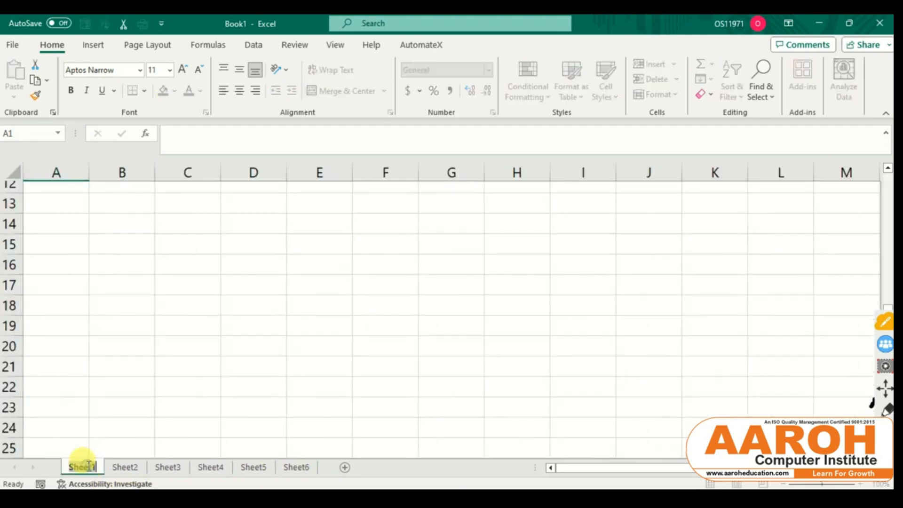
text(sal)
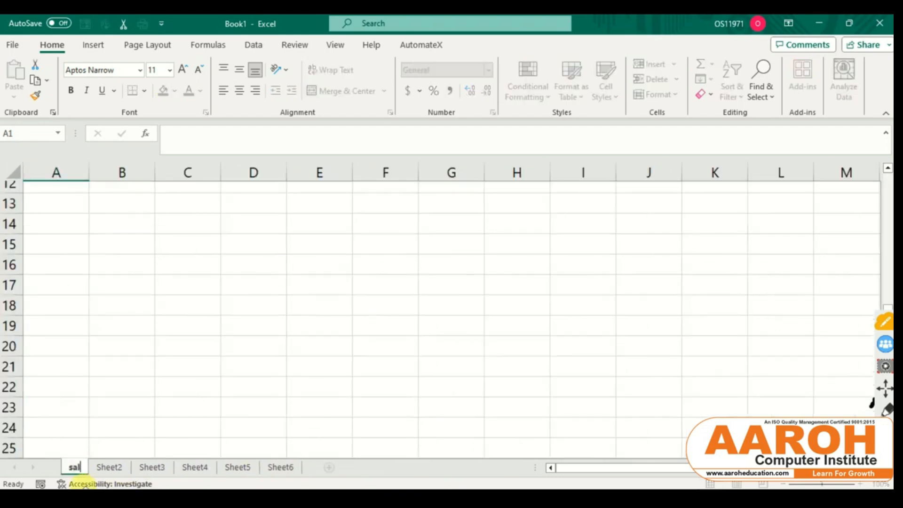
text(es 2020)
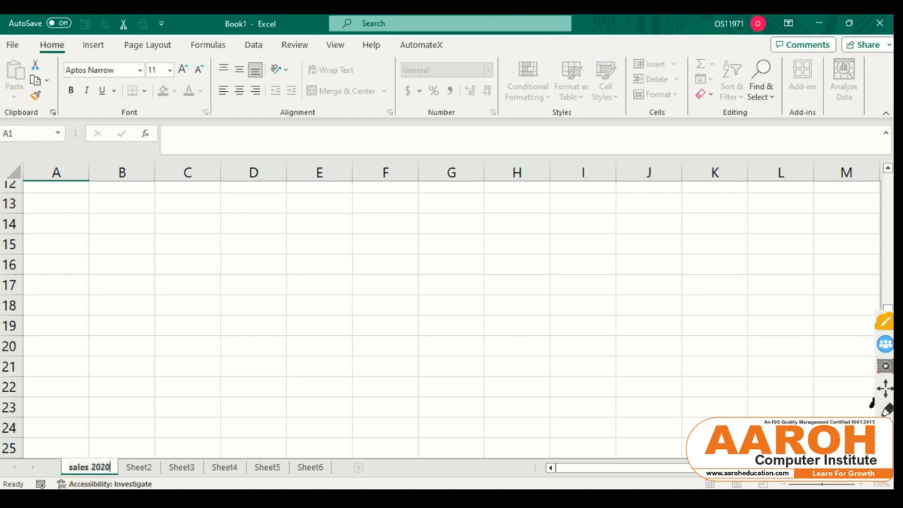
Step: Rename Sheet2 as "sales 2021"
double_click(131, 469)
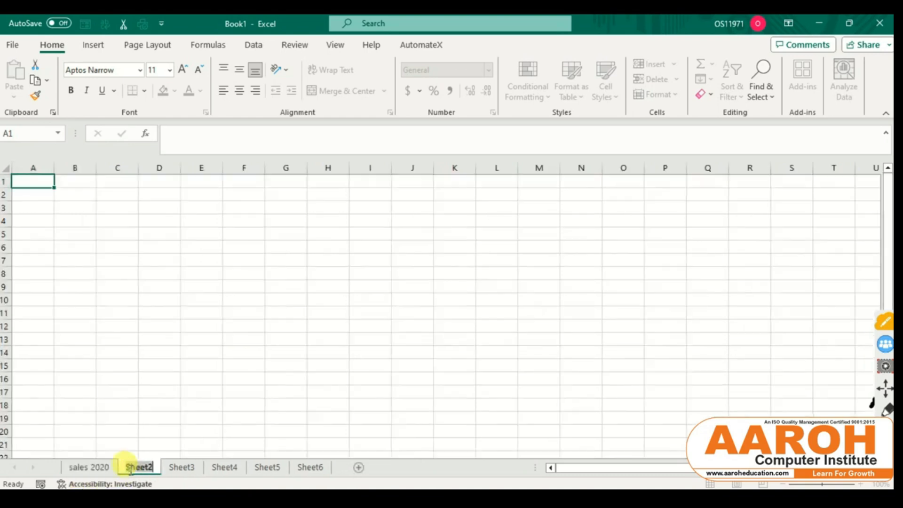
text(s)
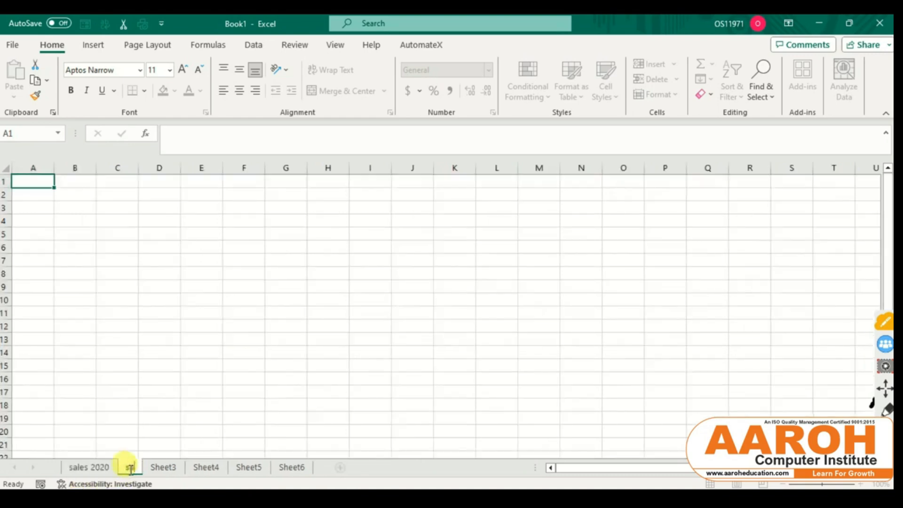
text(ales 2021)
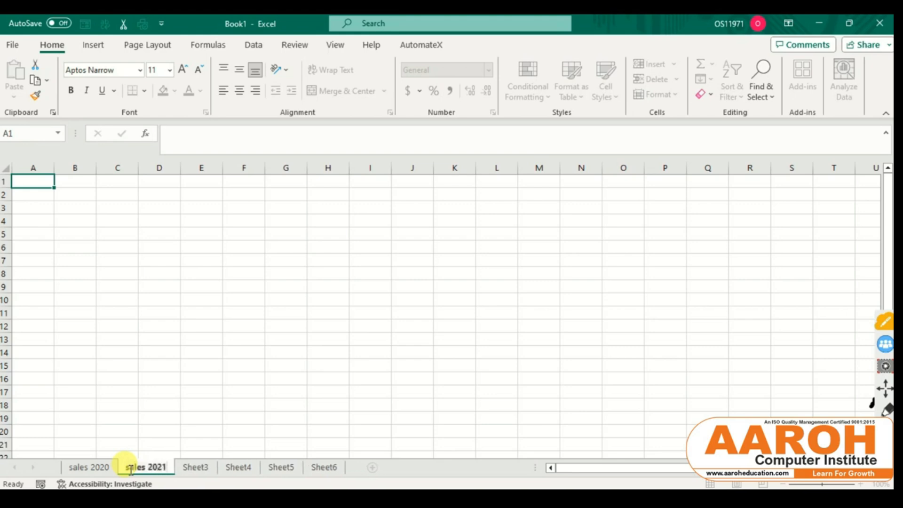
Step: Rename Sheet3 as "sales 2022" and select cell F19 on it
double_click(188, 468)
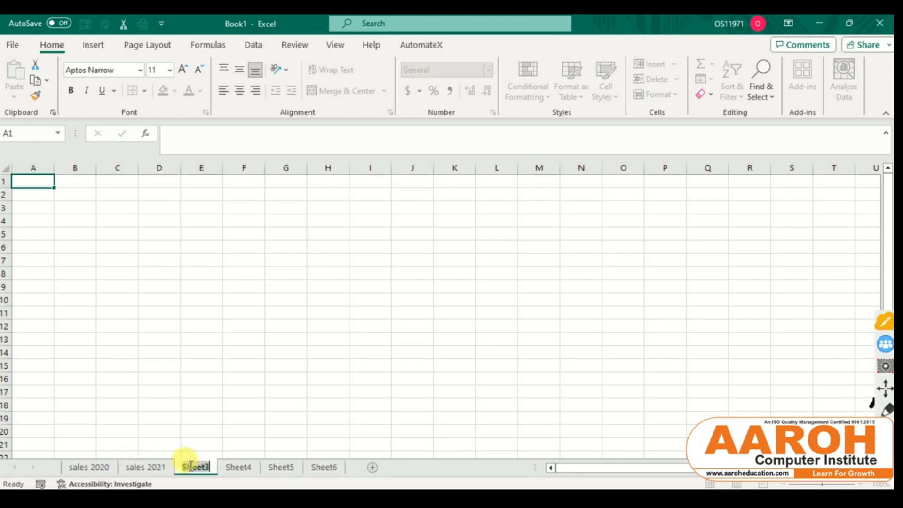
text(sales )
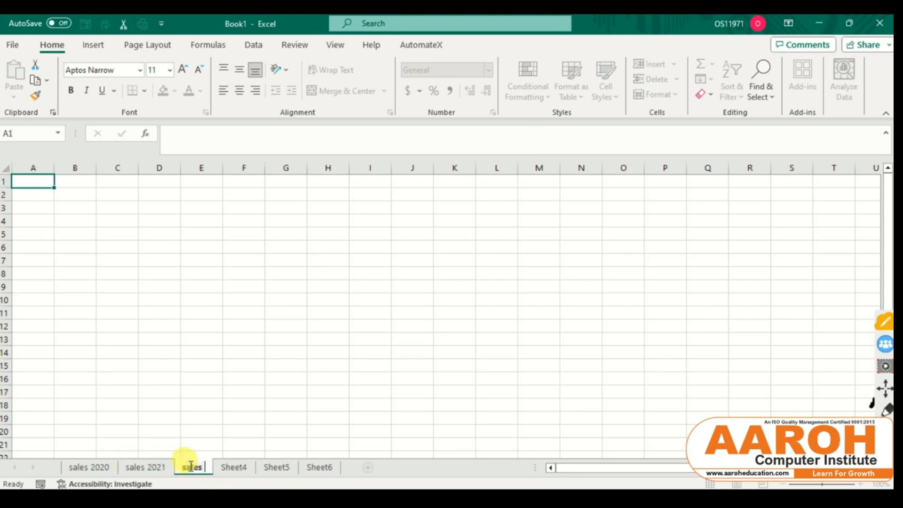
text(2022)
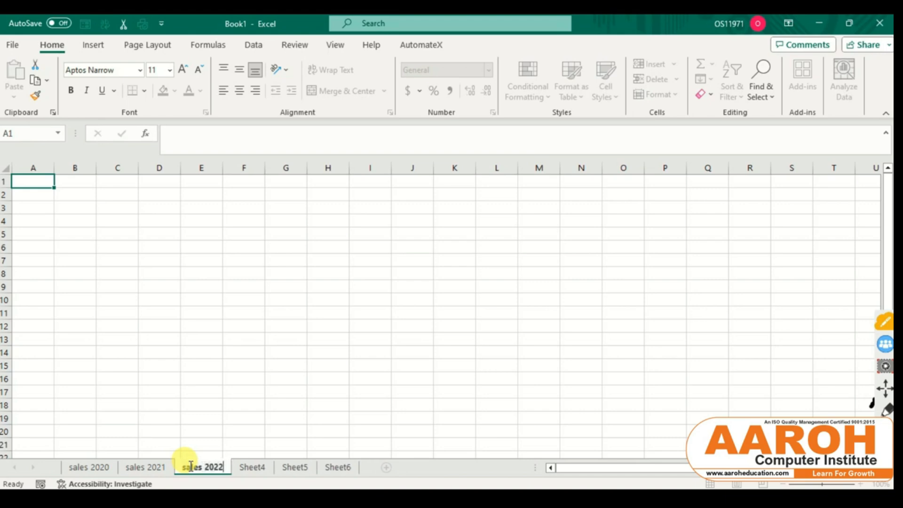
click(286, 405)
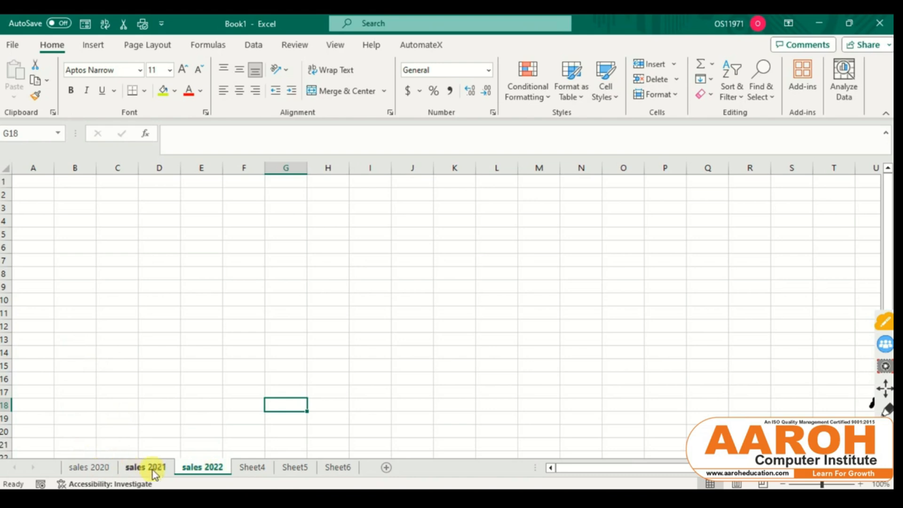
click(239, 417)
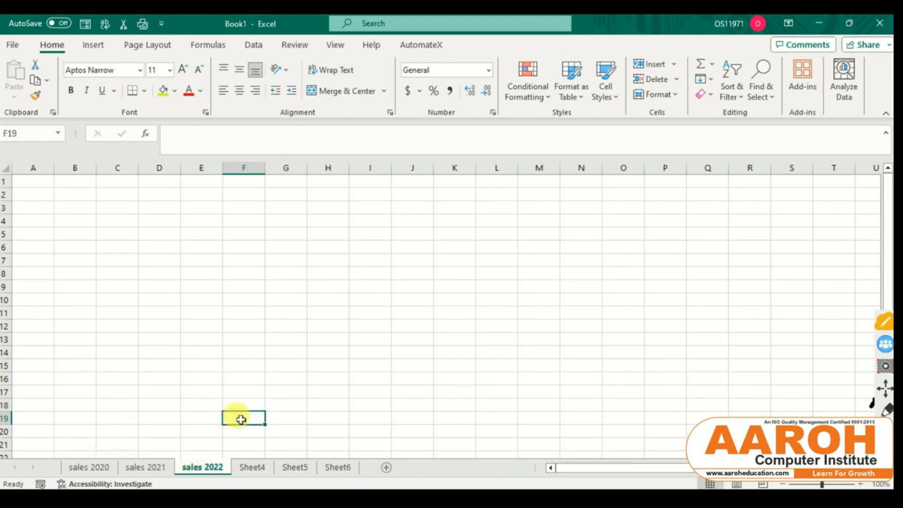
Step: Delete the worksheet Sheet4 from the workbook
right_click(100, 470)
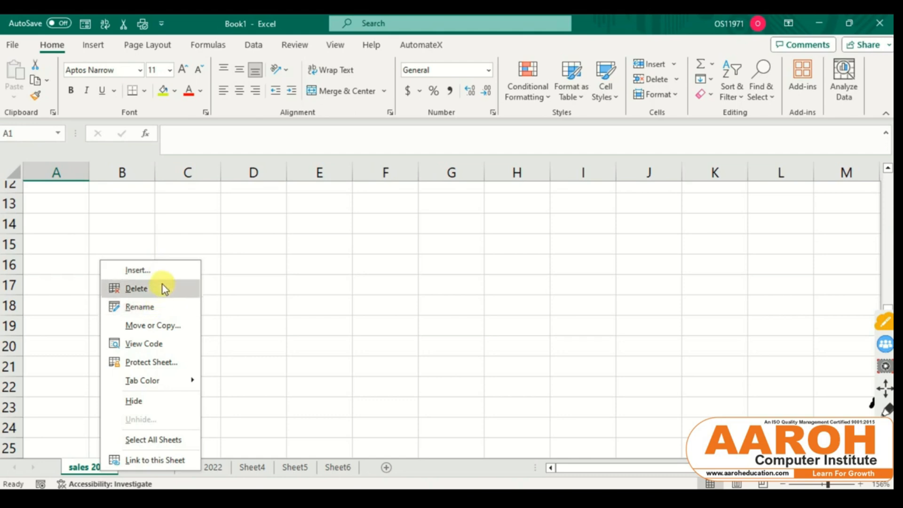
click(255, 466)
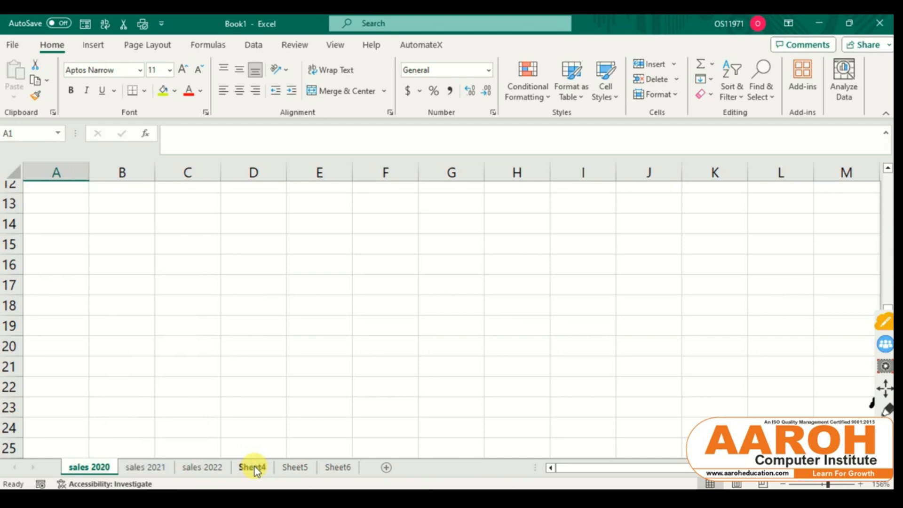
right_click(255, 466)
click(301, 281)
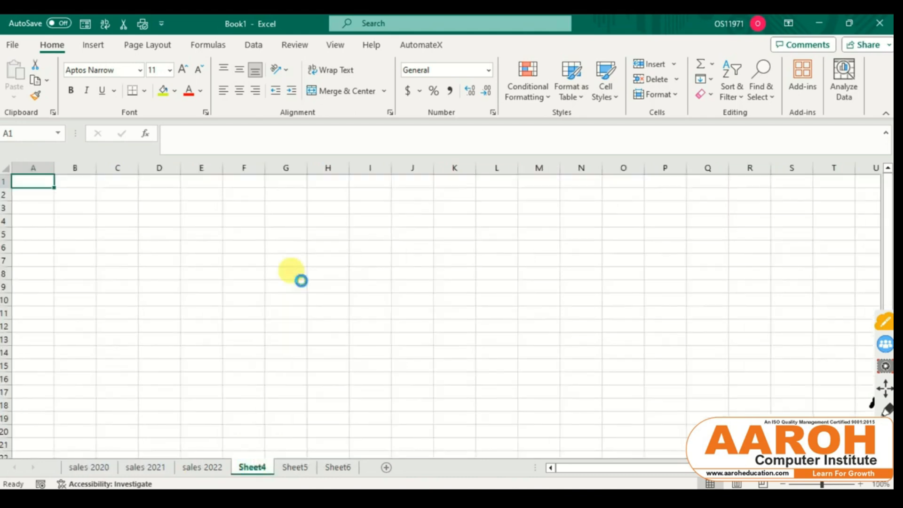
Step: Insert a new blank worksheet before Sheet5, choosing the Worksheet type in the Insert dialog
right_click(267, 466)
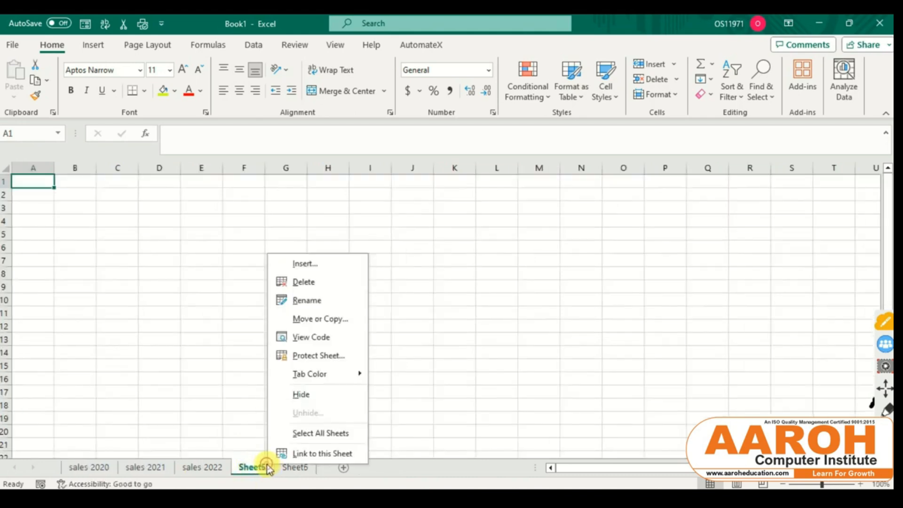
click(308, 271)
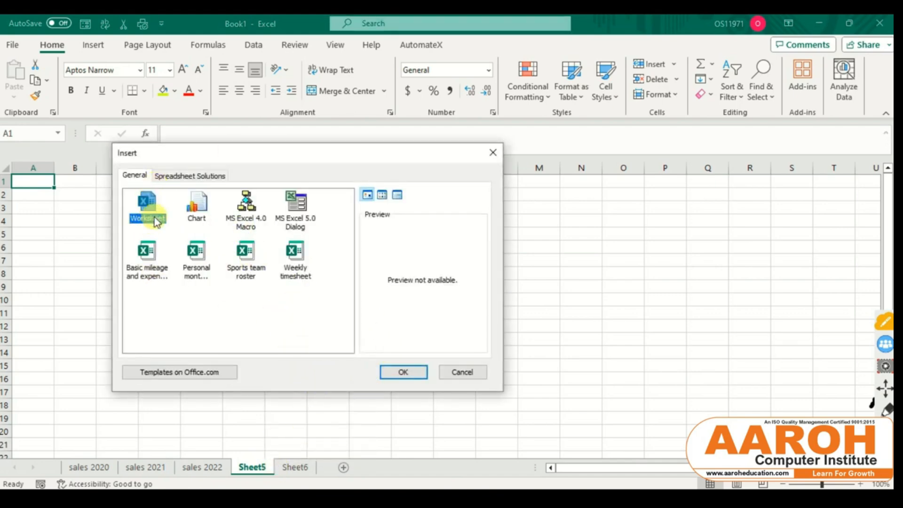
click(402, 372)
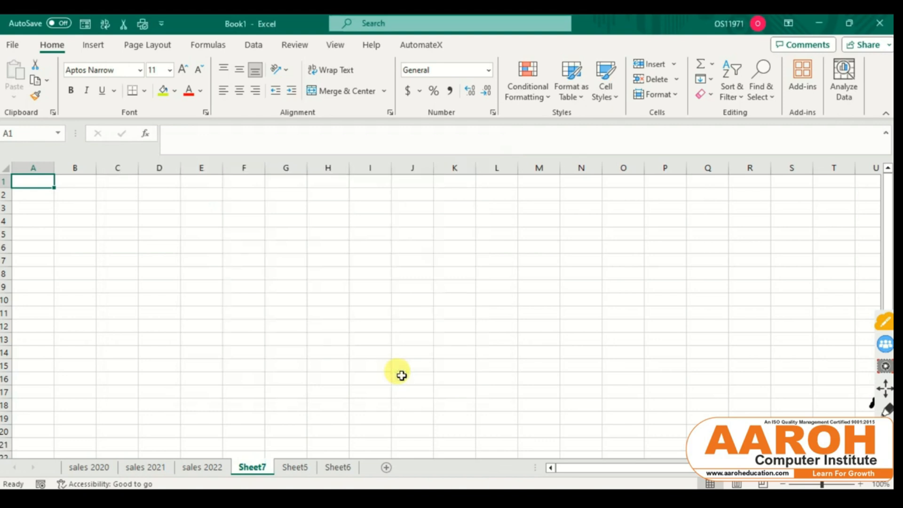
Step: Rename Sheet7 as "sales 2023" and select cell F18 on it
right_click(256, 468)
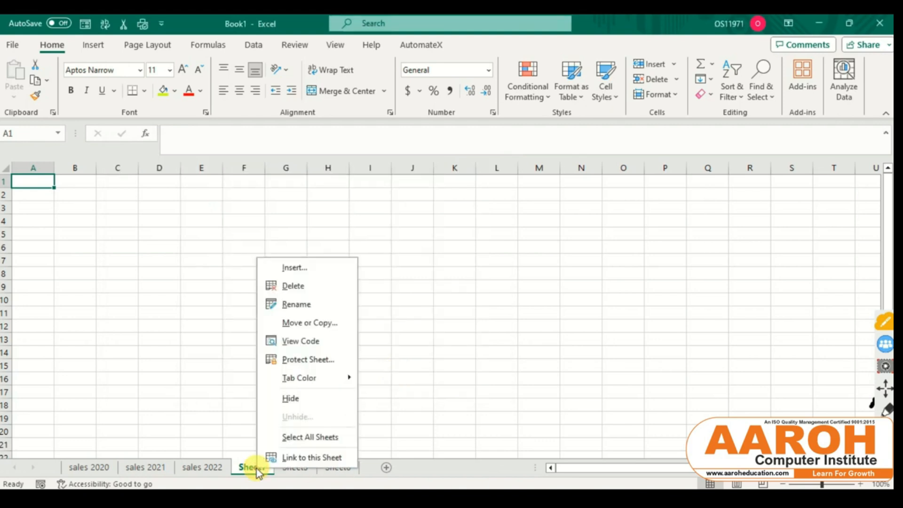
click(304, 307)
text(sa)
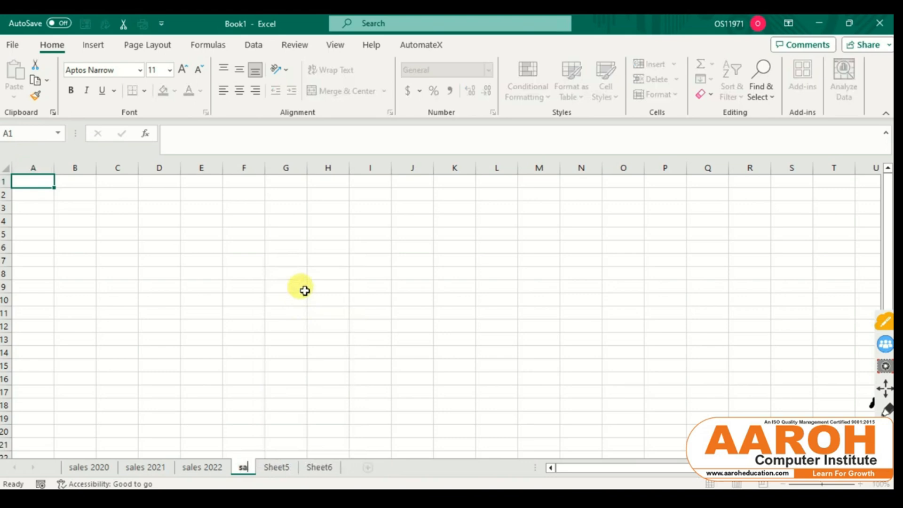
text(les 202)
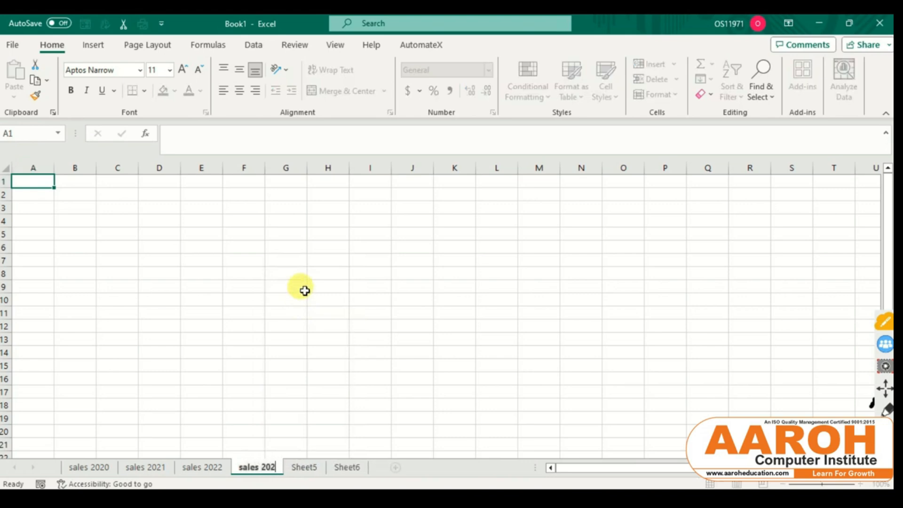
text(3)
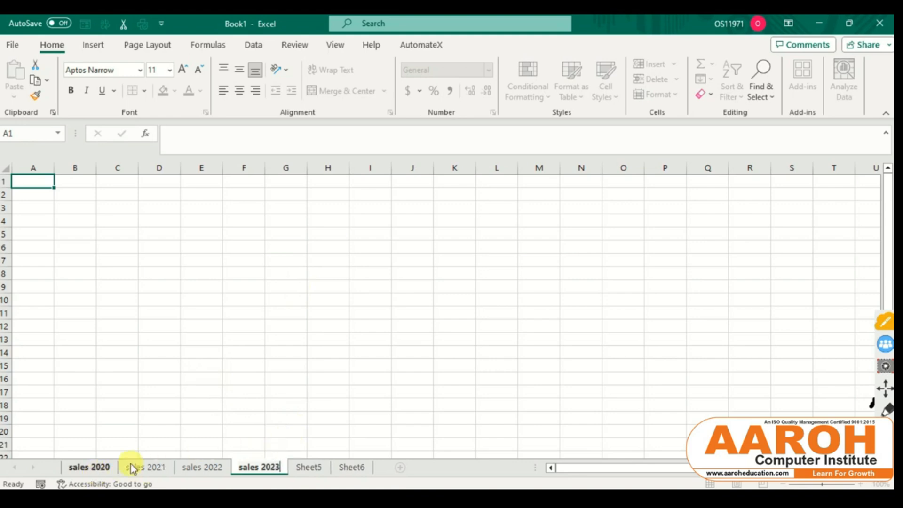
click(240, 404)
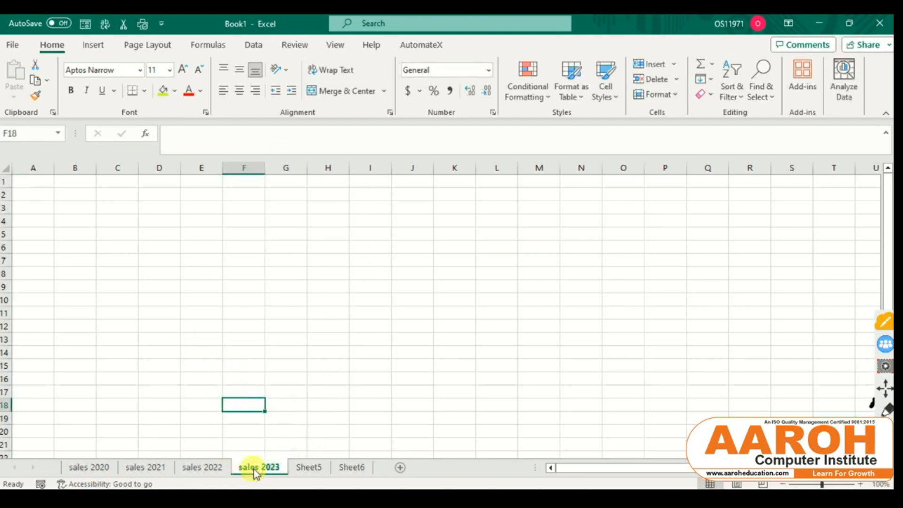
Step: Reorder the sheets by moving sales 2023 before sales 2022, and sales 2022 to directly after sales 2020
drag(254, 471, 179, 451)
drag(178, 452, 177, 449)
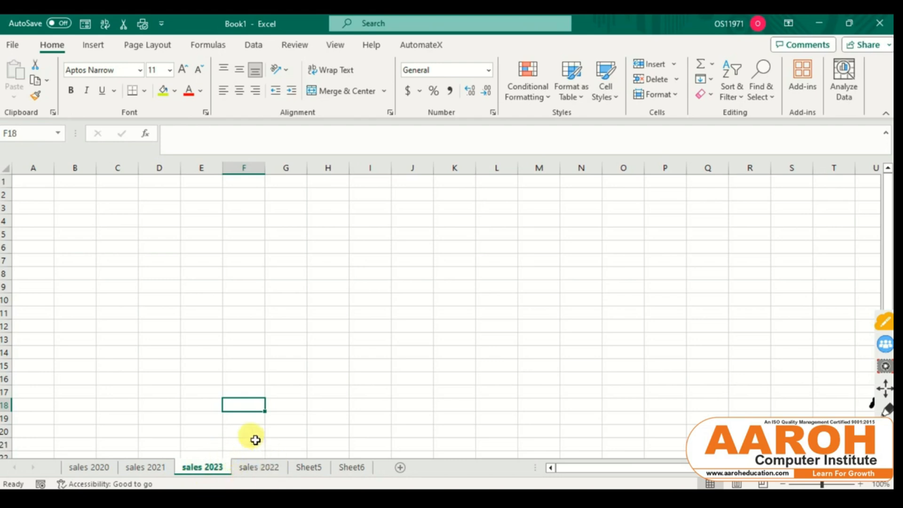
click(245, 467)
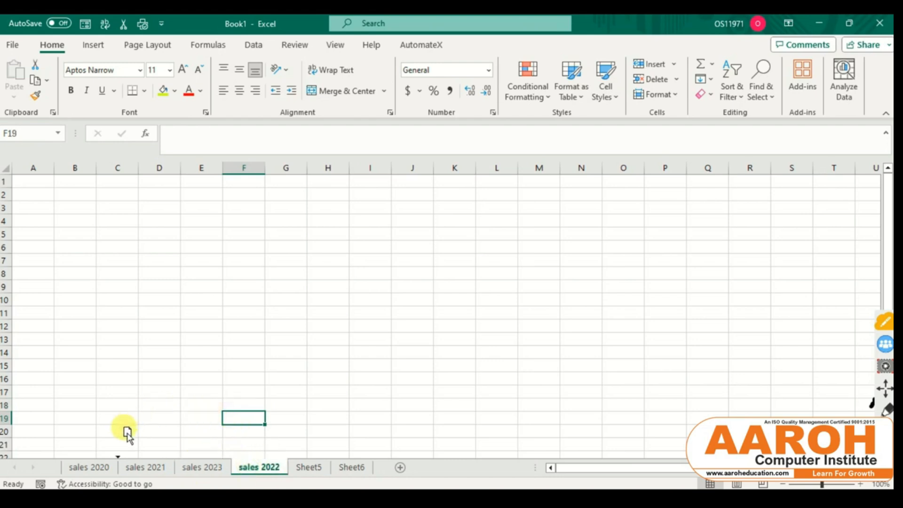
drag(127, 433, 121, 439)
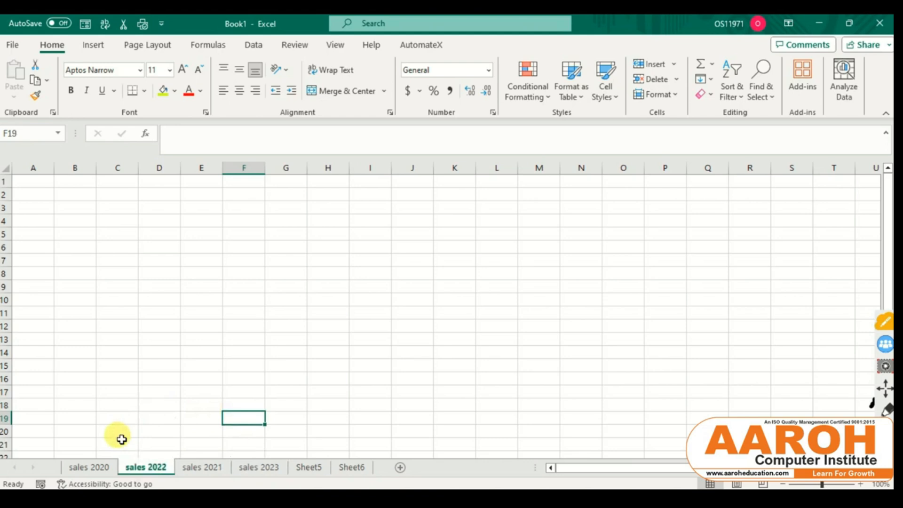
Step: Create a copy of the sales 2021 sheet within Book1, placing it before the original sales 2021
right_click(188, 469)
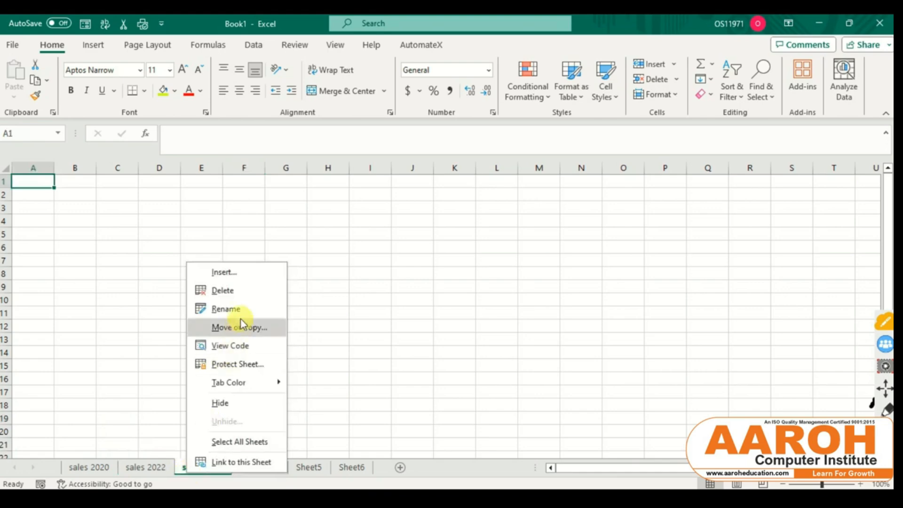
click(248, 329)
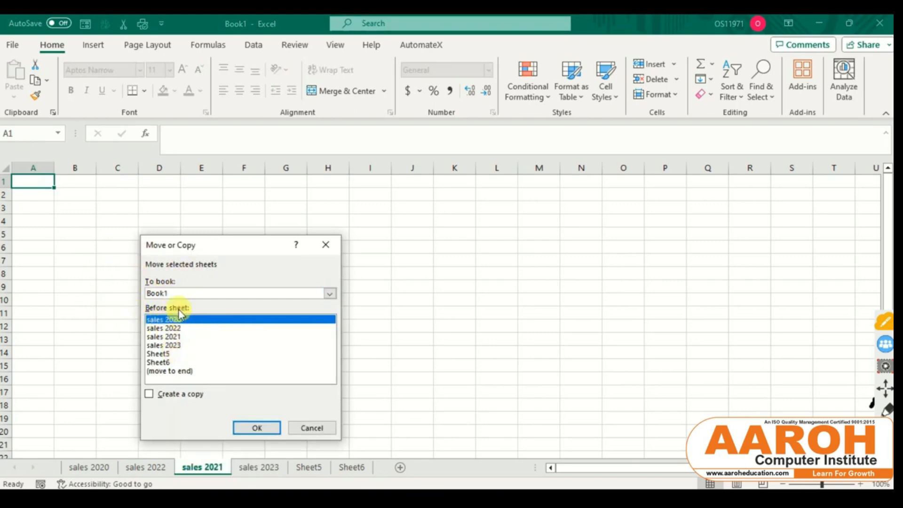
click(179, 337)
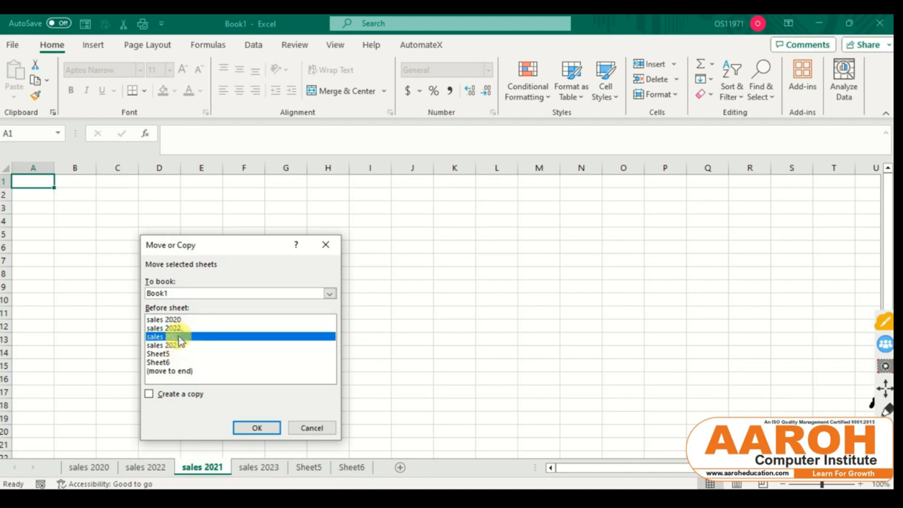
click(150, 395)
click(243, 429)
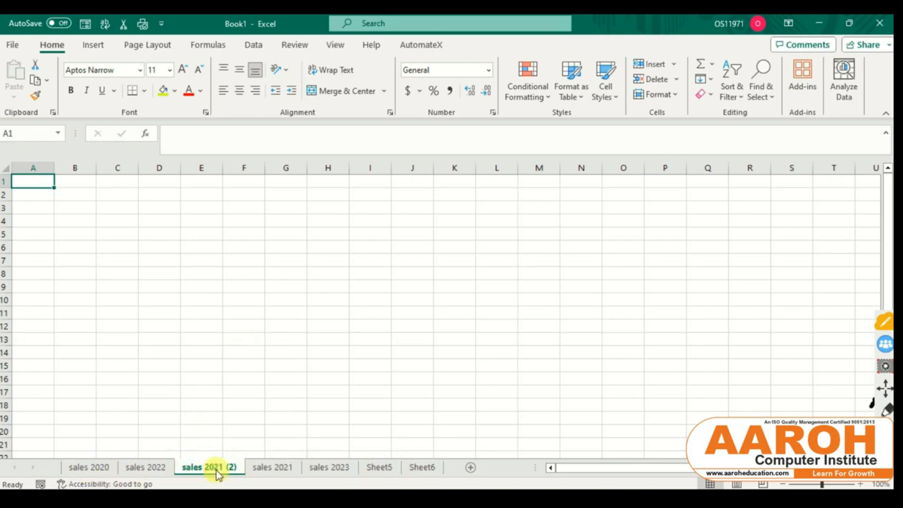
Step: Delete the worksheet Sheet6 from the workbook
right_click(428, 469)
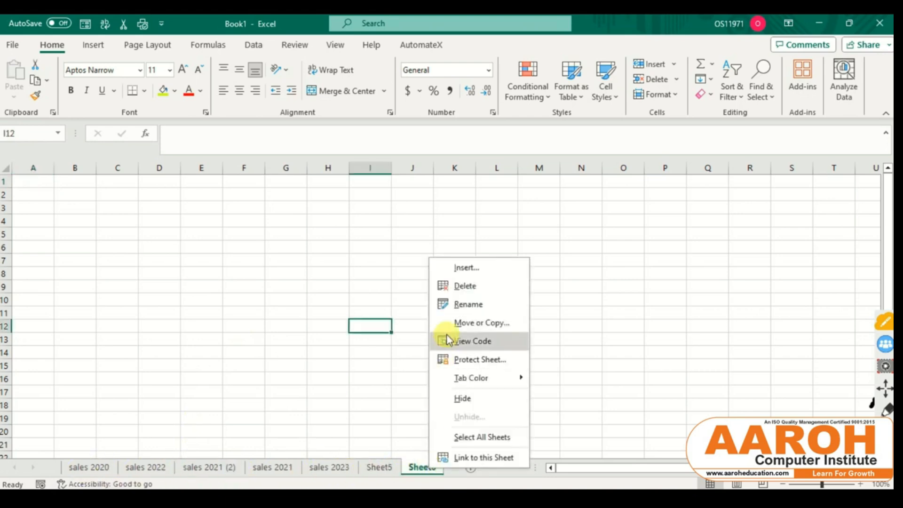
click(456, 287)
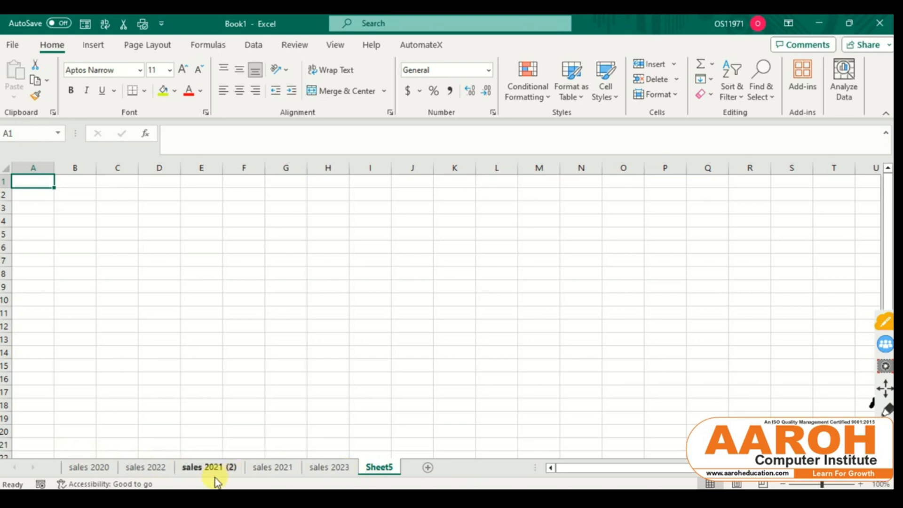
Step: Color the sales 2020 sheet tab orange and the sales 2022 sheet tab blue
right_click(108, 469)
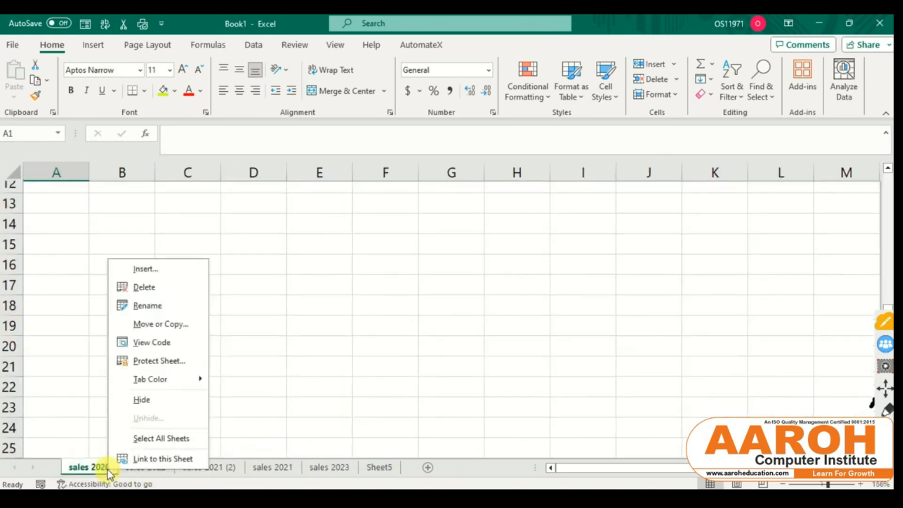
mouse_move(162, 381)
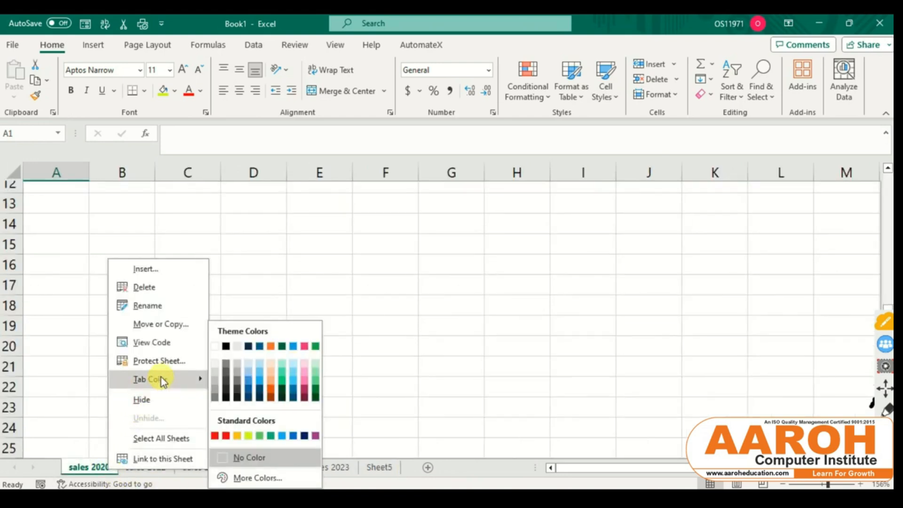
click(271, 346)
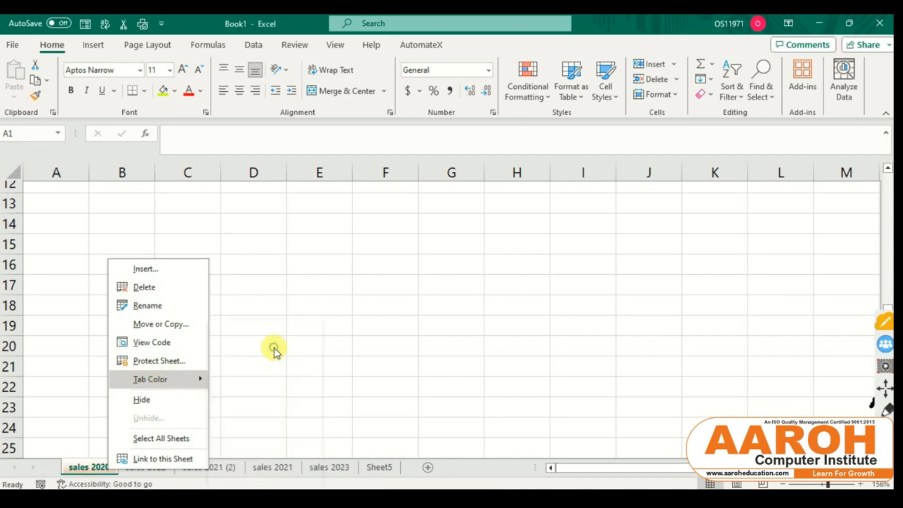
right_click(140, 467)
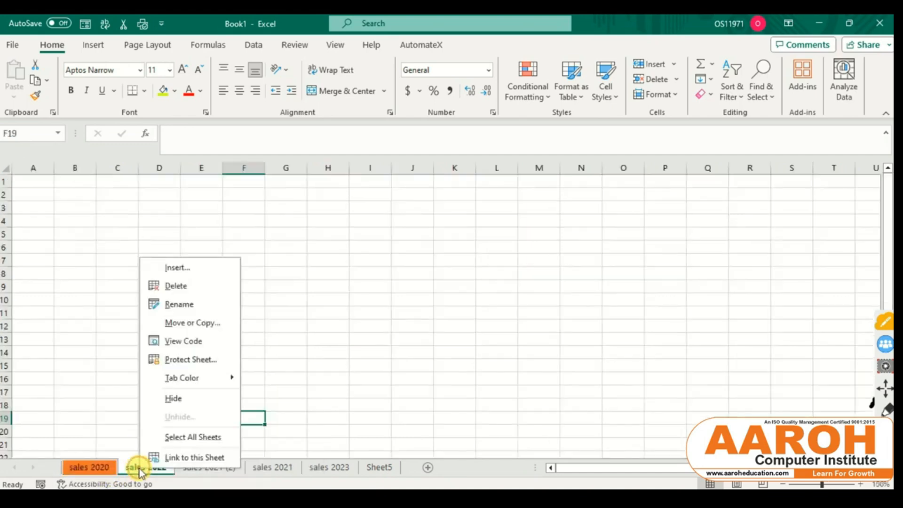
mouse_move(187, 378)
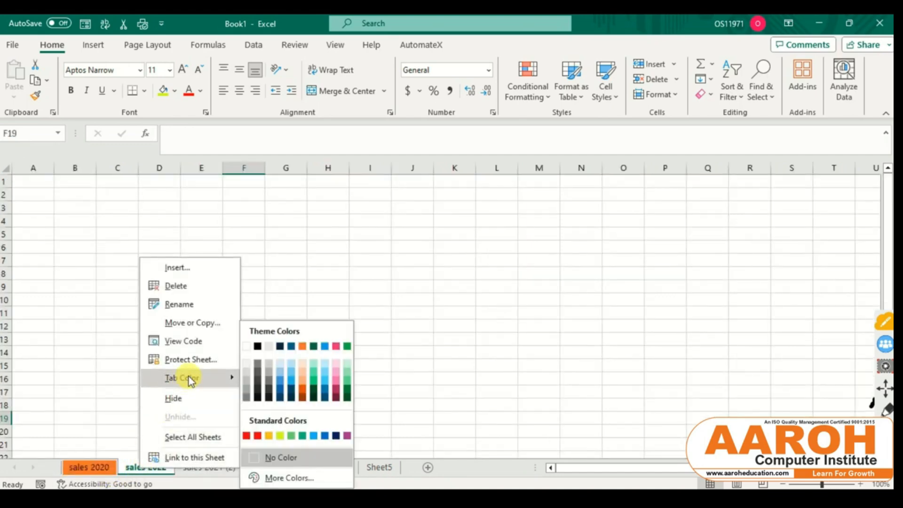
click(296, 378)
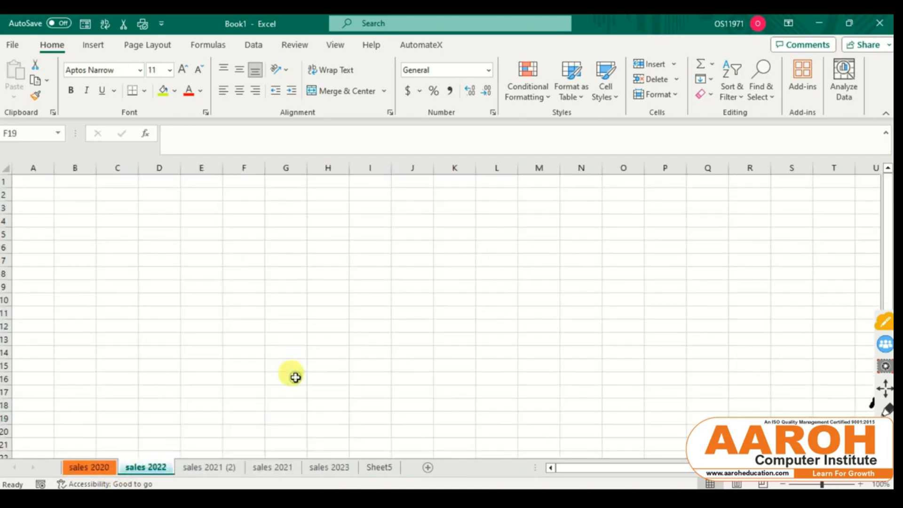
Step: Color the sales 2021 (2) sheet tab light orange and select cell E19 on that sheet
right_click(210, 468)
mouse_move(235, 378)
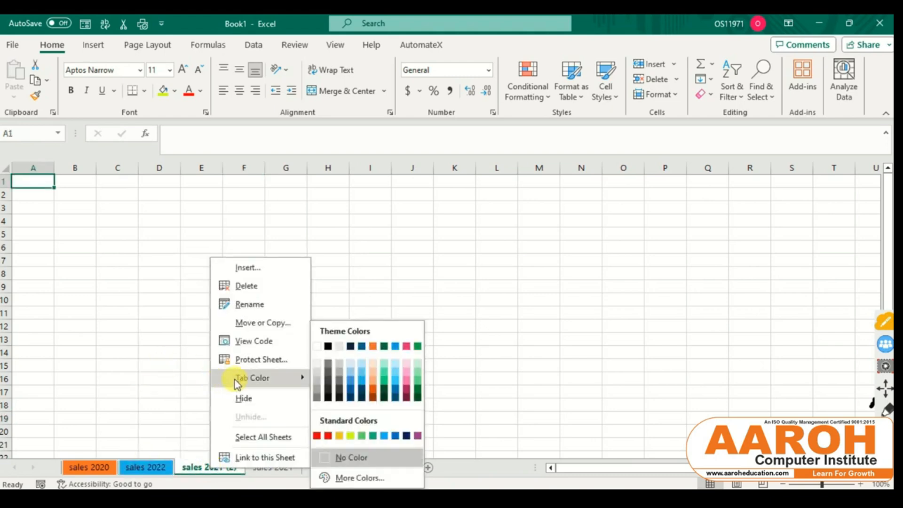
click(369, 381)
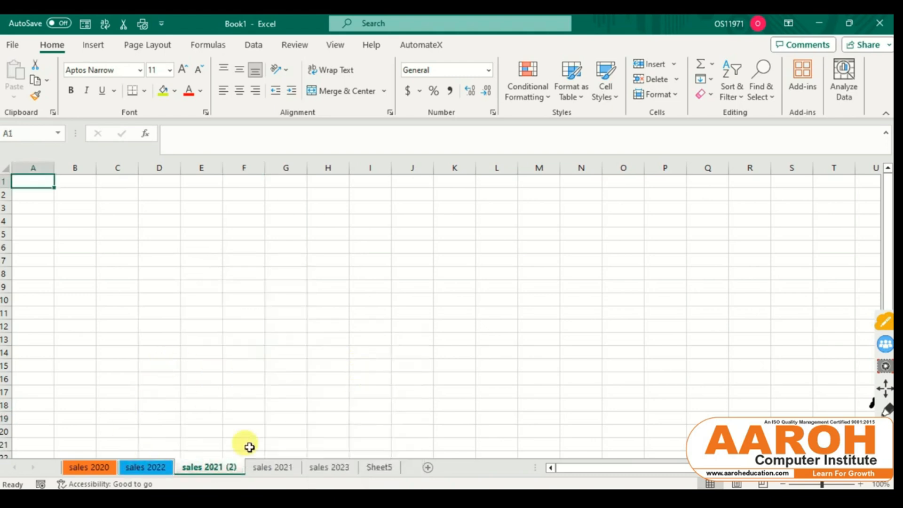
click(203, 420)
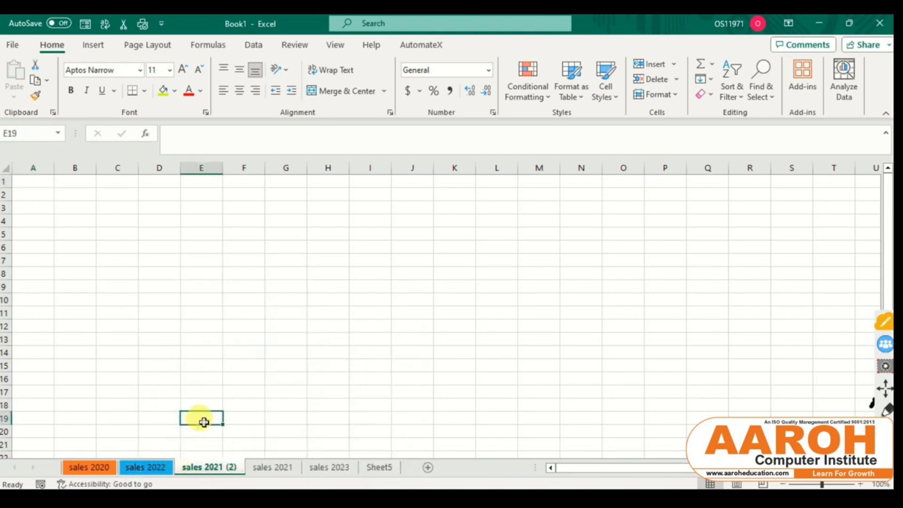
Step: Switch between the sales 2020, sales 2022 and sales 2021 (2) sheets to view their tab colors, ending on sales 2022
click(99, 467)
click(135, 468)
click(193, 468)
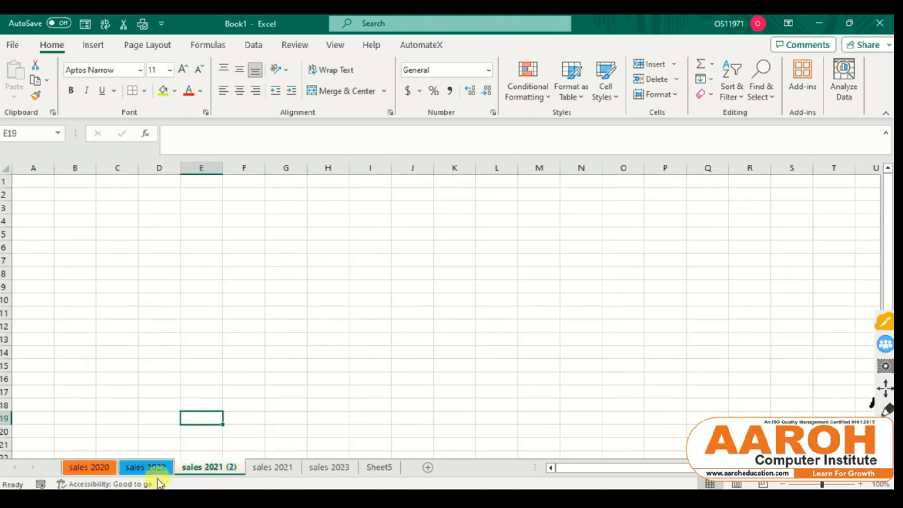
click(106, 470)
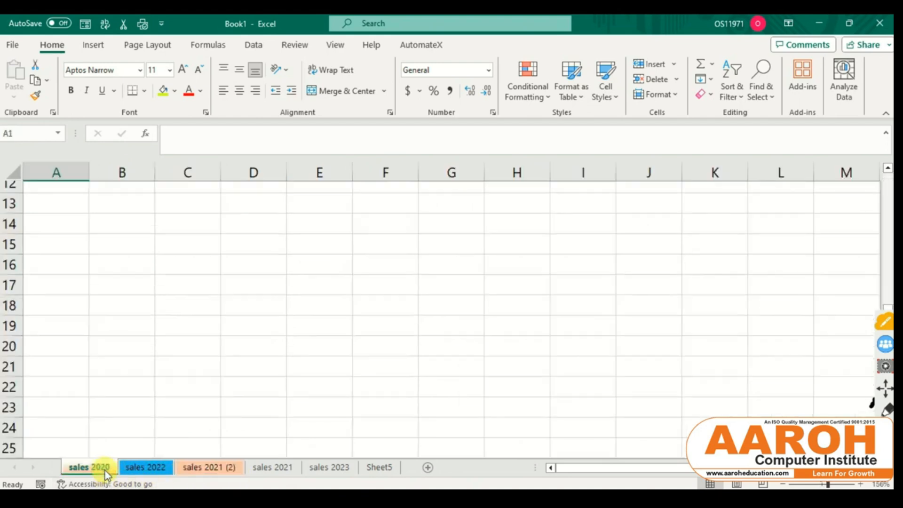
click(145, 469)
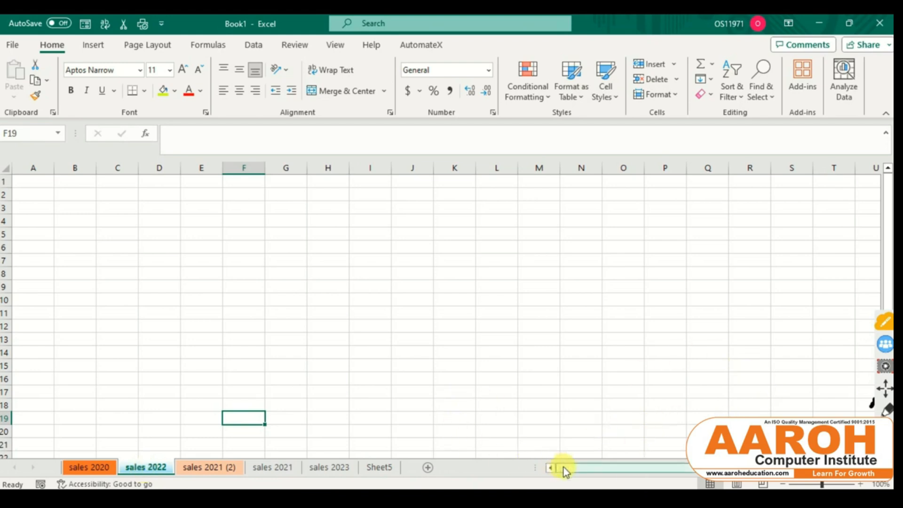
Step: Set the zoom of the sales 2022 sheet to 89% and select cell G9
drag(564, 467, 684, 483)
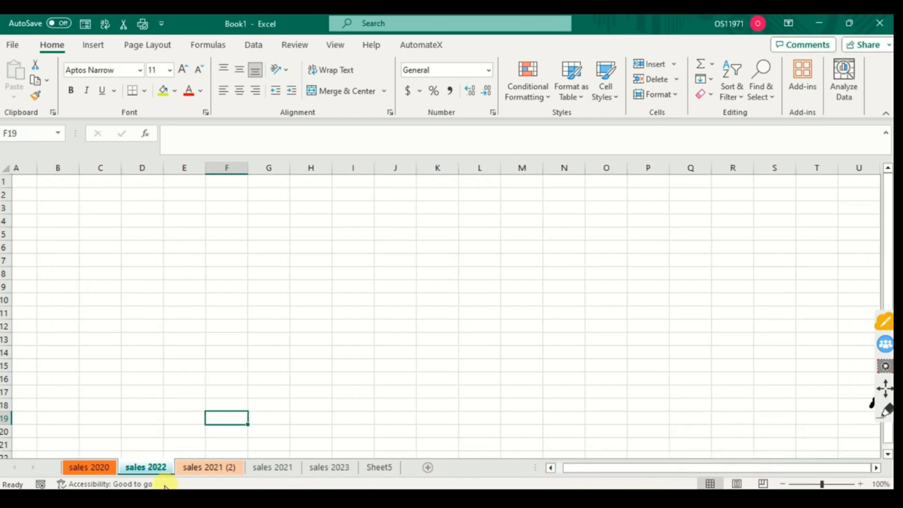
drag(605, 468, 760, 471)
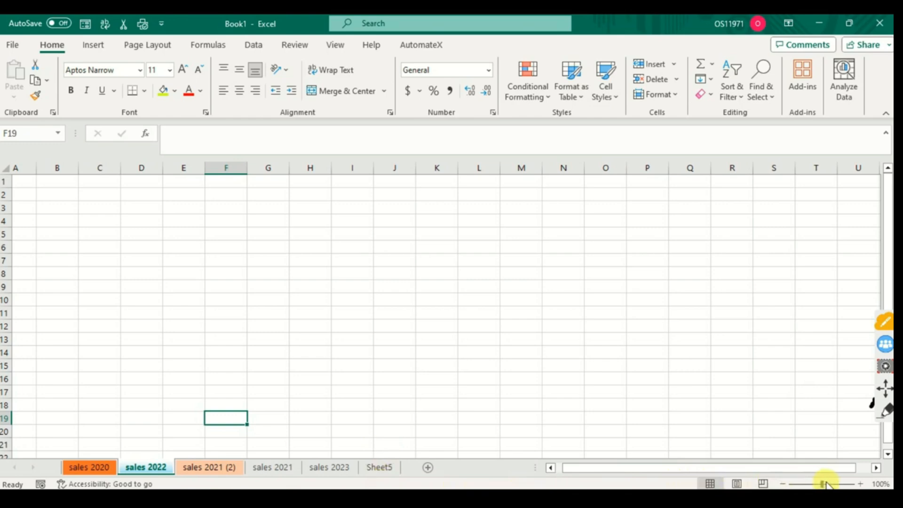
mouse_move(823, 485)
mouse_down()
mouse_move(803, 484)
mouse_move(818, 484)
mouse_up()
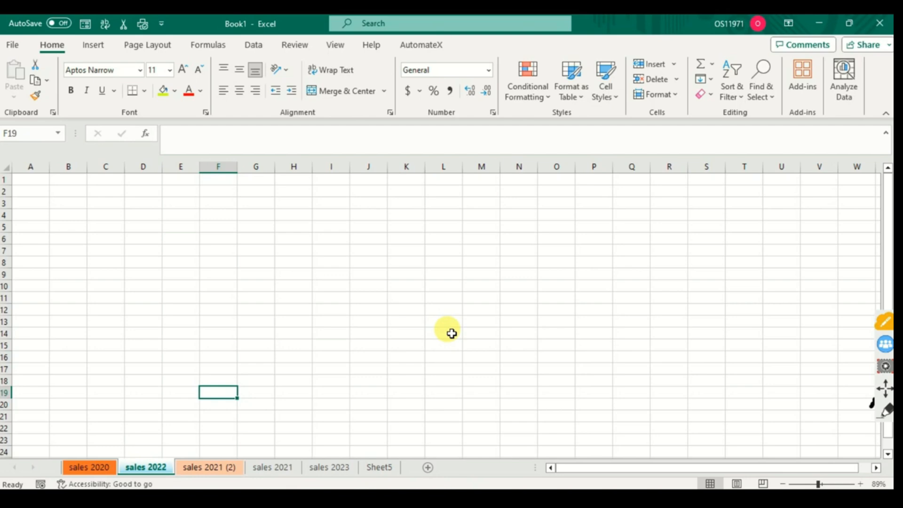
click(213, 287)
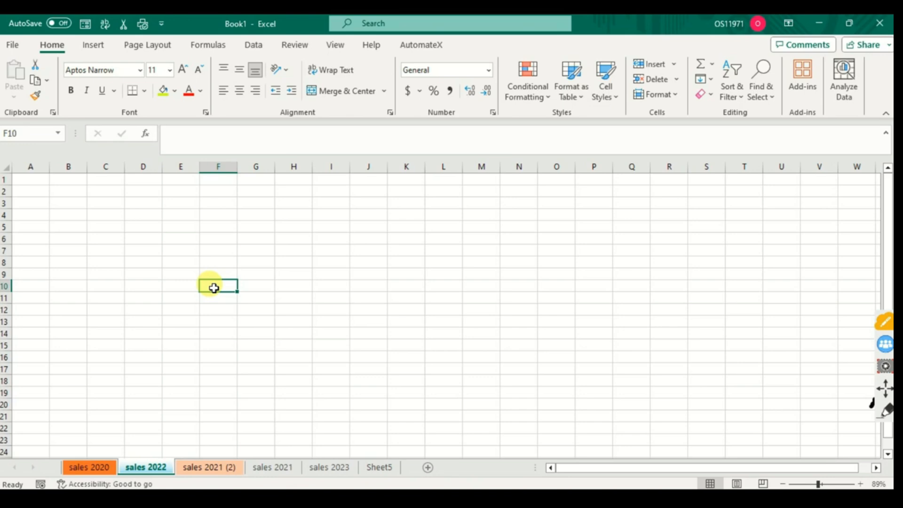
click(266, 275)
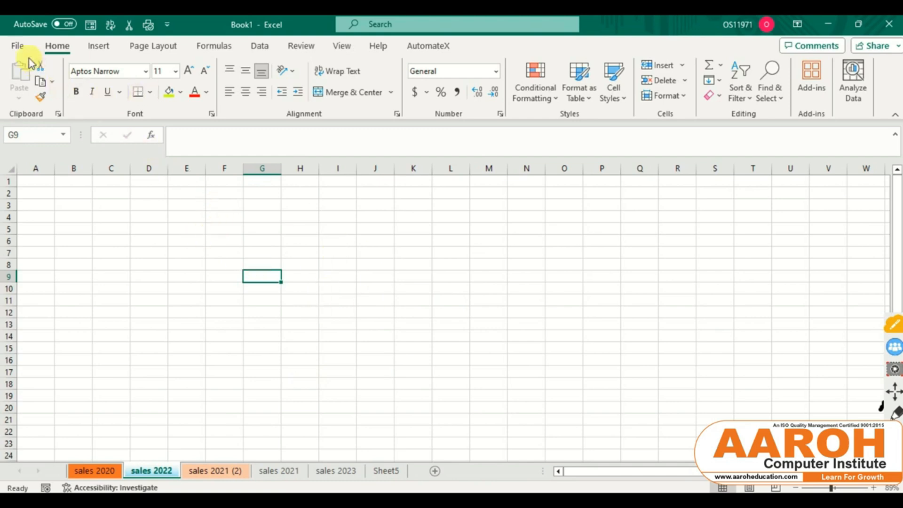
Step: Browse the templates for creating a new workbook and show the suggested Personal category of online templates
click(16, 45)
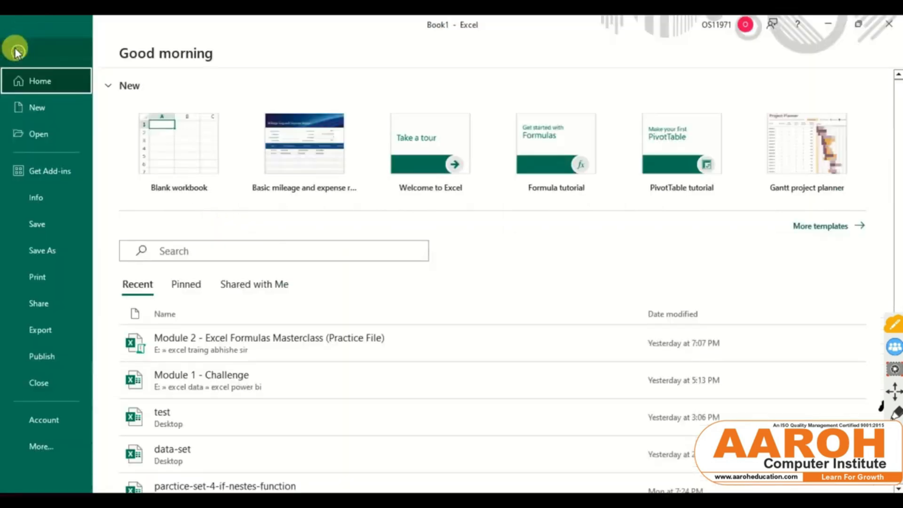
click(29, 106)
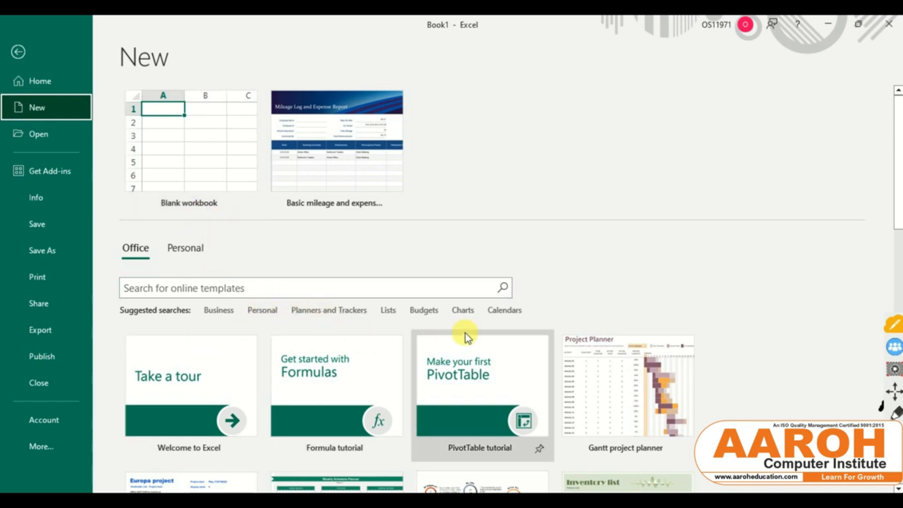
scroll(465, 321, down, 2)
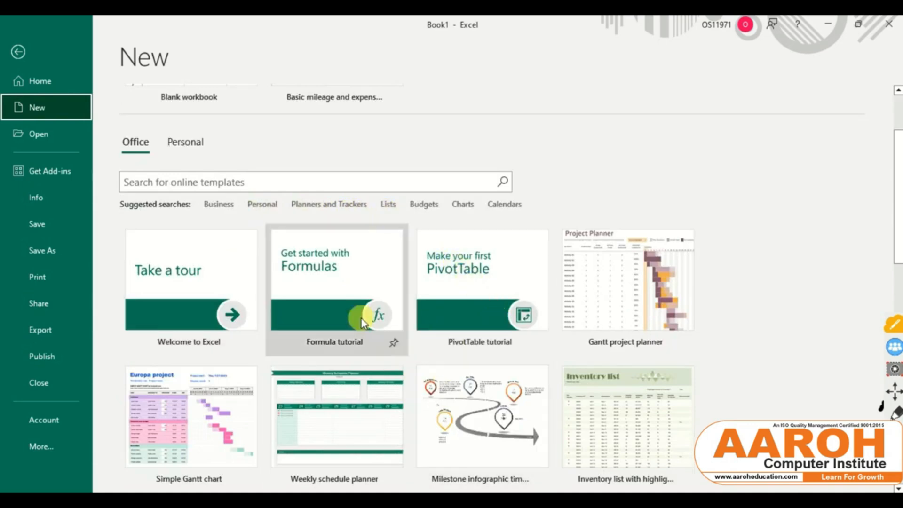
click(261, 205)
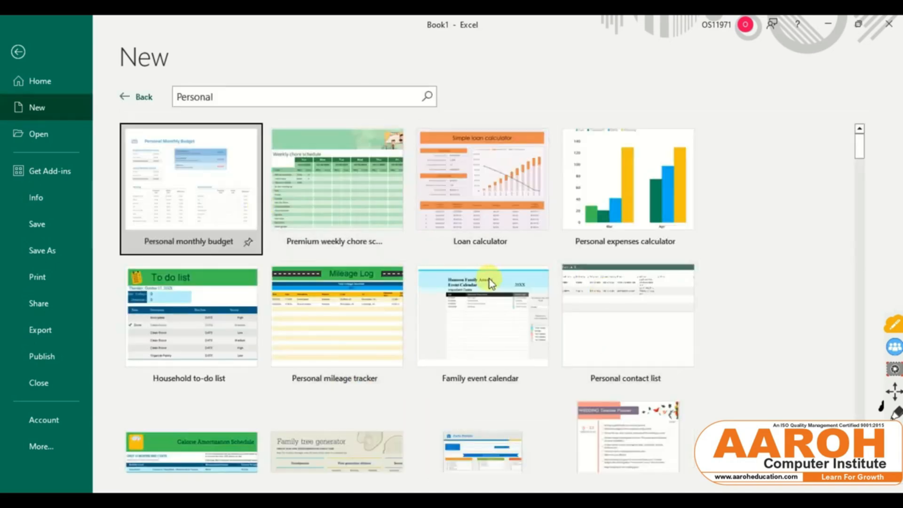
Step: Look through the Personal online templates and search the online templates for marketing
scroll(500, 330, down, 1)
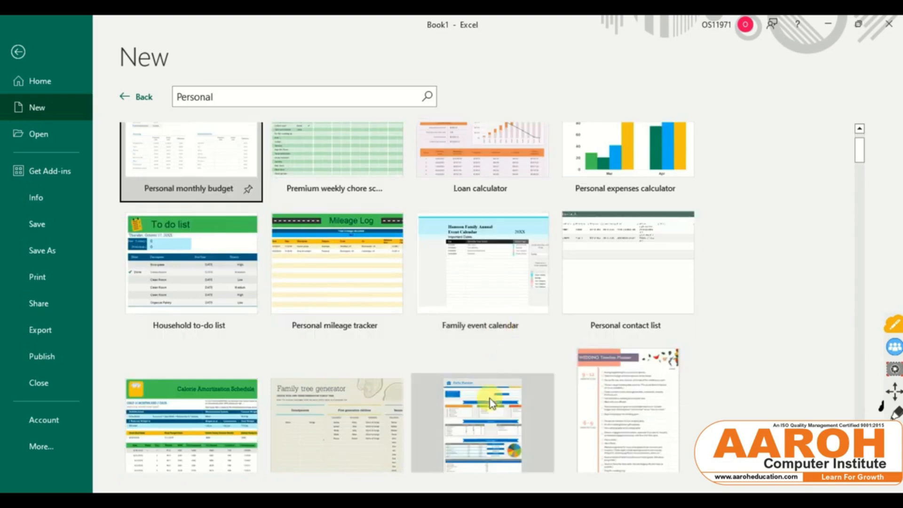
scroll(490, 400, down, 2)
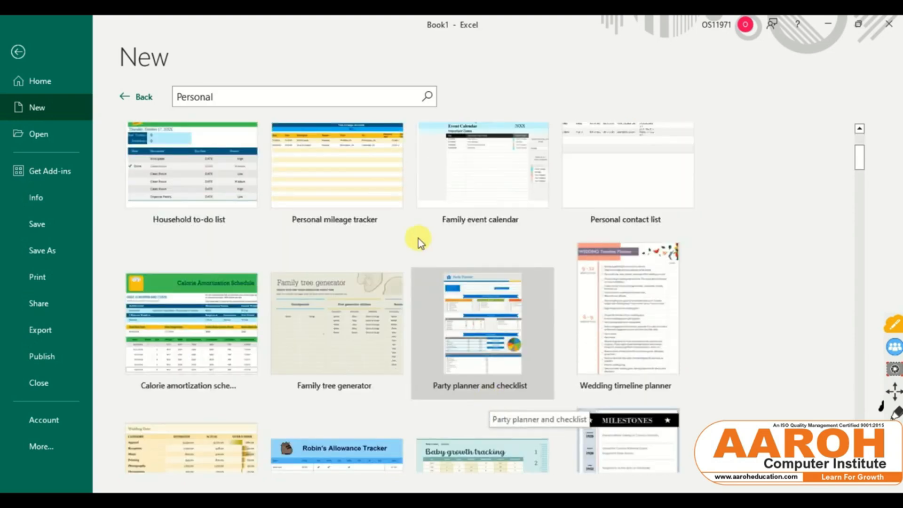
scroll(402, 286, up, 3)
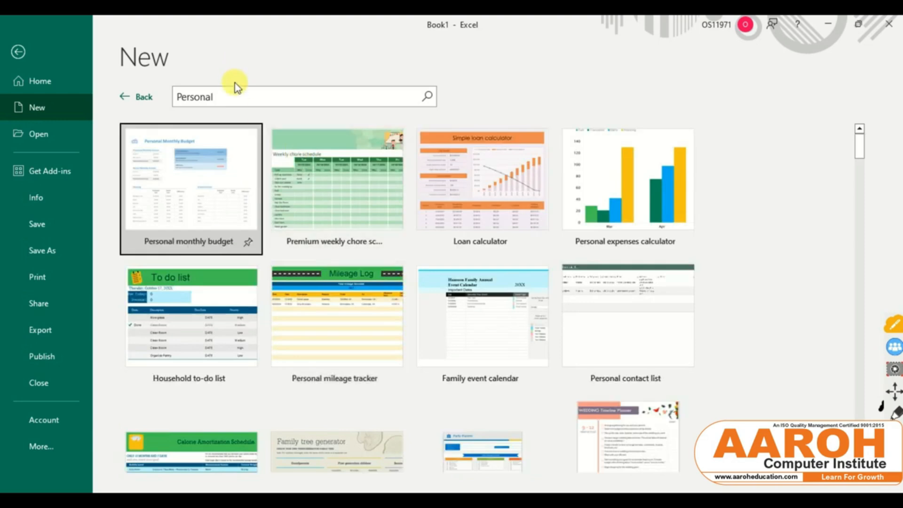
click(228, 95)
double_click(229, 95)
key(BackSpace)
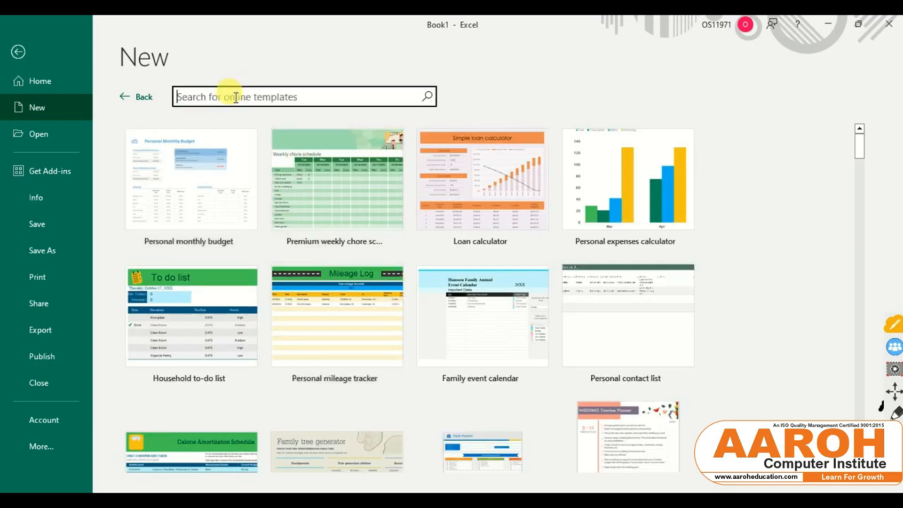
text(marketin)
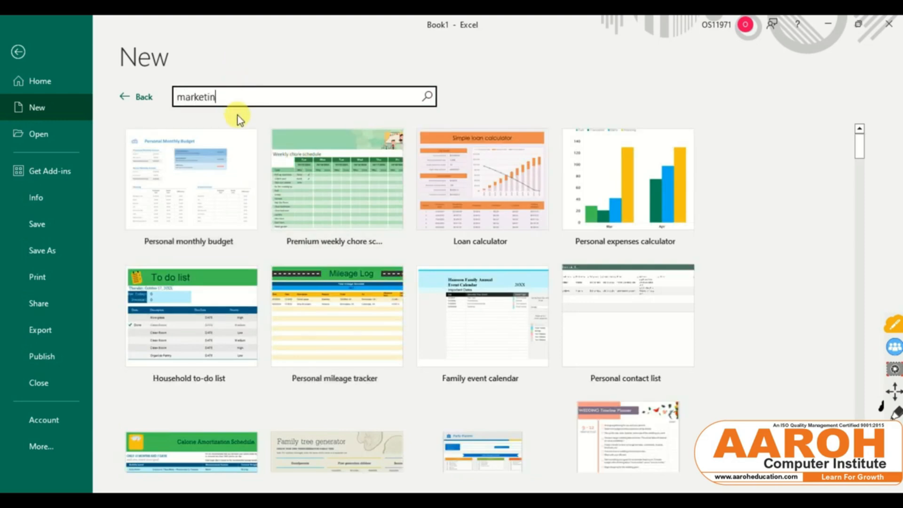
text(g)
key(Return)
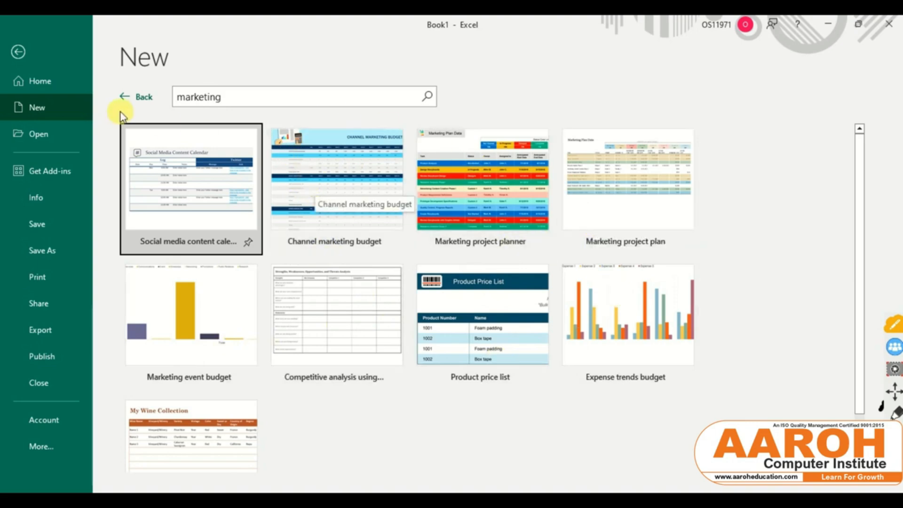
Step: Create a new blank workbook and save it to the Desktop as sales 2025 in Excel Workbook format
click(126, 100)
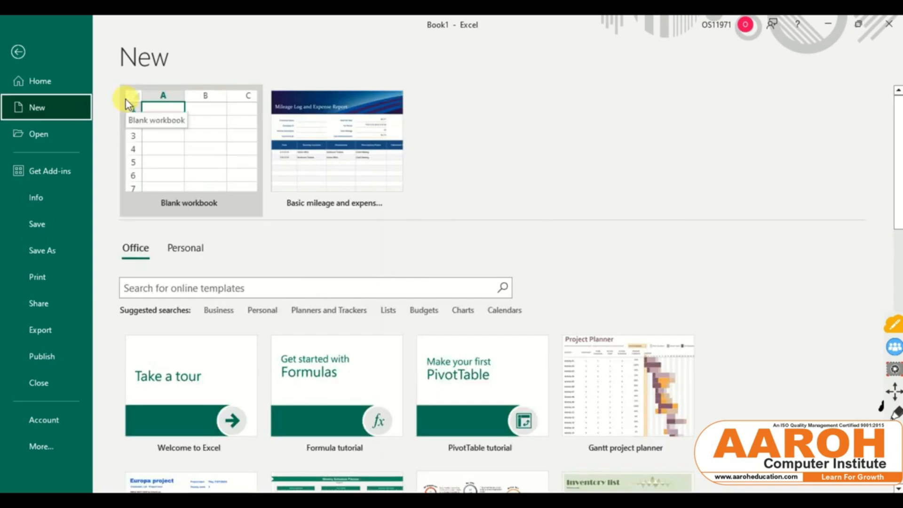
click(199, 153)
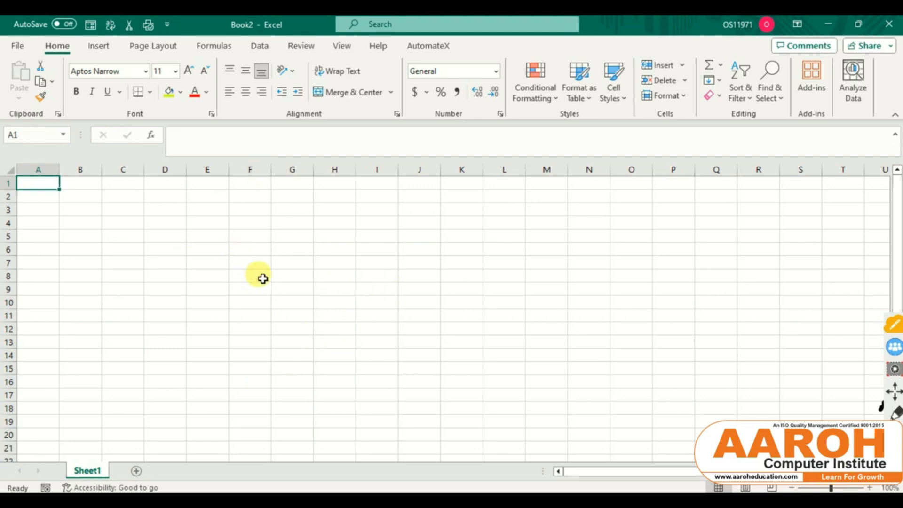
click(18, 45)
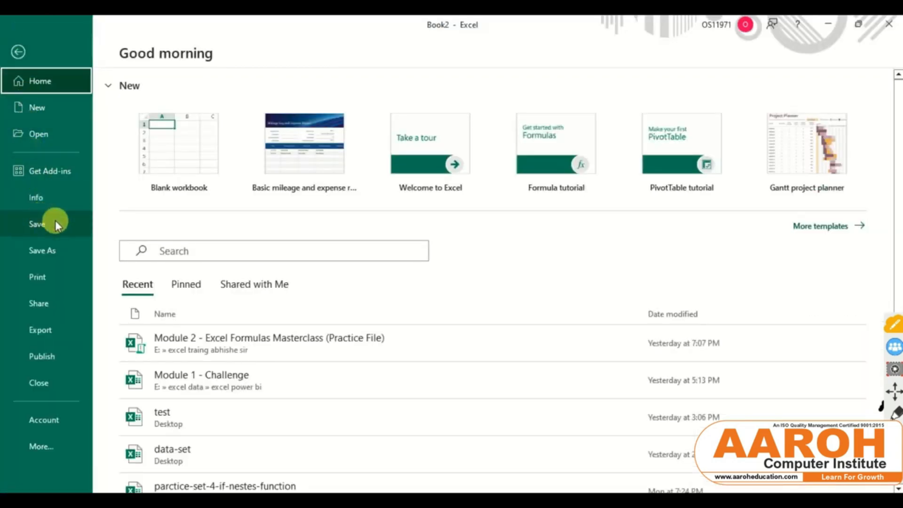
click(44, 230)
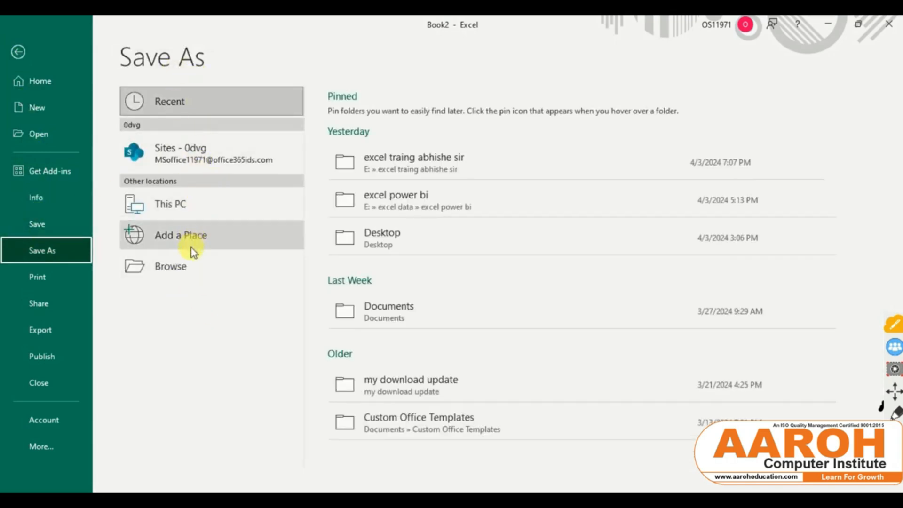
click(189, 267)
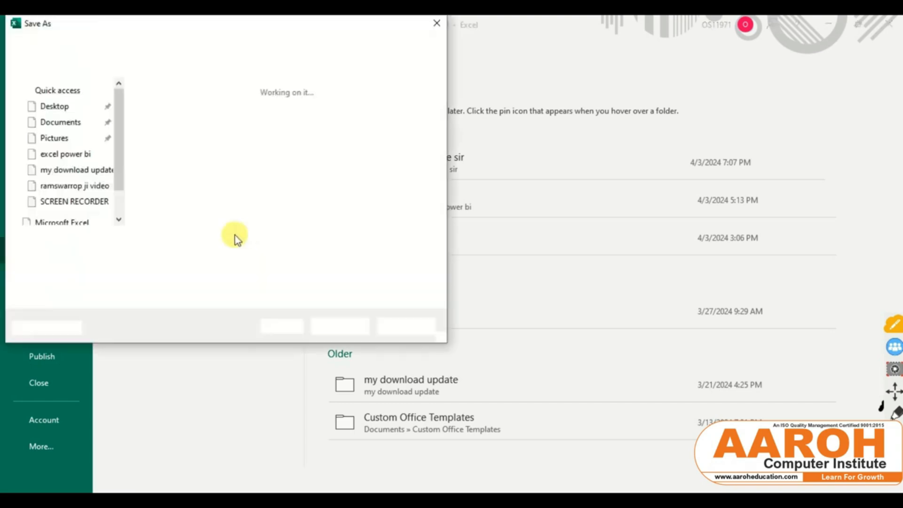
click(72, 125)
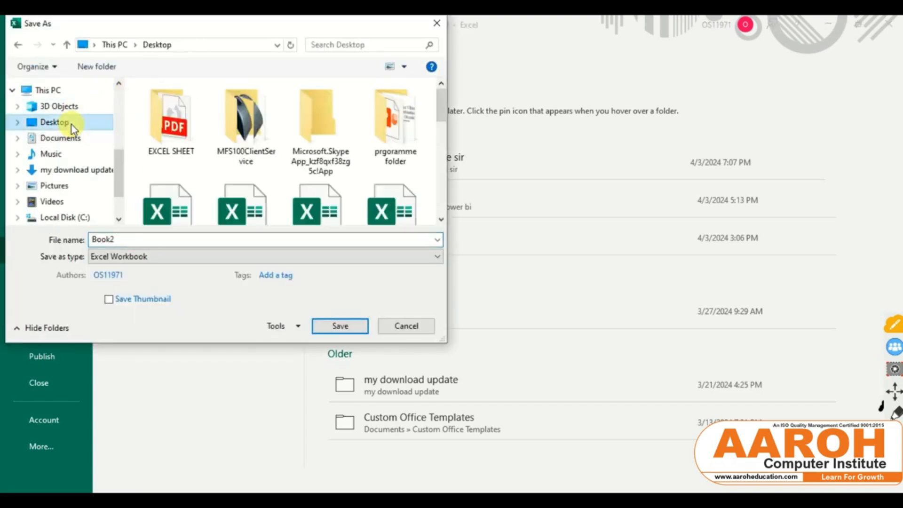
double_click(181, 240)
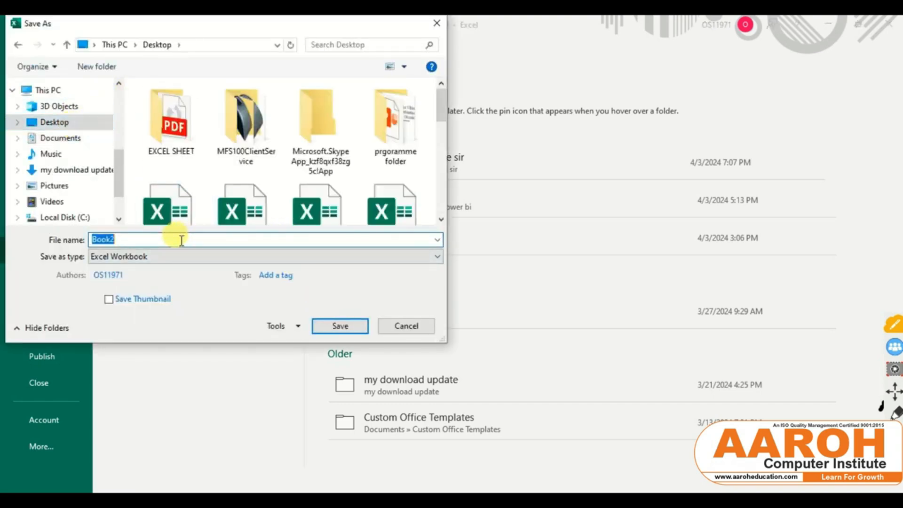
key(BackSpace)
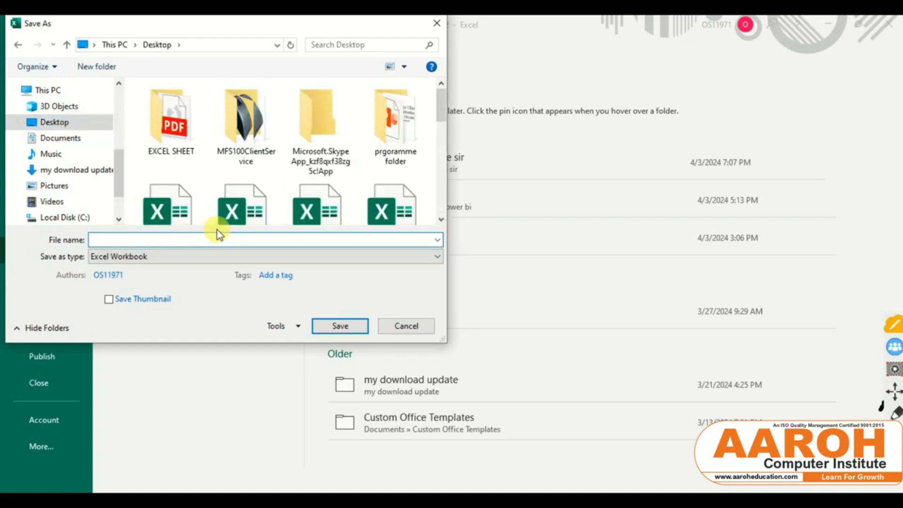
text(sales 2025)
click(340, 326)
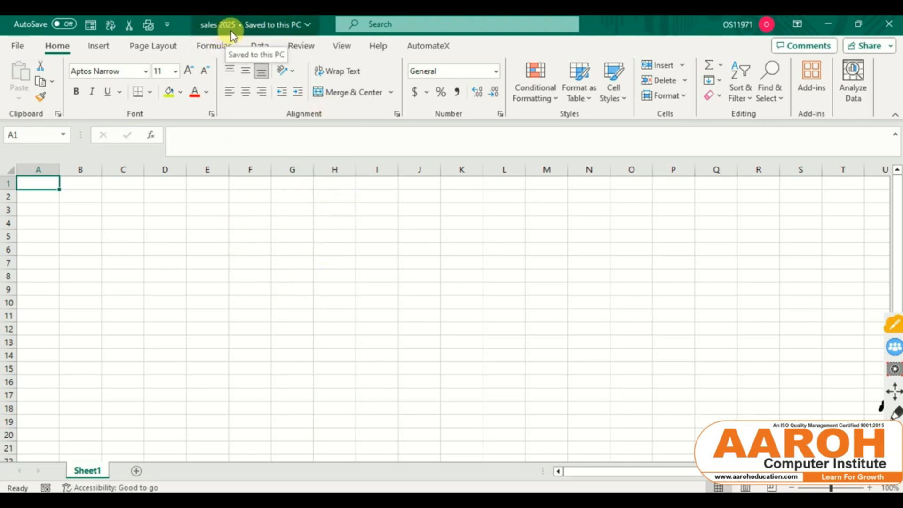
Step: Select cell C13 on Sheet1, add a second worksheet to the workbook and select cell F7 on it
click(143, 342)
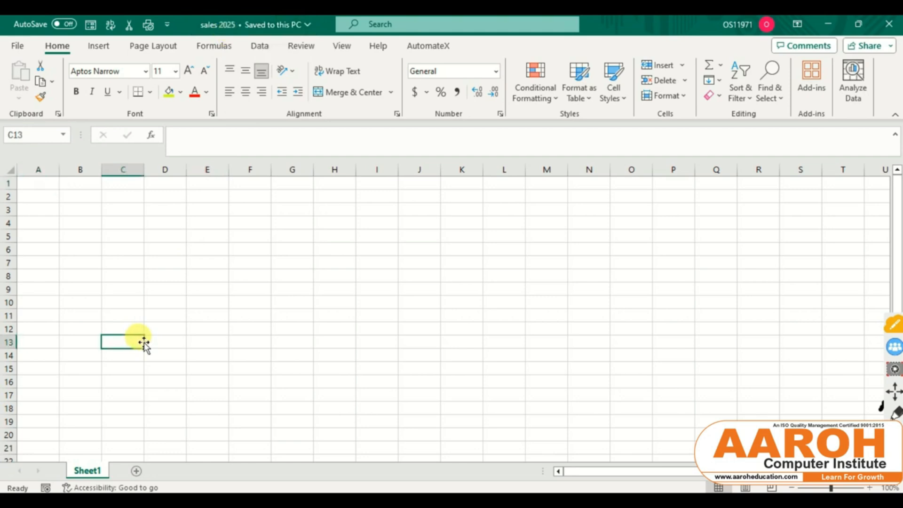
click(133, 470)
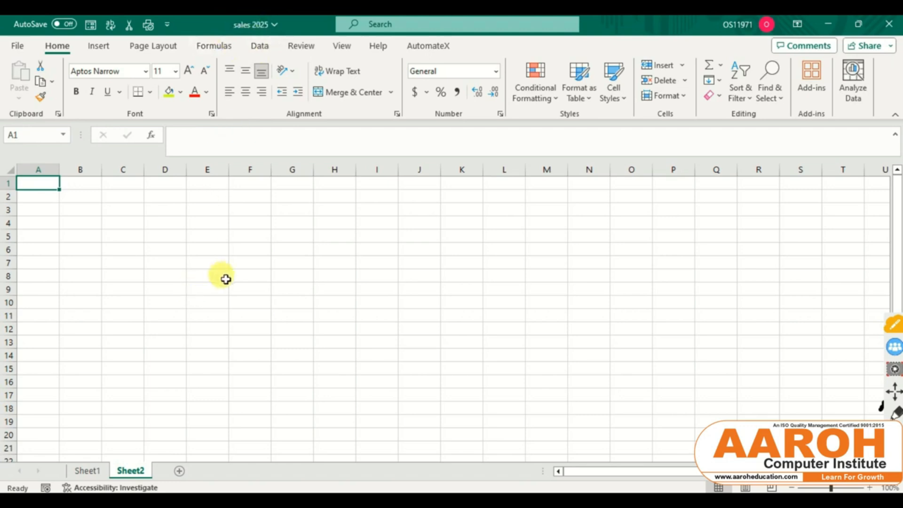
click(267, 261)
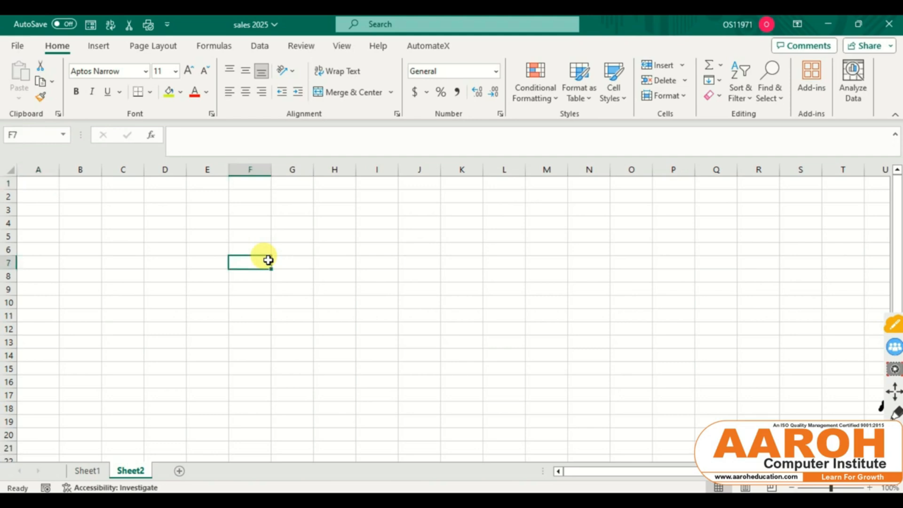
Step: Examine the list of recently used workbooks available for opening, then return to the worksheet
click(19, 48)
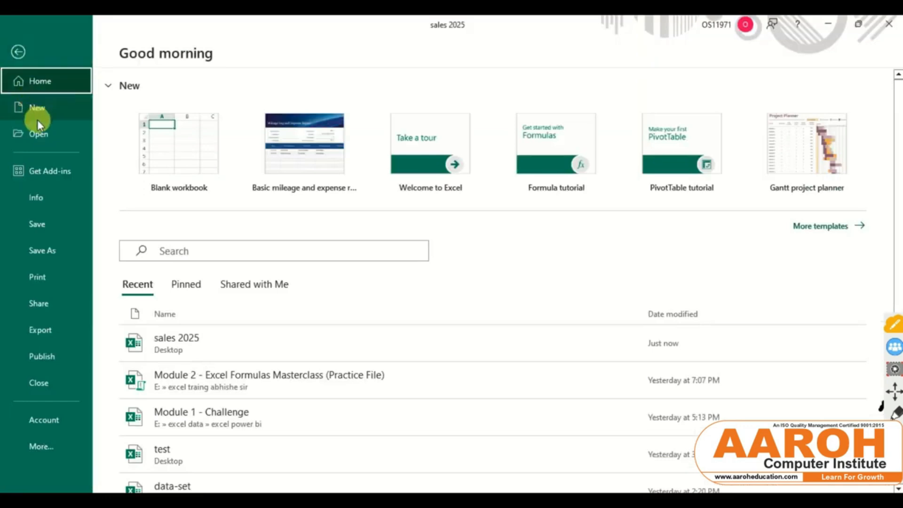
click(43, 133)
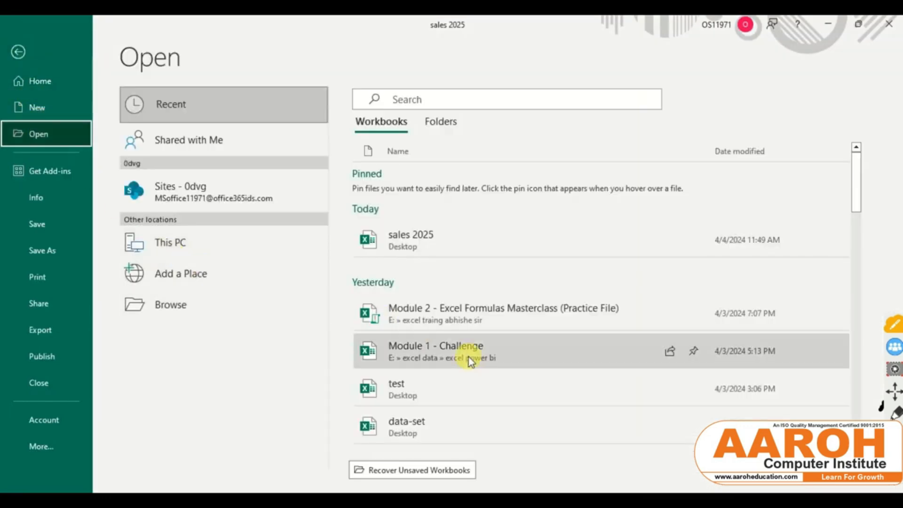
scroll(469, 357, down, 5)
scroll(469, 357, down, 8)
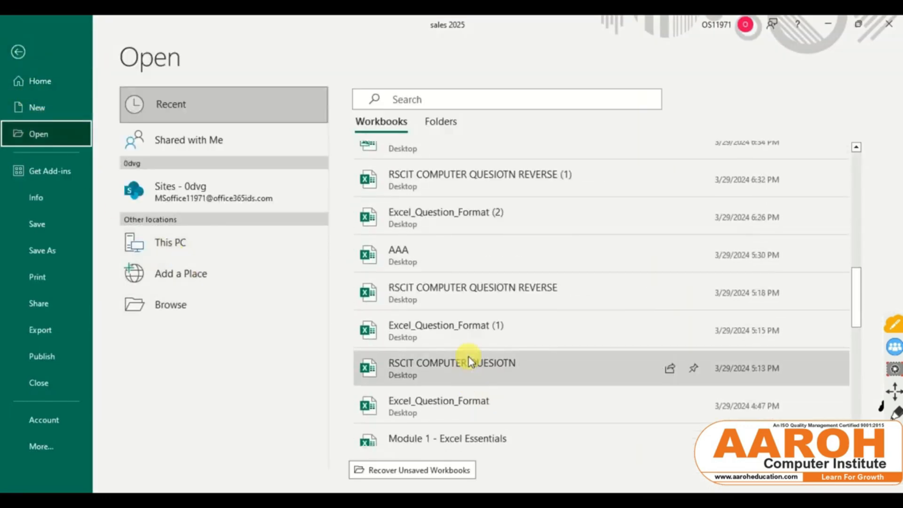
scroll(469, 357, up, 3)
scroll(470, 357, up, 3)
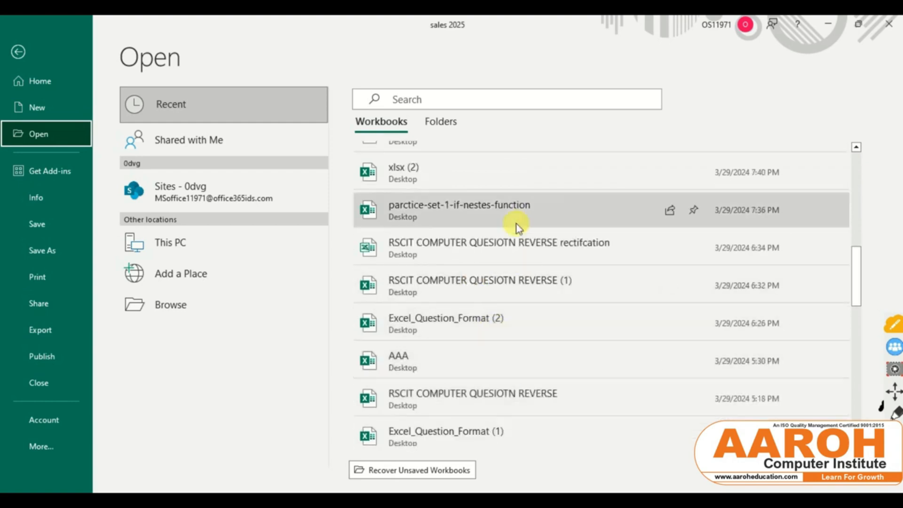
scroll(438, 258, down, 6)
scroll(437, 258, down, 5)
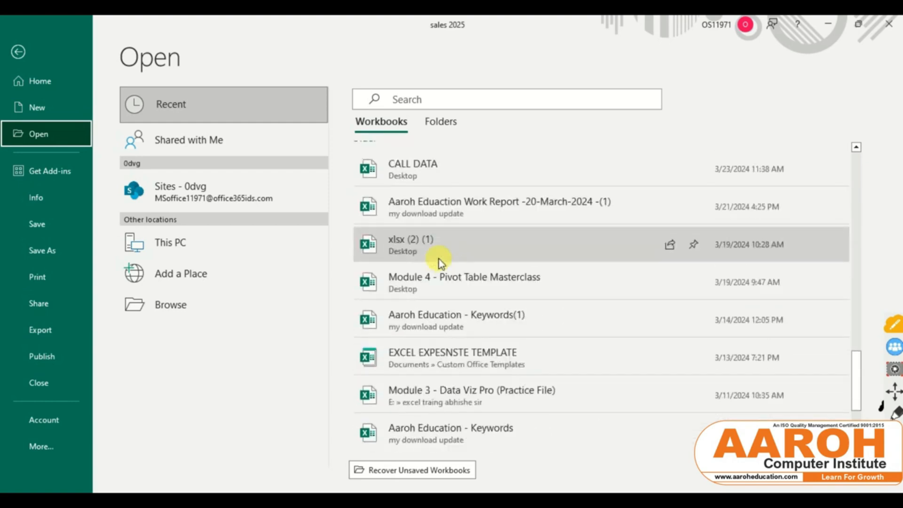
scroll(438, 262, up, 5)
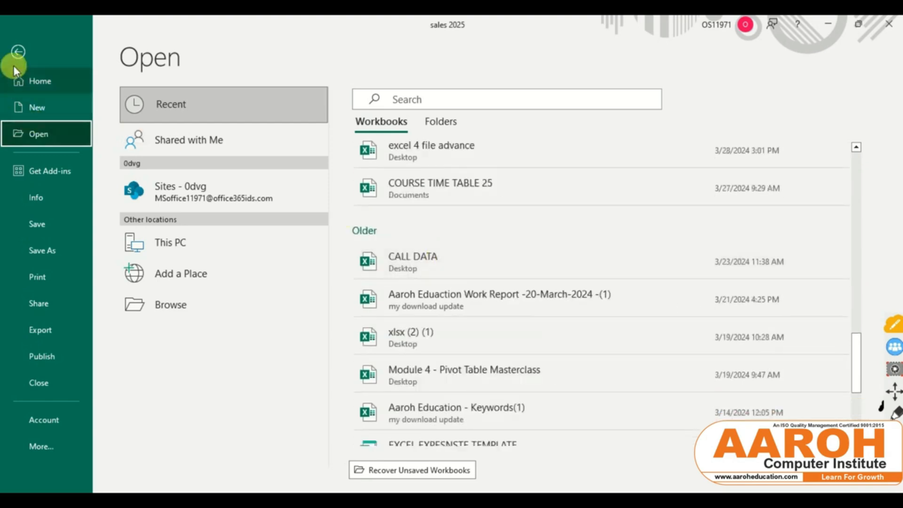
click(18, 53)
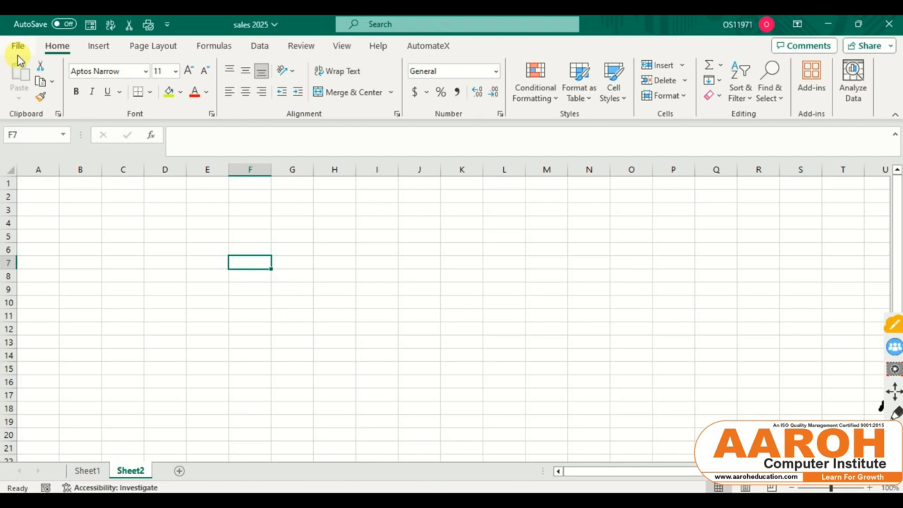
Step: Open the Excel Options and examine the General settings
click(17, 47)
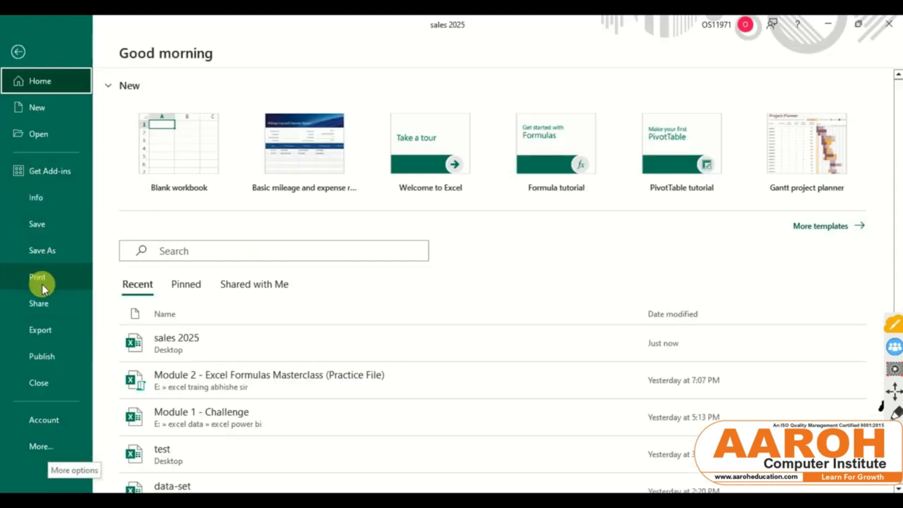
click(50, 446)
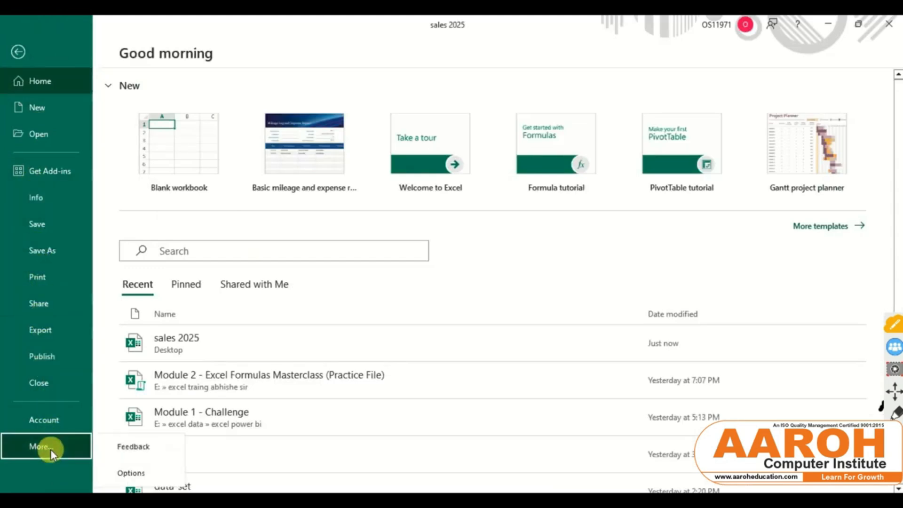
click(131, 471)
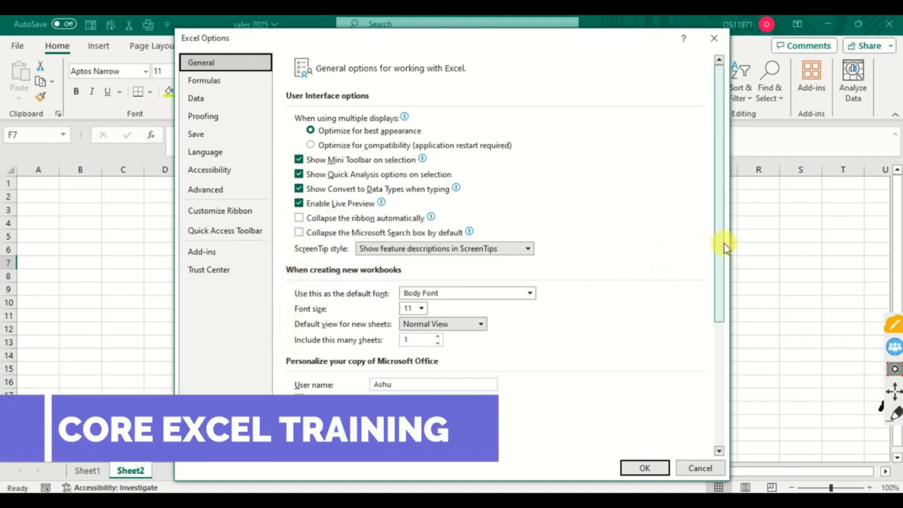
drag(718, 247, 704, 187)
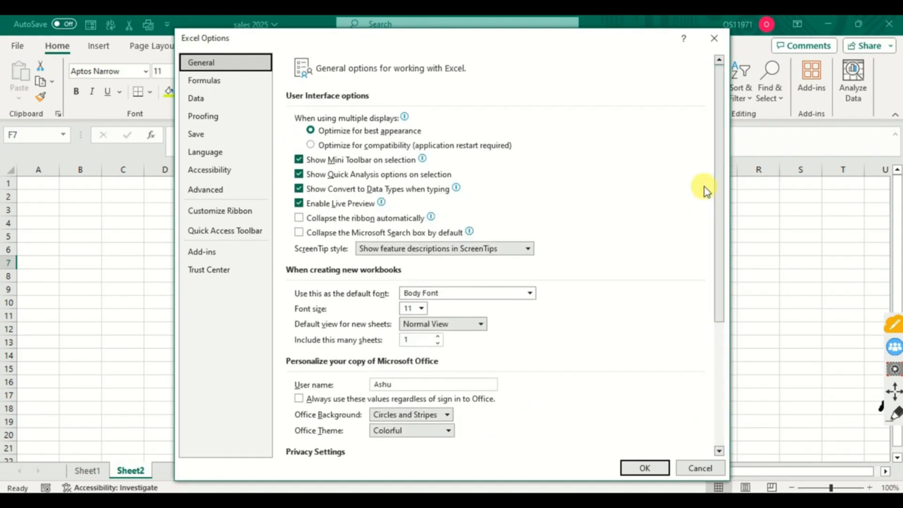
Step: Examine the Formulas, Data, Save, Accessibility and Advanced settings in the Excel Options
click(206, 84)
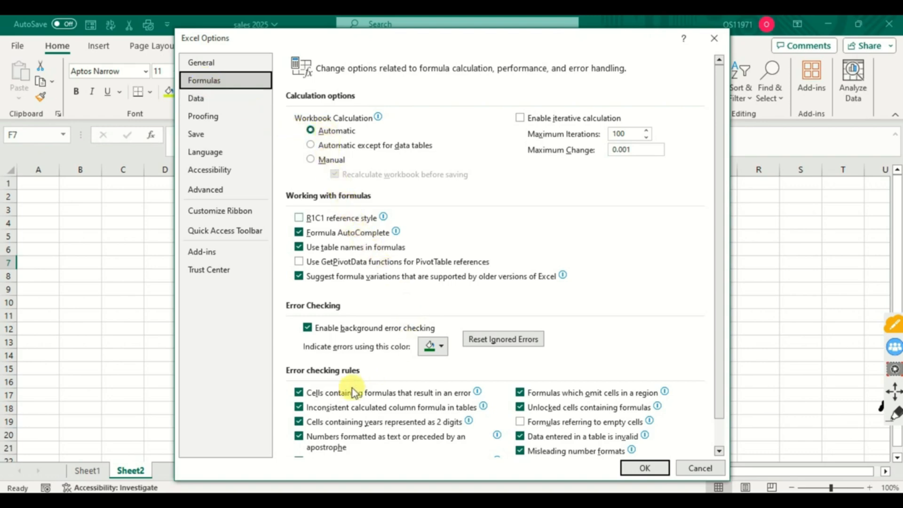
click(214, 118)
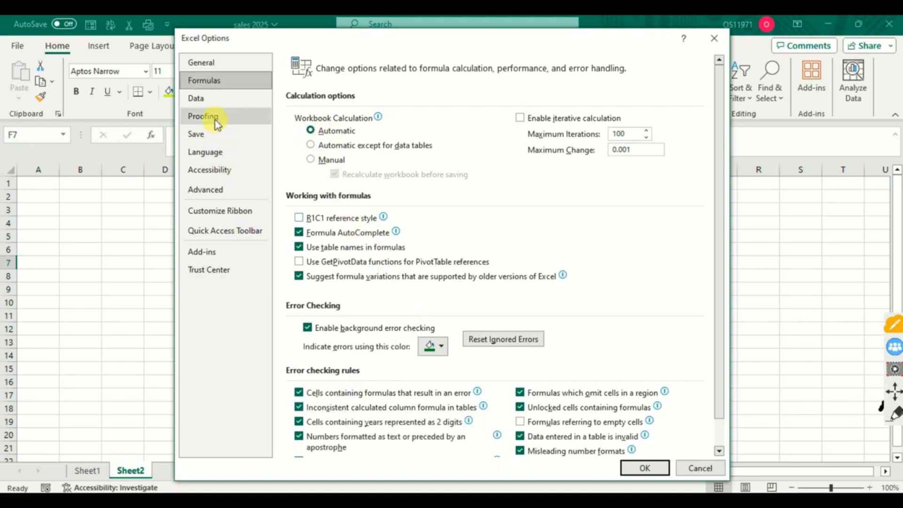
click(207, 97)
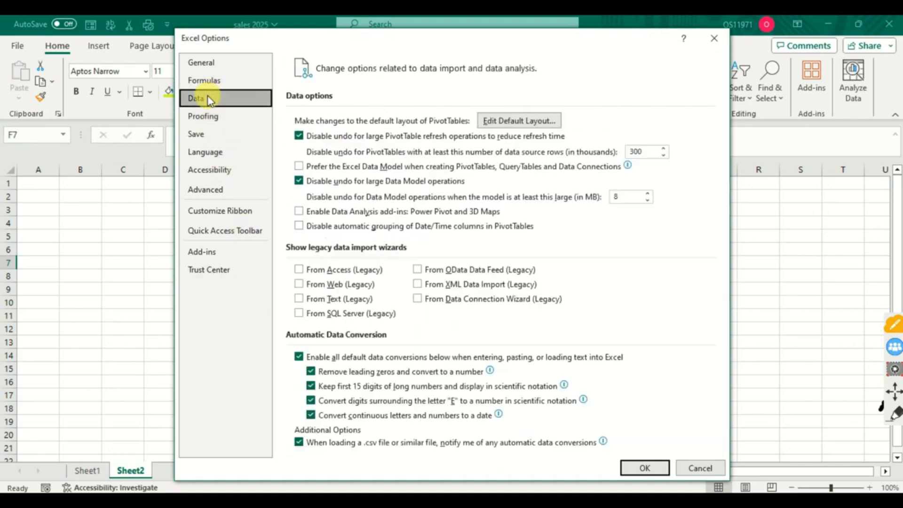
click(206, 134)
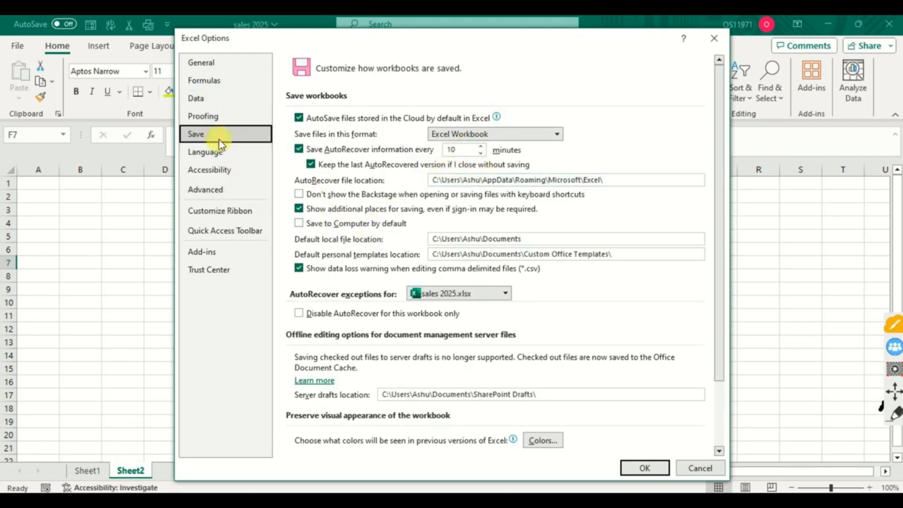
click(218, 170)
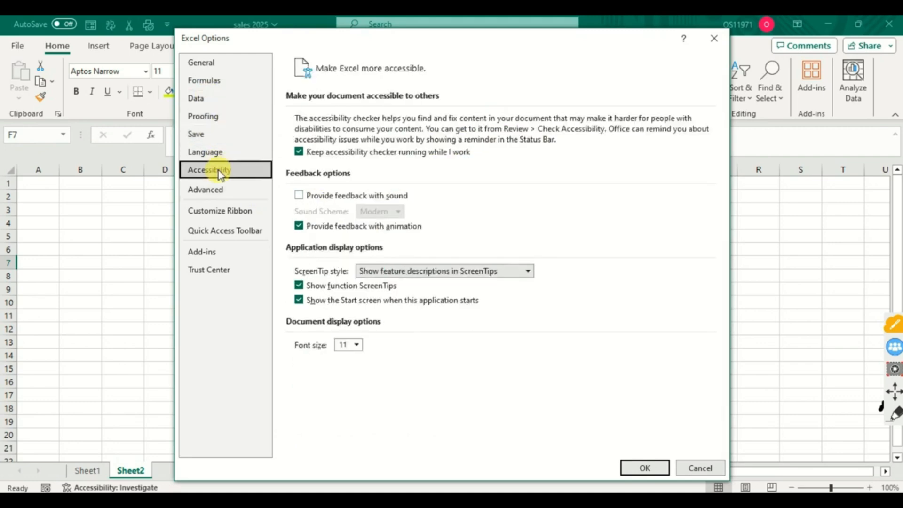
click(218, 191)
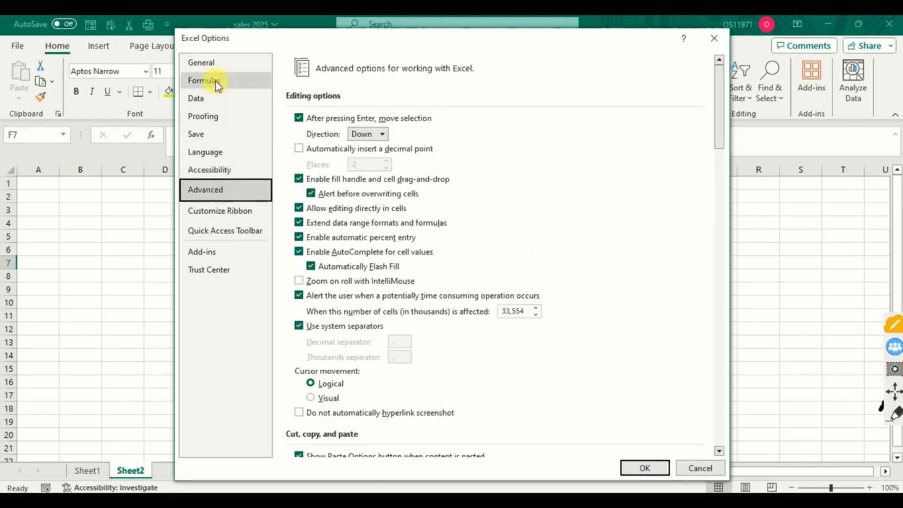
Step: Turn off showing the Start screen at application startup in the General options and apply the change
click(213, 63)
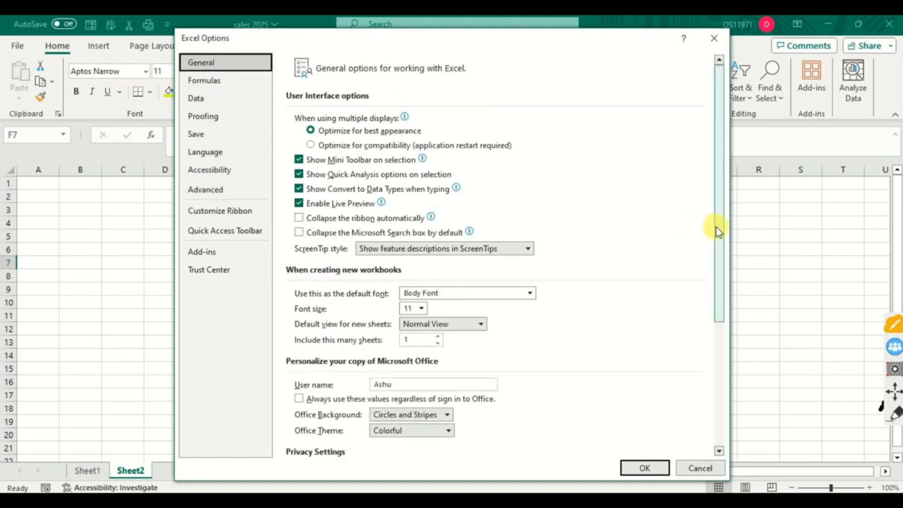
drag(716, 227, 716, 391)
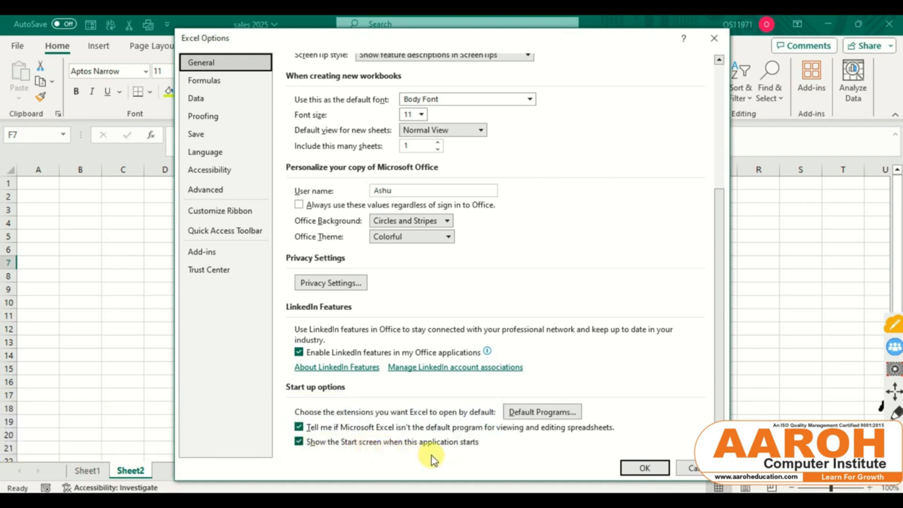
click(303, 441)
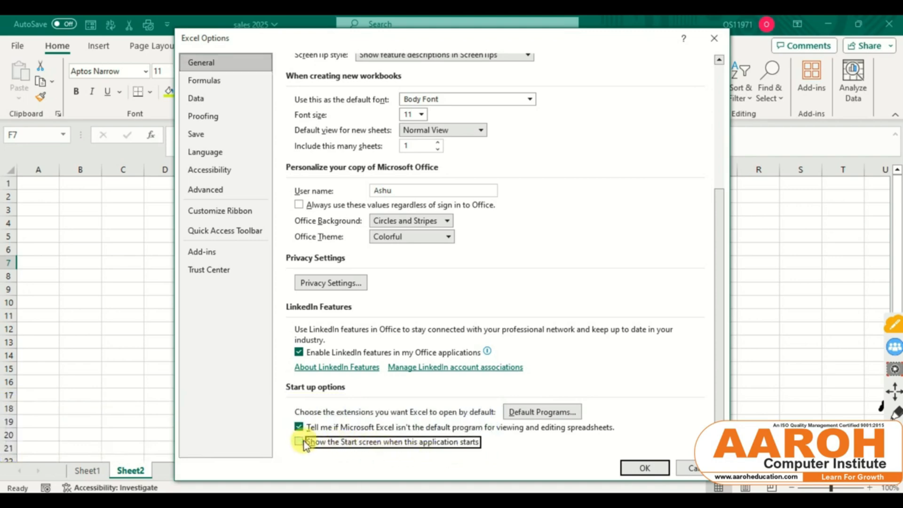
click(637, 467)
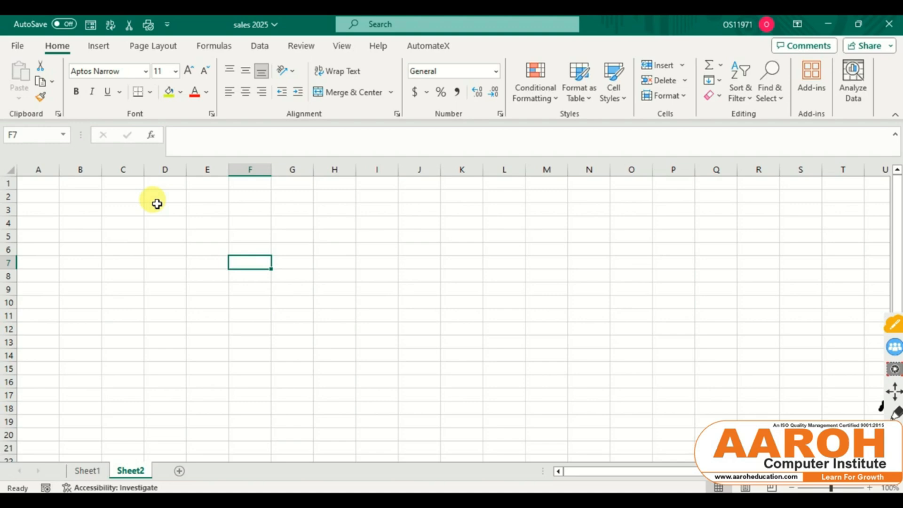
Step: Reopen the Excel Options and hide the Page Layout tab from the ribbon
click(18, 44)
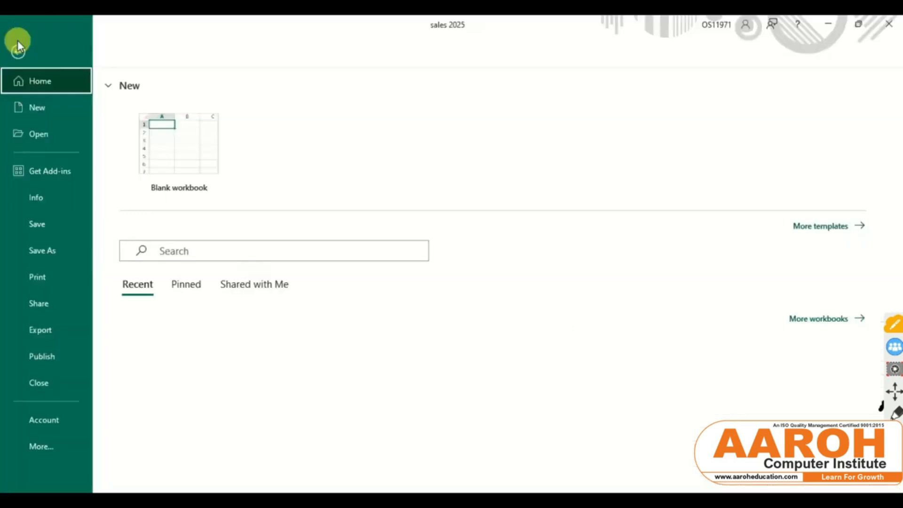
click(49, 454)
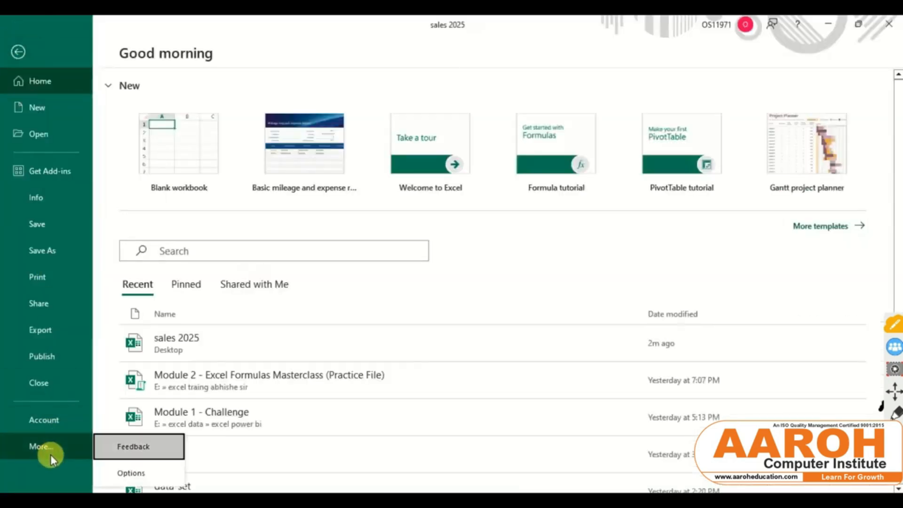
click(119, 478)
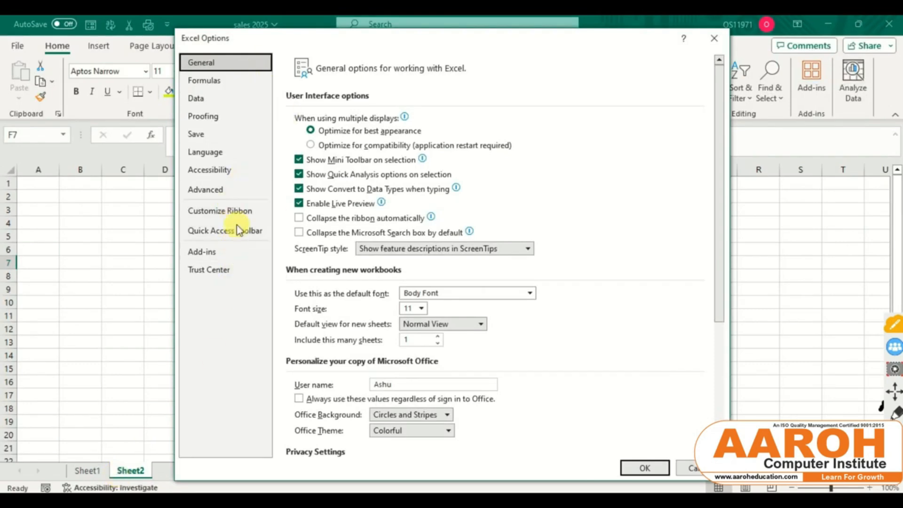
drag(343, 44, 496, 52)
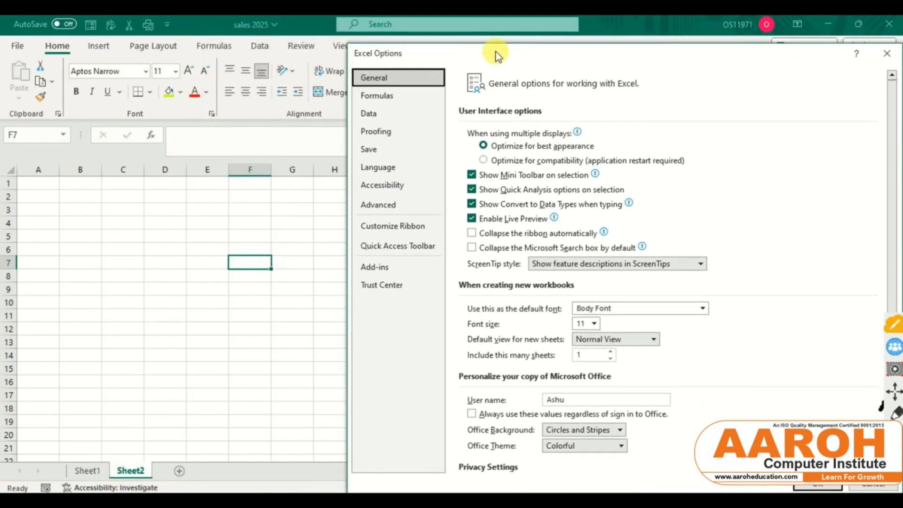
click(397, 235)
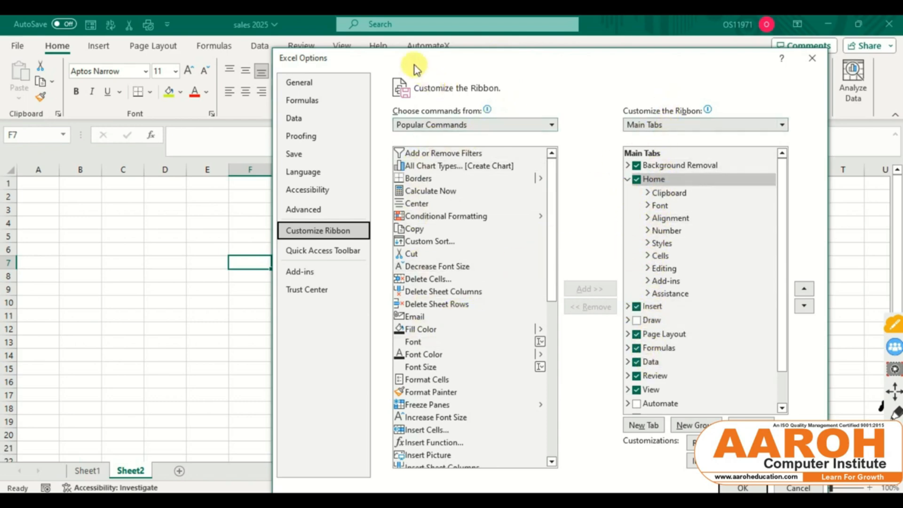
drag(413, 65, 448, 62)
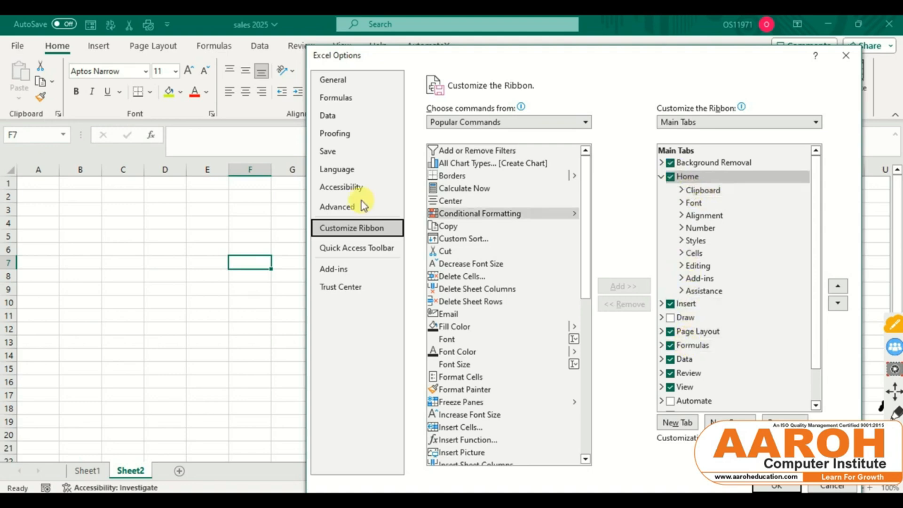
click(671, 332)
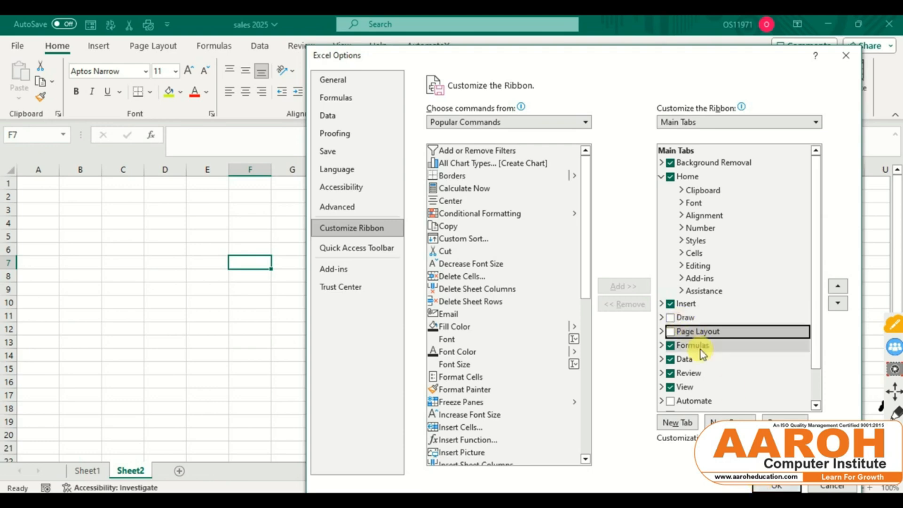
click(773, 488)
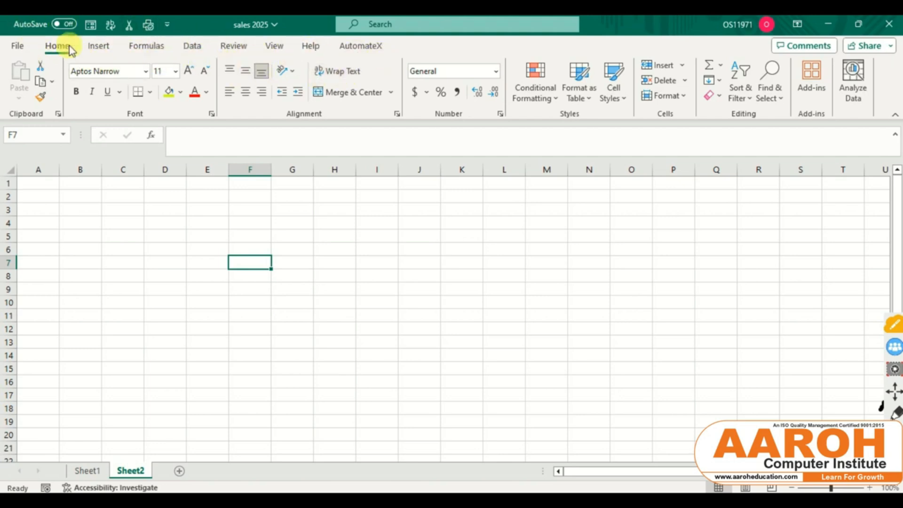
Step: Restore the Page Layout tab to the ribbon through the ribbon customization options
click(18, 47)
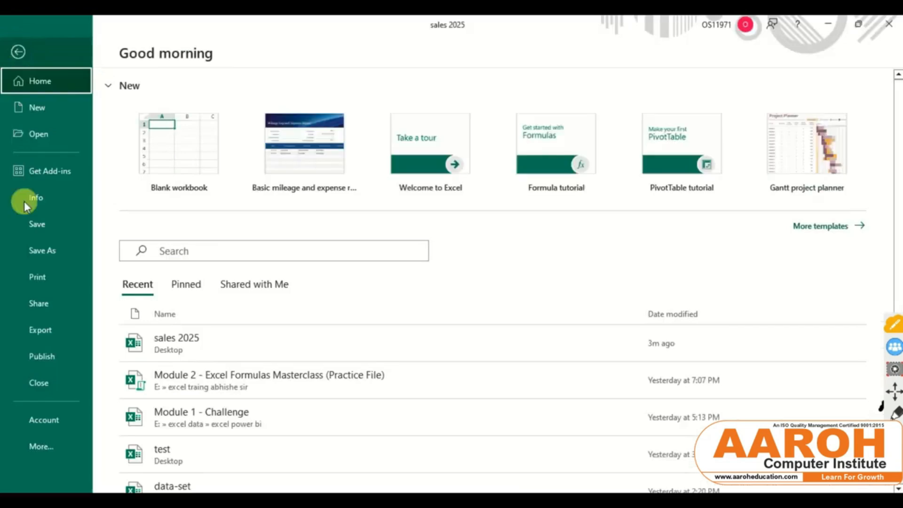
click(43, 456)
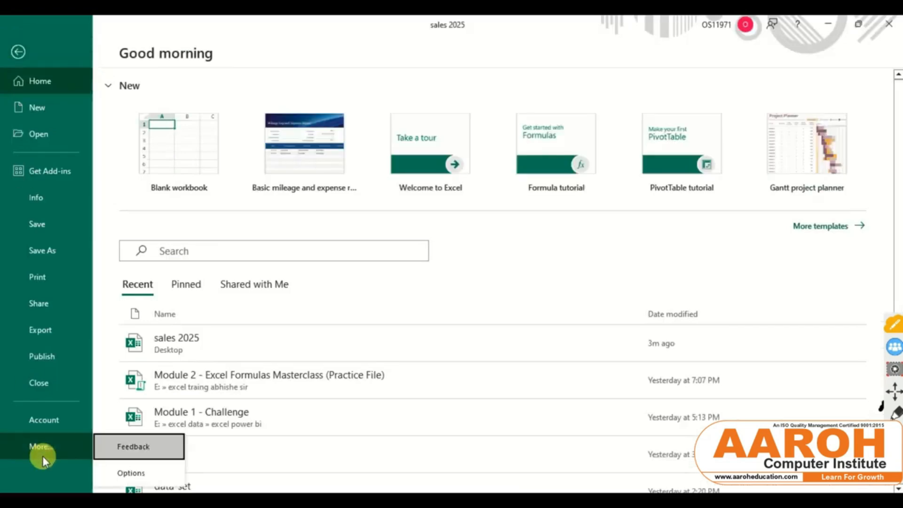
click(128, 473)
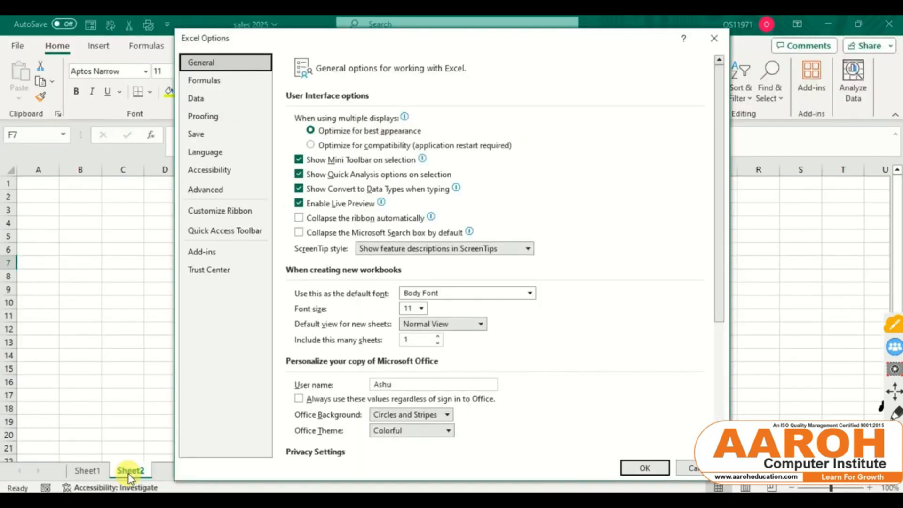
click(238, 220)
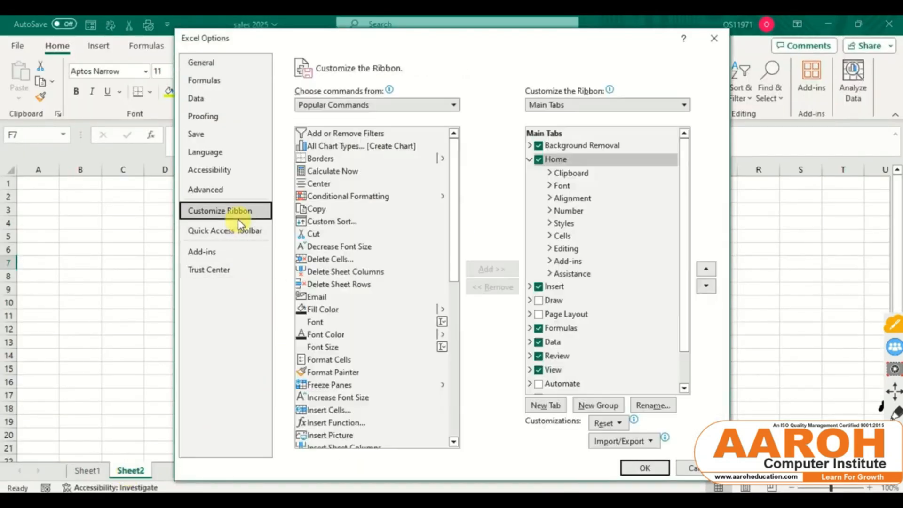
click(539, 314)
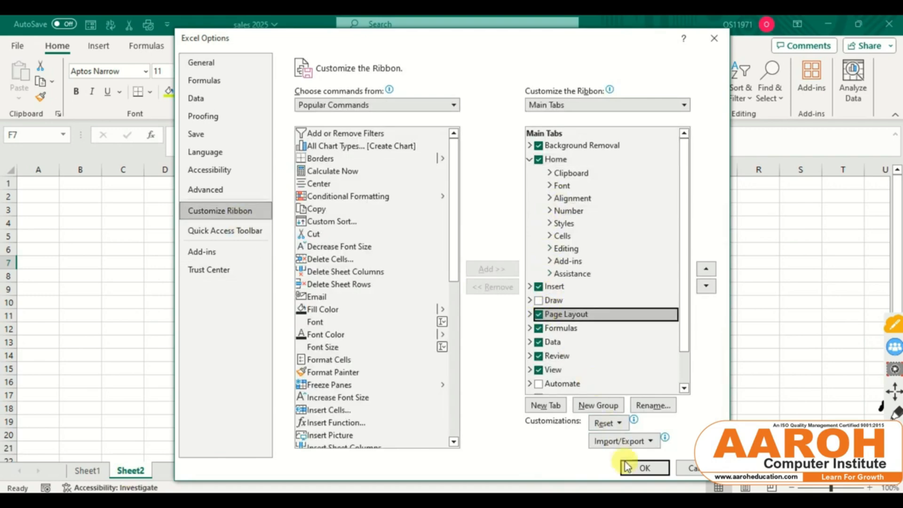
click(643, 467)
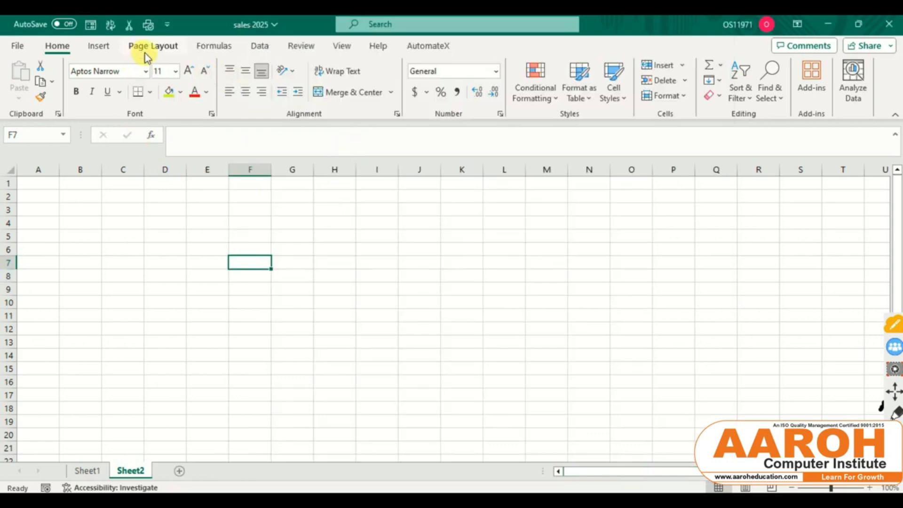
Step: Add the Borders command to the Quick Access Toolbar for all documents through the Excel Options
click(11, 49)
click(61, 447)
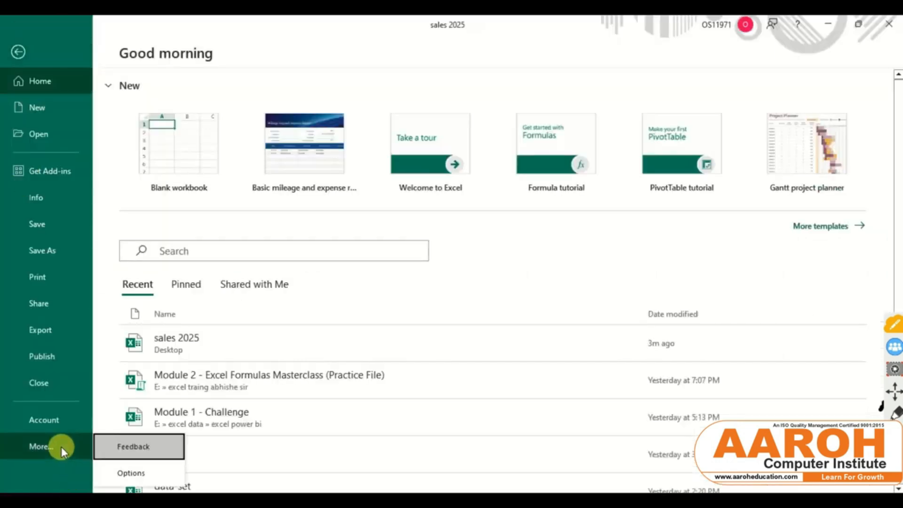
click(120, 471)
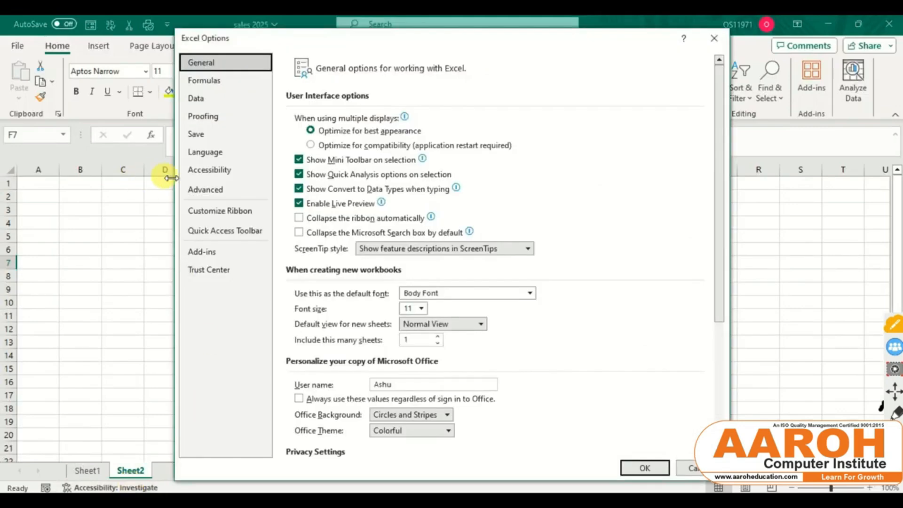
click(208, 238)
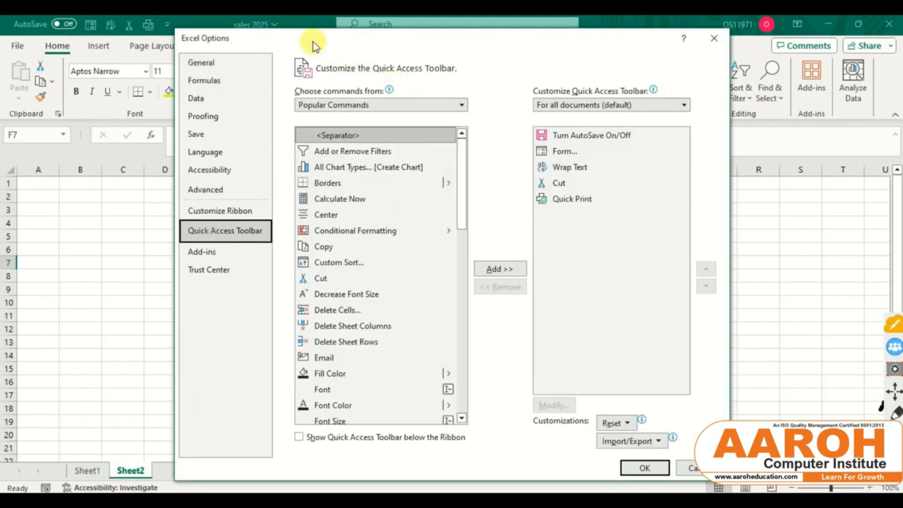
drag(314, 45, 413, 68)
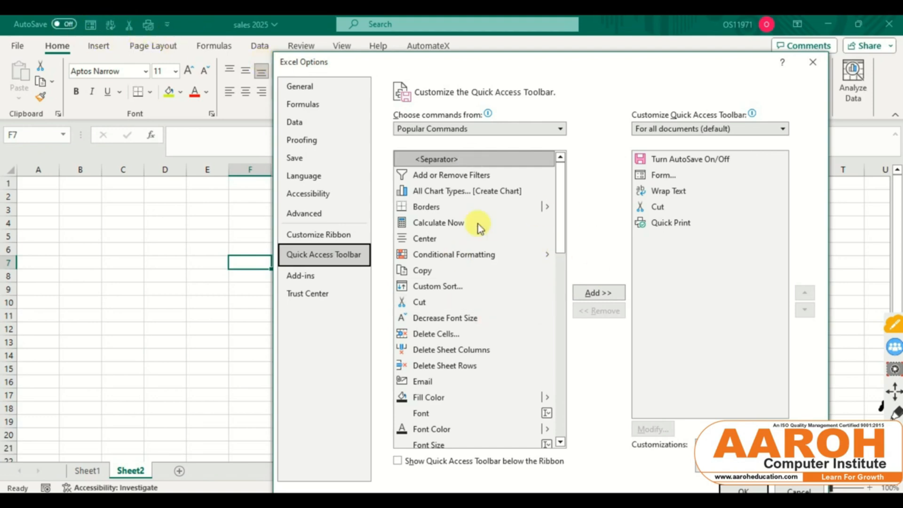
click(423, 204)
click(422, 204)
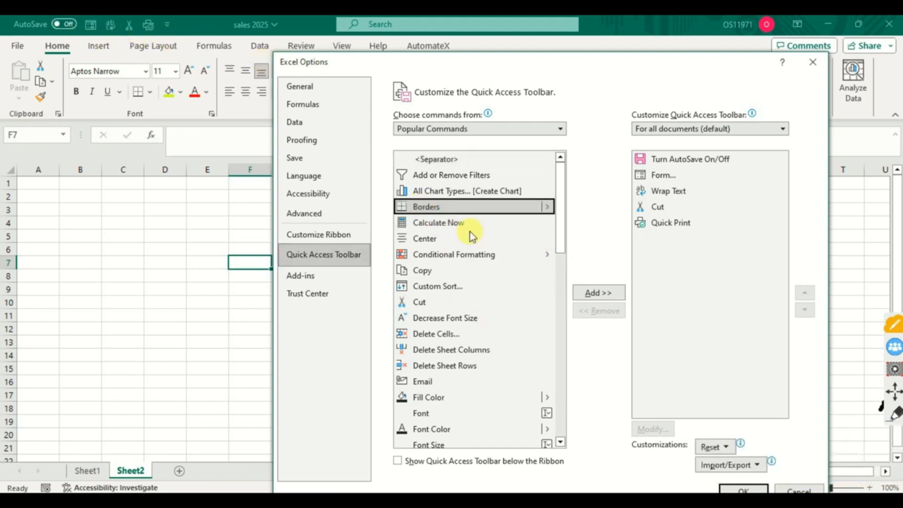
click(594, 293)
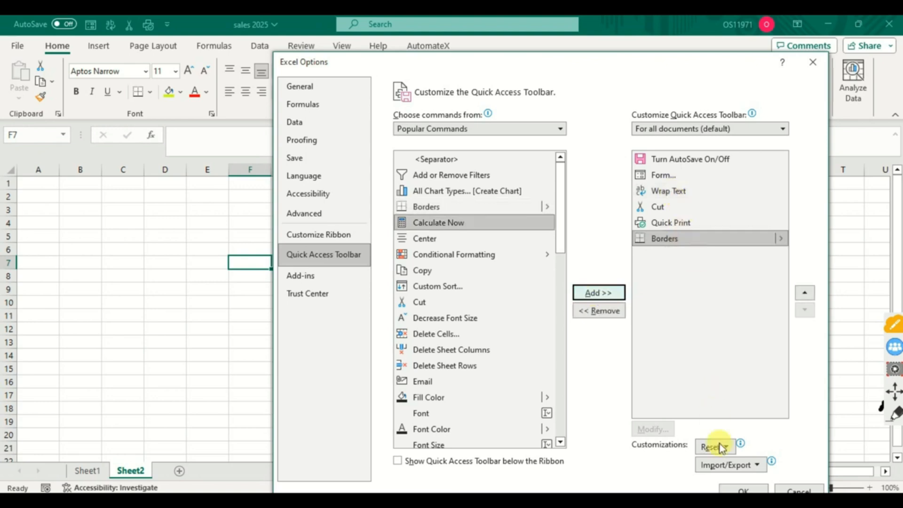
click(739, 489)
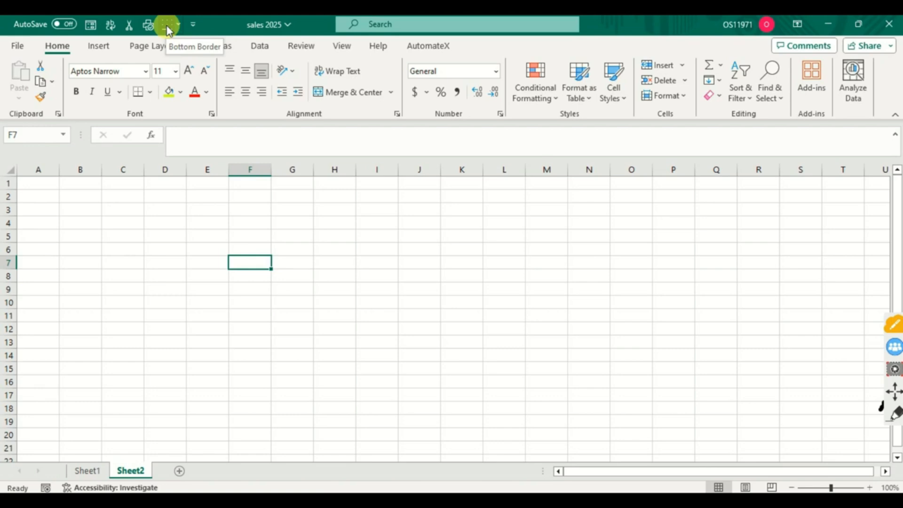
Step: Enter the text "Cell" in cell H4 of Sheet2, then reselect the cell and highlight its cell reference
click(284, 260)
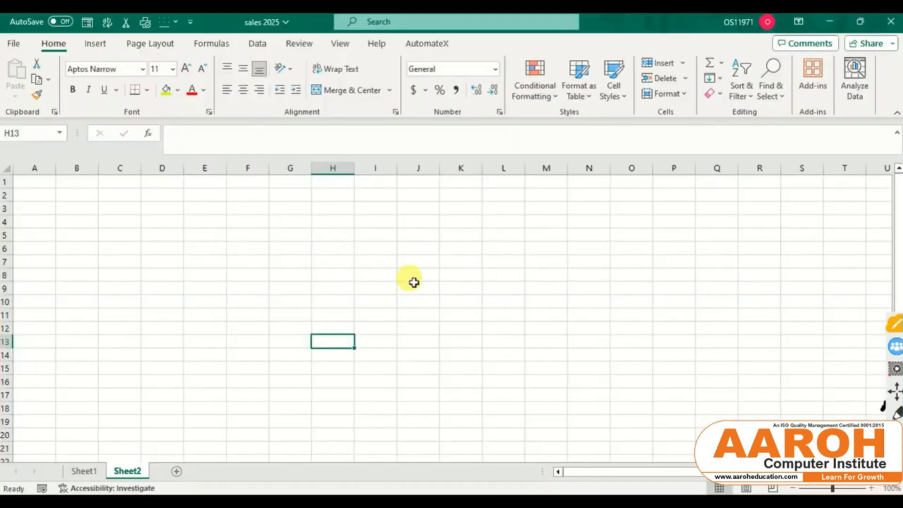
click(324, 218)
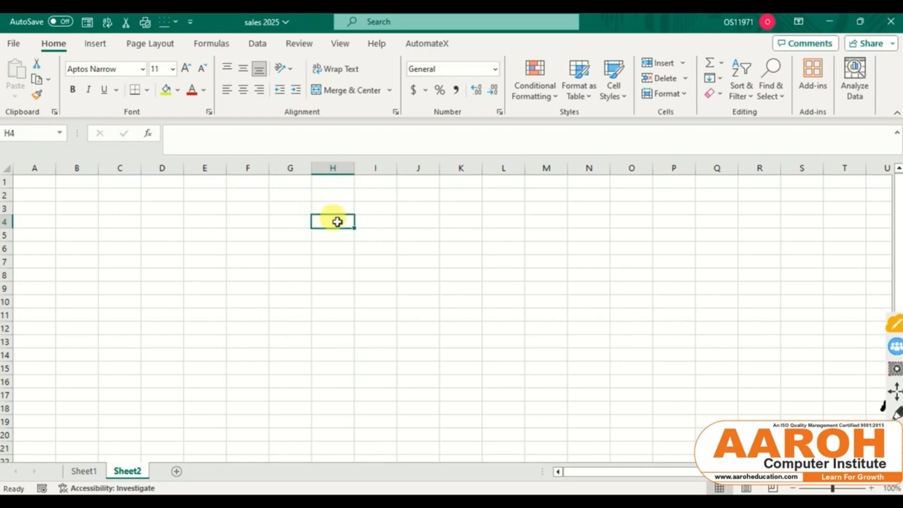
ctrl+scroll(337, 221, up, 3)
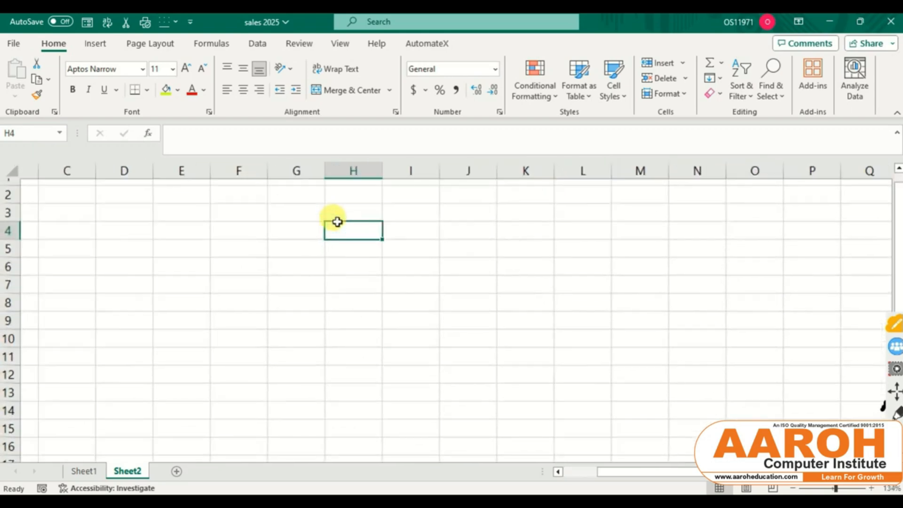
text(Cell)
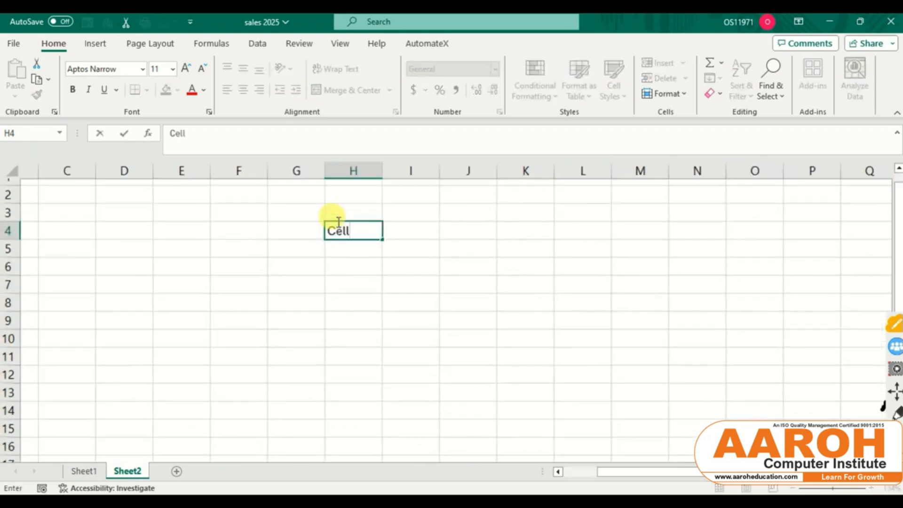
click(352, 254)
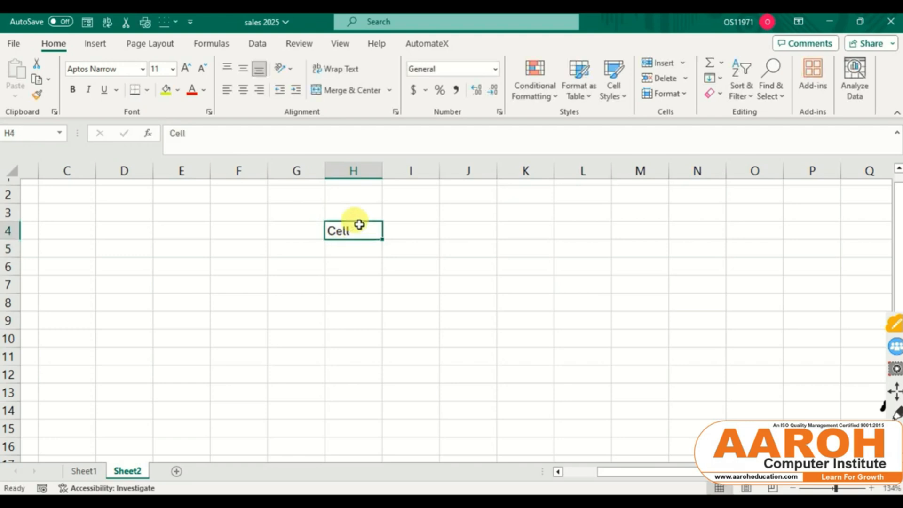
click(353, 225)
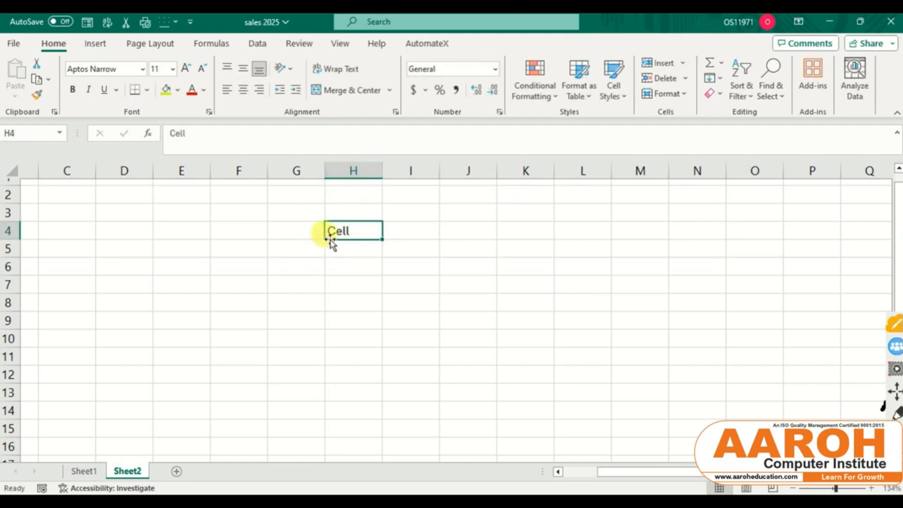
click(23, 137)
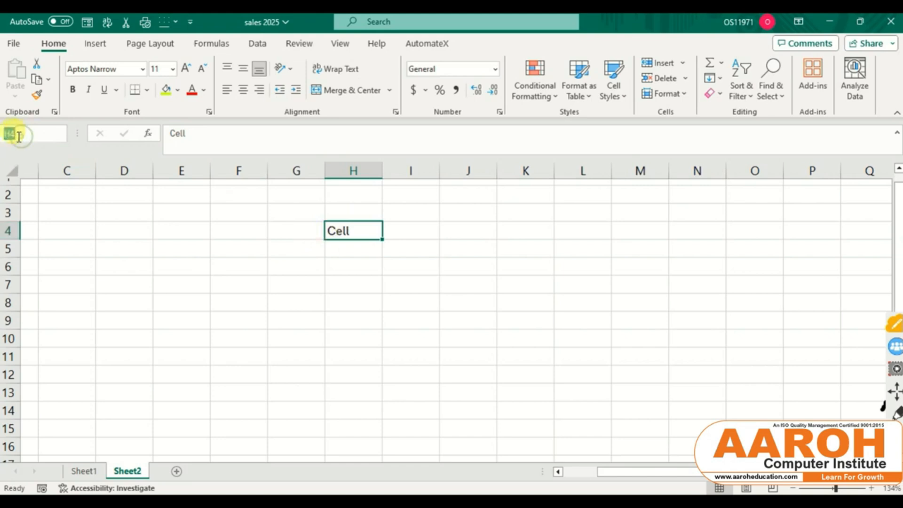
Step: Select cell H6 and widen column H to about three times its width
click(333, 250)
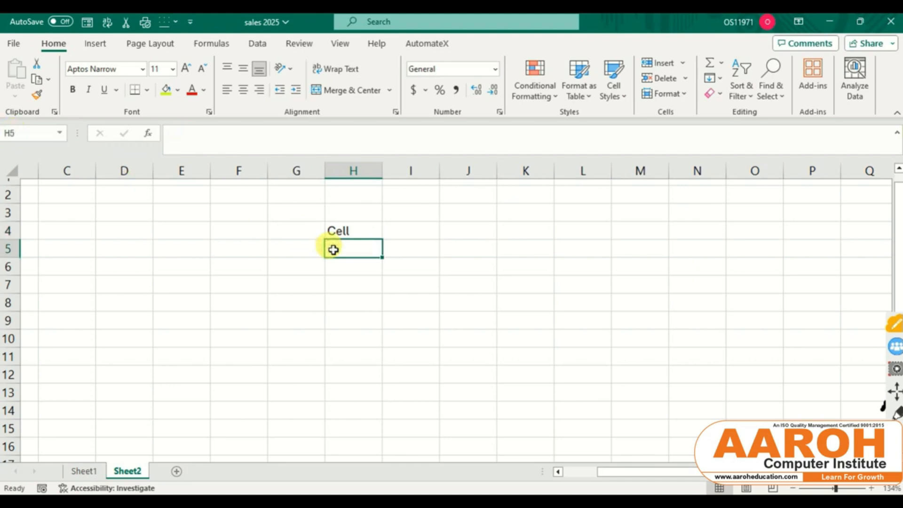
click(357, 271)
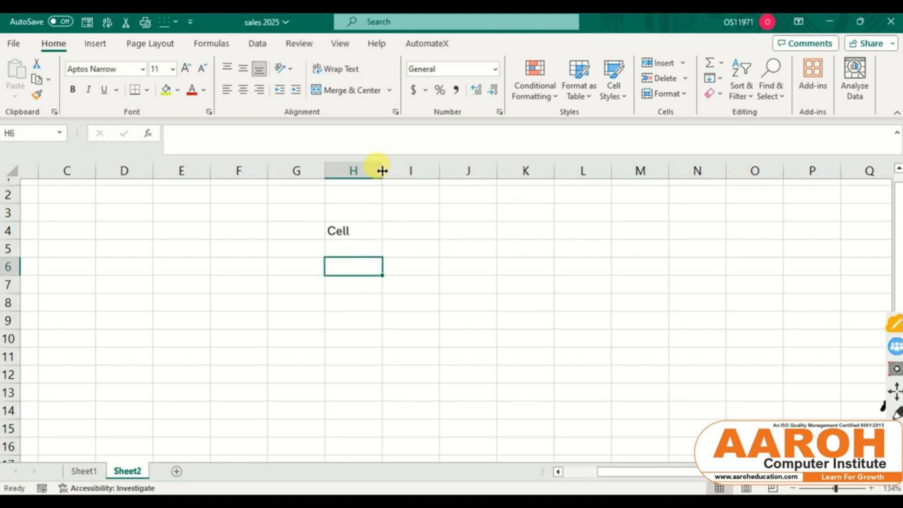
drag(382, 171, 497, 170)
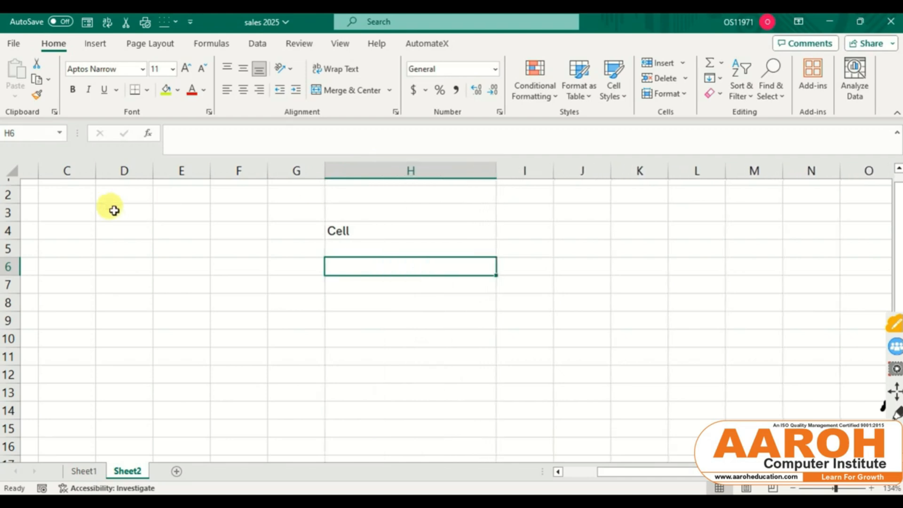
Step: Increase the height of row 6 to about five times its size and enter the text "Test" in cell H6
drag(12, 275, 28, 340)
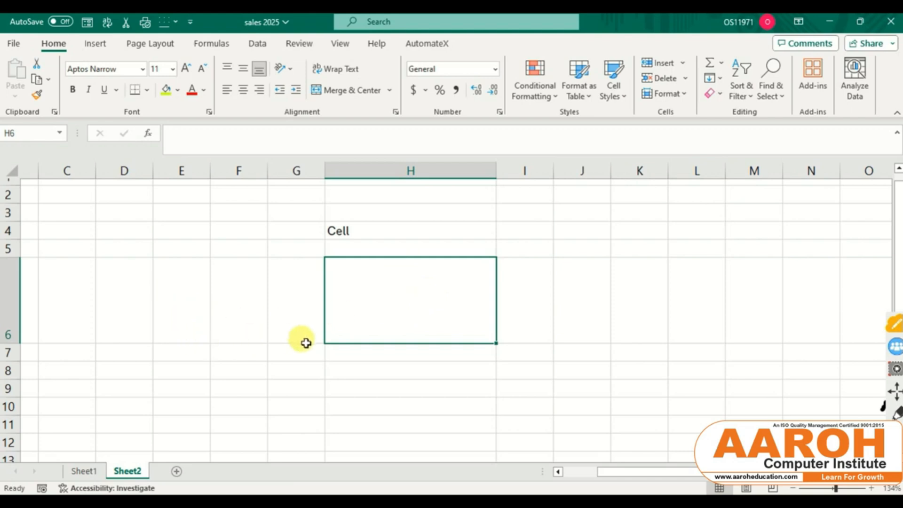
double_click(364, 336)
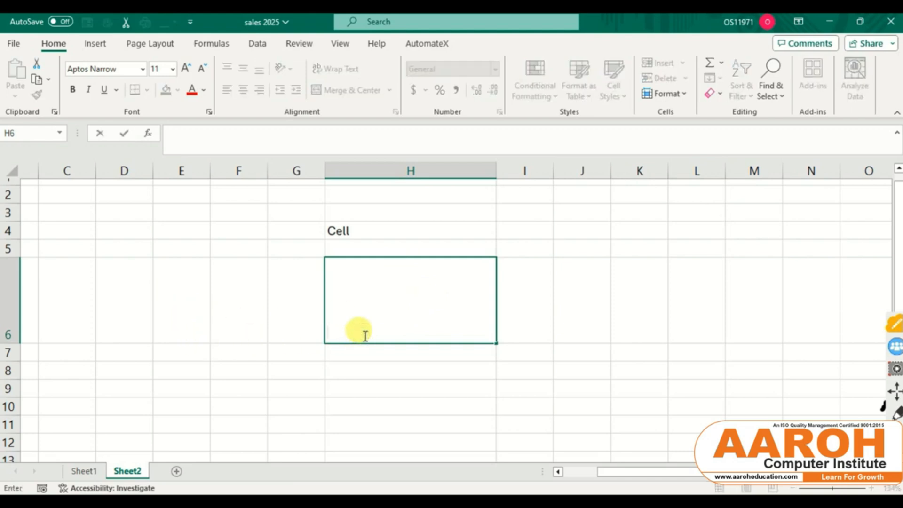
text(Test)
click(362, 368)
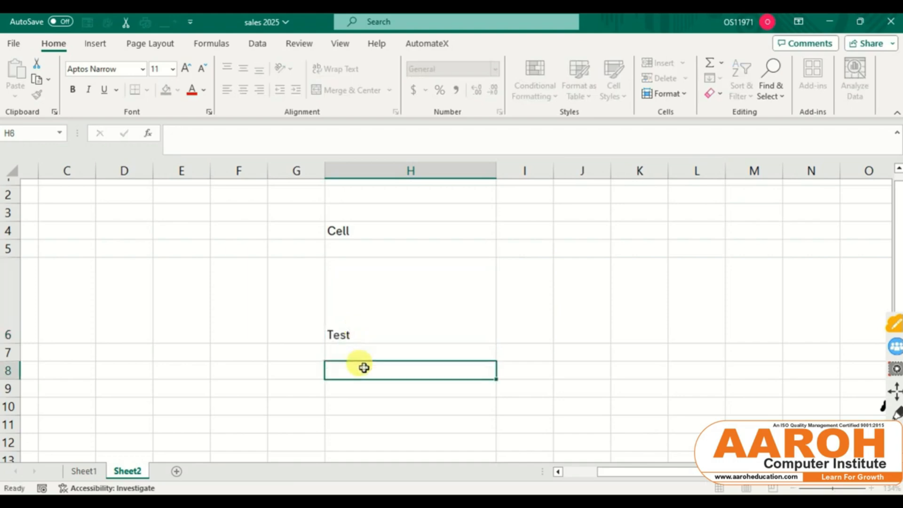
Step: Change the font of cell H6 to Amasis MT Pro Black
click(364, 339)
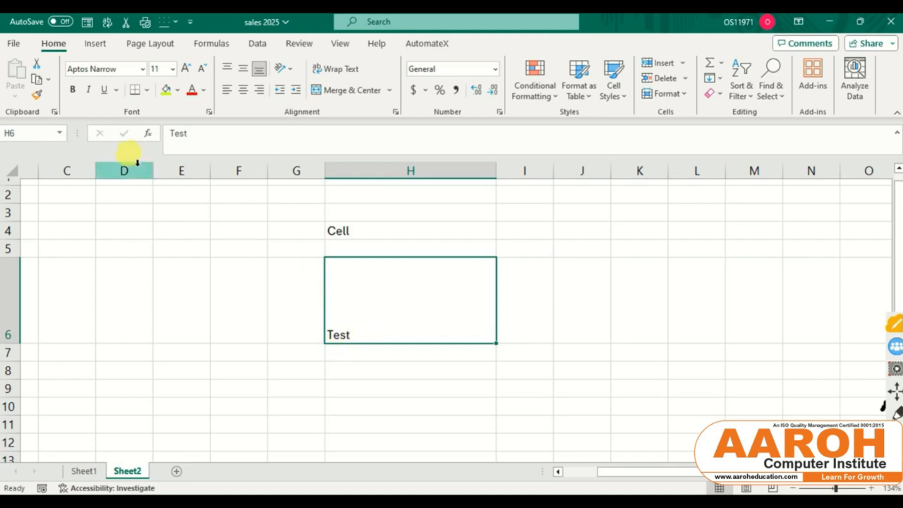
click(142, 69)
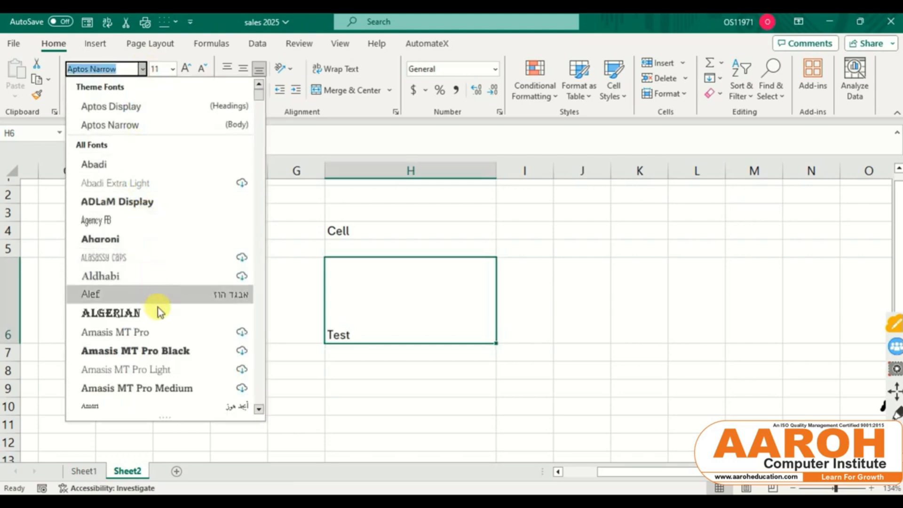
click(164, 353)
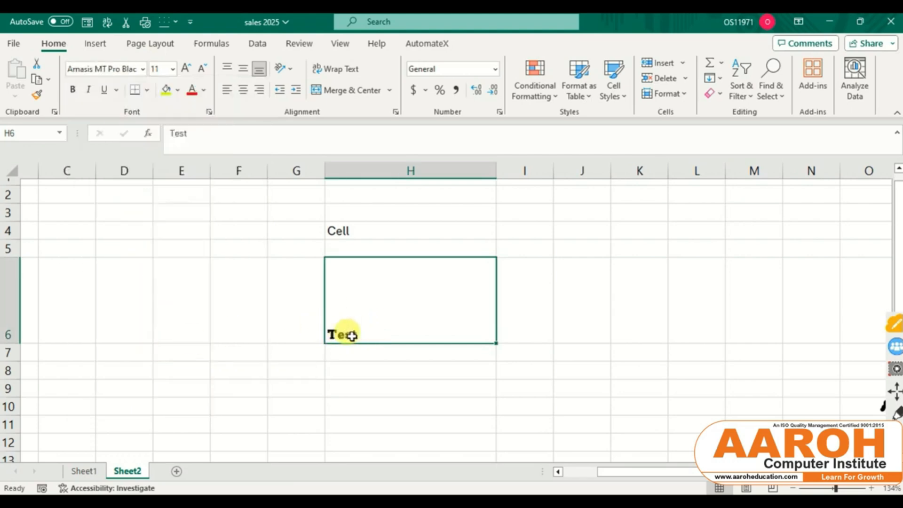
Step: Set the font size of cell H6 to 28, then step it up and down, ending at 48
click(173, 68)
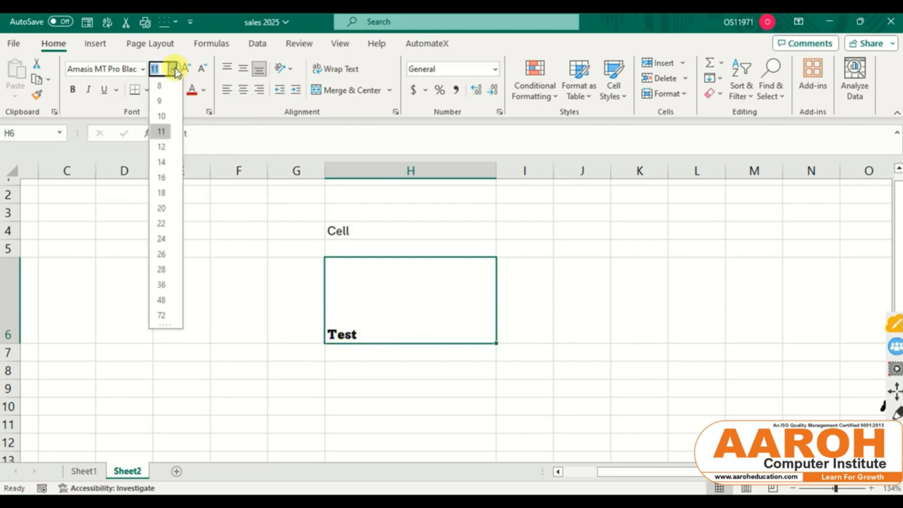
click(165, 272)
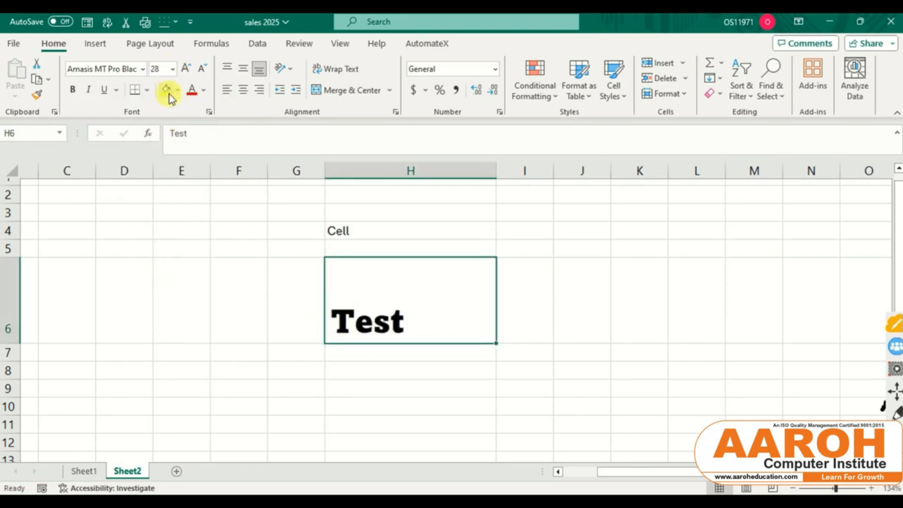
click(186, 69)
click(186, 69)
click(187, 69)
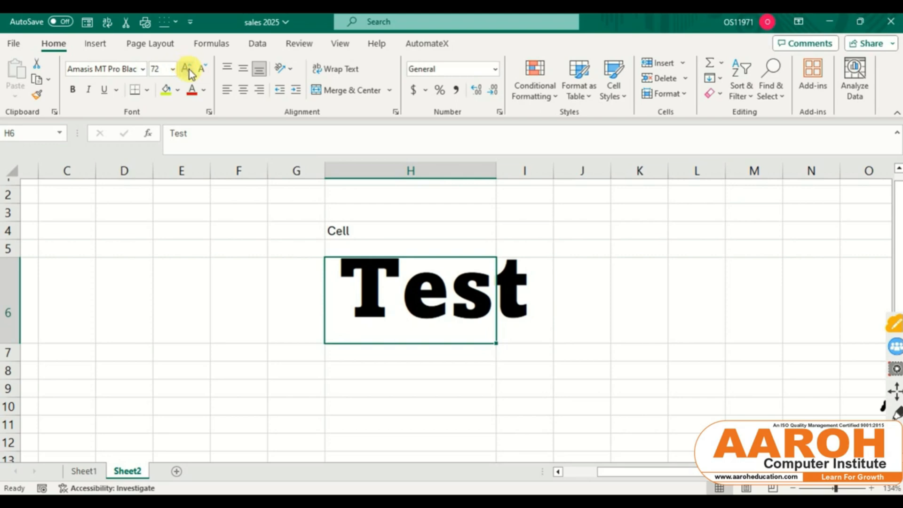
click(197, 70)
click(197, 70)
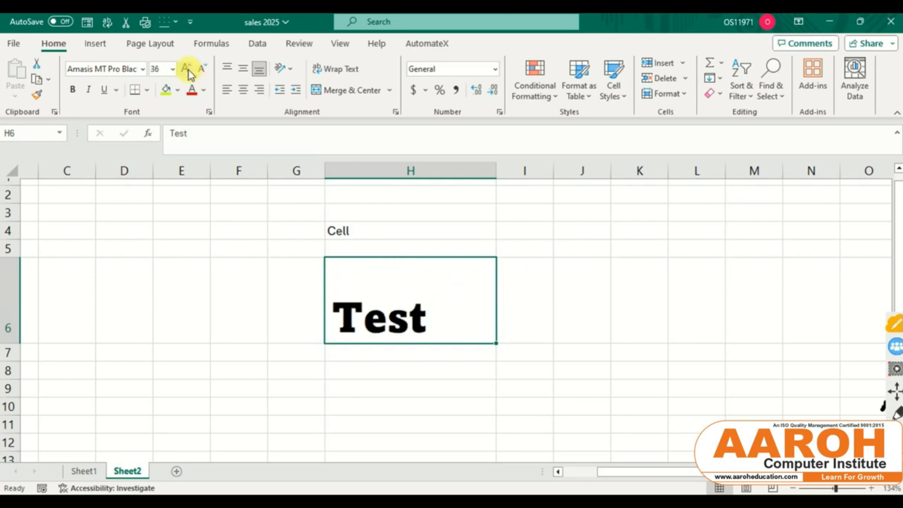
click(187, 69)
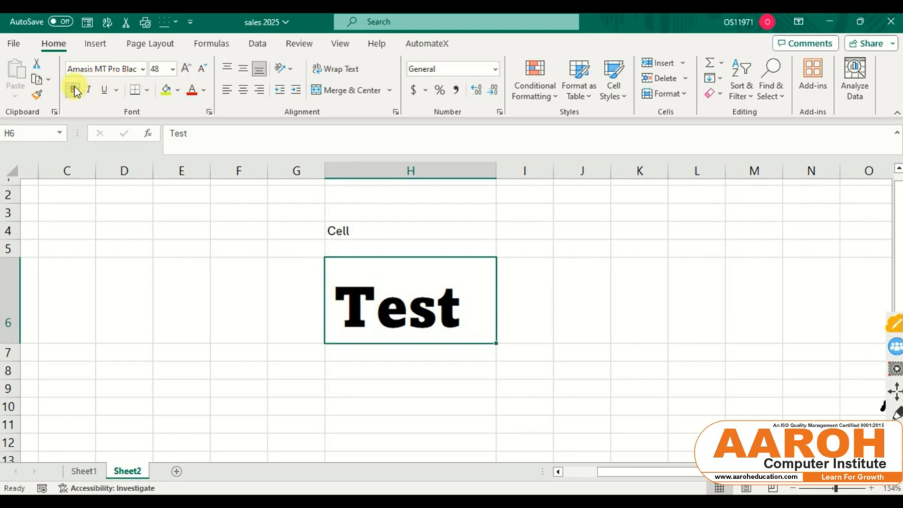
Step: Make the text in cell H4 bold and enter the text "cell" in cell I4
click(367, 229)
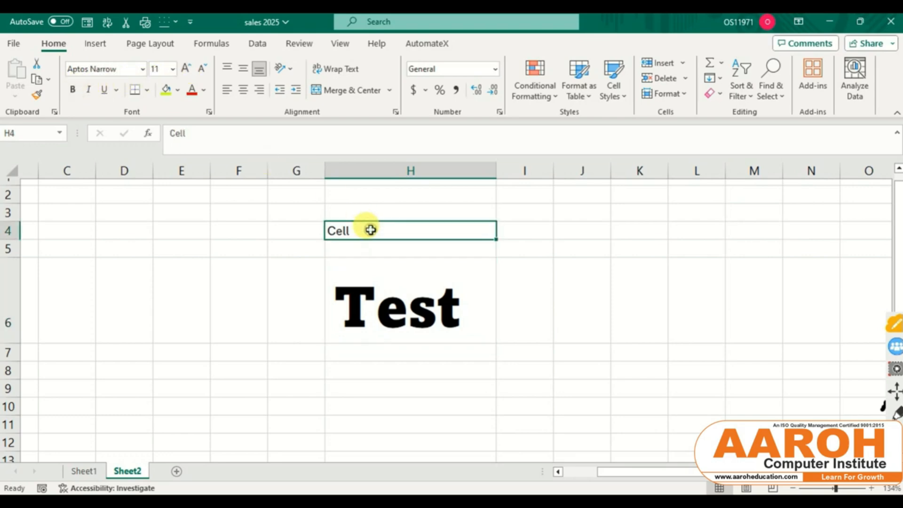
click(74, 90)
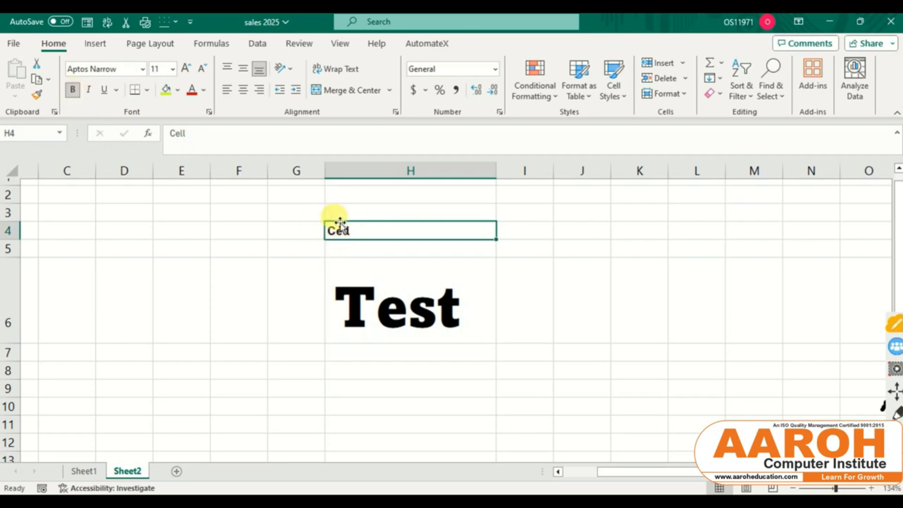
click(535, 232)
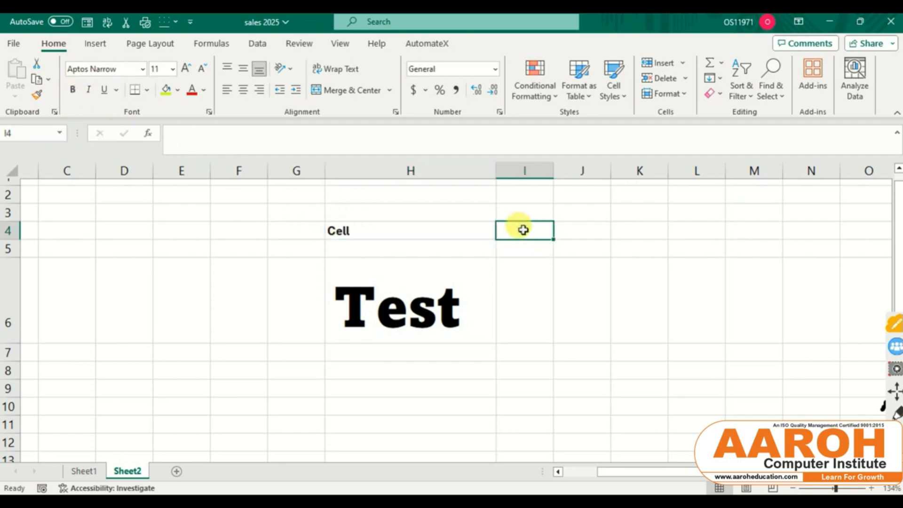
text(cell)
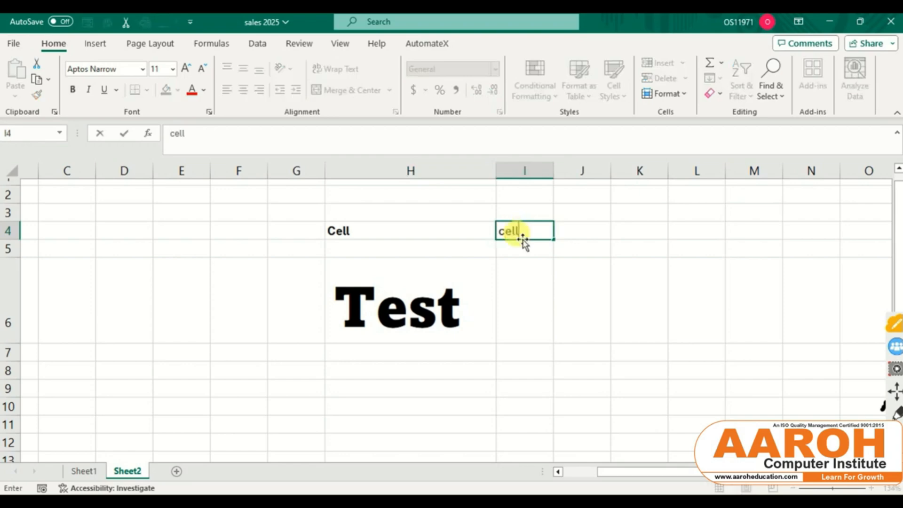
click(615, 323)
Step: Italicize the text in cell I4
scroll(575, 314, up, 3)
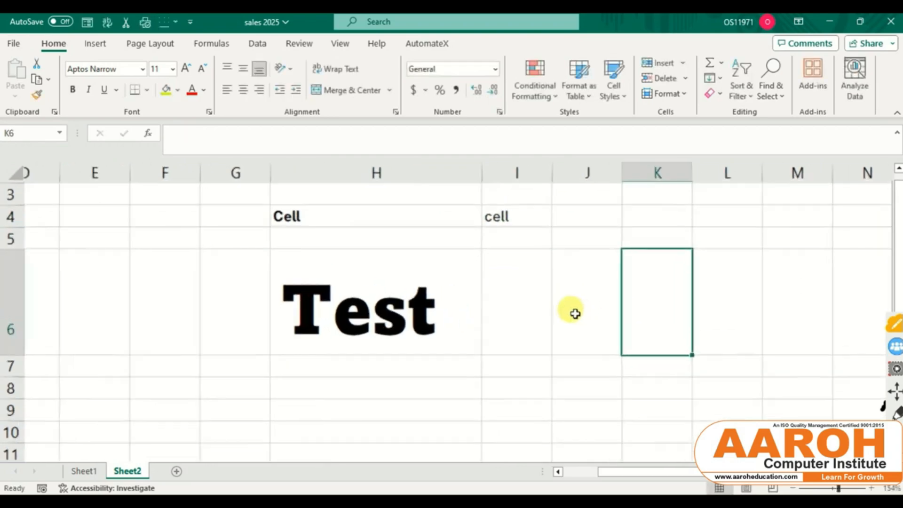
click(531, 215)
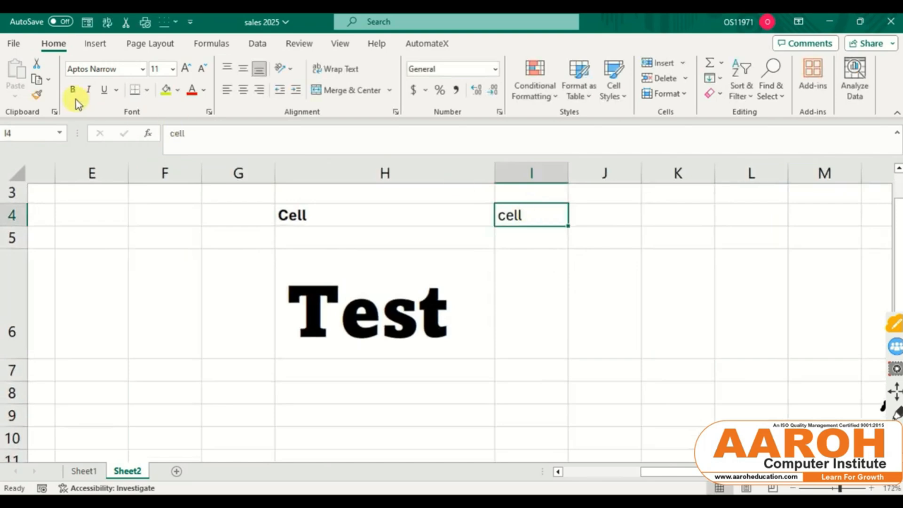
click(90, 89)
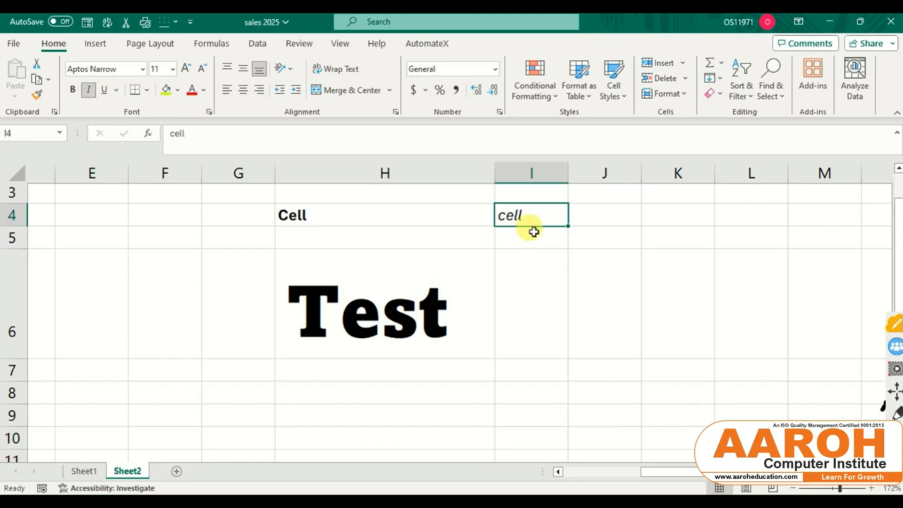
Step: Apply a single underline to the text in cell H6
click(353, 313)
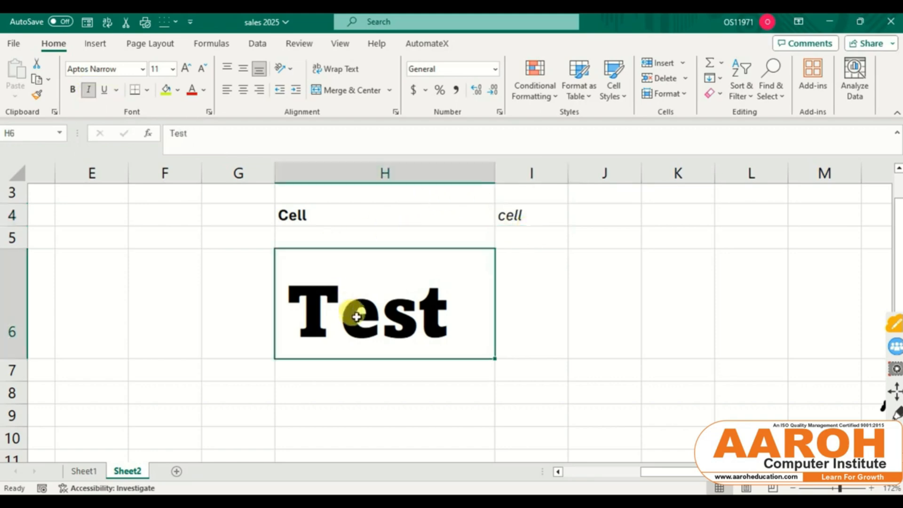
click(115, 94)
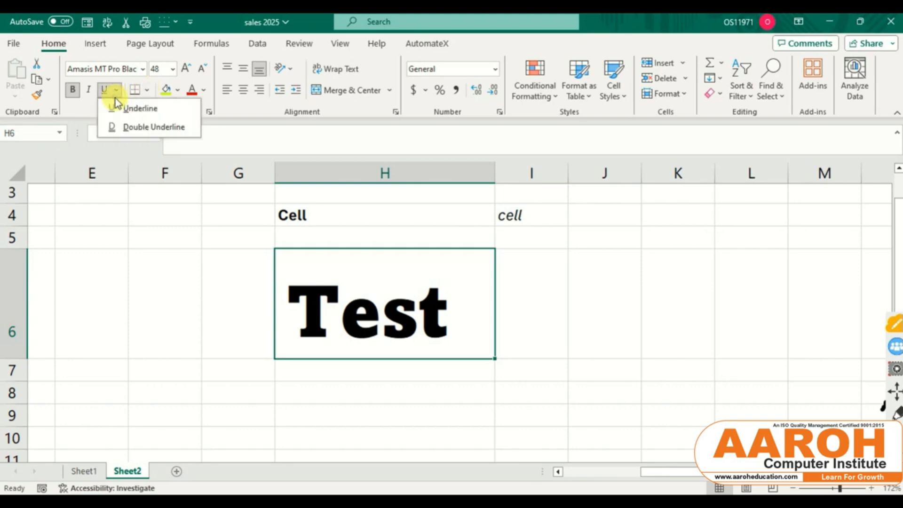
click(150, 109)
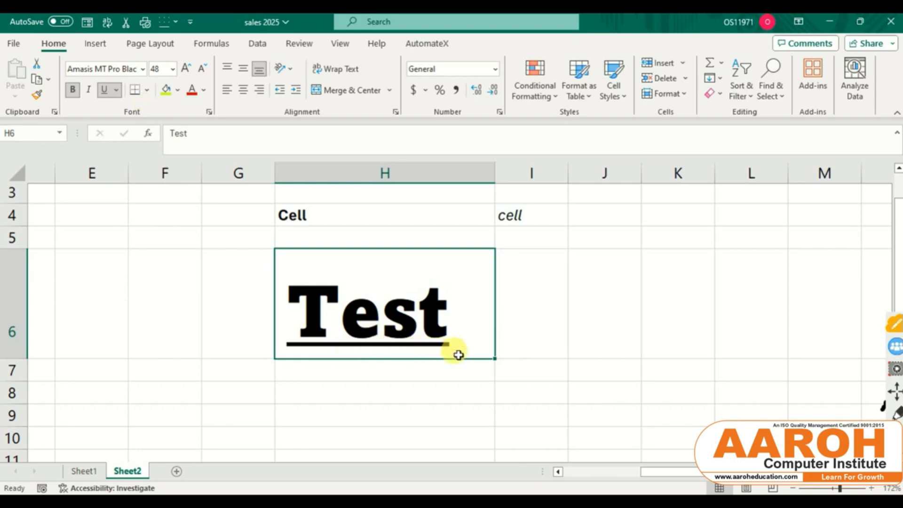
click(491, 383)
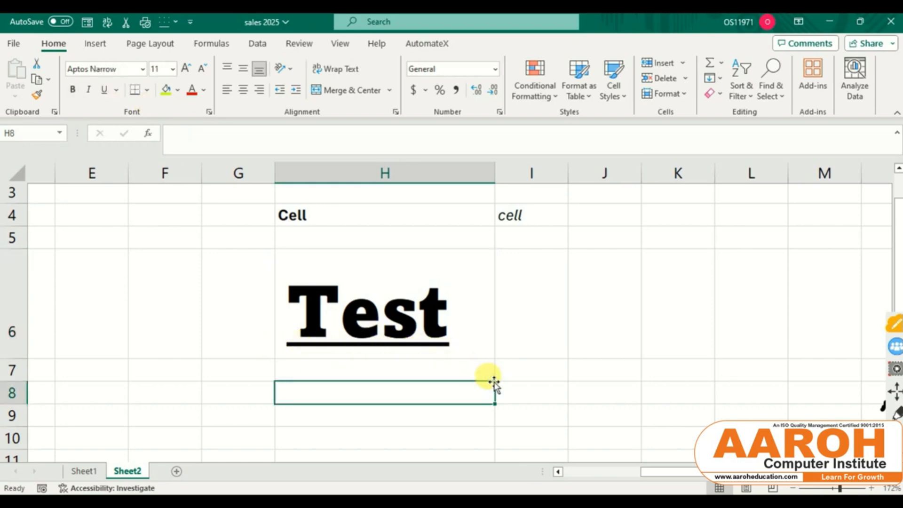
Step: Check the print preview of Sheet2, then return to the worksheet
scroll(494, 383, down, 2)
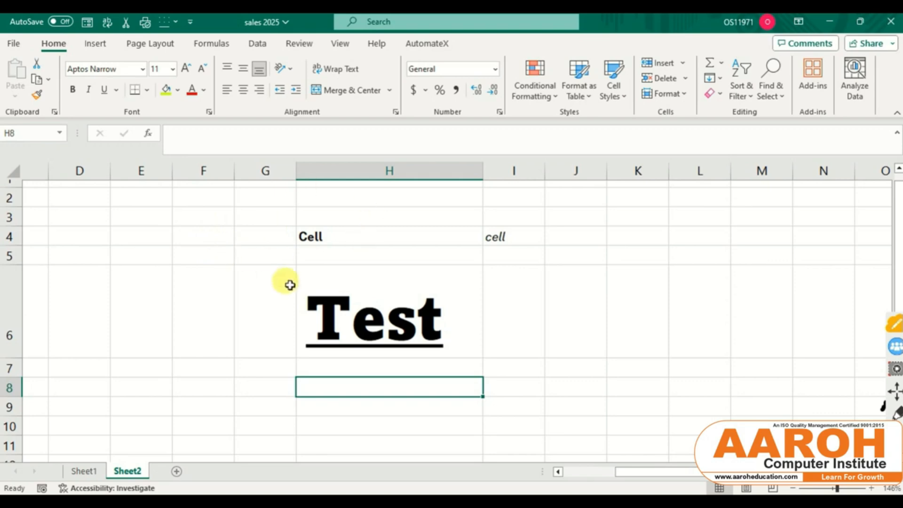
click(10, 44)
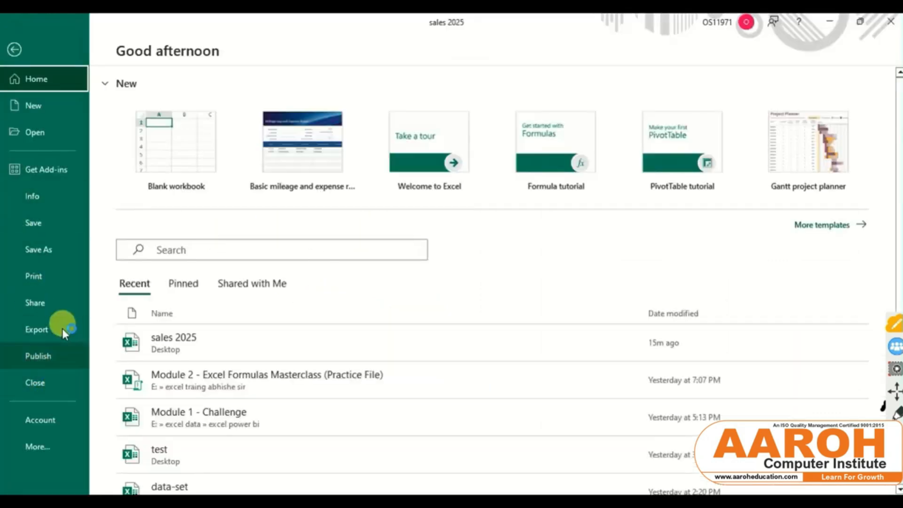
click(47, 281)
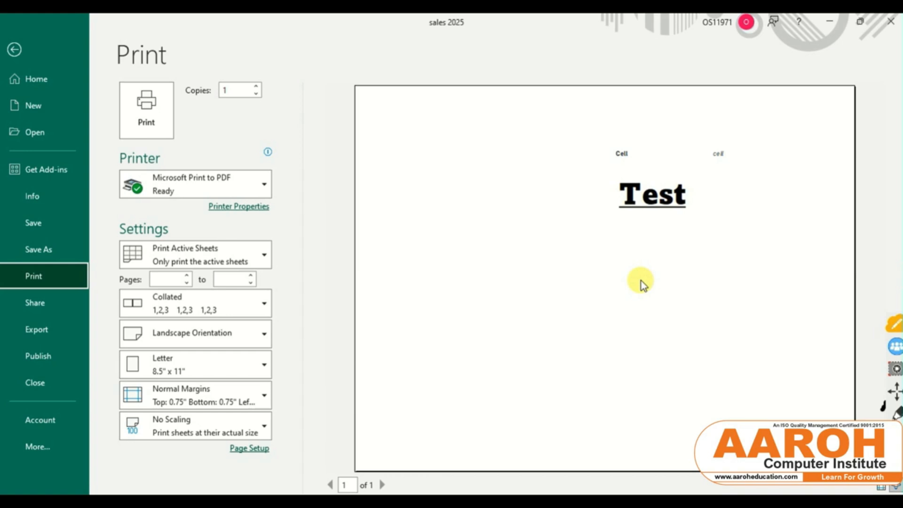
click(21, 61)
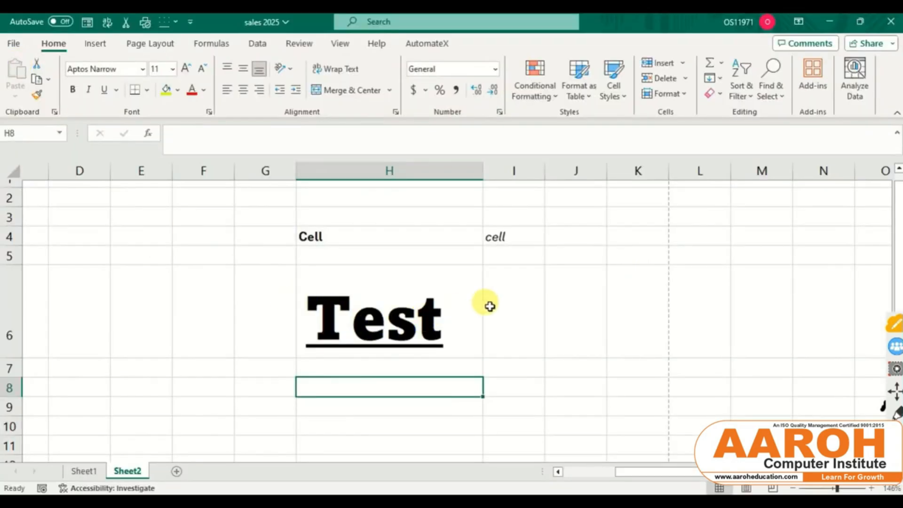
Step: Apply thick outside borders to the range H5:H6
drag(323, 256, 401, 318)
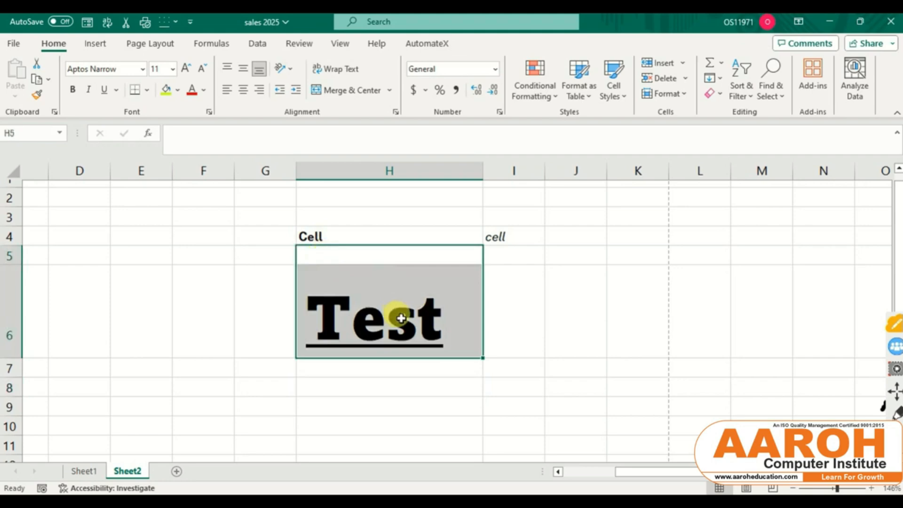
click(147, 91)
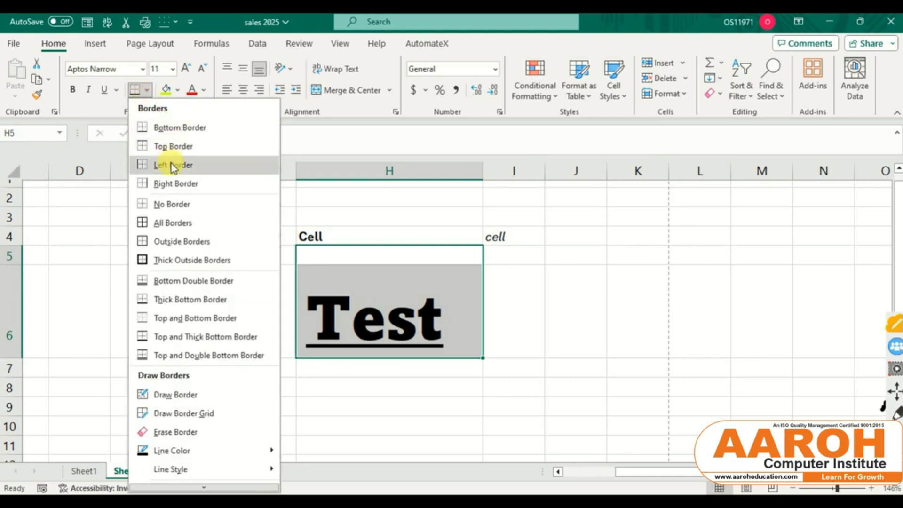
click(185, 260)
click(264, 387)
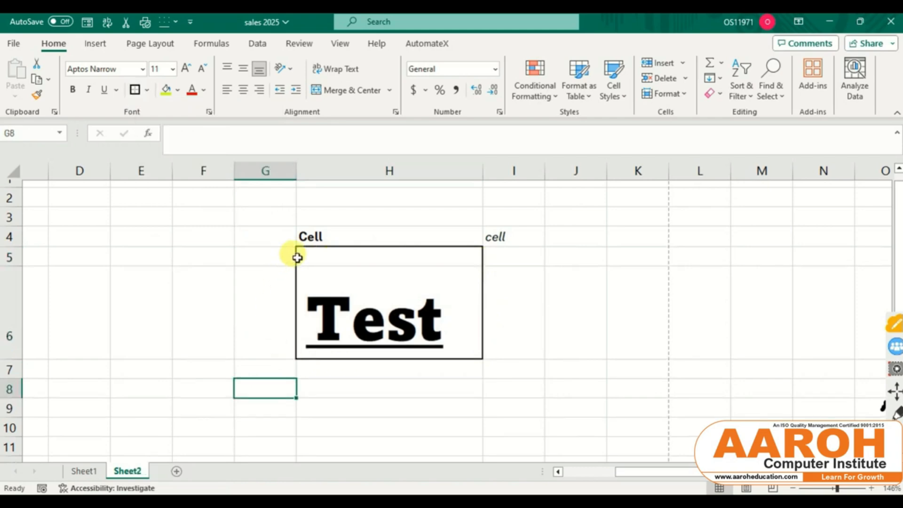
Step: Apply the same thick outside border to cell J4
click(574, 241)
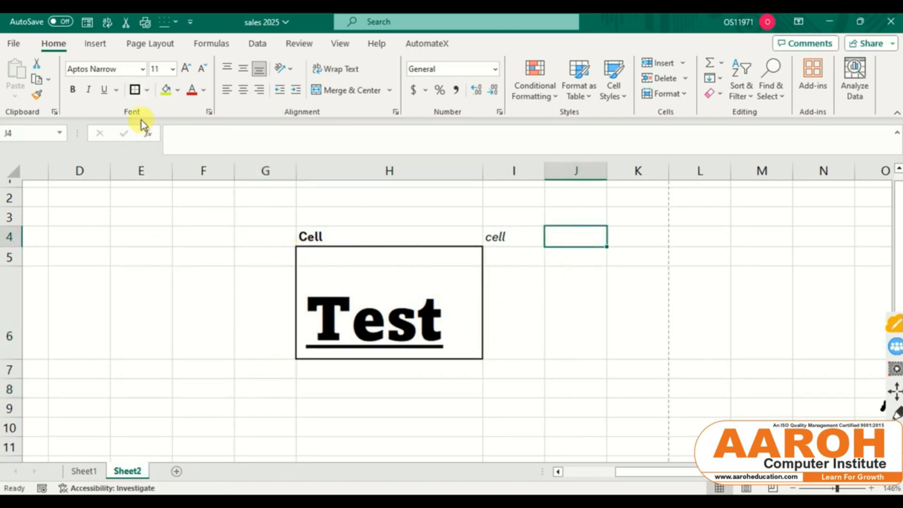
click(138, 90)
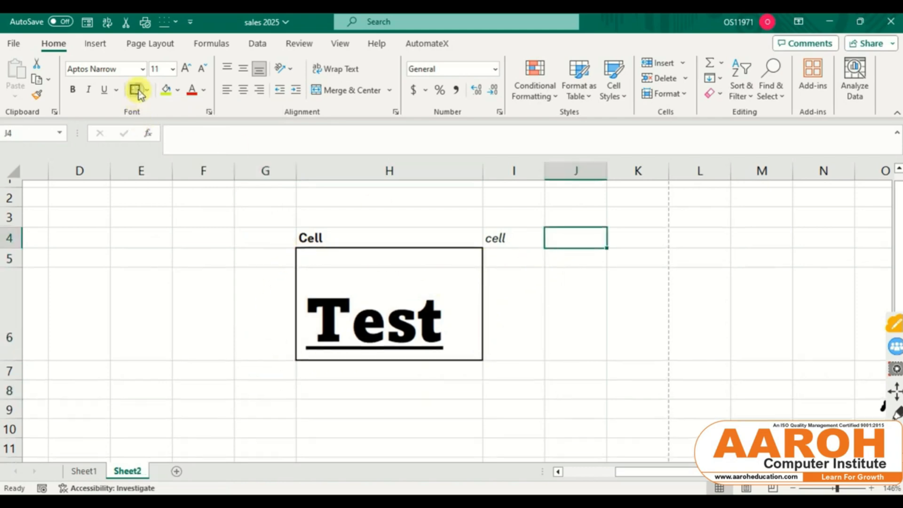
click(277, 390)
Step: Add a bottom border to cell H8, then select cell J7 and look closely at the border
click(377, 389)
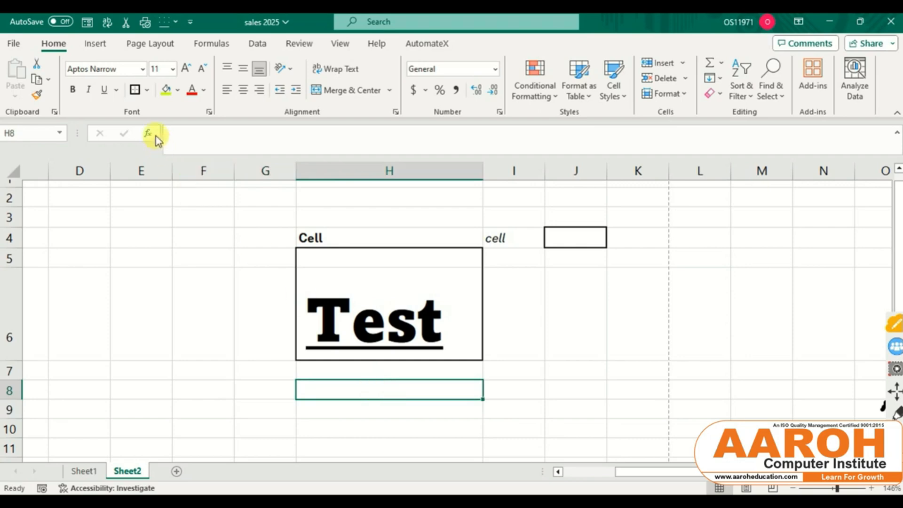
click(147, 91)
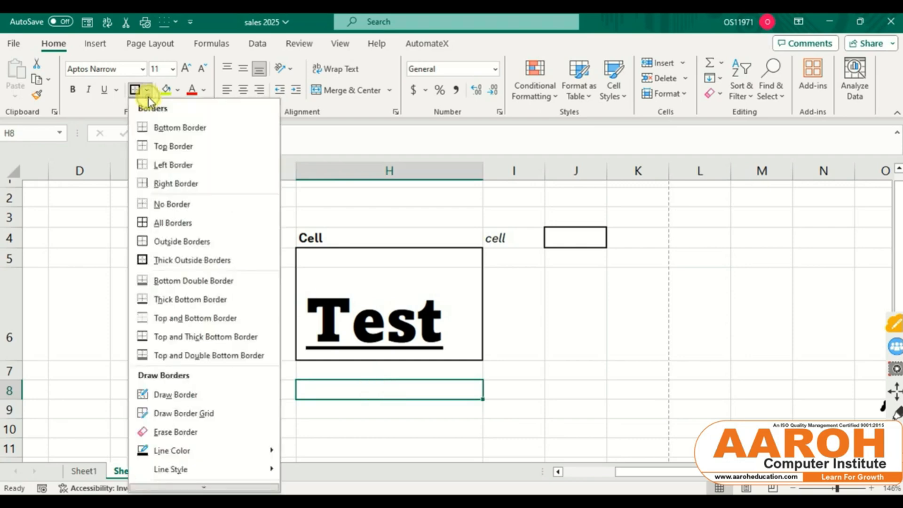
click(159, 128)
click(582, 370)
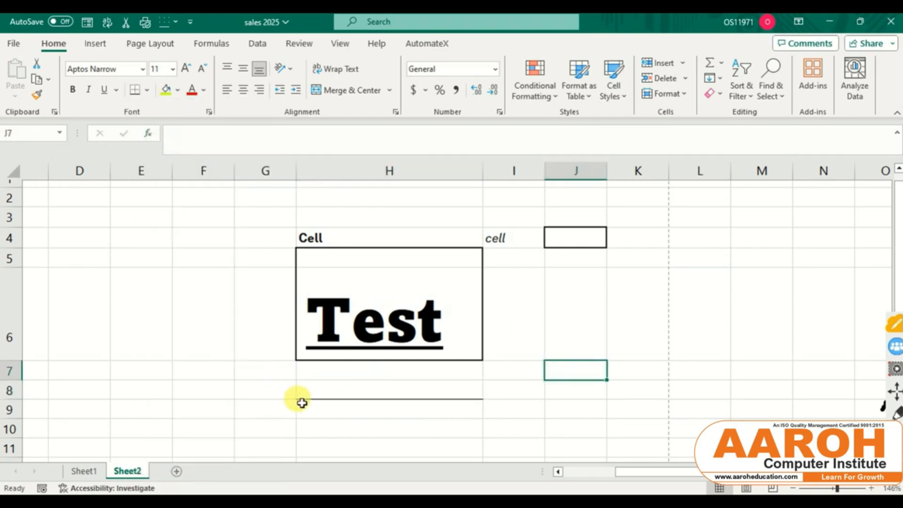
scroll(352, 393, up, 3)
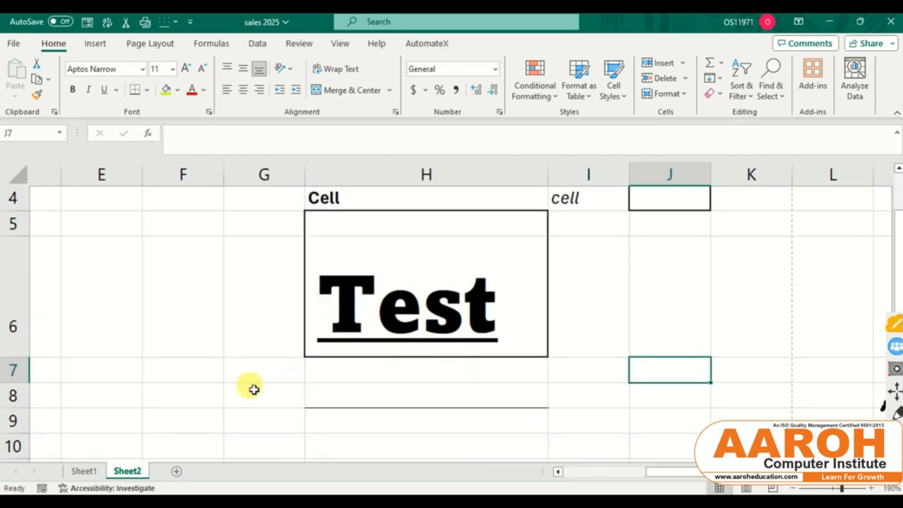
Step: Add a top border to cell F8, then select neighbouring cells to check the line
click(188, 388)
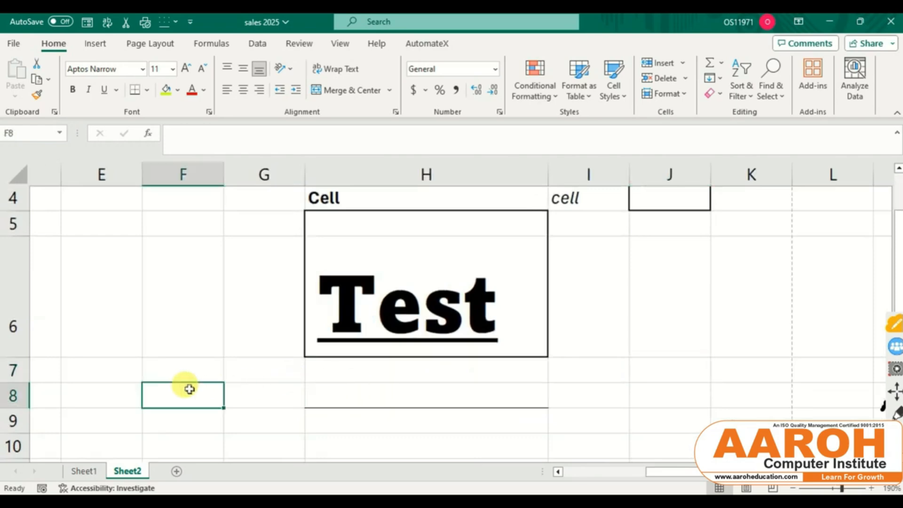
click(148, 95)
click(160, 146)
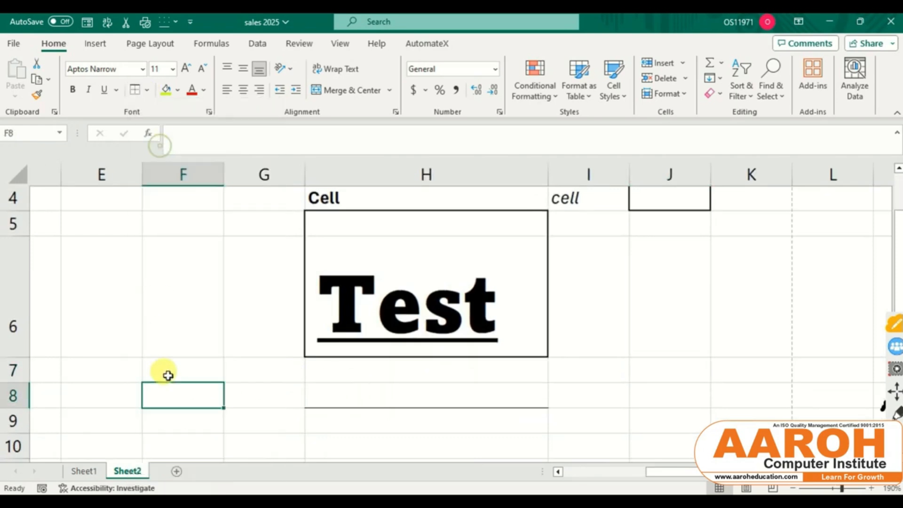
click(182, 423)
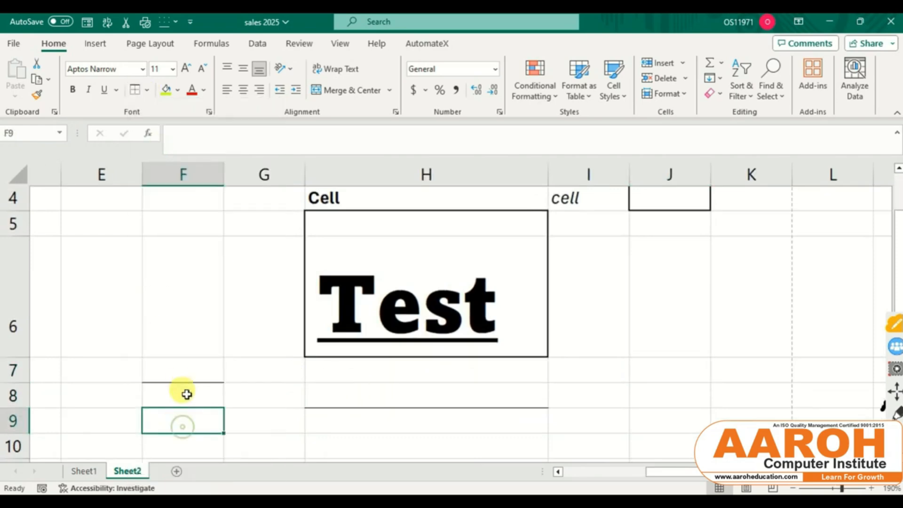
click(244, 390)
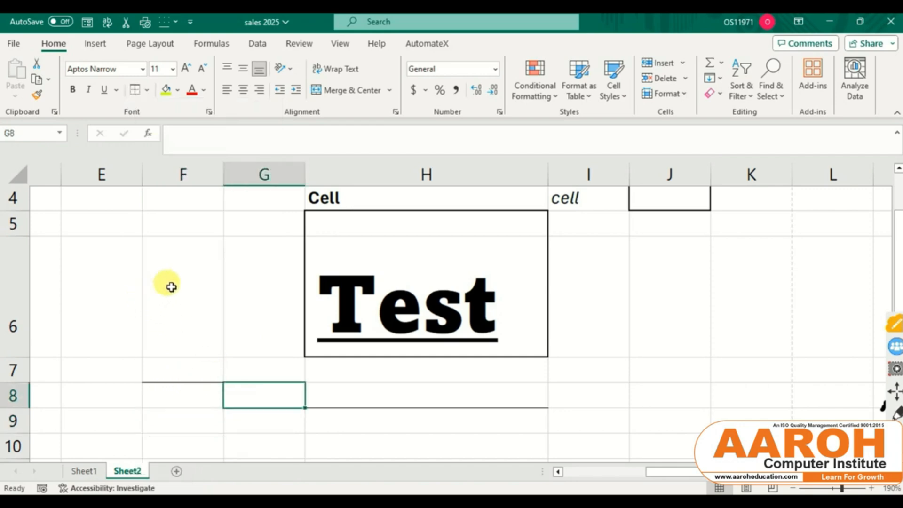
Step: Apply a thick bottom border to cell F6, then select other cells to check the line
click(171, 287)
click(149, 90)
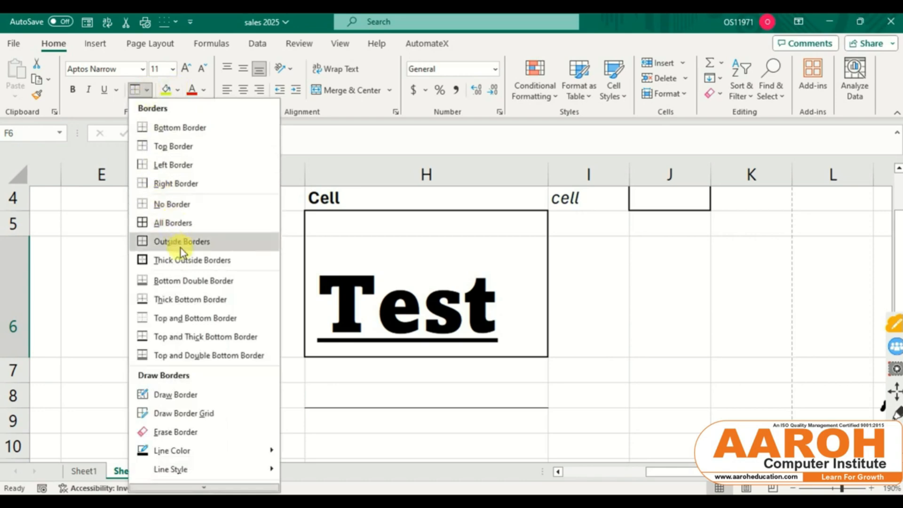
click(188, 301)
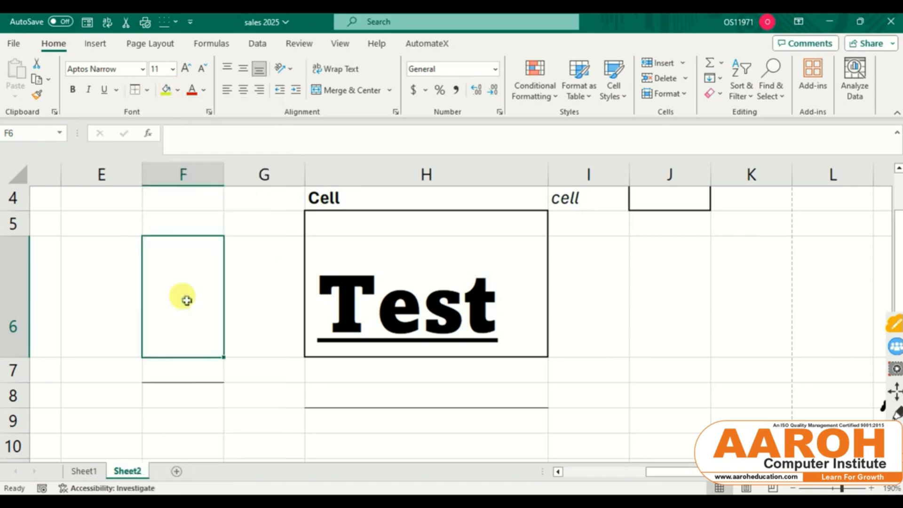
click(184, 369)
click(254, 373)
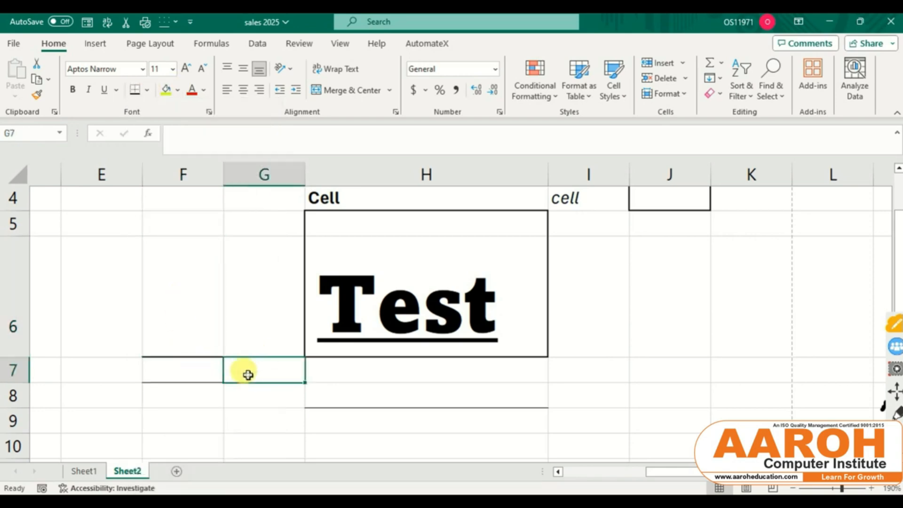
click(173, 415)
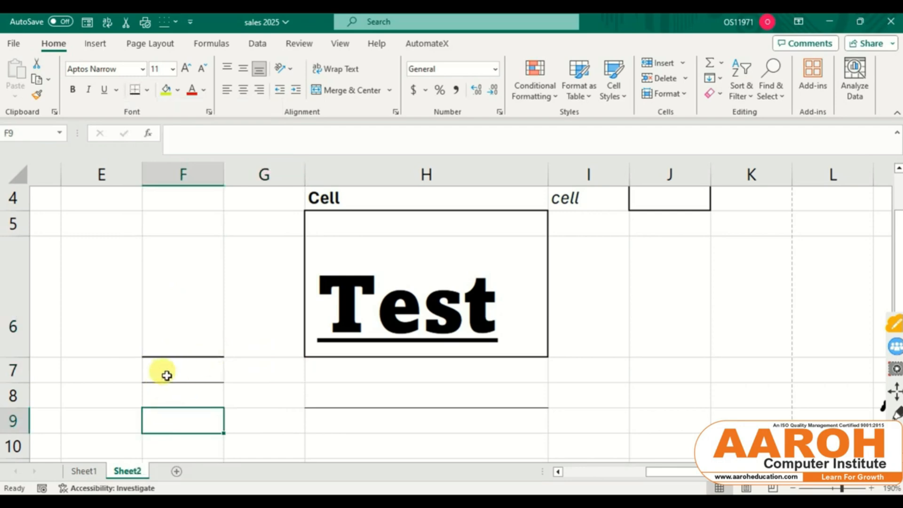
Step: Fill the empty cell H3 above "Cell" with a bright blue theme color
scroll(232, 372, down, 4)
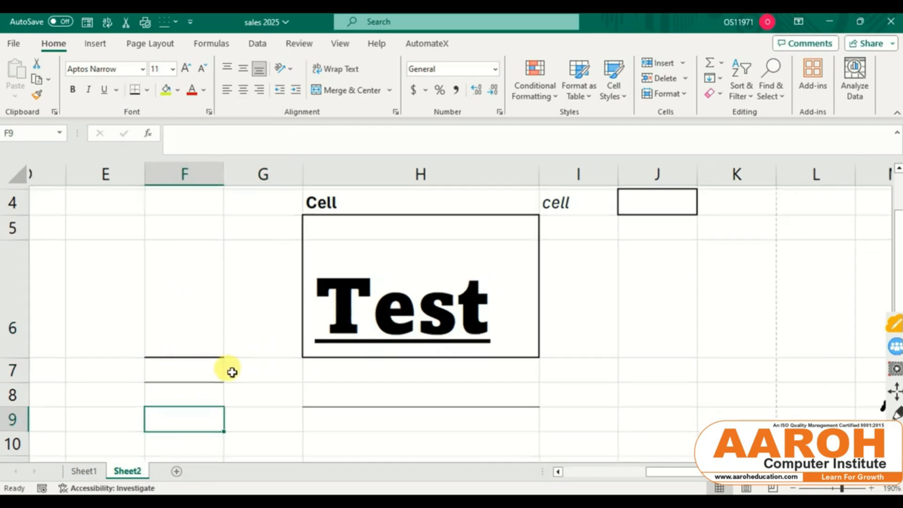
click(357, 217)
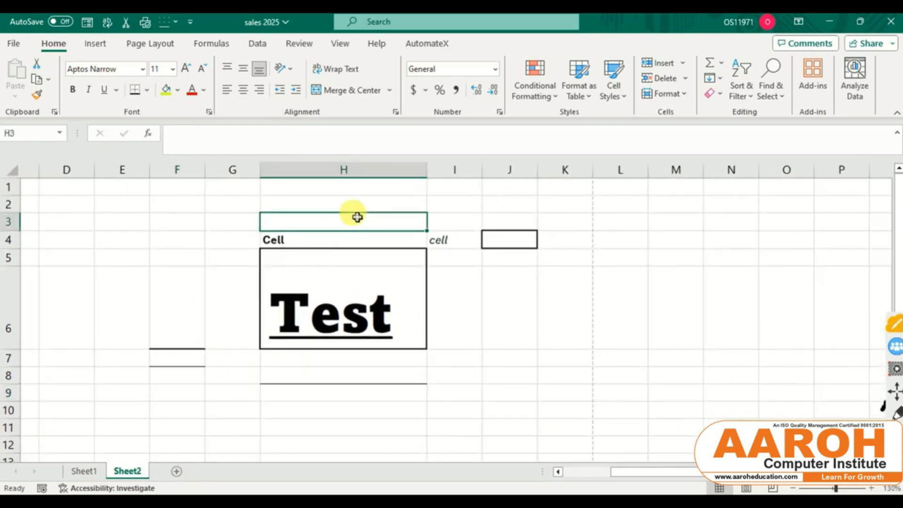
click(180, 87)
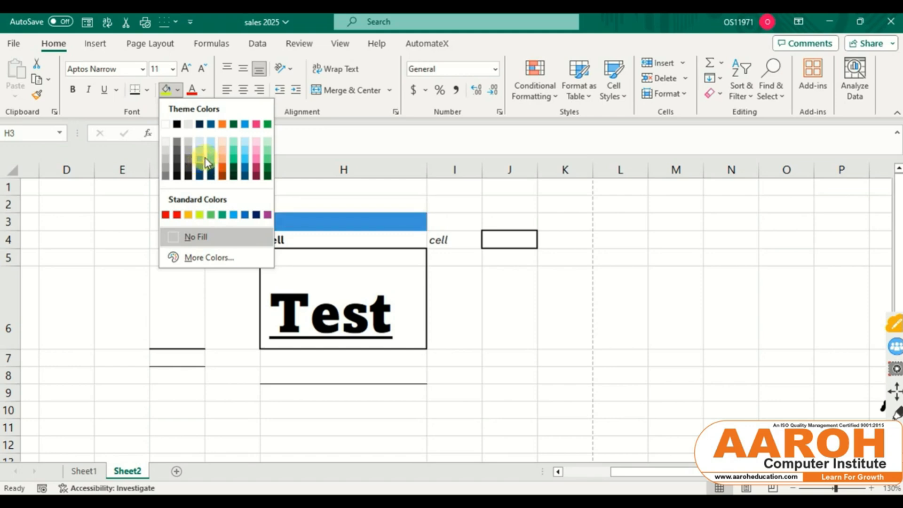
click(208, 157)
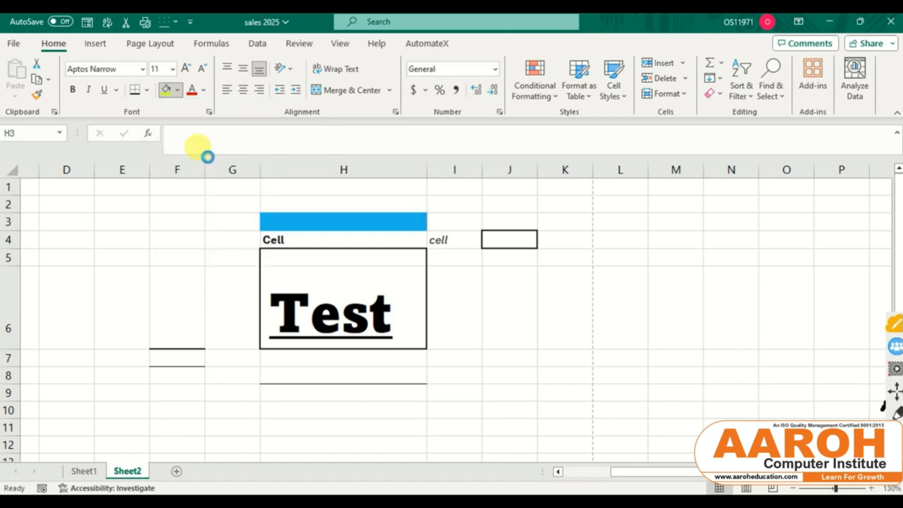
Step: Change the font color of the text "Test" in H6 to the yellow-green standard color
double_click(334, 295)
mouse_move(388, 301)
mouse_down()
mouse_move(310, 305)
mouse_move(322, 292)
mouse_move(386, 294)
mouse_up()
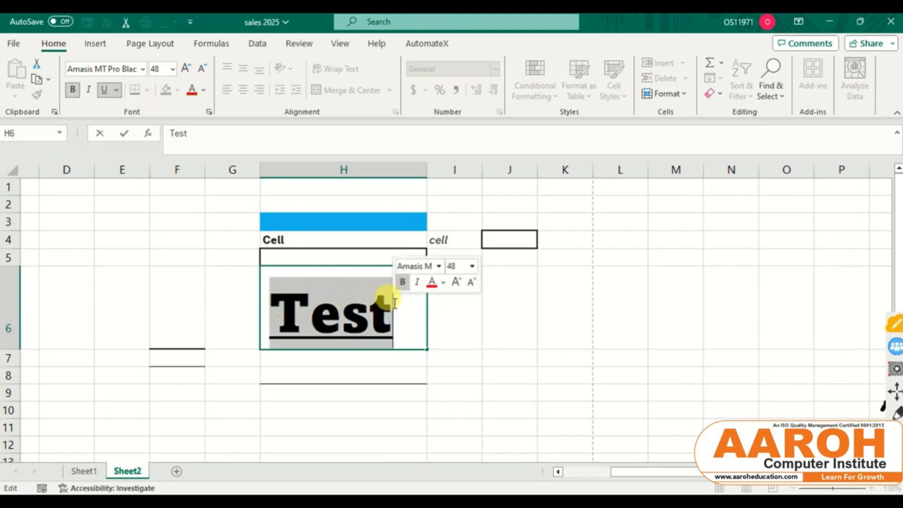
click(203, 91)
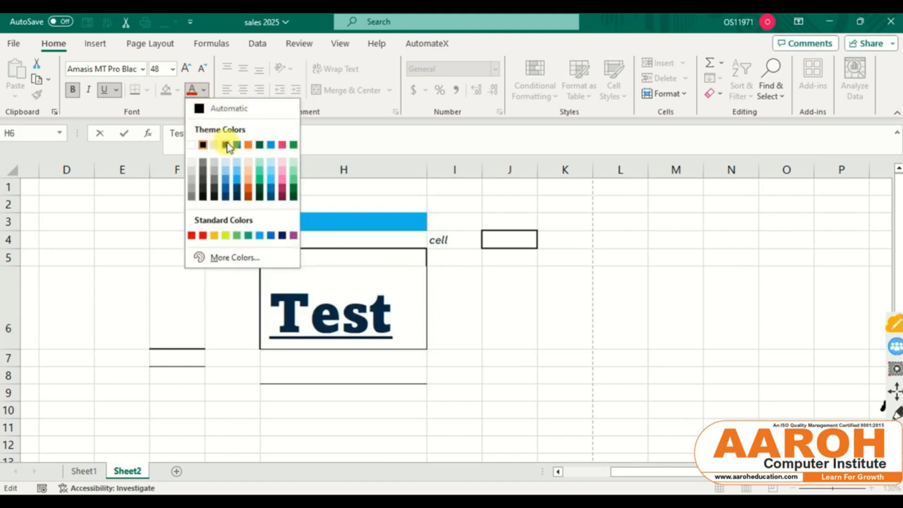
click(231, 236)
click(489, 348)
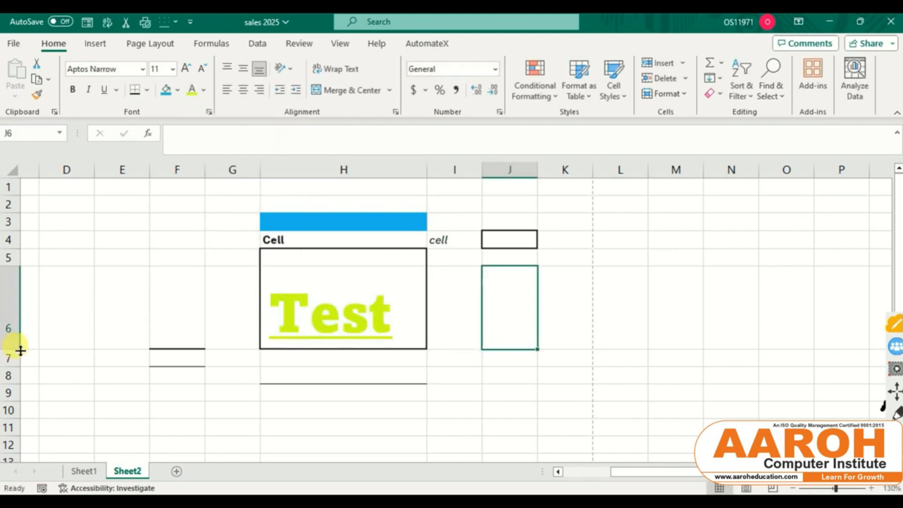
Step: Reduce the font size of the text "Test" in H6 step by step to 24
click(390, 315)
double_click(391, 313)
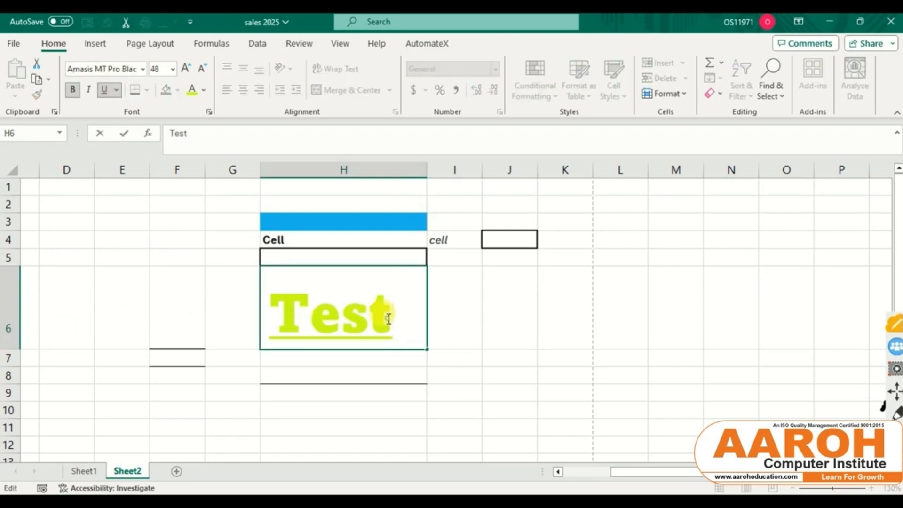
drag(390, 313, 254, 306)
click(203, 68)
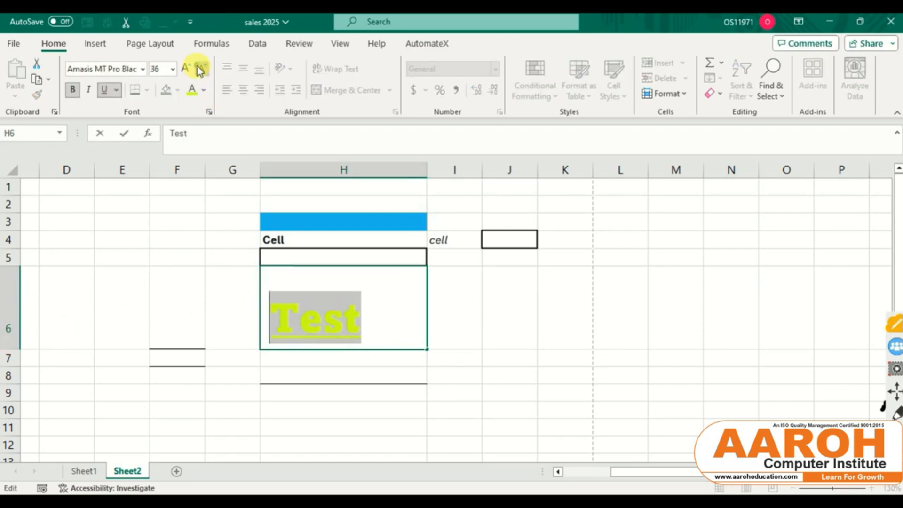
click(202, 68)
click(203, 68)
click(203, 68)
click(369, 365)
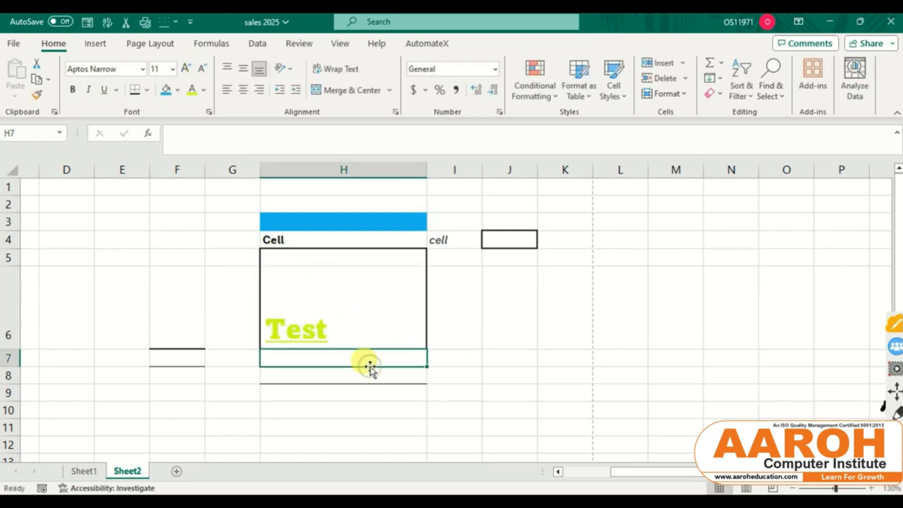
Step: Try center and right horizontal alignment on cell H6, then align its text to the left
click(329, 340)
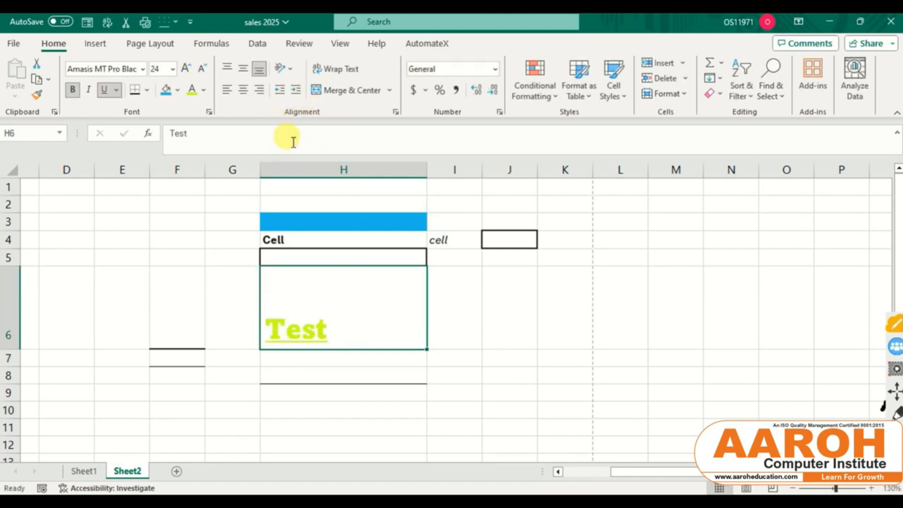
click(244, 96)
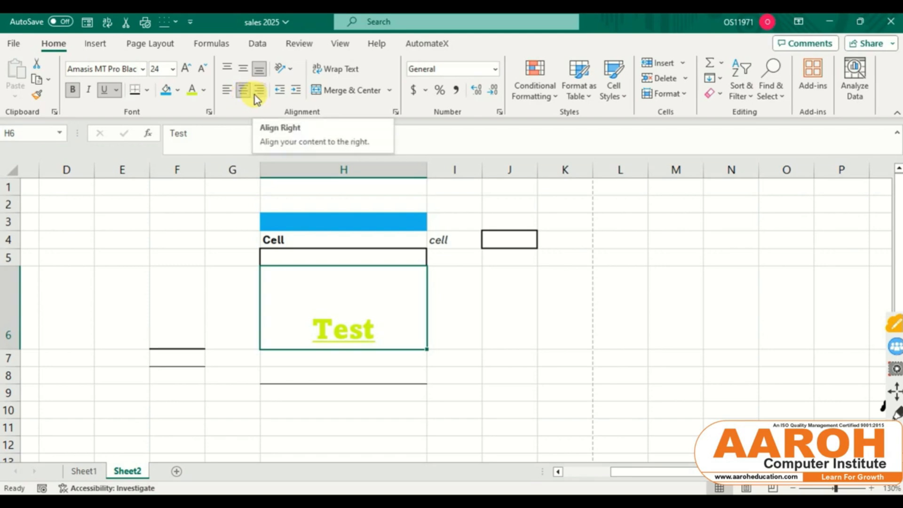
click(255, 95)
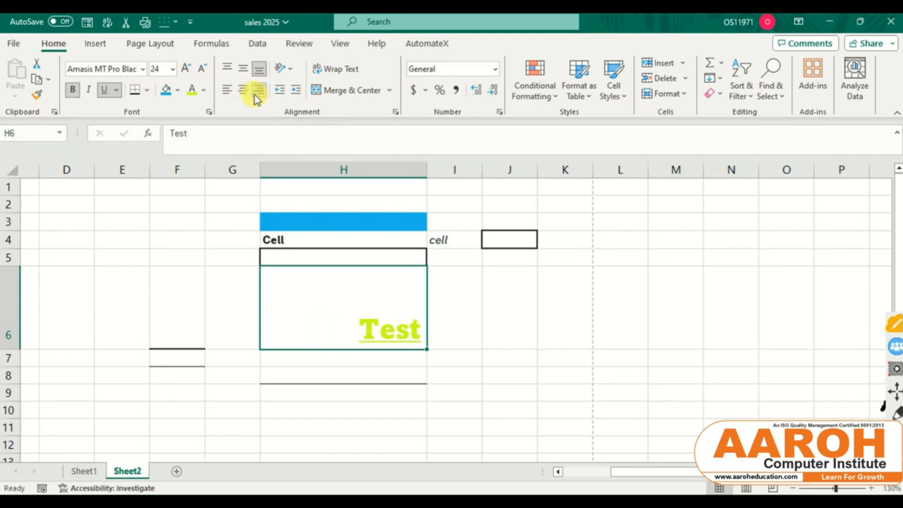
click(224, 91)
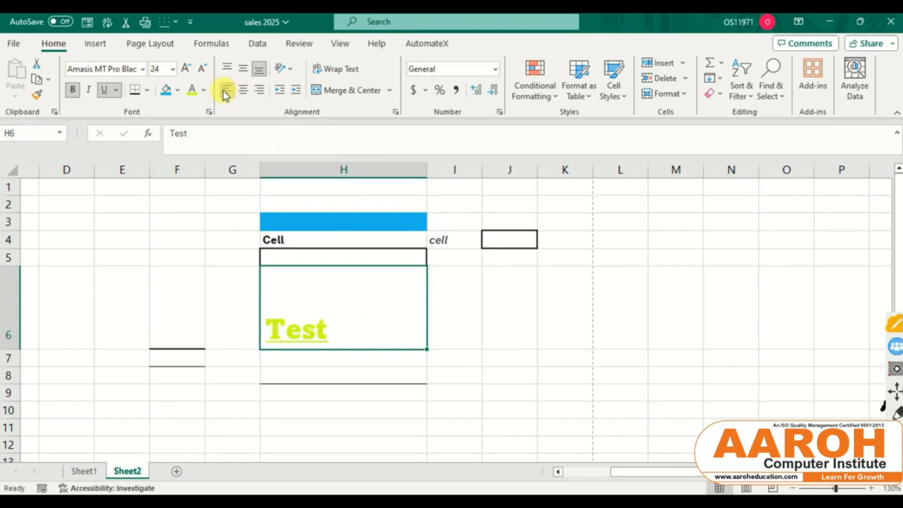
Step: Align the Test text in H6 vertically to the top, to the middle and back to the bottom of the cell
click(230, 67)
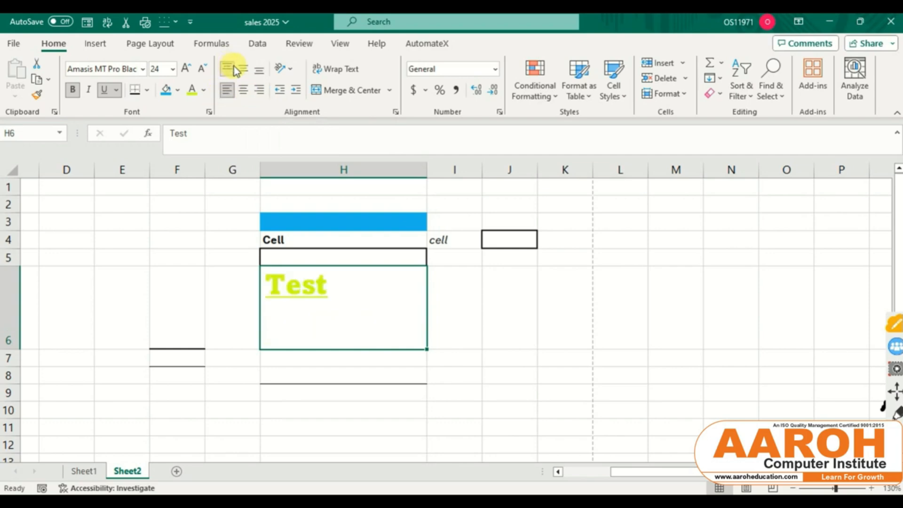
click(241, 70)
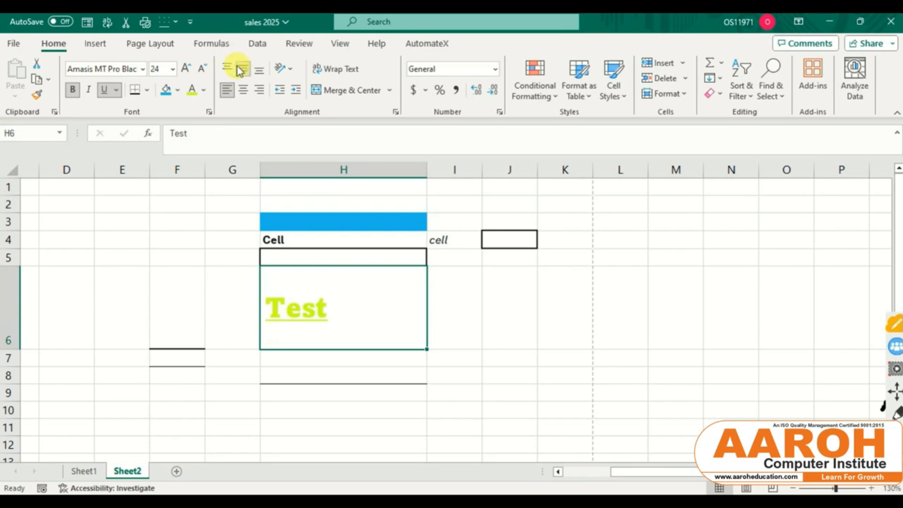
click(258, 71)
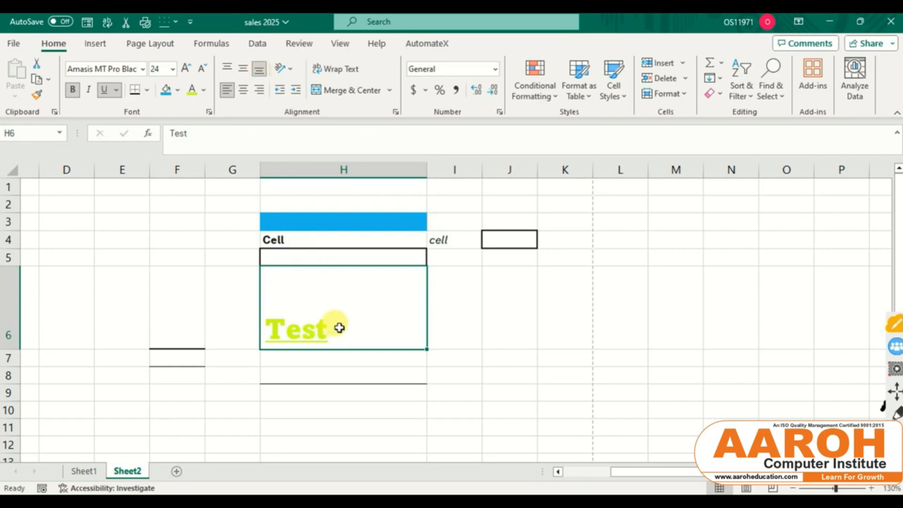
Step: Try the Angle Counterclockwise and Angle Clockwise orientations on the Test text in H6
click(285, 69)
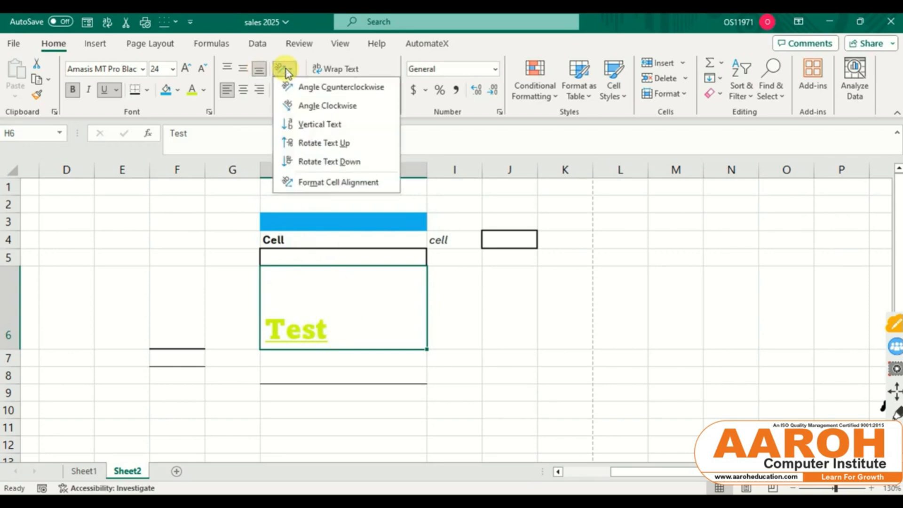
click(306, 86)
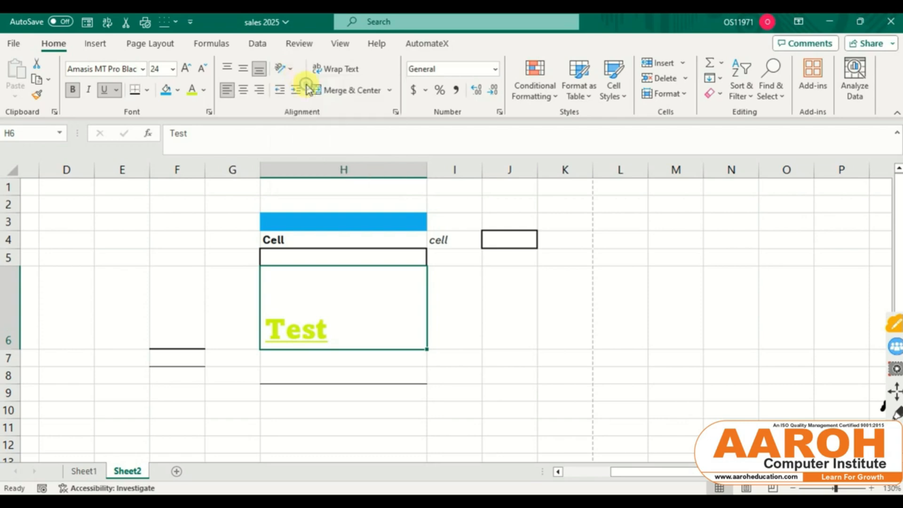
click(290, 69)
click(300, 104)
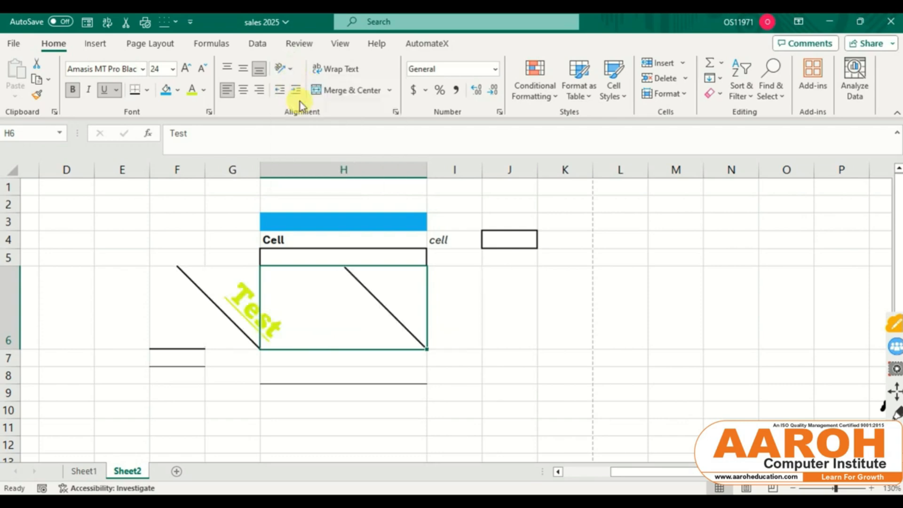
Step: Reset the text orientation of H6 to 0 degrees through the cell alignment format settings
click(282, 69)
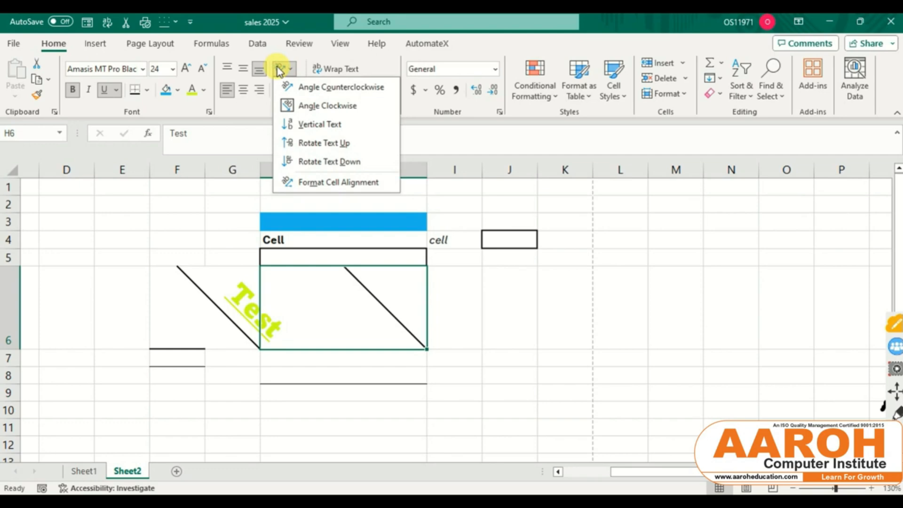
click(317, 182)
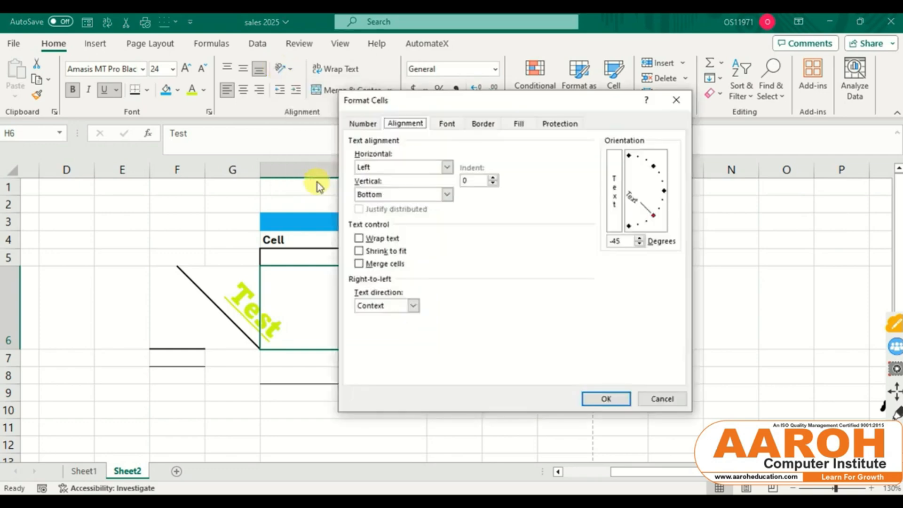
drag(652, 216, 667, 191)
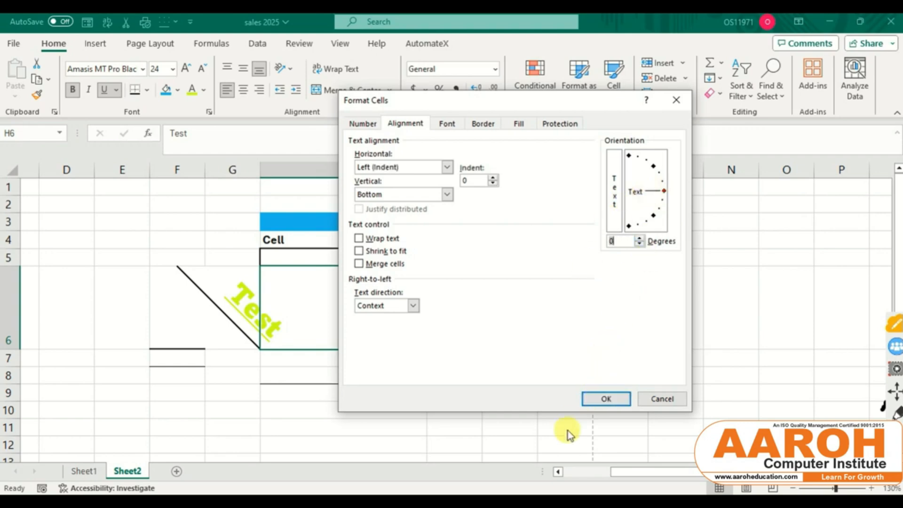
click(591, 400)
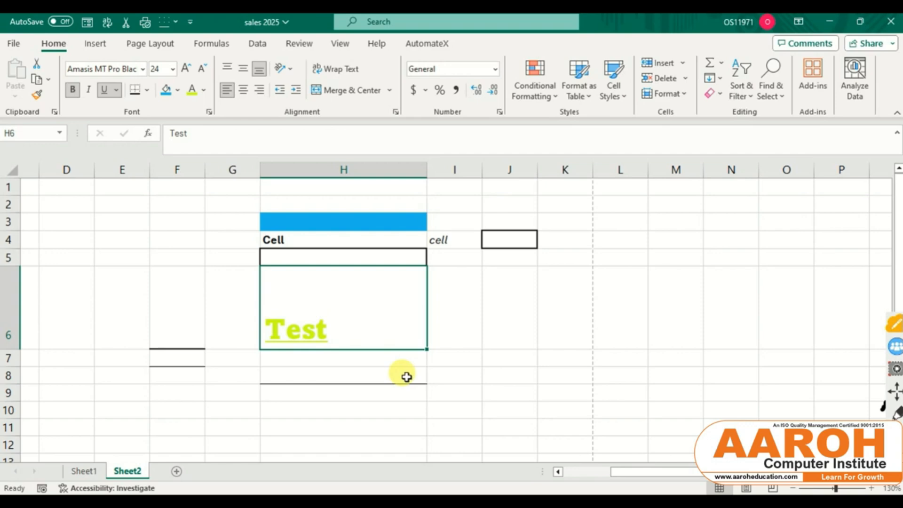
Step: Merge and center the range H11:K14, and undo that merge
scroll(407, 377, up, 2)
scroll(406, 377, down, 2)
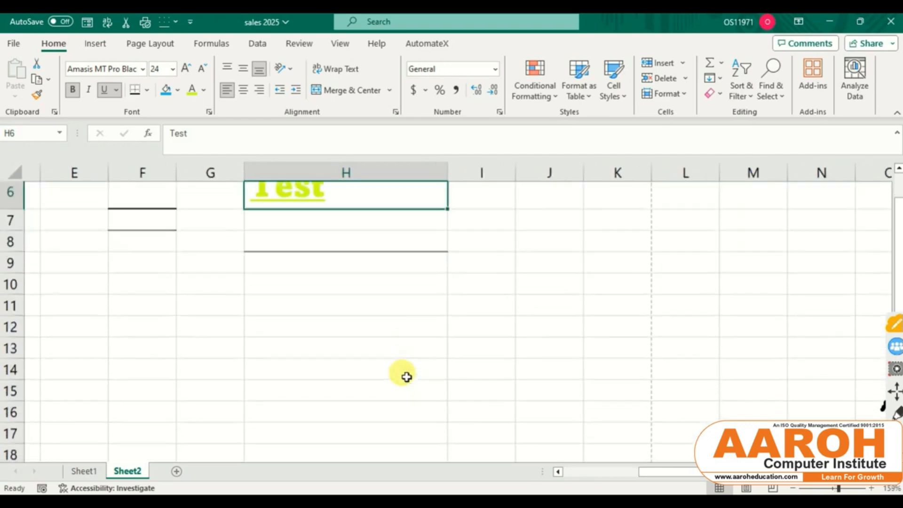
drag(321, 263, 625, 350)
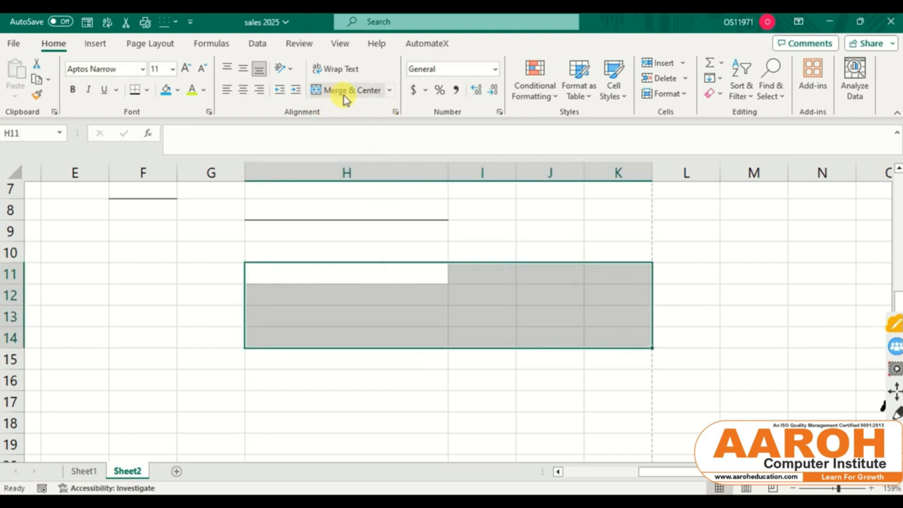
click(390, 90)
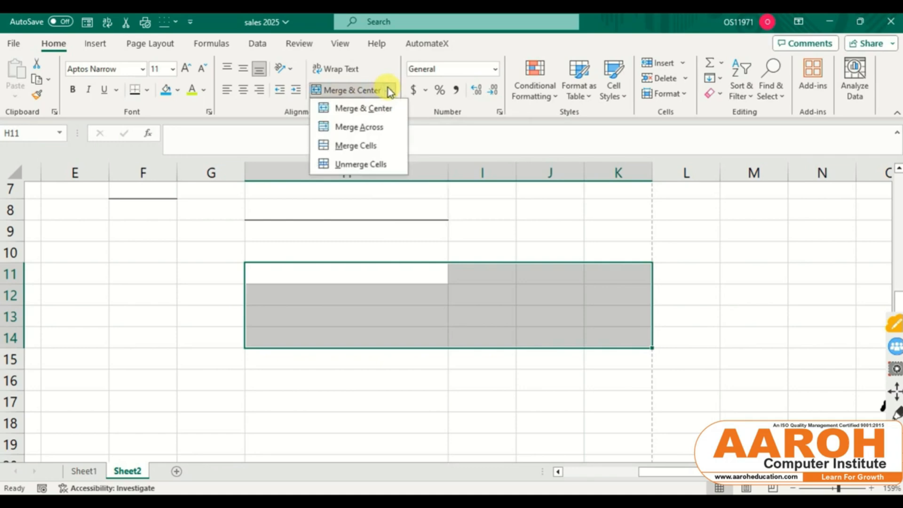
click(378, 109)
drag(446, 393, 362, 295)
click(363, 295)
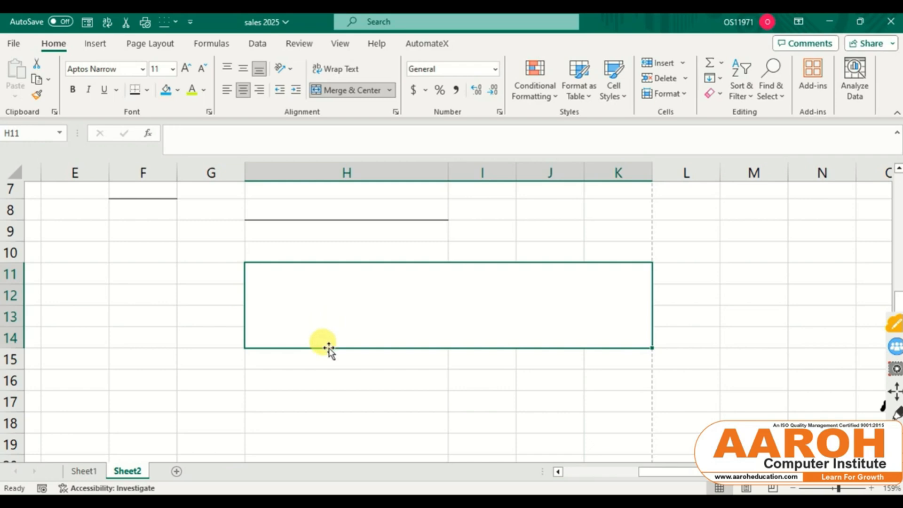
key(ctrl+z)
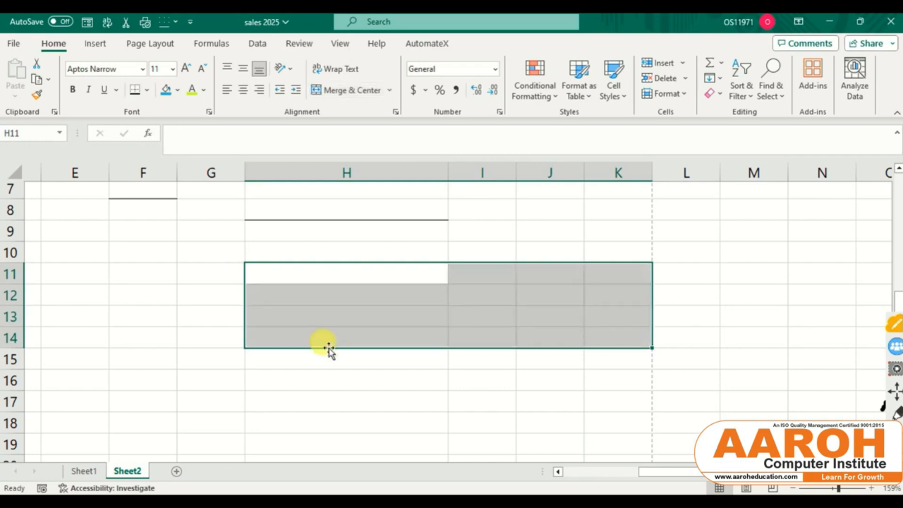
Step: Merge and center the range H11:J14
click(328, 376)
click(283, 276)
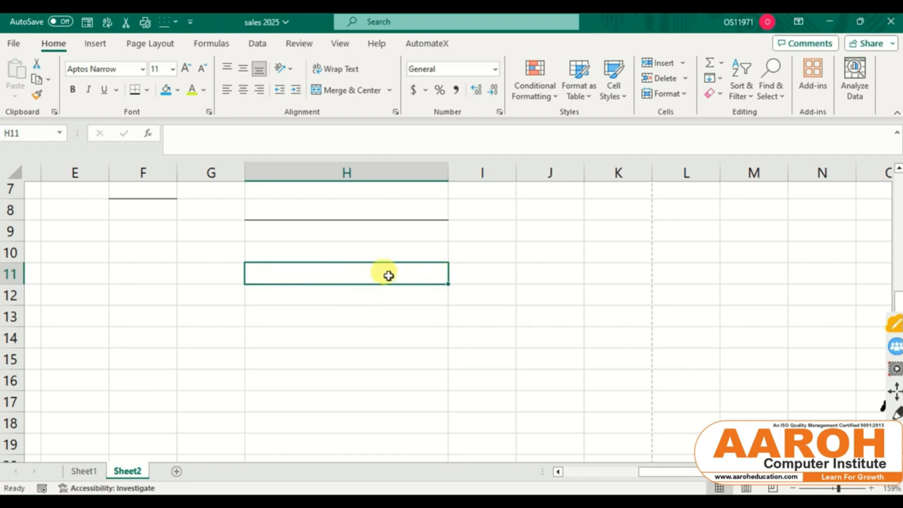
drag(388, 276, 549, 339)
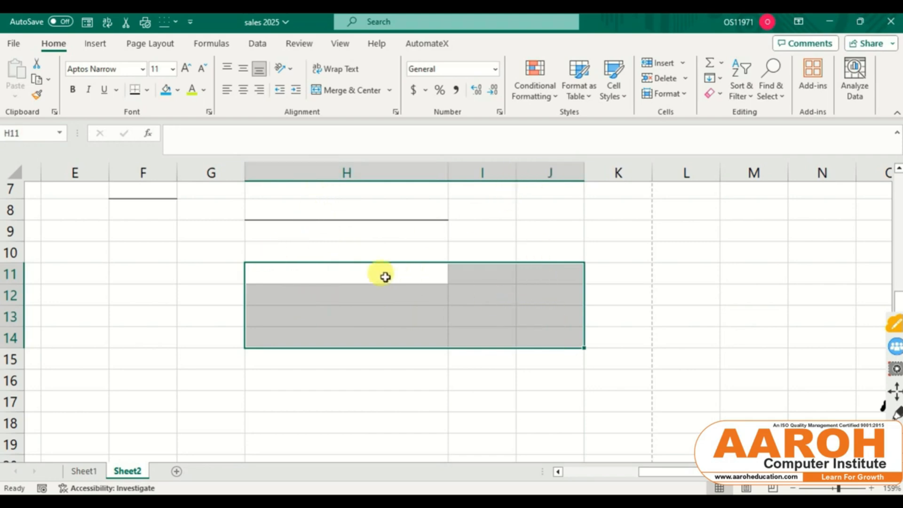
click(352, 92)
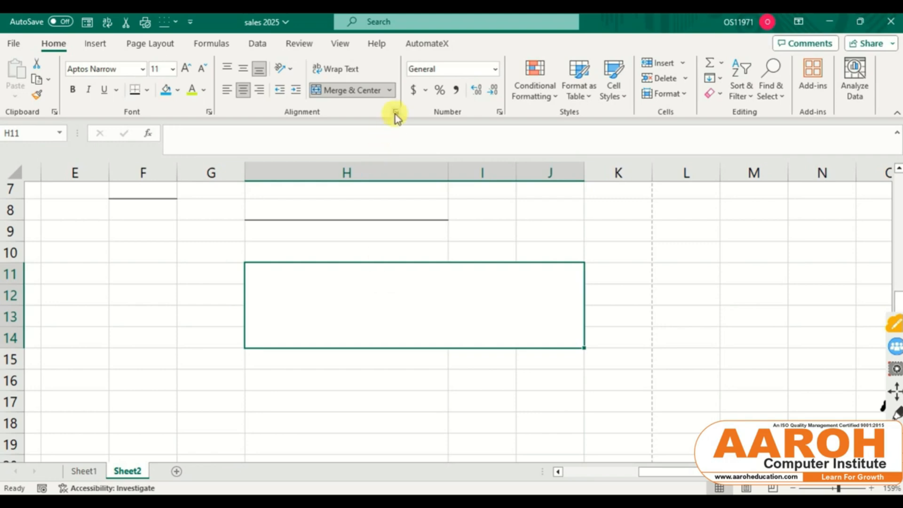
Step: Apply Merge Across to H11:J14 and check the separately merged cell in each of rows 11 to 14
click(392, 94)
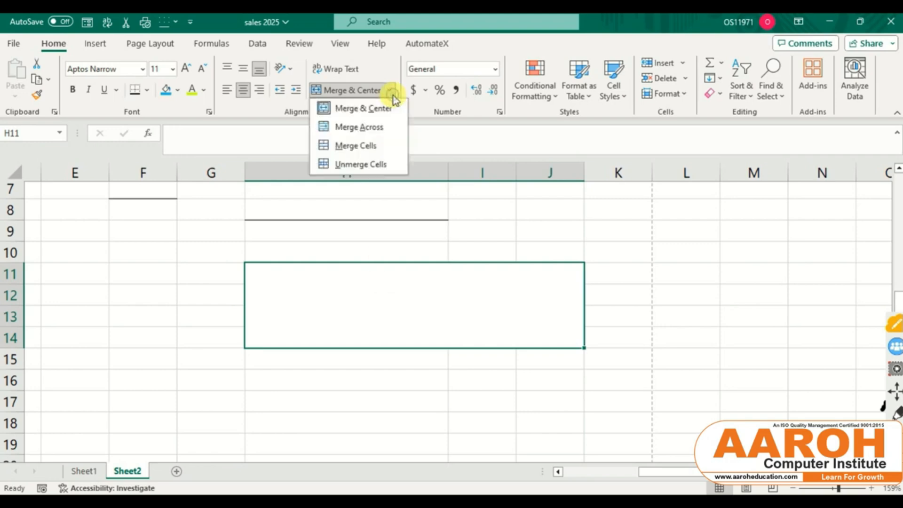
click(382, 126)
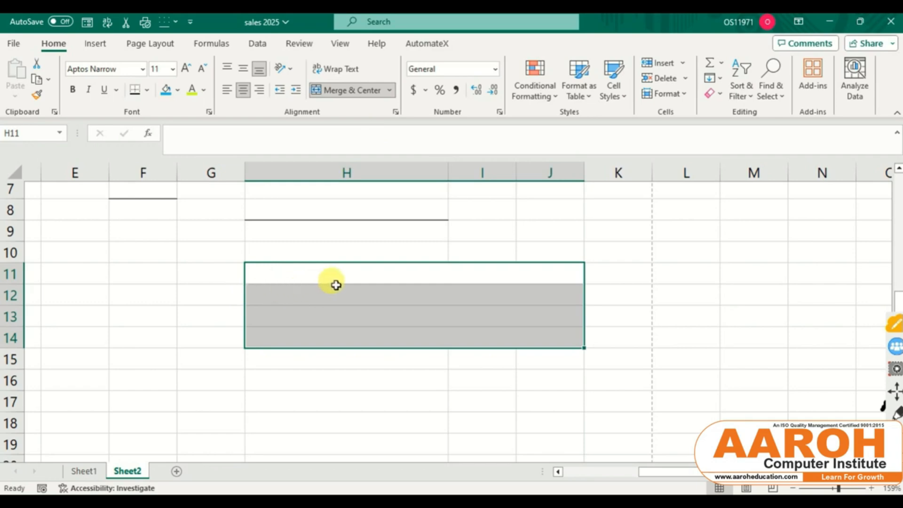
click(464, 338)
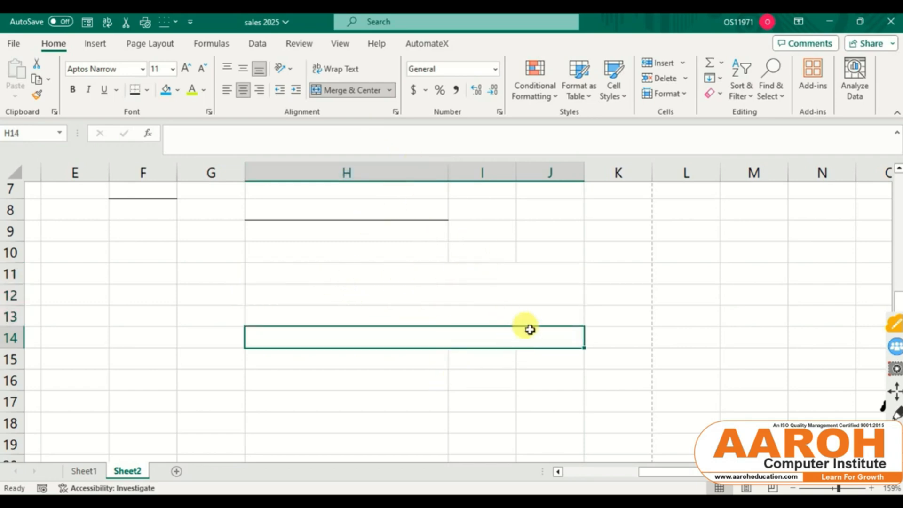
click(320, 275)
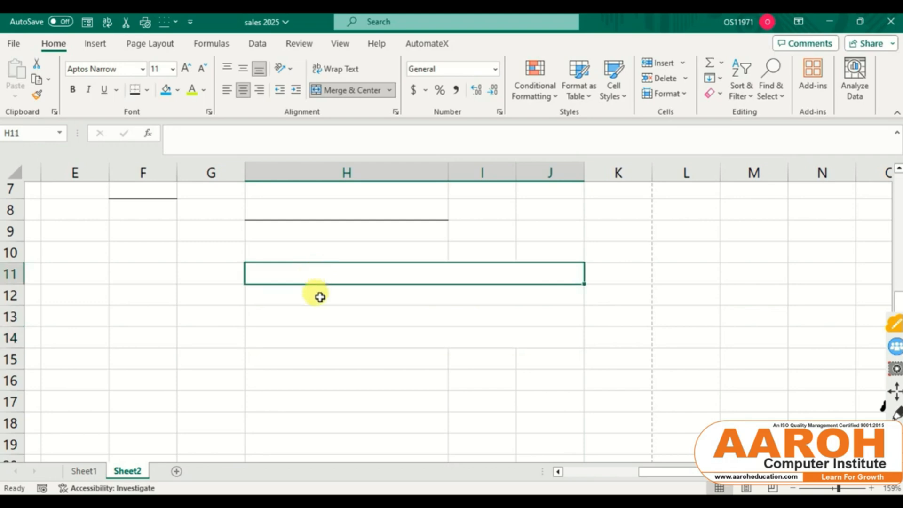
click(317, 295)
click(320, 313)
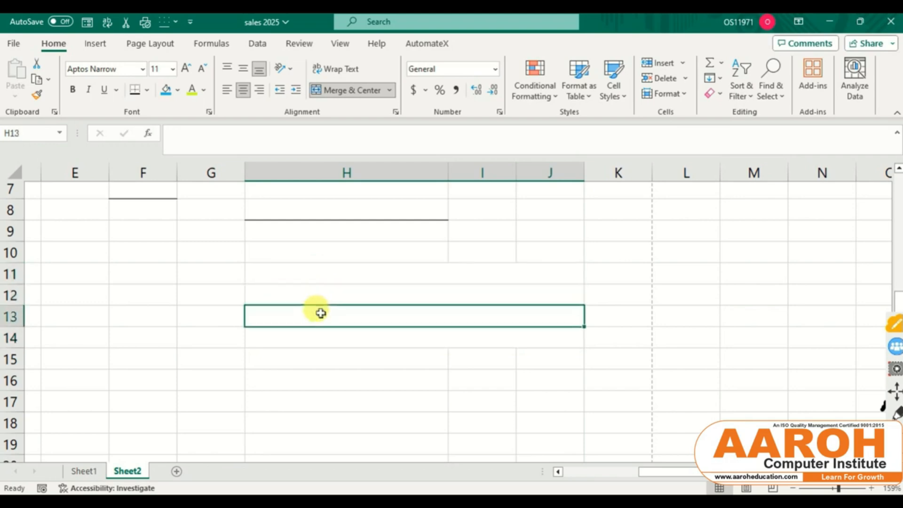
click(319, 337)
Step: Merge H11:J14 into one cell with Merge Cells, and unmerge it into individual cells
click(353, 276)
drag(353, 276, 355, 339)
click(391, 94)
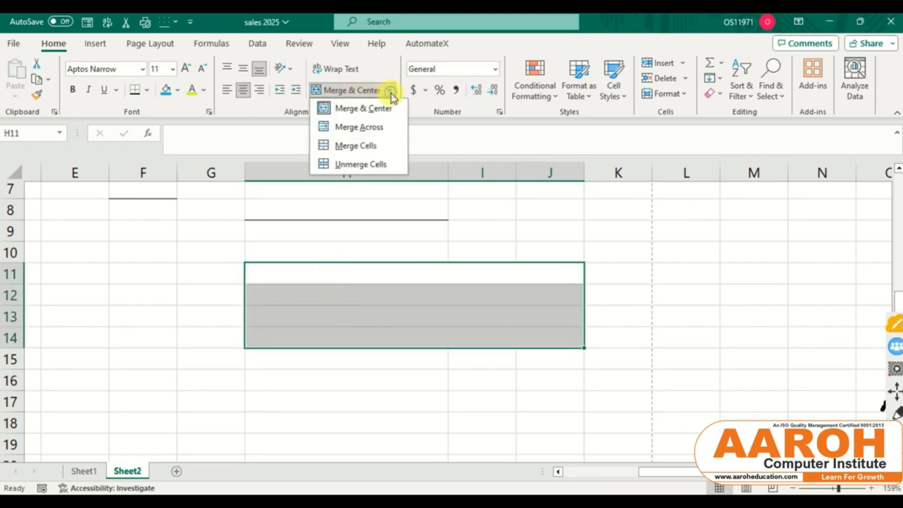
click(385, 145)
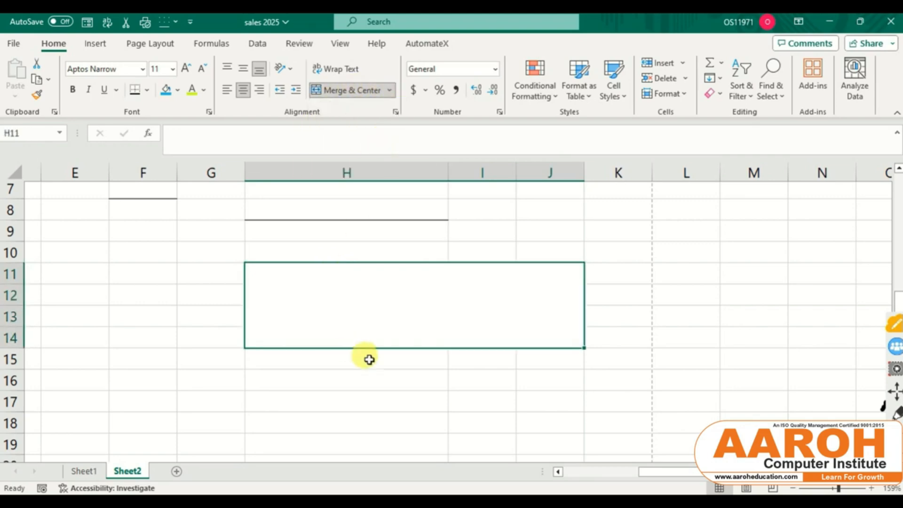
click(391, 92)
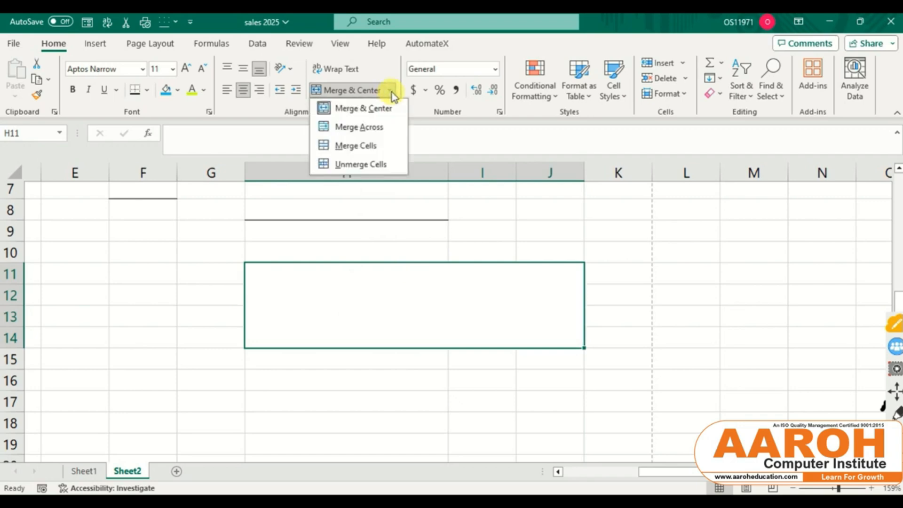
click(350, 165)
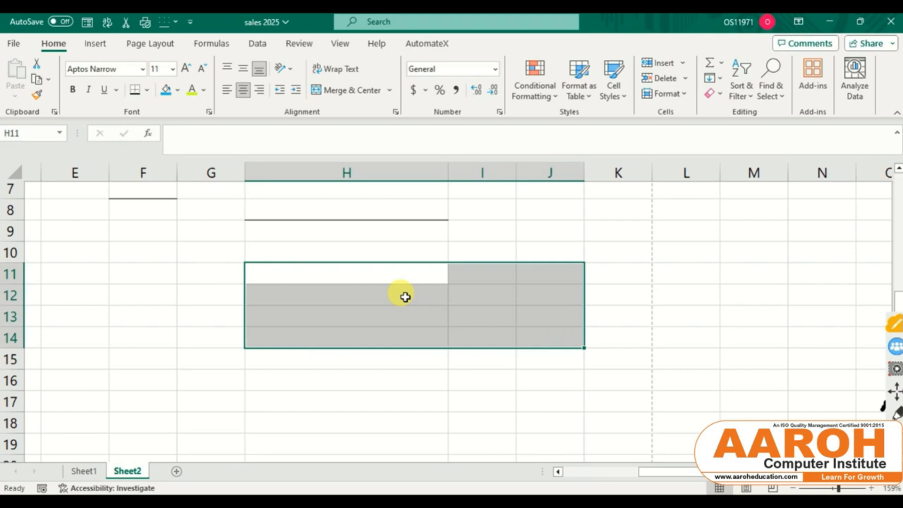
Step: Enter "test data for student is akfjjlkjalkjfklsjklsjklsjf" in H9 and select that cell again
scroll(406, 297, up, 2)
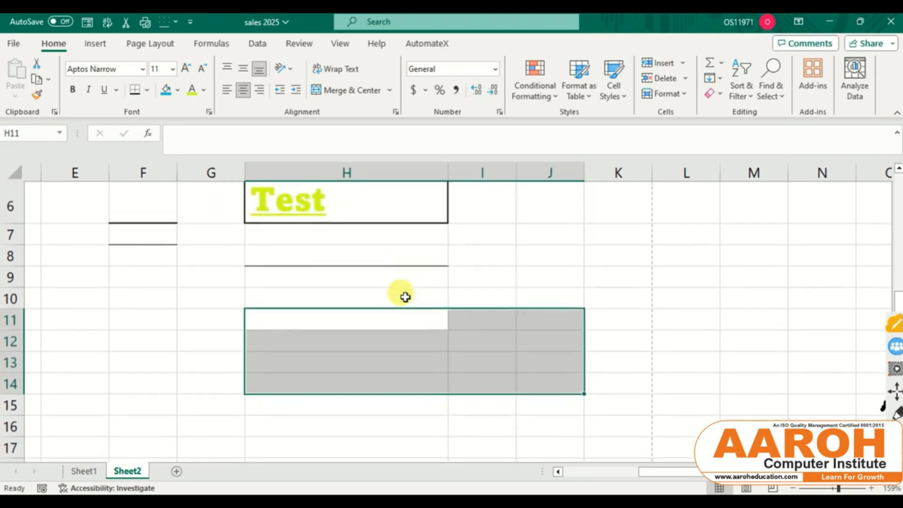
click(399, 275)
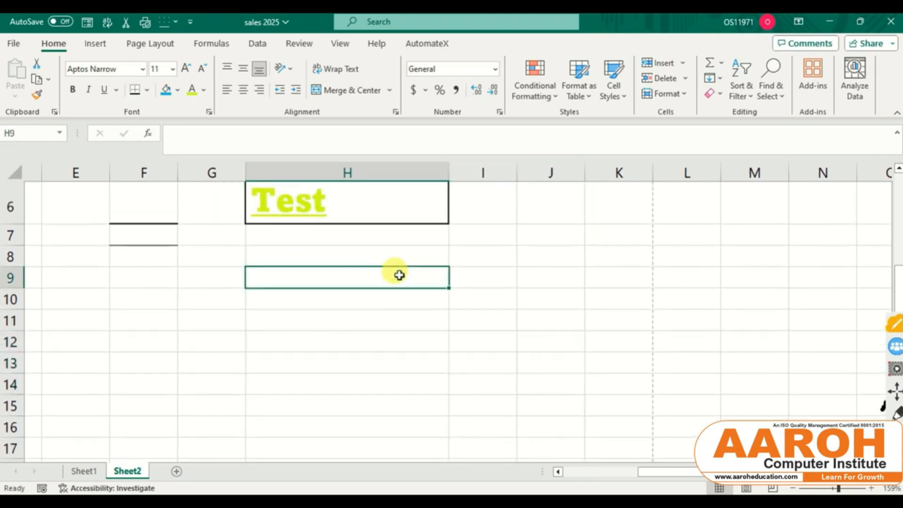
text(test data)
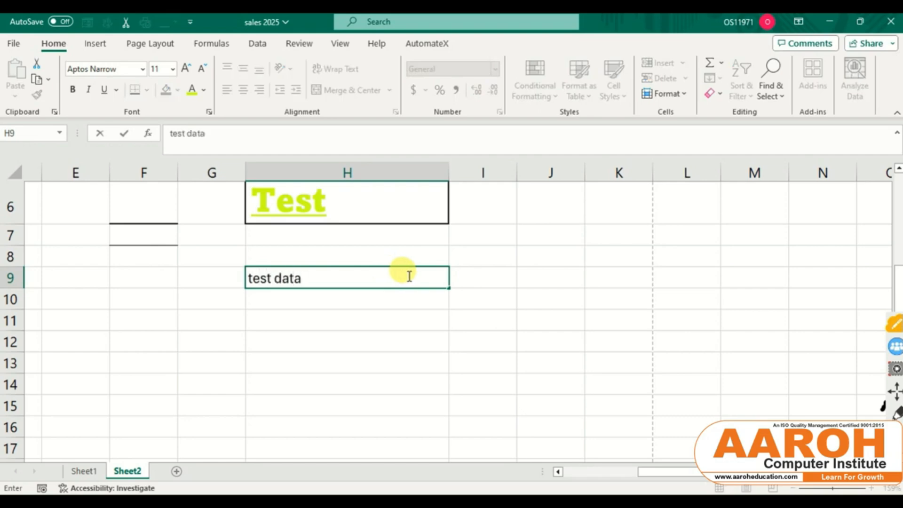
text( for student)
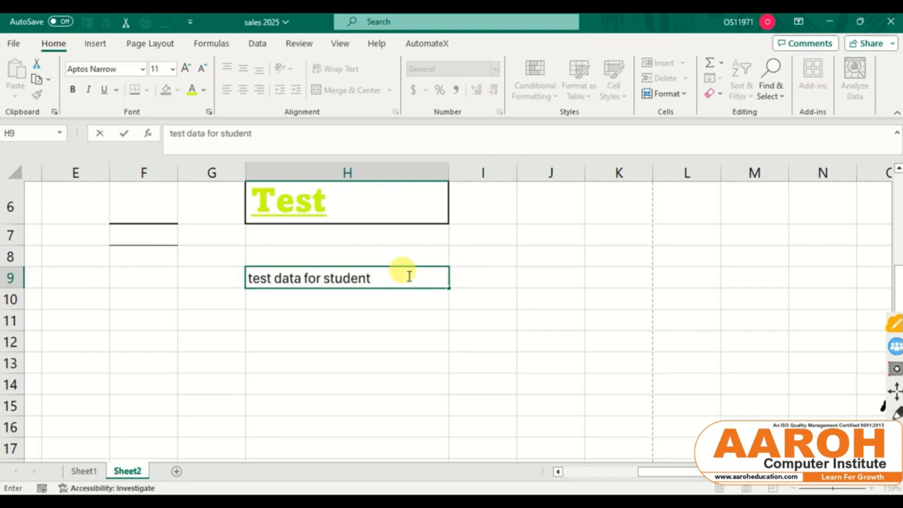
text( is akfjjlkjalkjfklsjklsjklsjf)
click(436, 362)
click(402, 284)
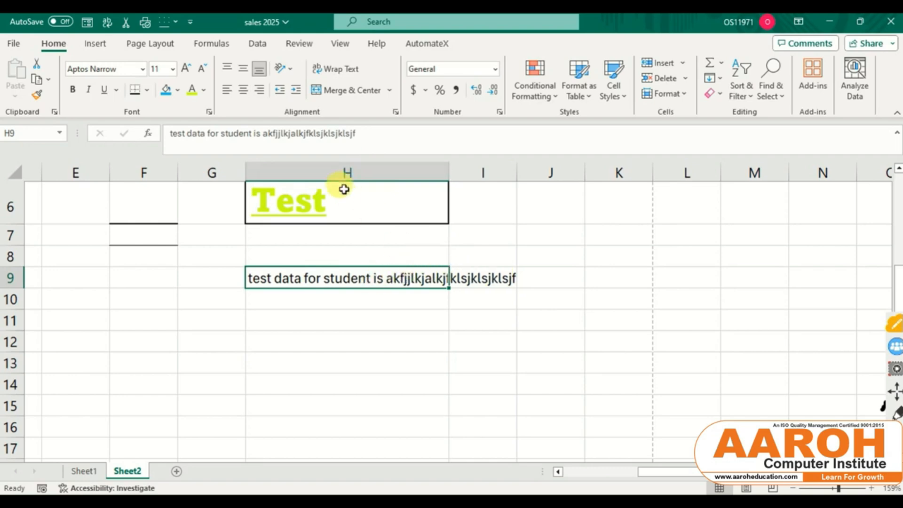
Step: Wrap the text in H9 and append a long run of random letters beginning "fsdkfsjlkfslkfj" to it
click(335, 72)
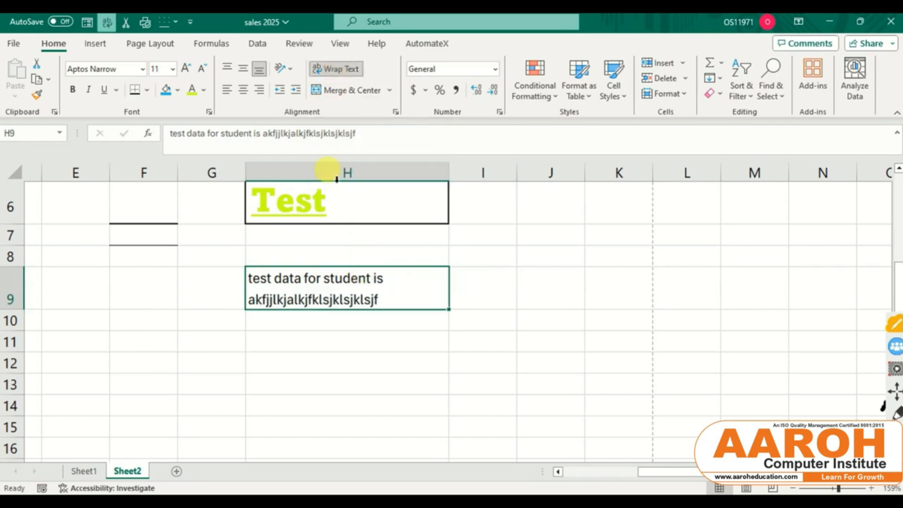
double_click(387, 299)
text(f)
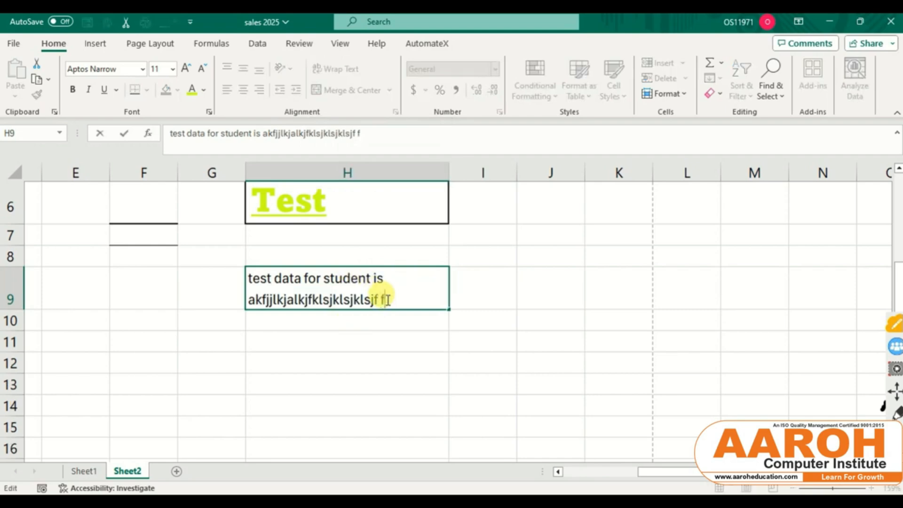
text(sdkfsjlkfslkfjskfjslkfjsklfjsklfjsdlkfjslkdfjskldfjskldjflskdjslkdjfslkdfjslkfjsdlkfjsakldfjslkdfjslkdafjlsadf)
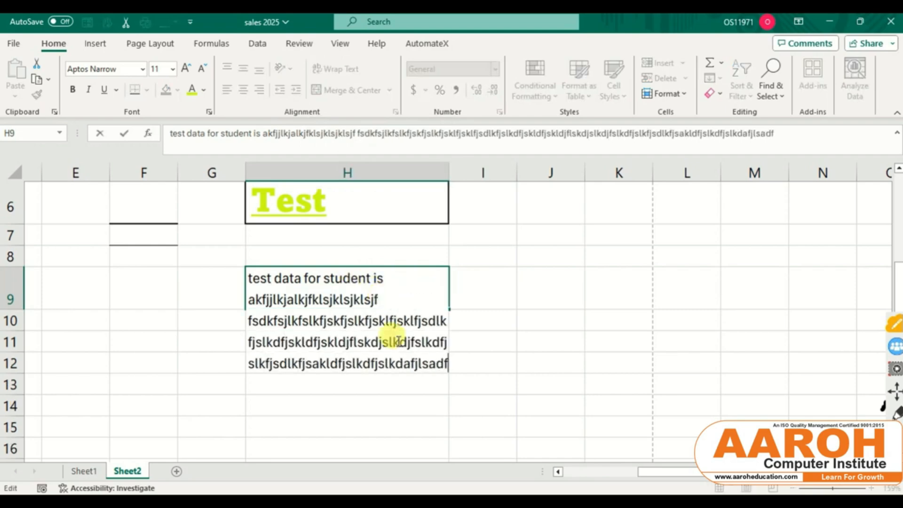
click(549, 381)
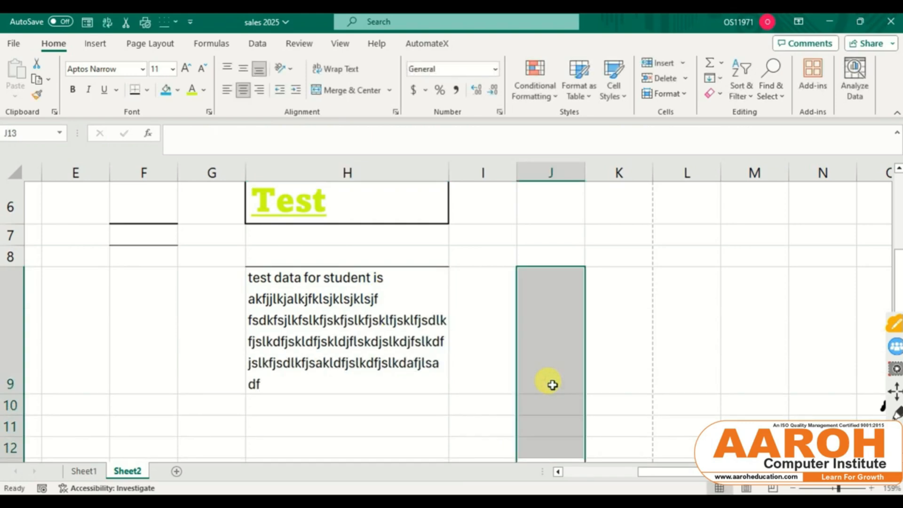
click(310, 352)
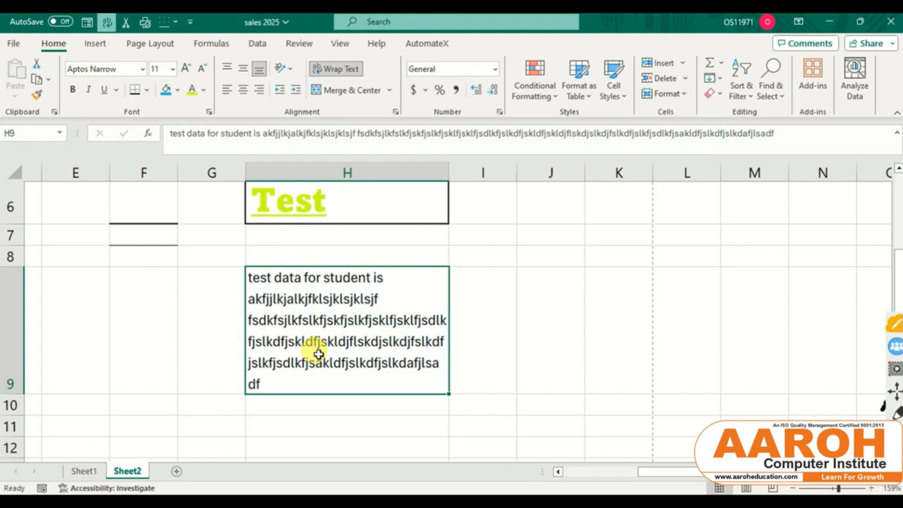
Step: Enter 1254 in H12 and apply the Currency number format to it
scroll(461, 315, down, 3)
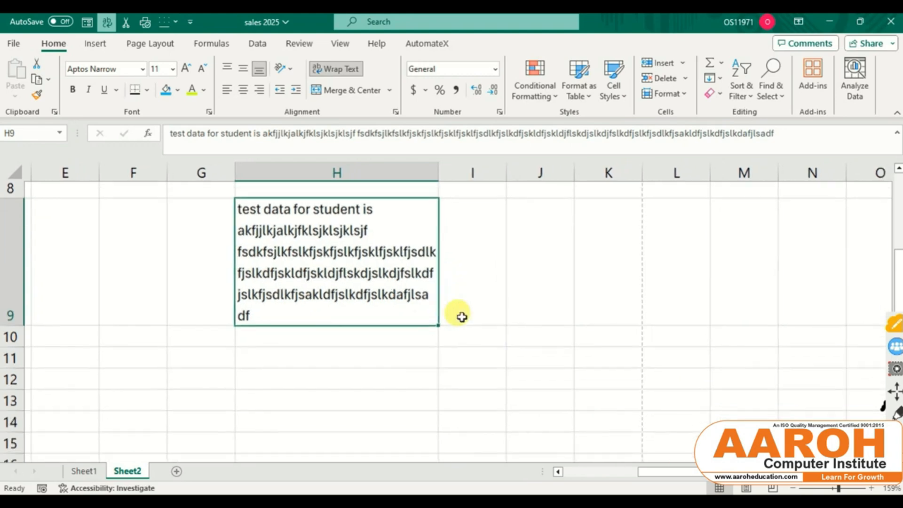
scroll(461, 316, down, 1)
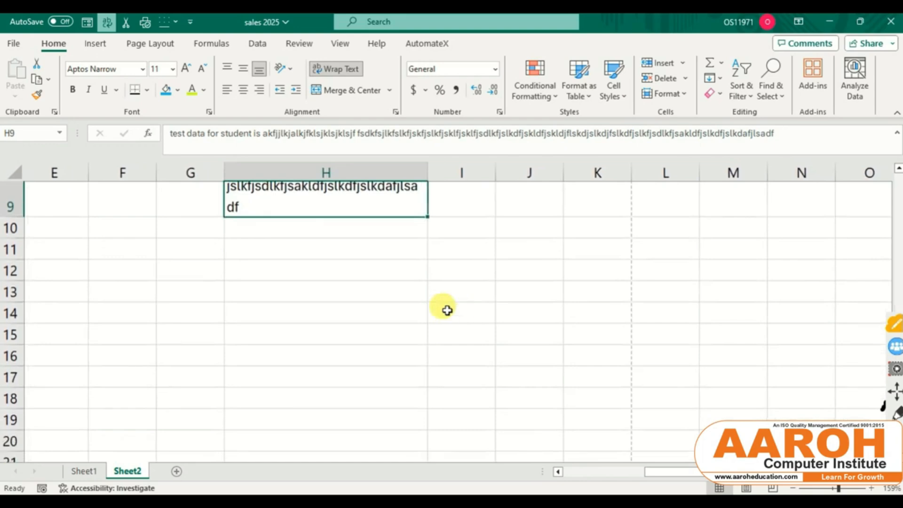
click(350, 272)
text(1254)
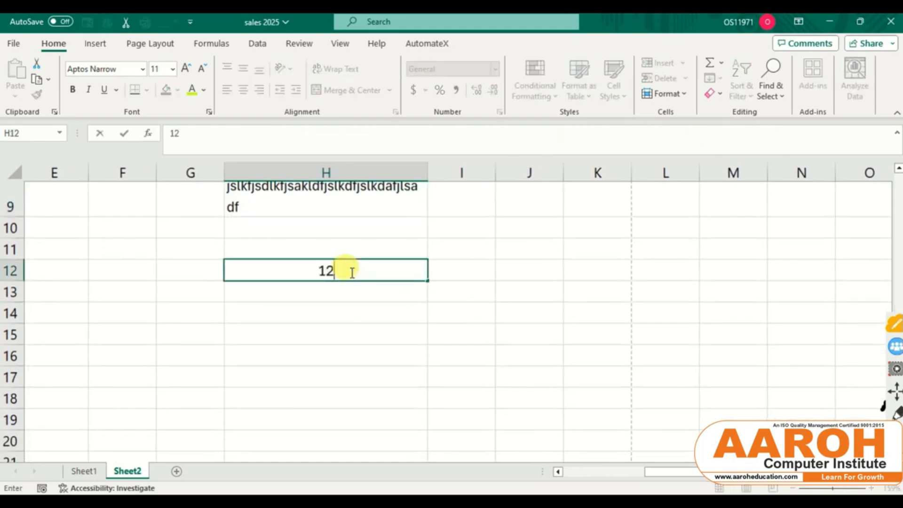
click(334, 361)
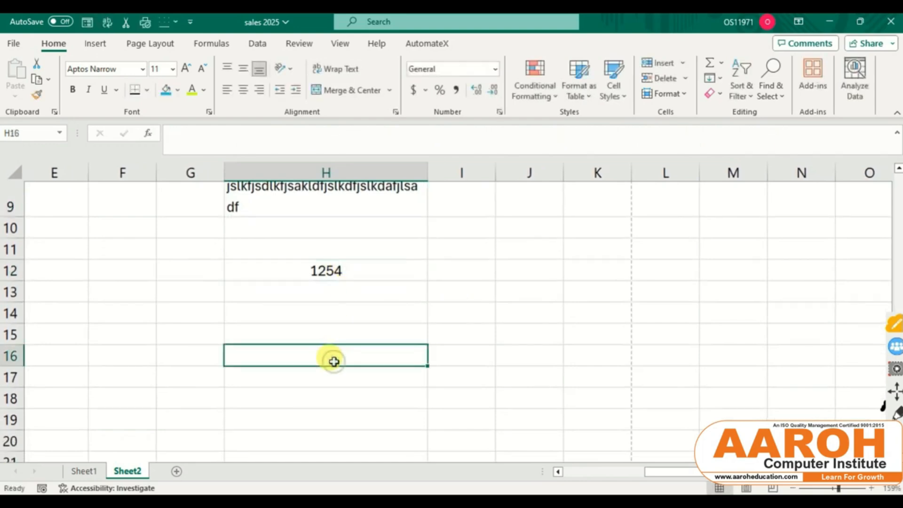
click(372, 263)
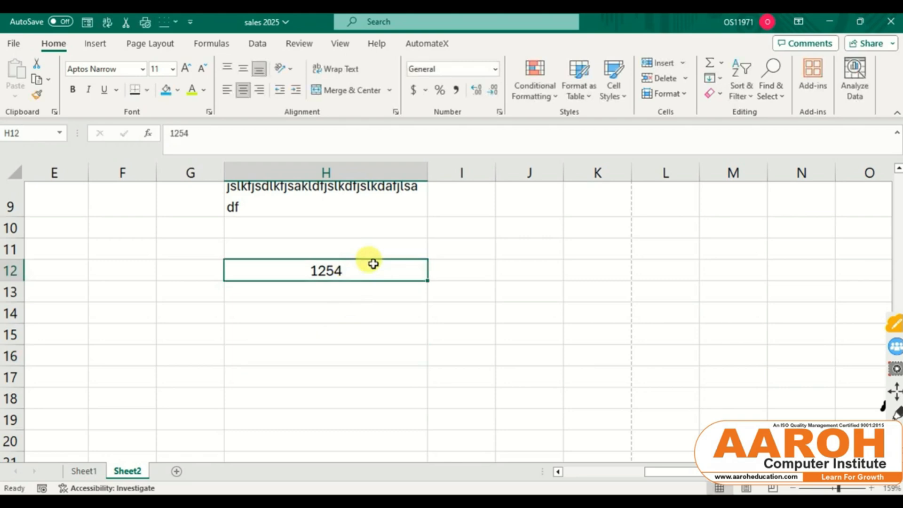
click(494, 71)
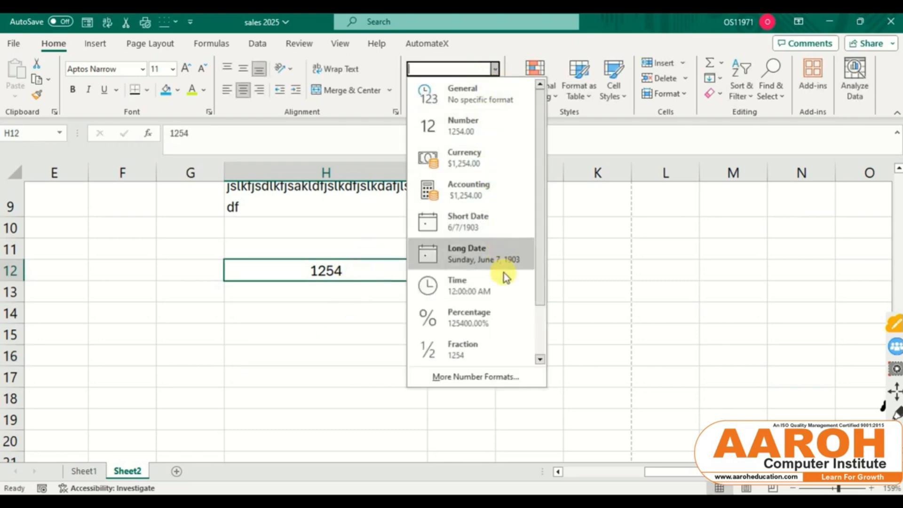
click(491, 165)
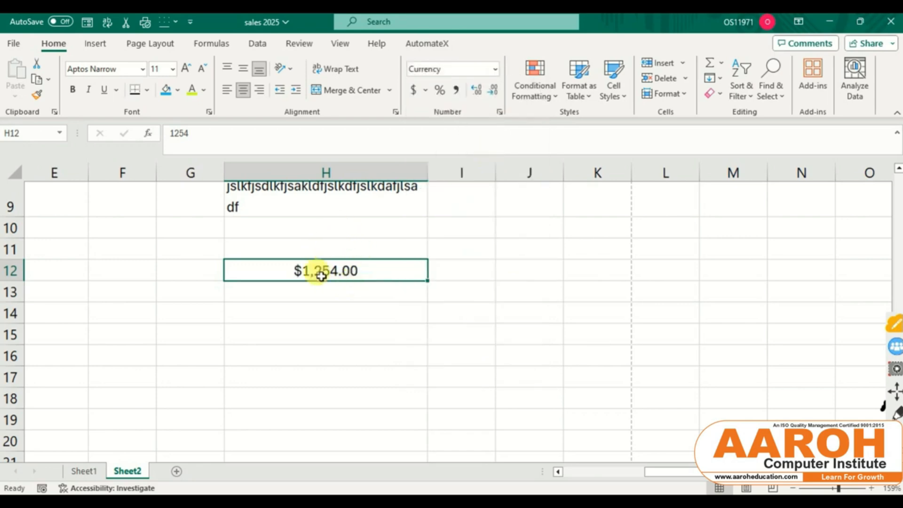
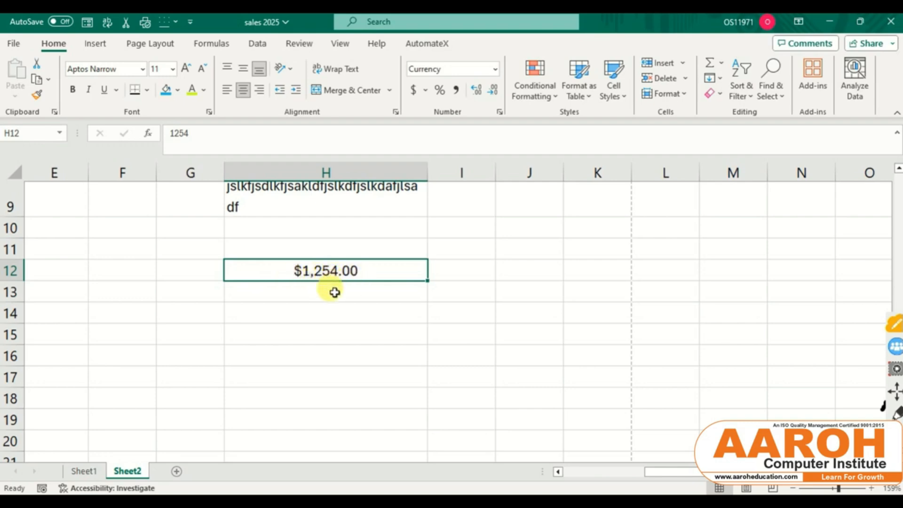
Step: Enter 1254 in H13, directly below the currency amount, and leave it in General format
click(334, 292)
text(1254)
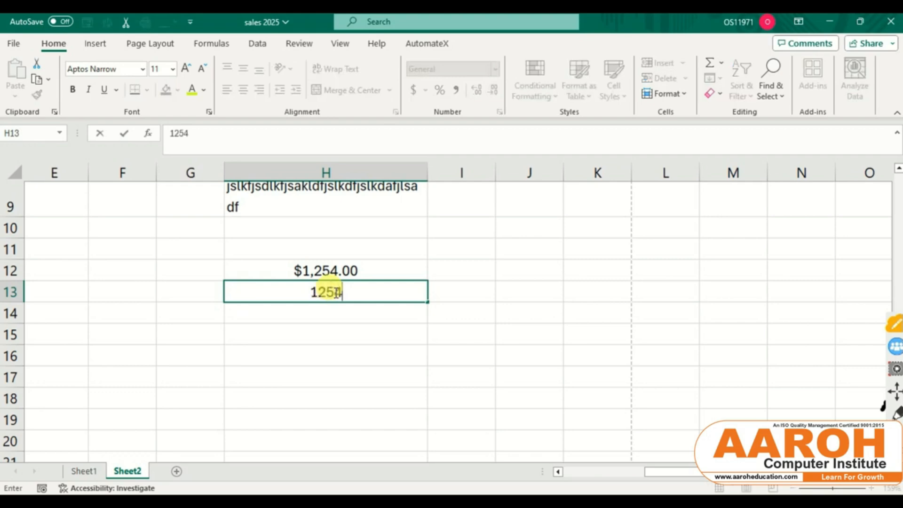
click(337, 317)
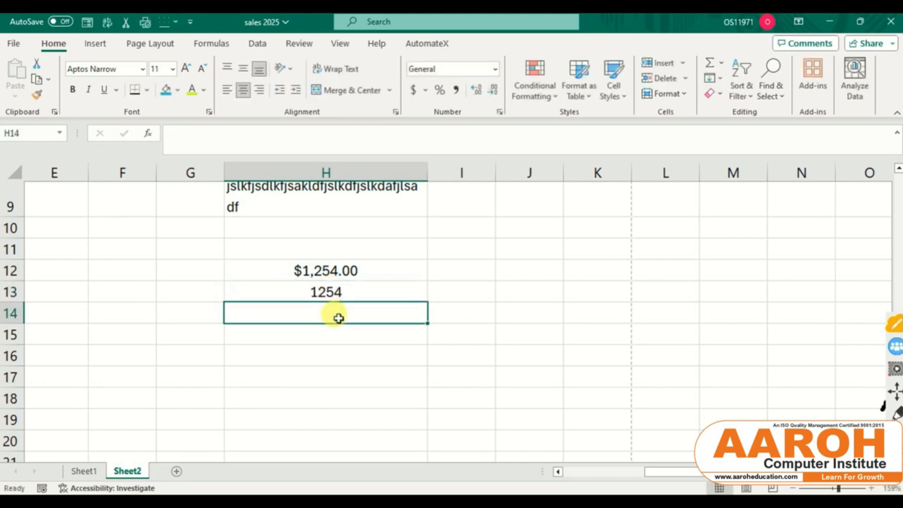
Step: Change H12 to the Accounting number format with the ₹ Hindi currency symbol
click(298, 269)
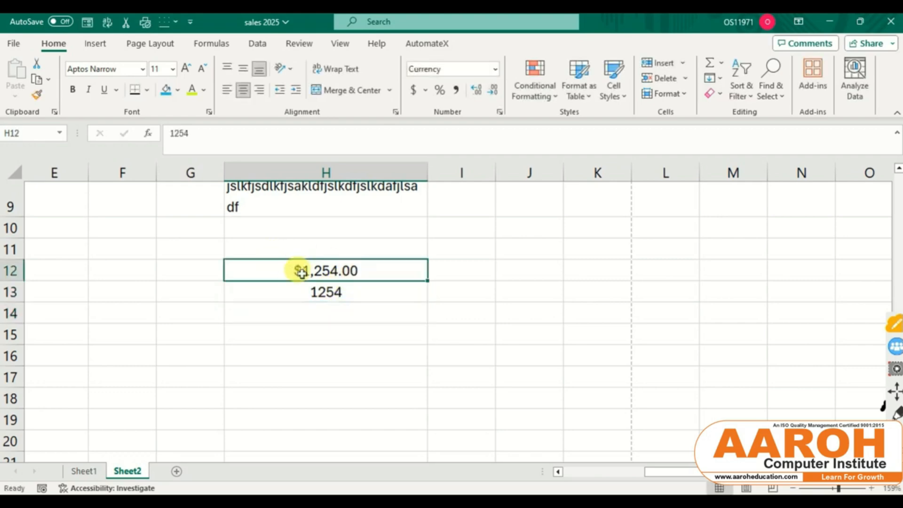
click(425, 91)
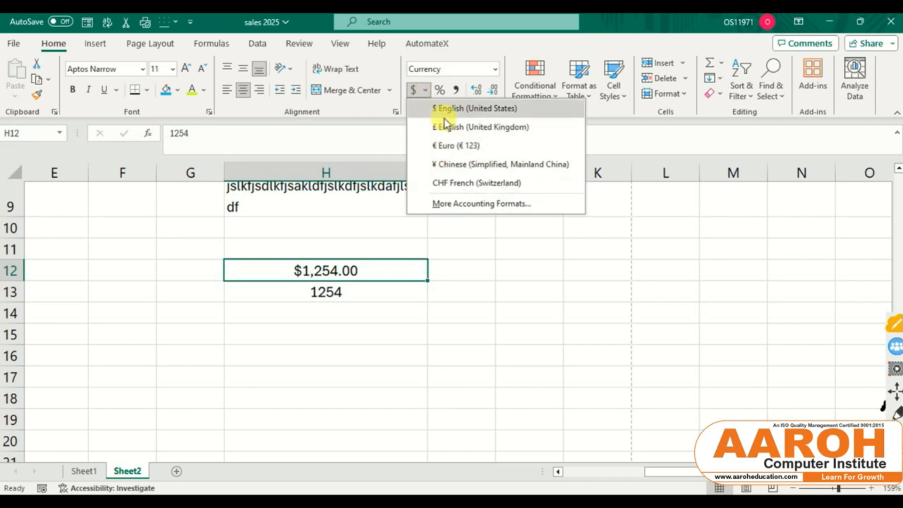
click(456, 206)
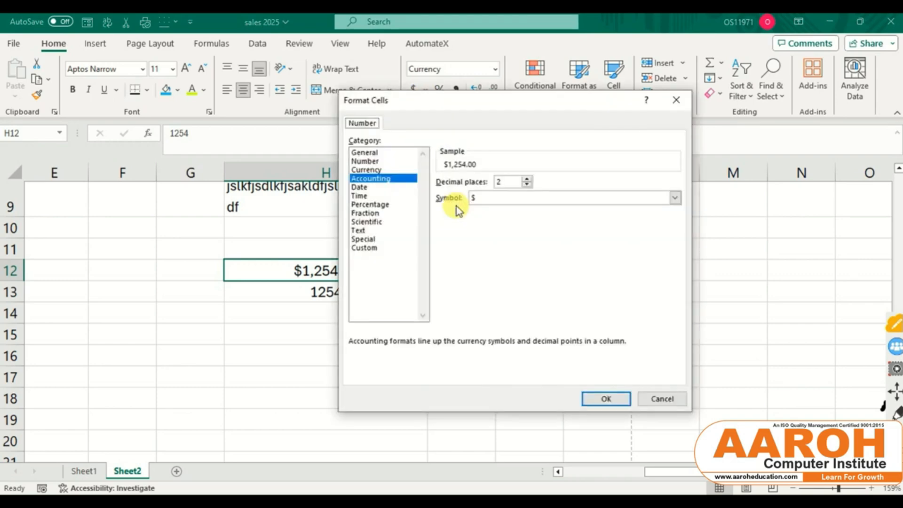
click(502, 196)
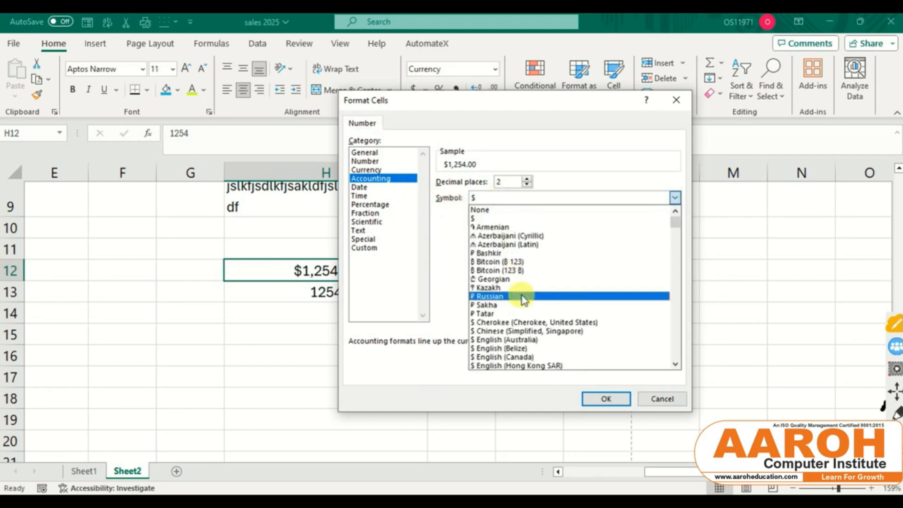
drag(677, 227, 679, 259)
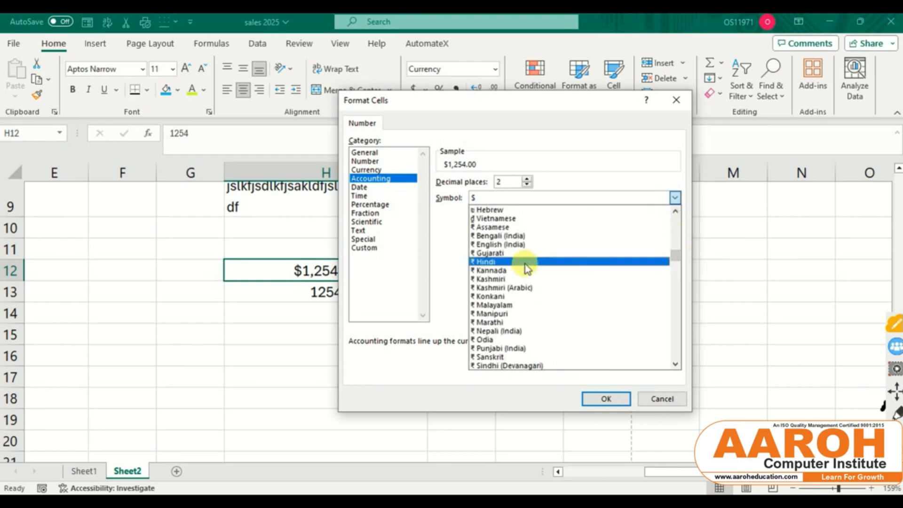
click(524, 266)
click(602, 398)
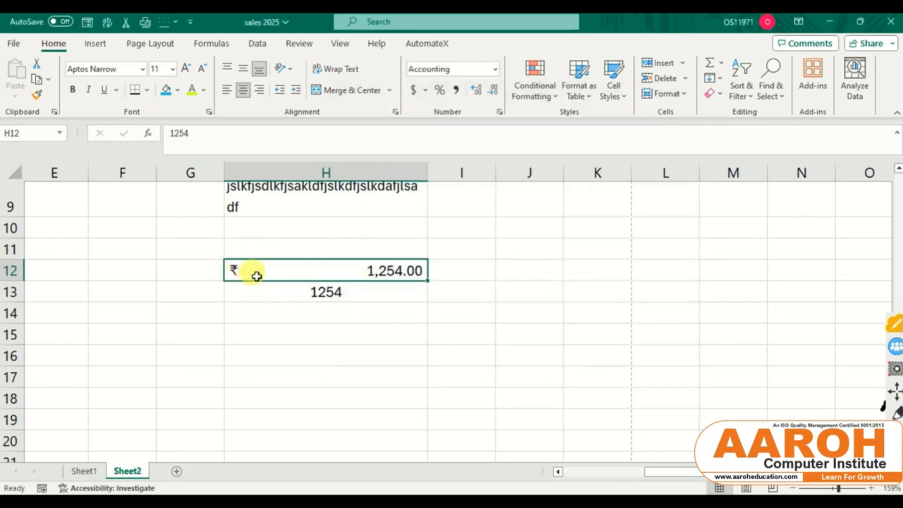
Step: Fill H14 with 10 as a percentage, using the Percentage number format, so the cell holds 10%
click(313, 288)
click(328, 310)
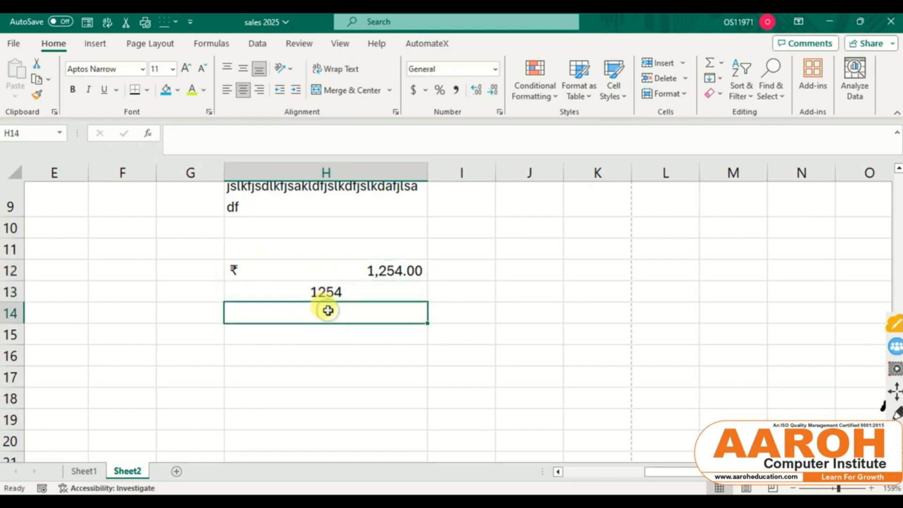
text(10)
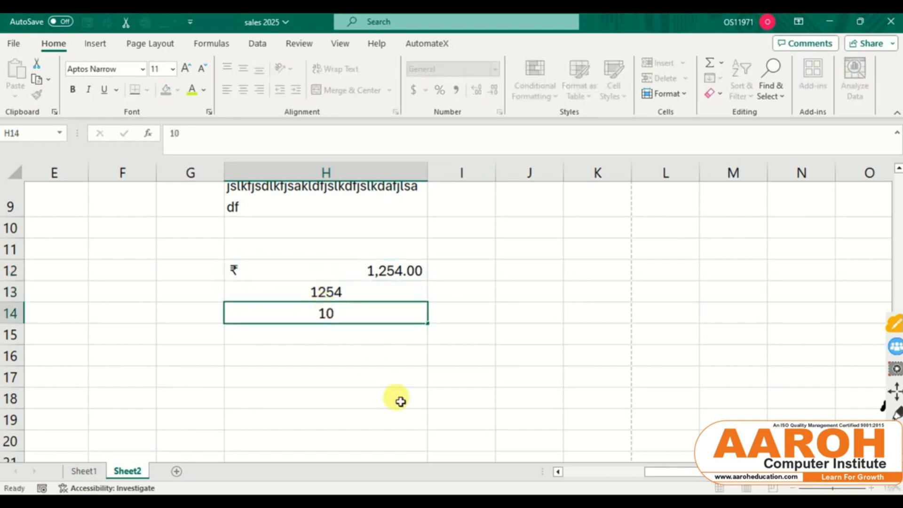
click(399, 400)
click(353, 306)
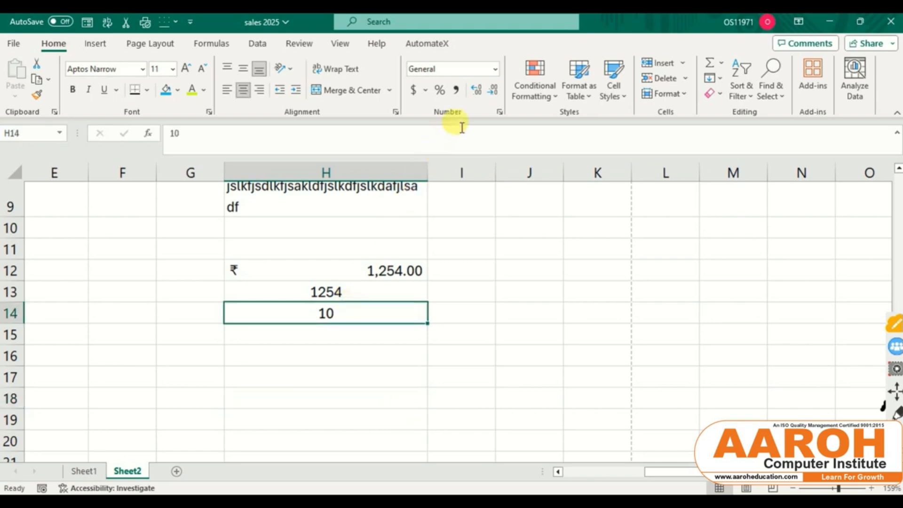
click(495, 70)
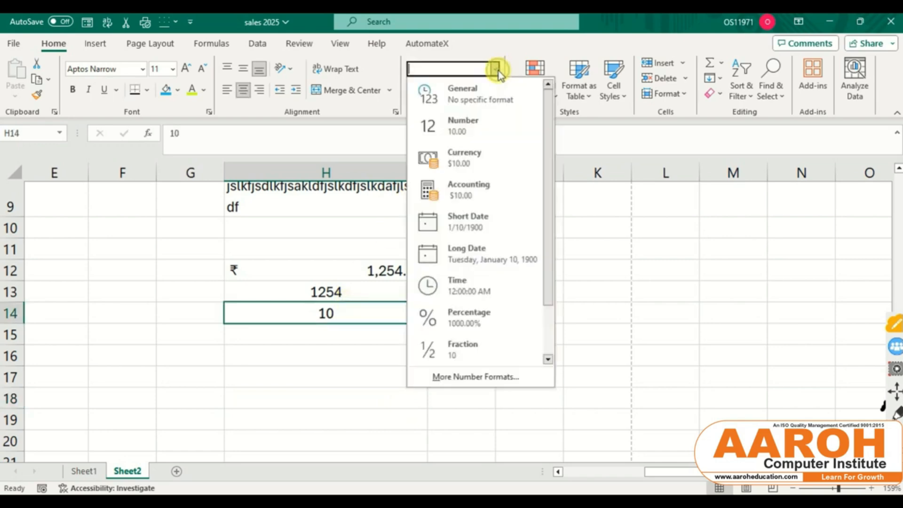
click(493, 309)
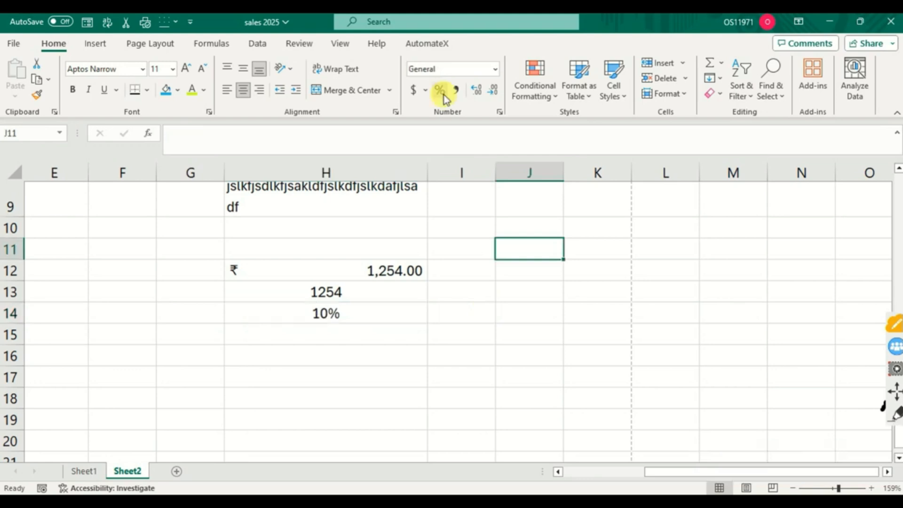
Step: Apply Percent Style to the empty cell J11 and enter 5 in it
click(444, 95)
text(5)
key(Return)
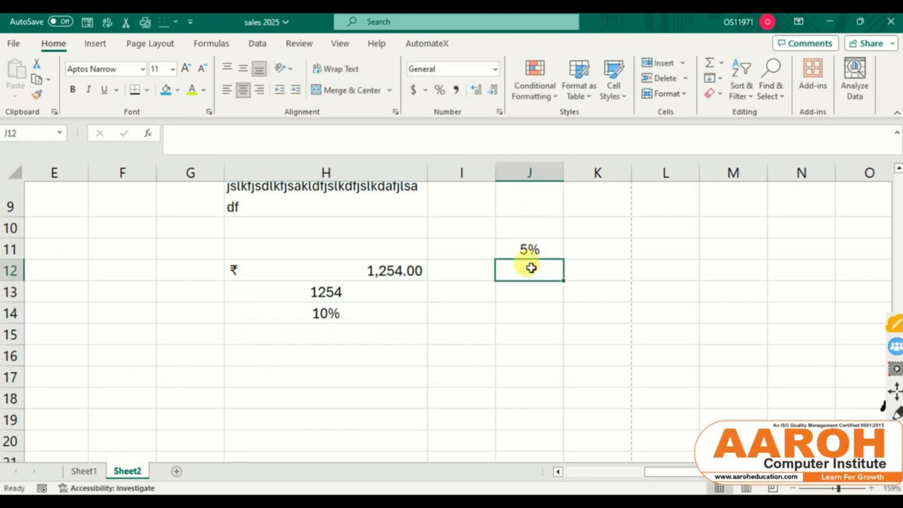
Step: Enter 5 in the unformatted cell J15 and apply Percent Style to the existing number
click(535, 328)
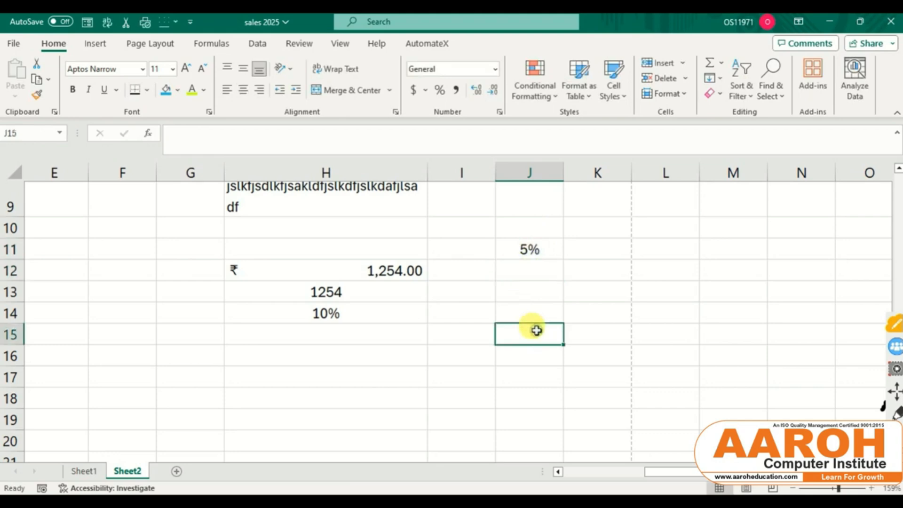
text(5)
key(Return)
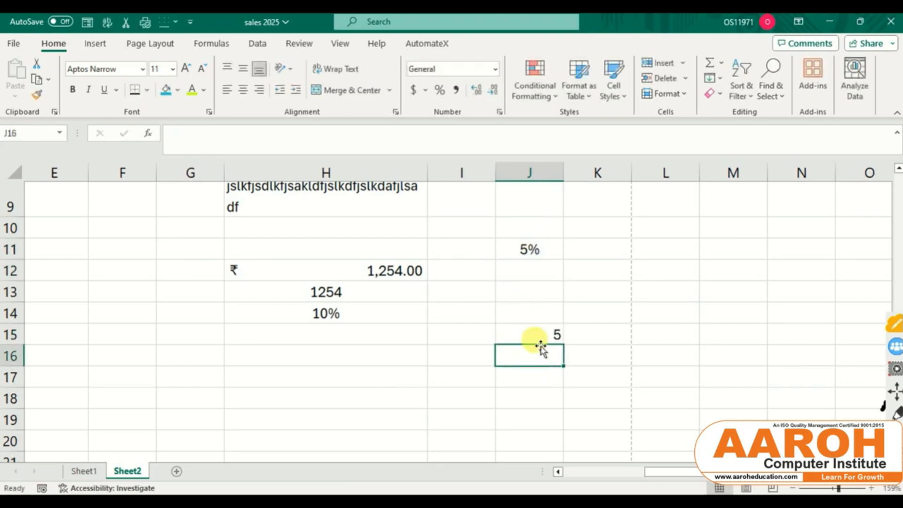
click(541, 338)
click(439, 90)
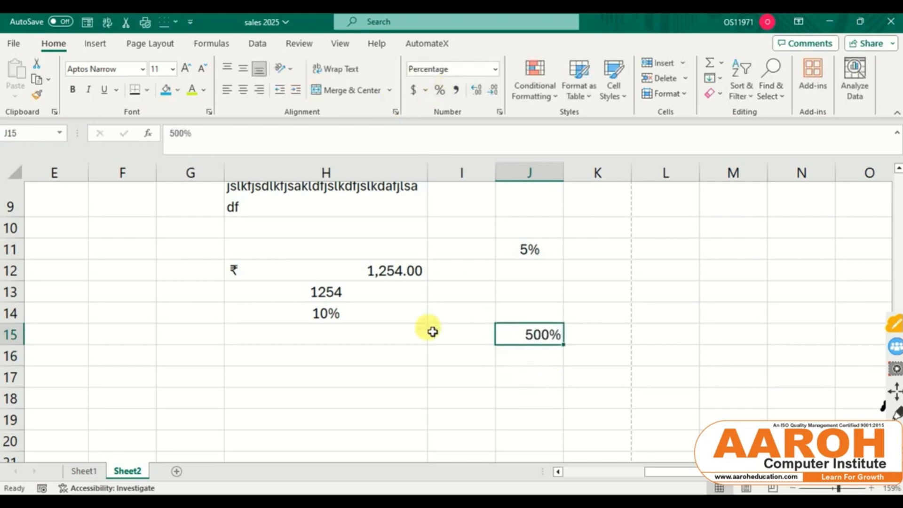
Step: Format the empty cell G14 with Percent Style and enter 8 in it
click(189, 314)
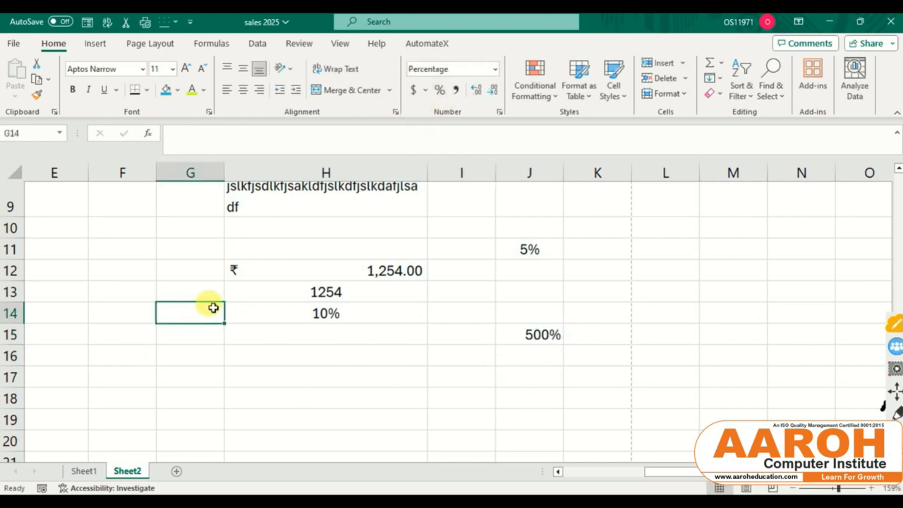
text(8)
key(Return)
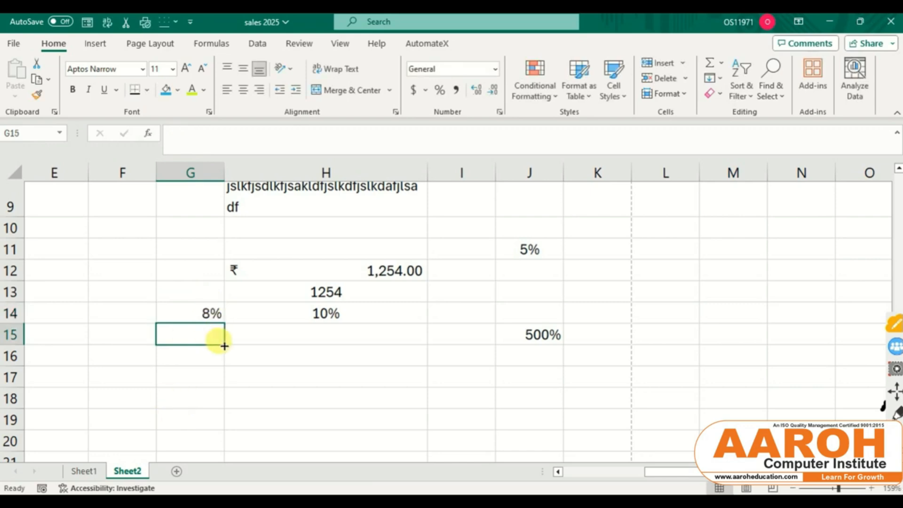
click(367, 380)
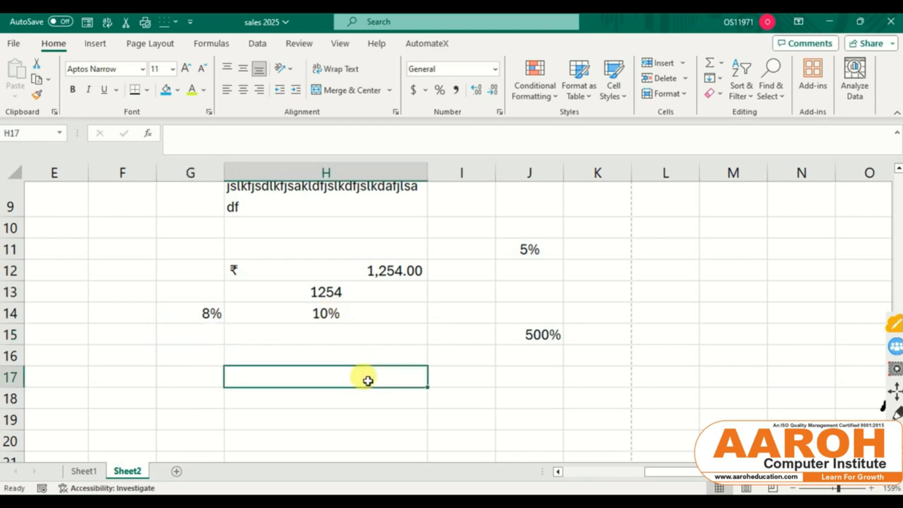
text(1452)
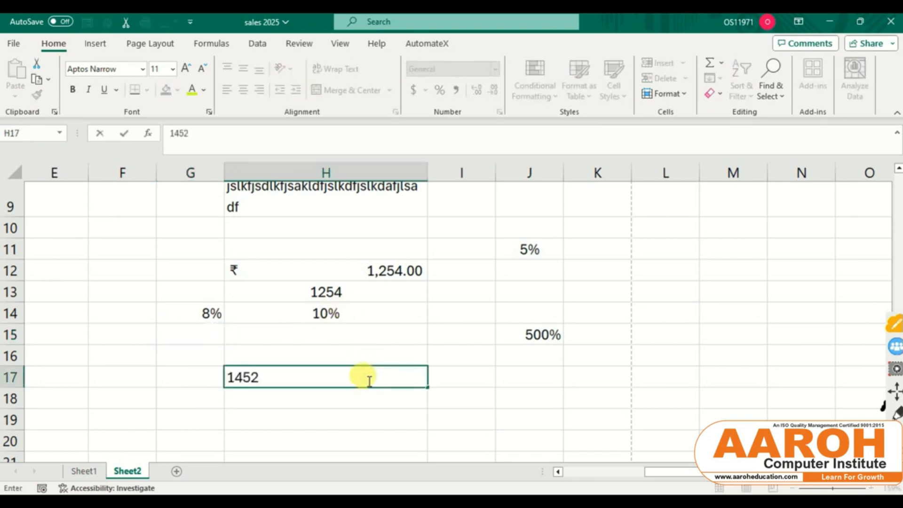
text(525255)
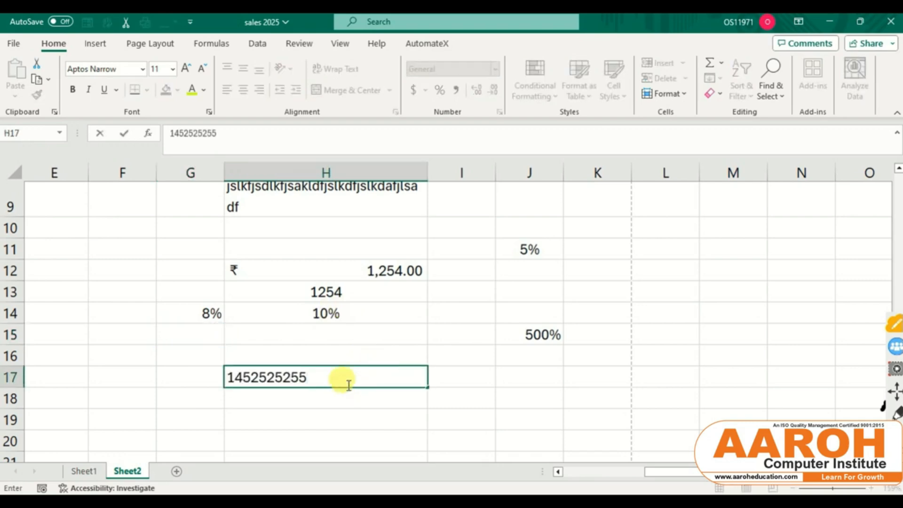
click(353, 397)
click(332, 378)
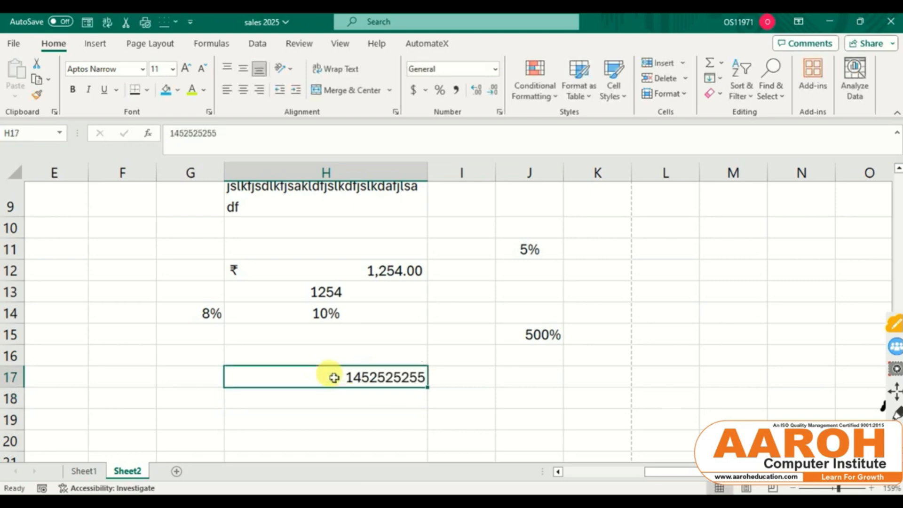
click(456, 90)
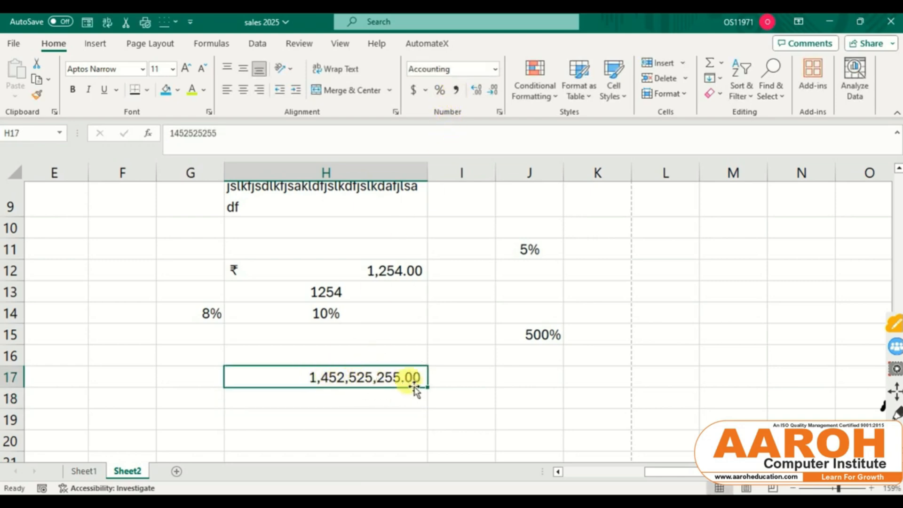
Step: Decrease and increase the decimal places of the number in H17, finishing with no decimals
scroll(325, 377, up, 5)
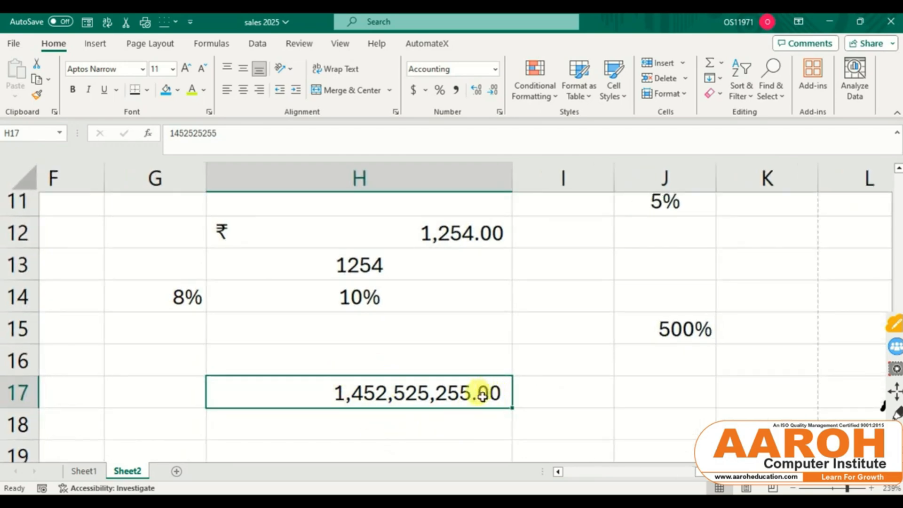
click(496, 89)
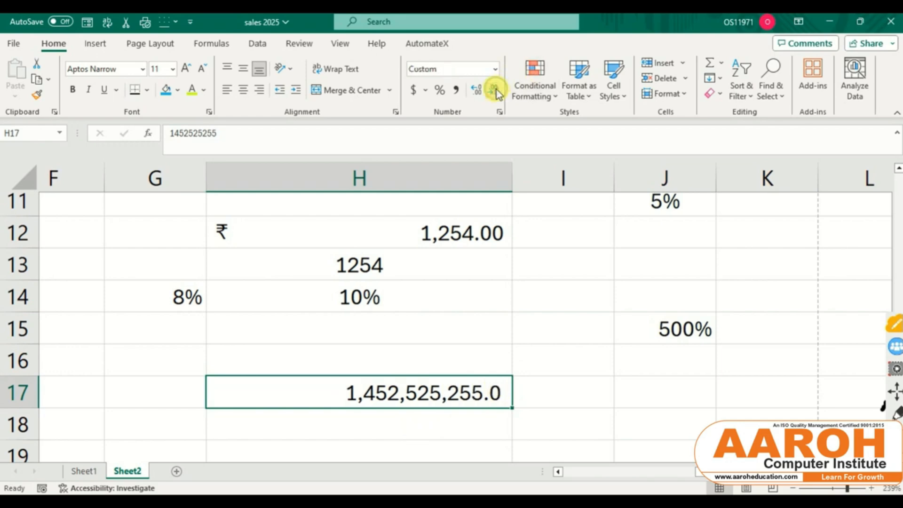
click(496, 89)
click(482, 93)
click(482, 93)
click(482, 94)
click(494, 91)
click(494, 90)
click(494, 90)
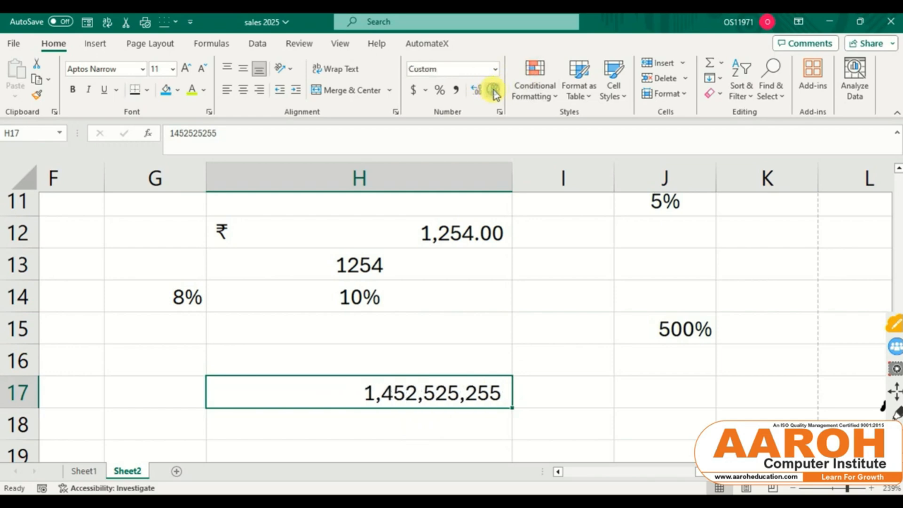
Step: Enter the date 10/04/2025 in I16
click(557, 352)
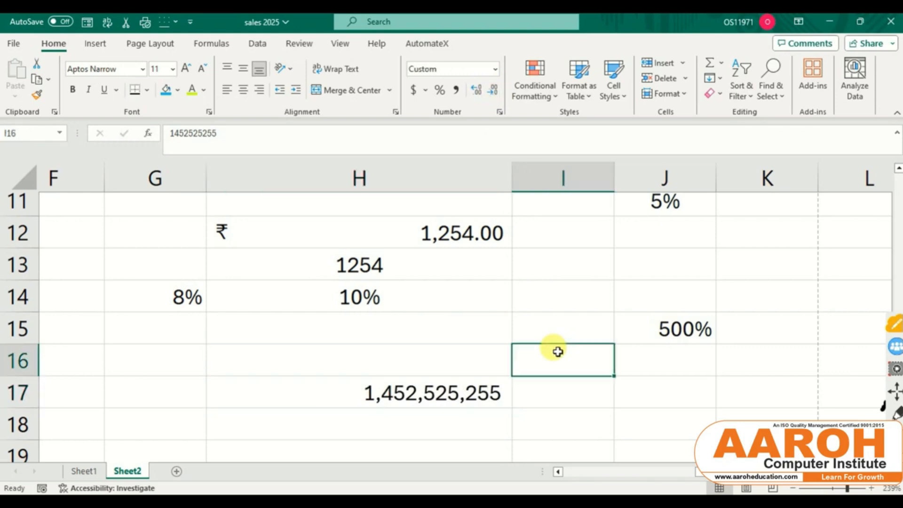
text(1)
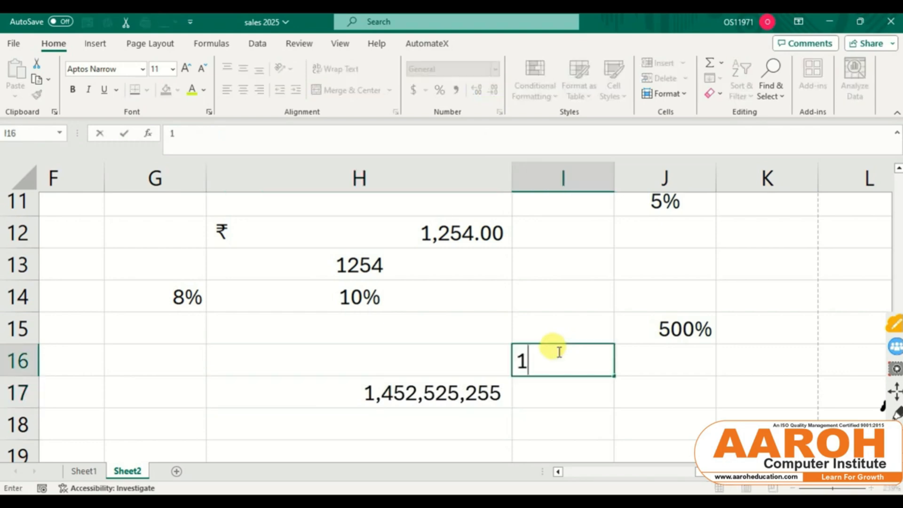
text(0/0)
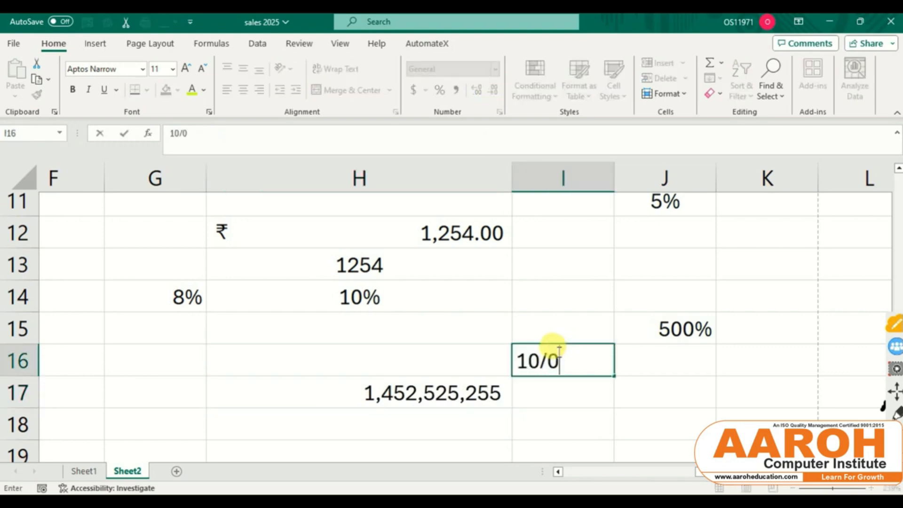
text(4/202)
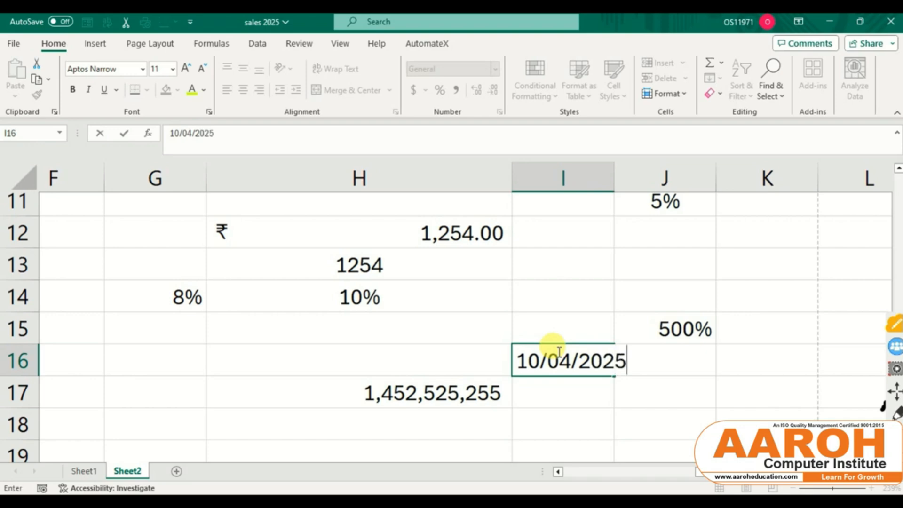
text(5)
click(598, 422)
click(590, 371)
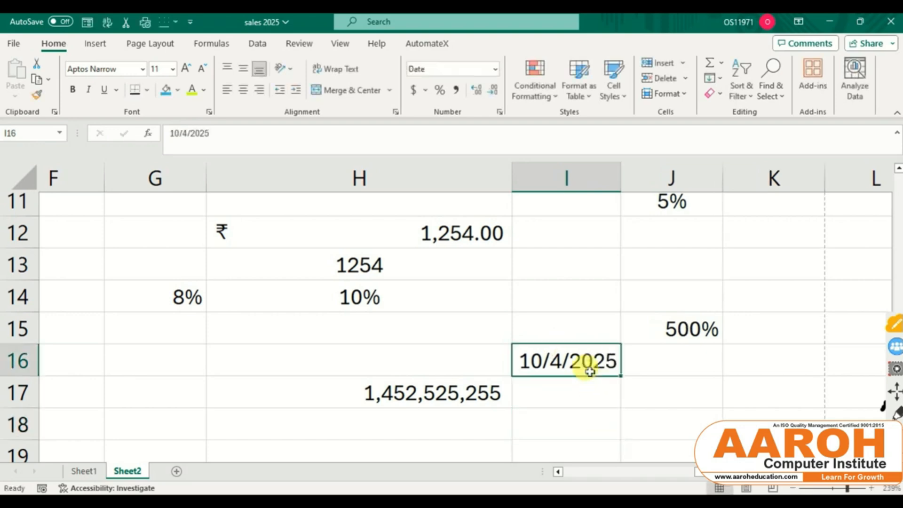
Step: Format the date in I16 as Long Date and widen column I until the full date fits
drag(624, 182, 686, 178)
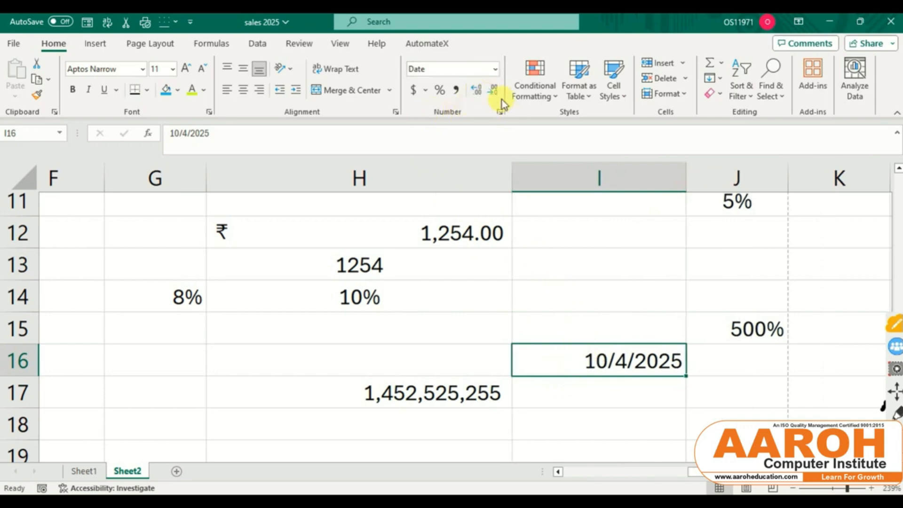
click(495, 69)
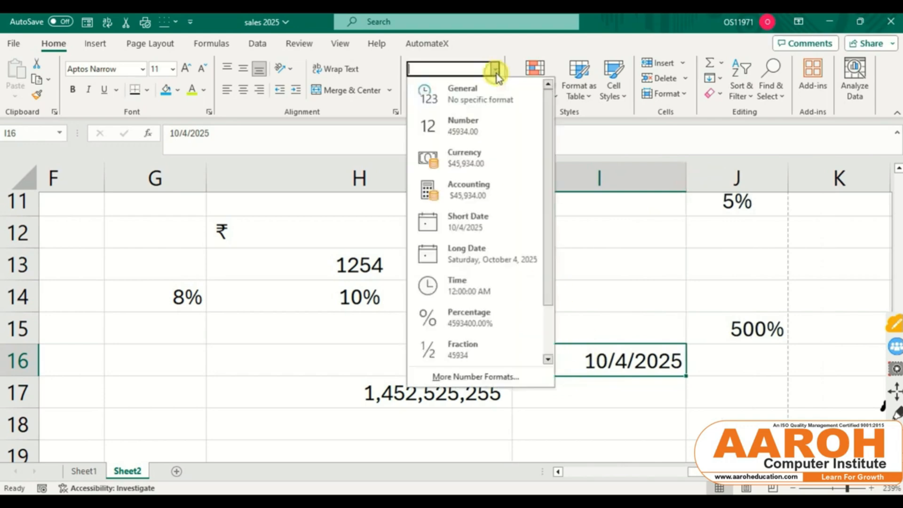
click(483, 259)
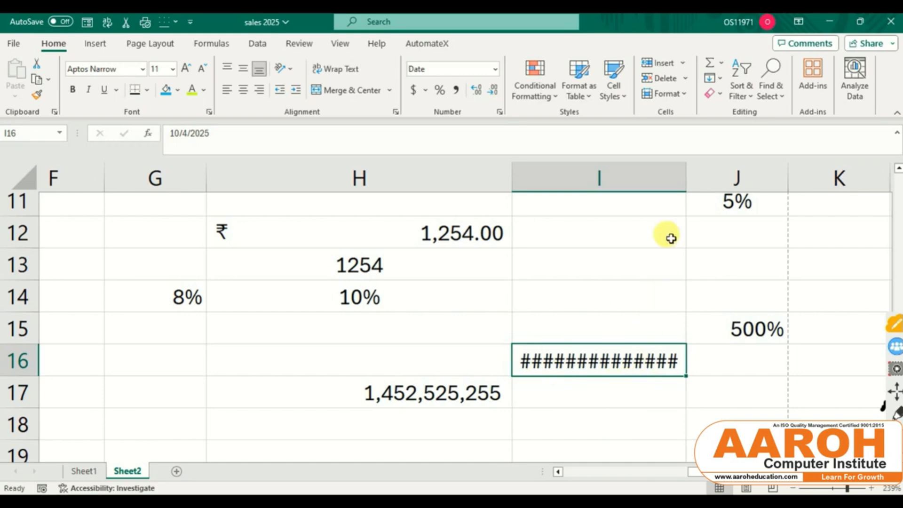
drag(685, 177, 793, 193)
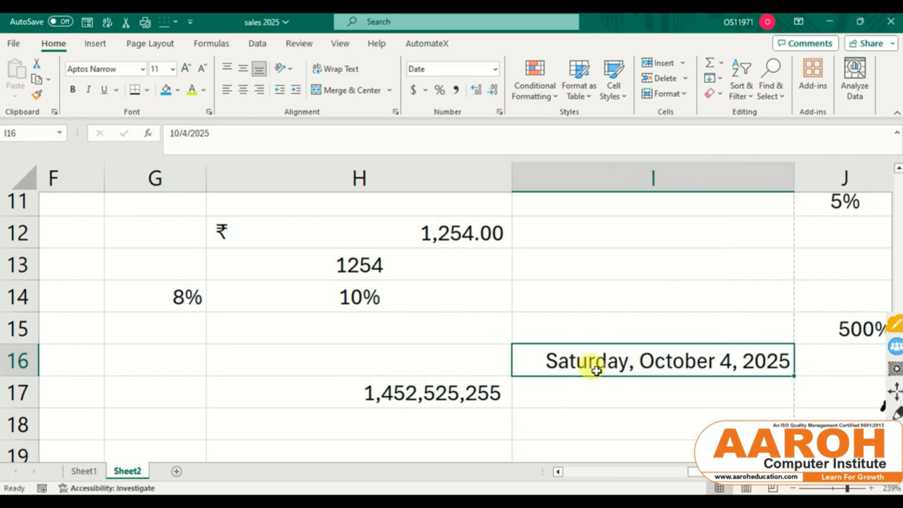
click(547, 333)
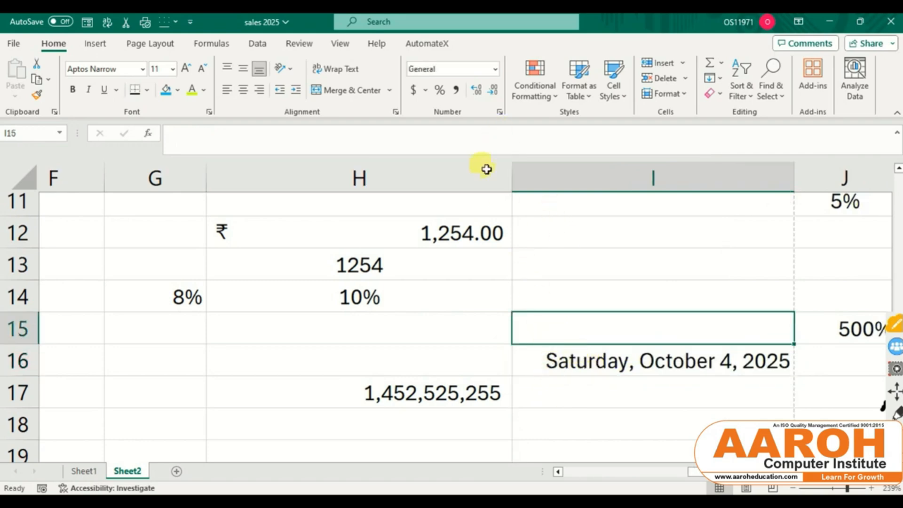
click(494, 71)
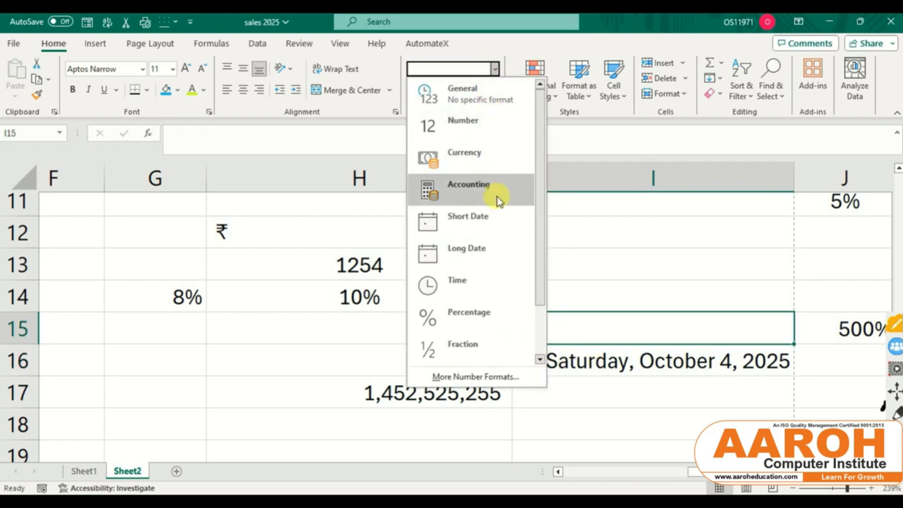
click(583, 229)
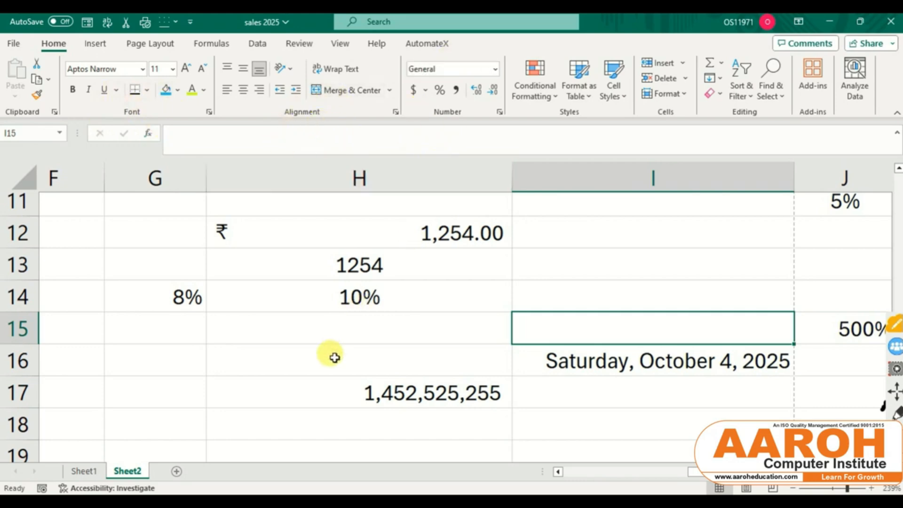
Step: Enter the text test in H19
scroll(335, 358, down, 1)
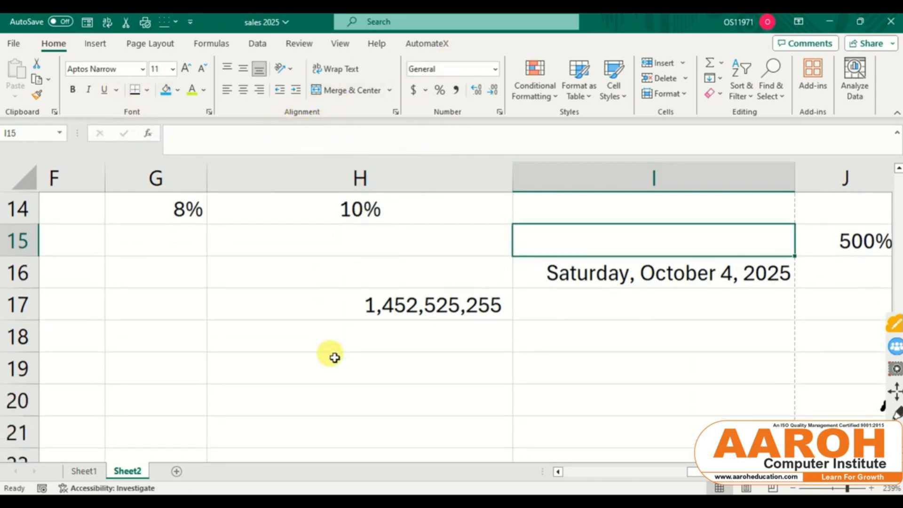
click(340, 362)
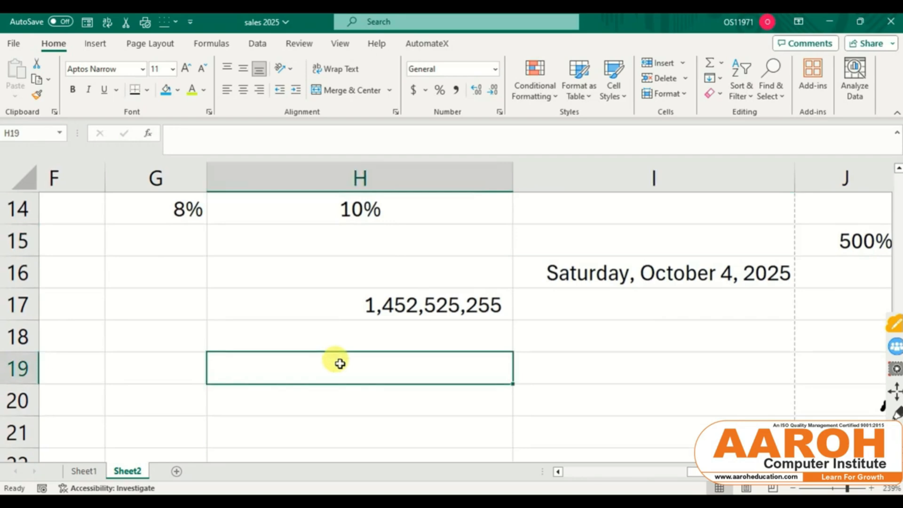
text(test)
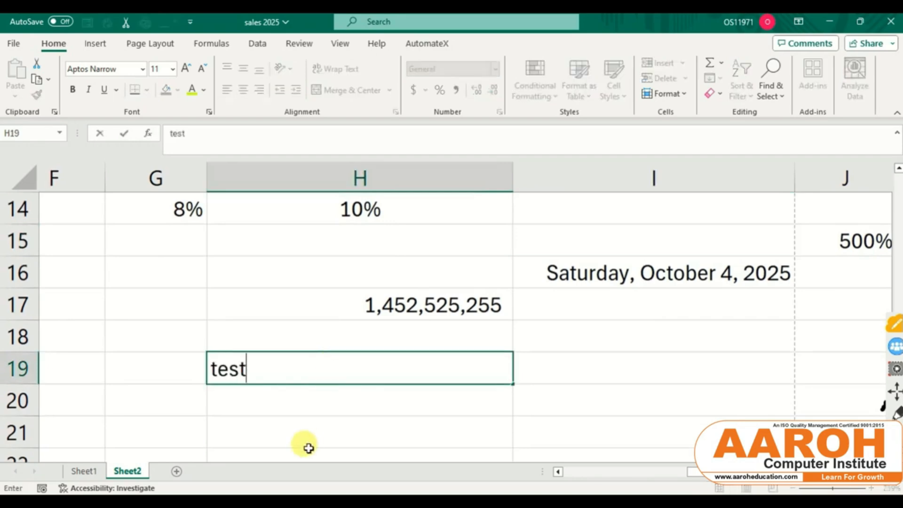
click(328, 414)
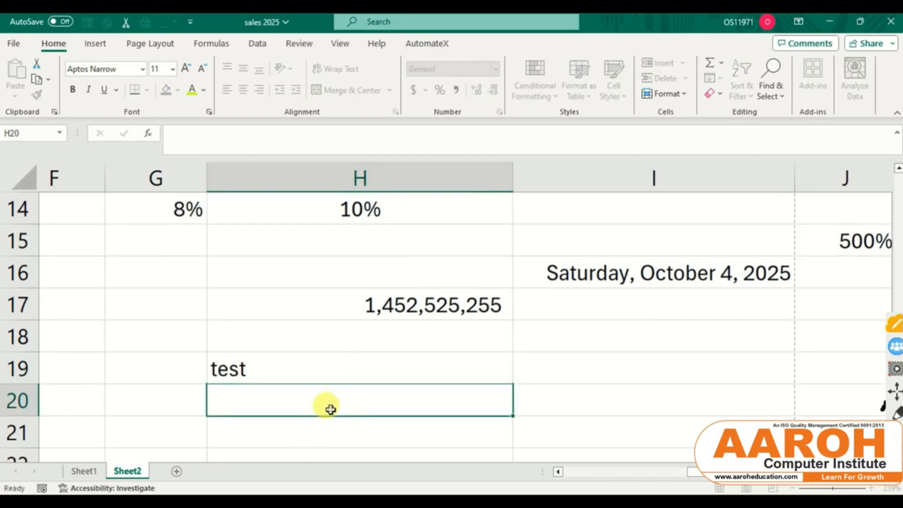
Step: Copy the text in H19 and paste it into I19
click(288, 379)
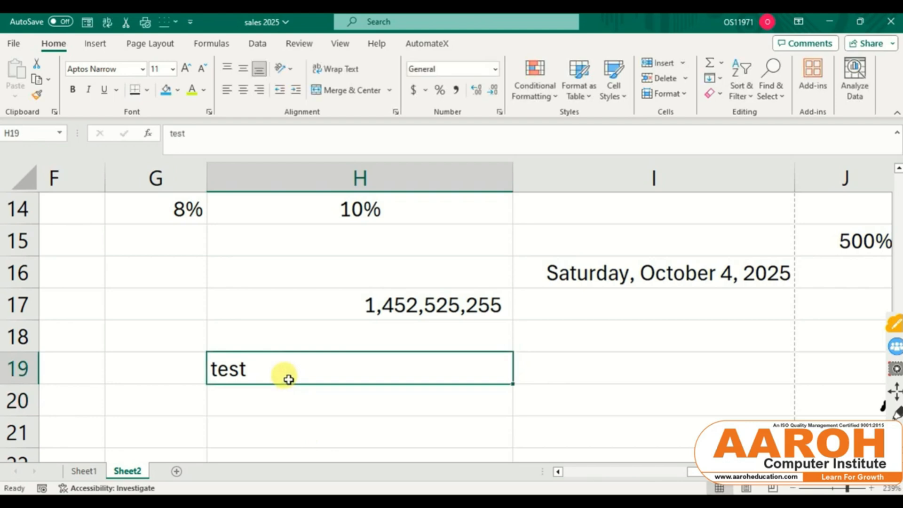
key(ctrl+c)
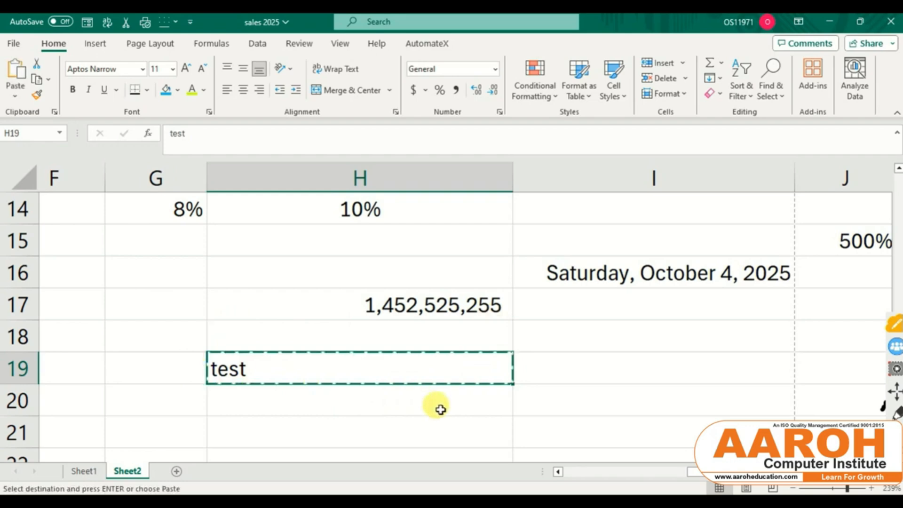
click(582, 375)
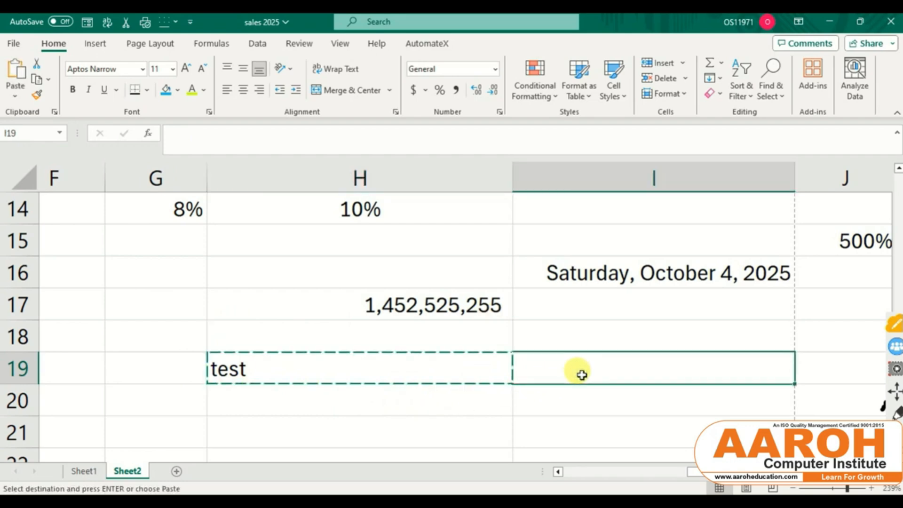
key(ctrl+v)
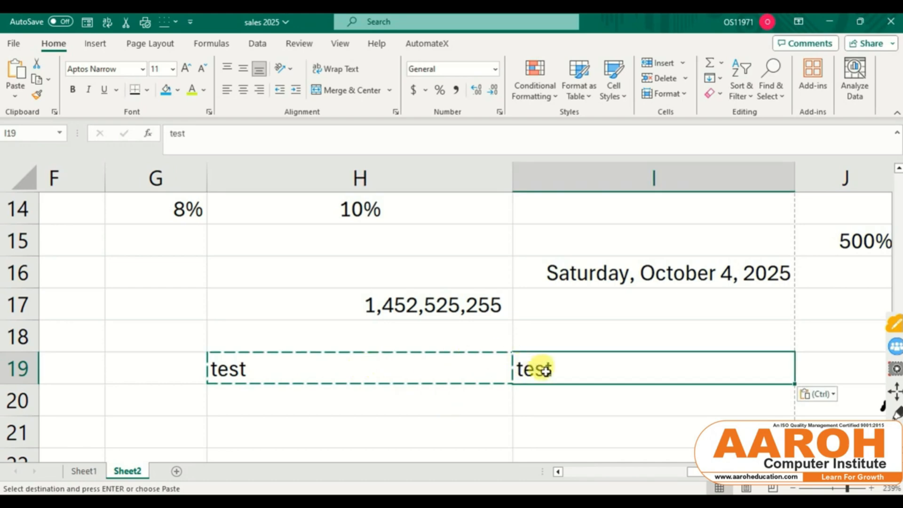
Step: Clear the contents of H19 and fill the empty cell with a light blue theme colour
click(442, 367)
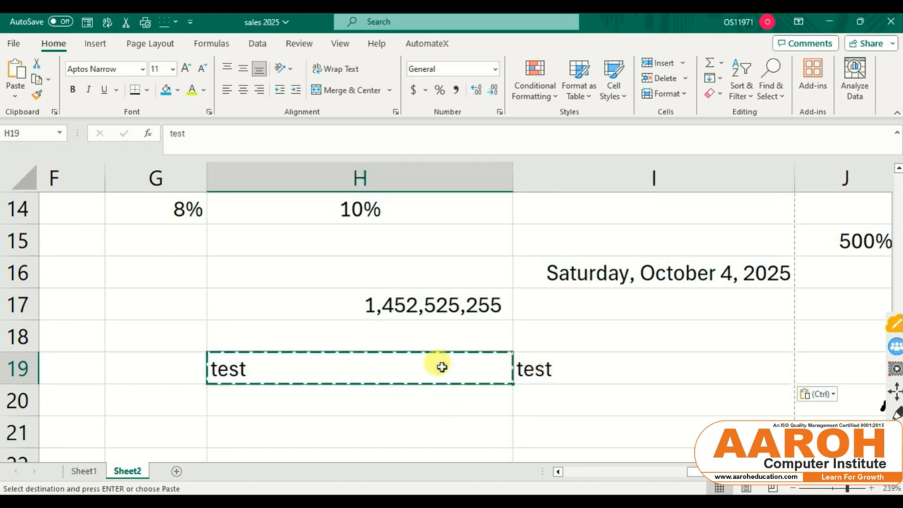
click(37, 66)
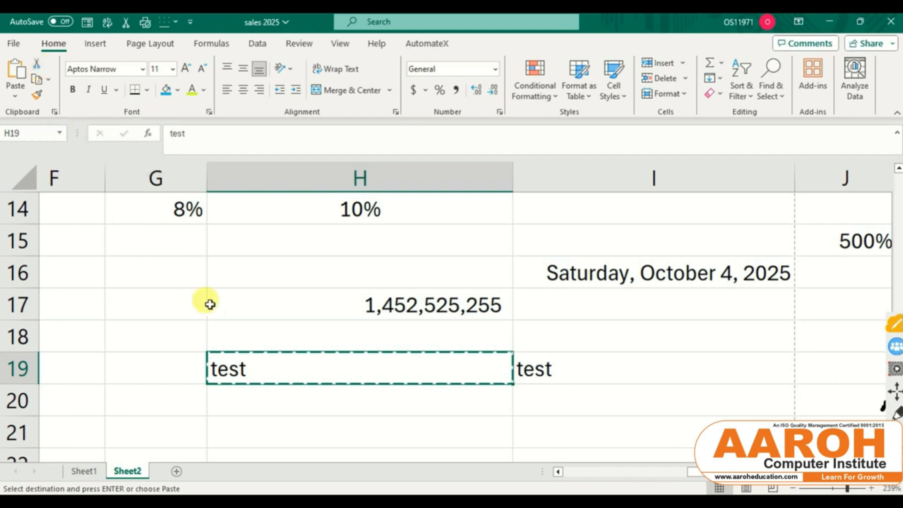
click(301, 417)
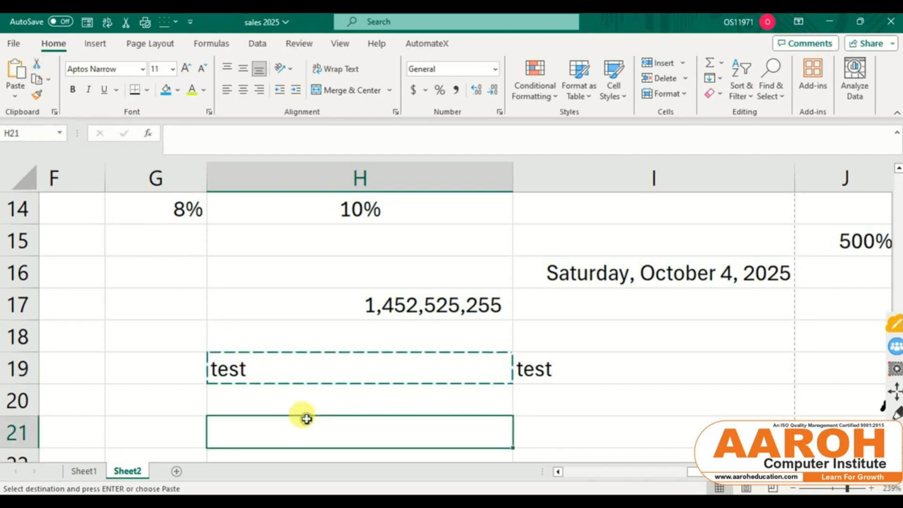
click(320, 382)
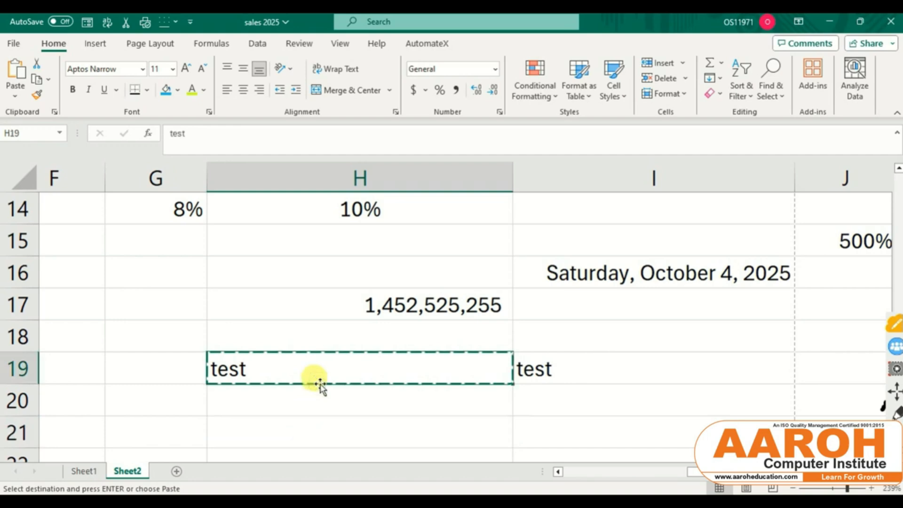
key(Delete)
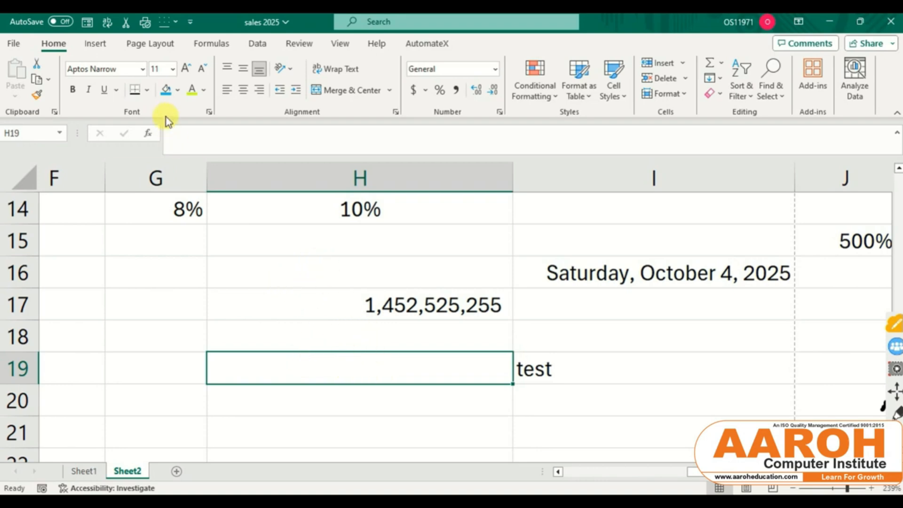
click(179, 91)
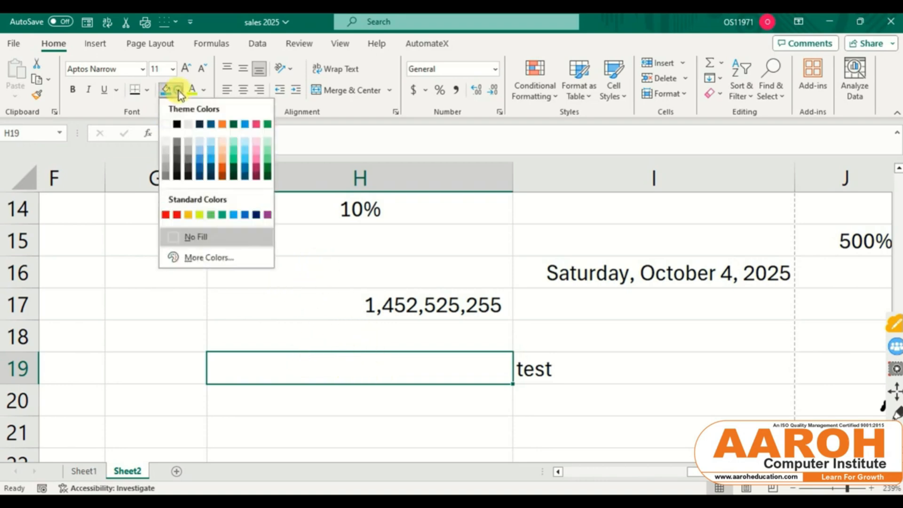
click(210, 140)
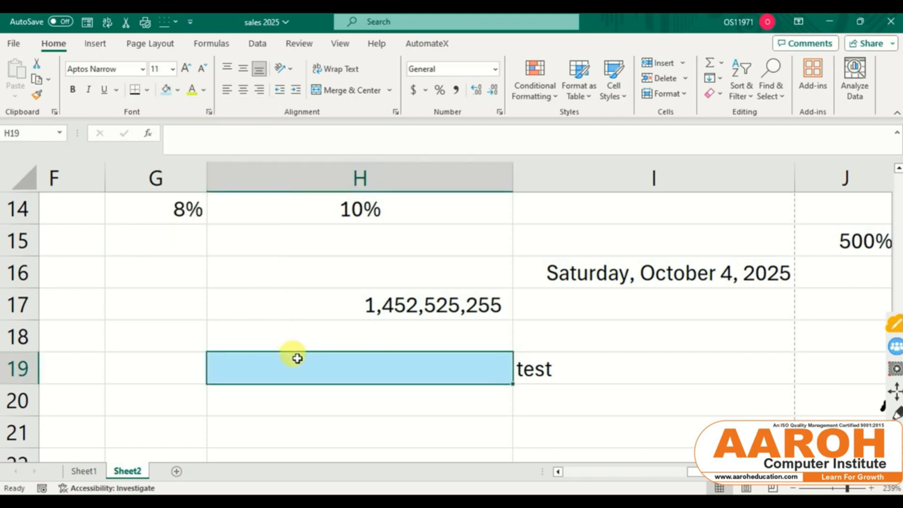
Step: Make cell H19 bold and enter the text AAROH COMPUTER in it
click(77, 96)
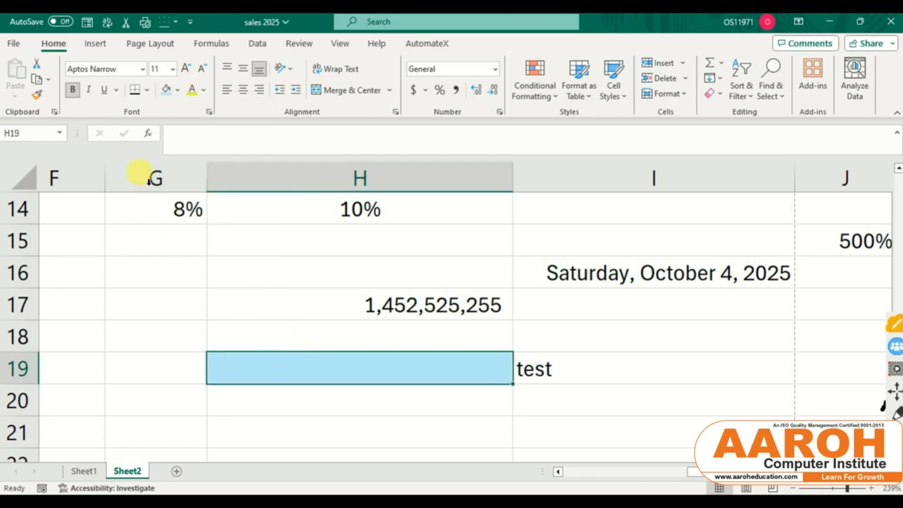
double_click(317, 371)
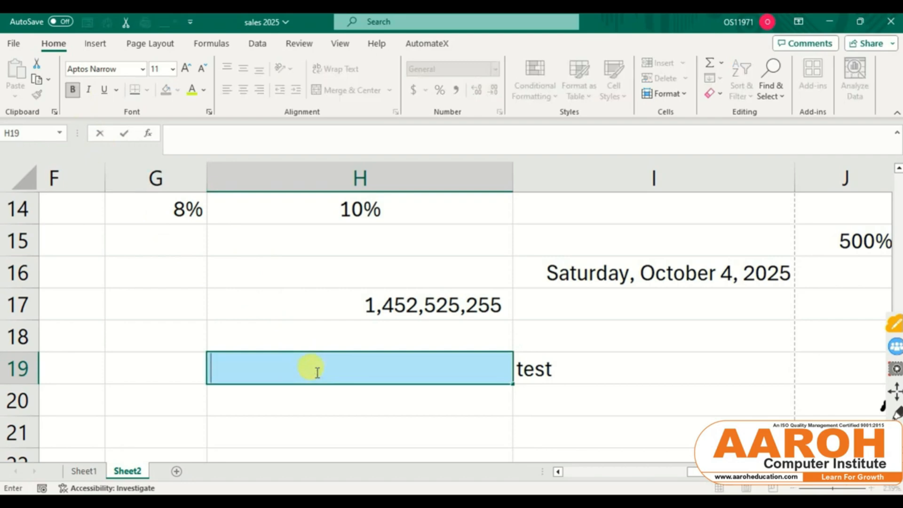
text(AAROH COMPUTER)
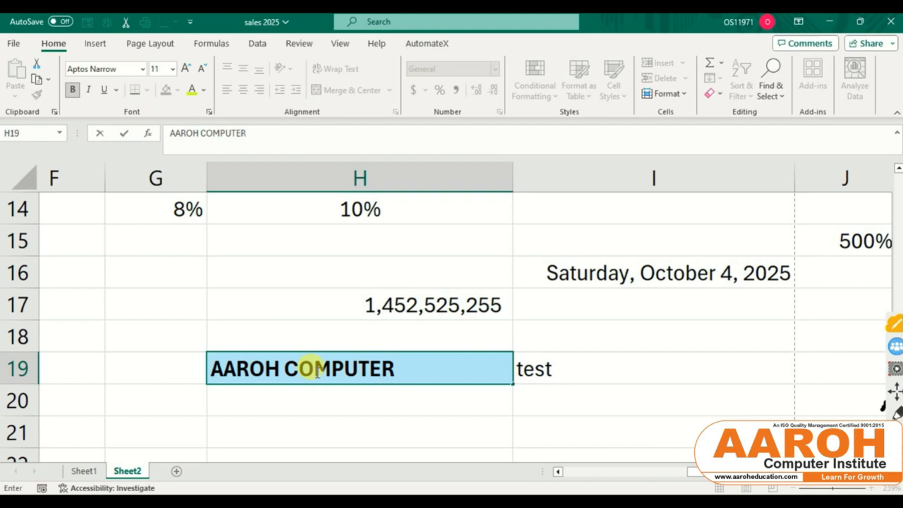
click(371, 432)
Step: Italicize the text in H19 and set its font colour to the dark blue theme colour
click(373, 371)
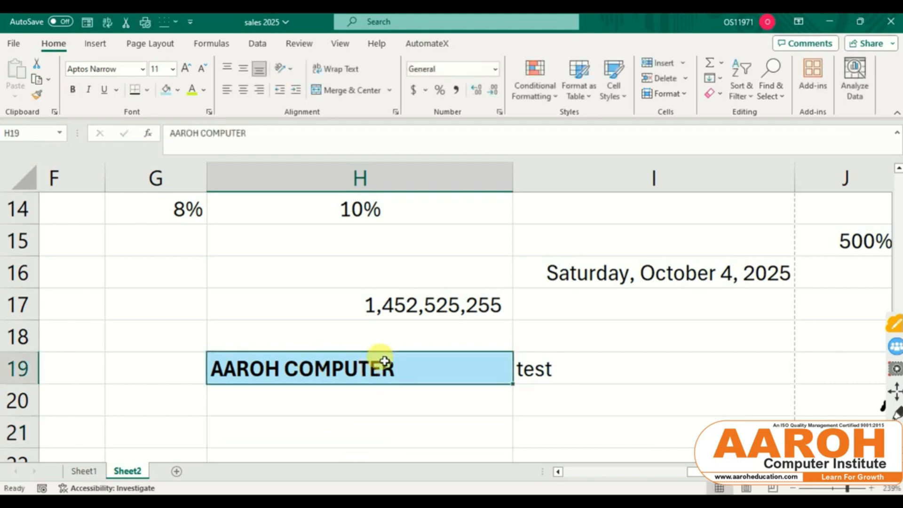
click(89, 89)
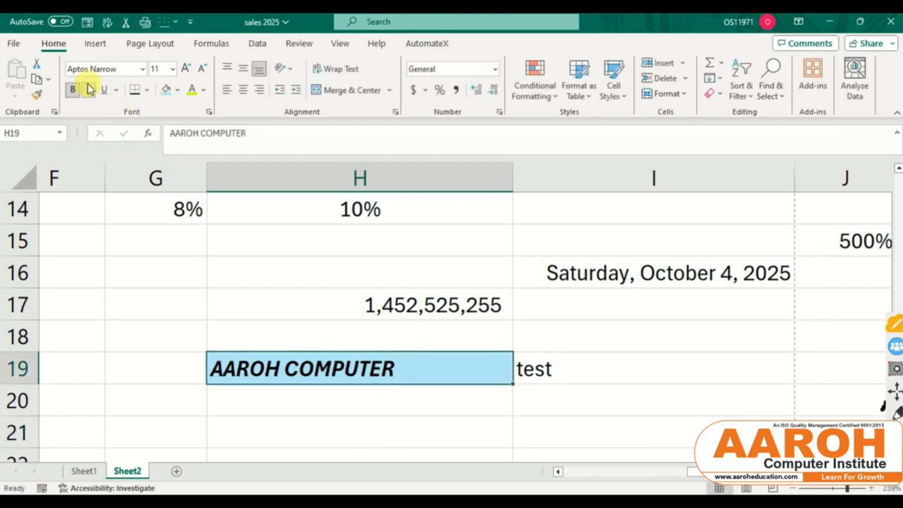
click(205, 92)
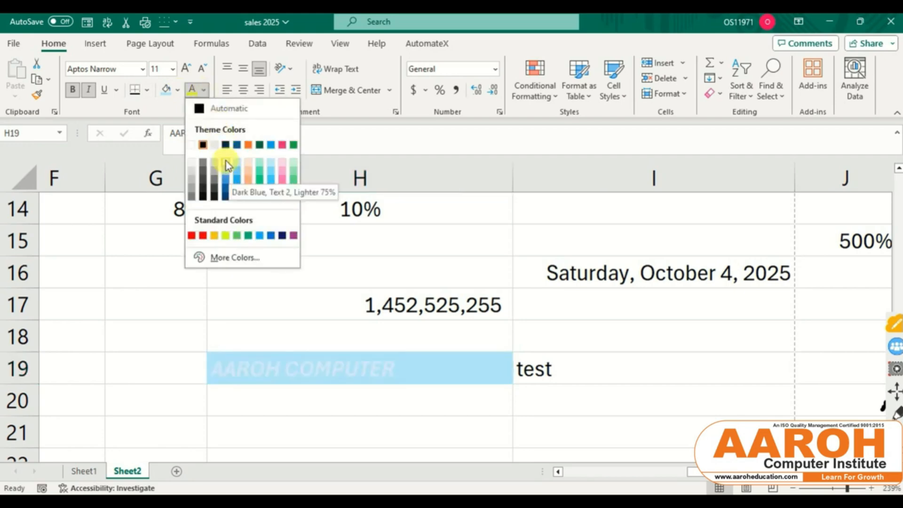
click(226, 145)
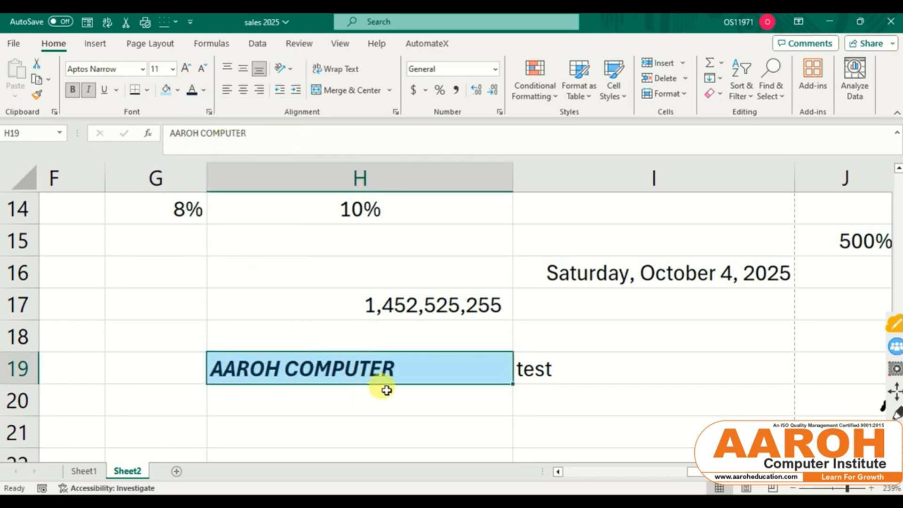
Step: Copy the formatting of H19 to H22 with Format Painter and enter TEST in H22
scroll(385, 389, down, 1)
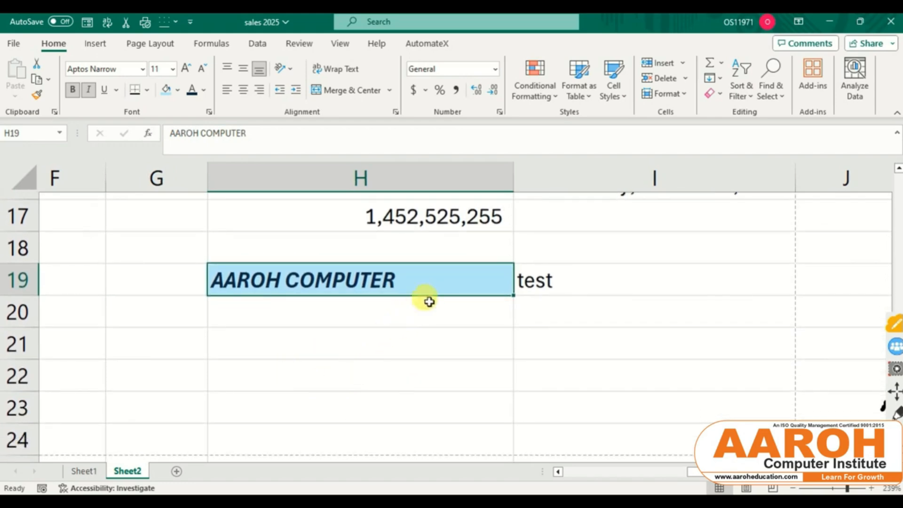
click(38, 97)
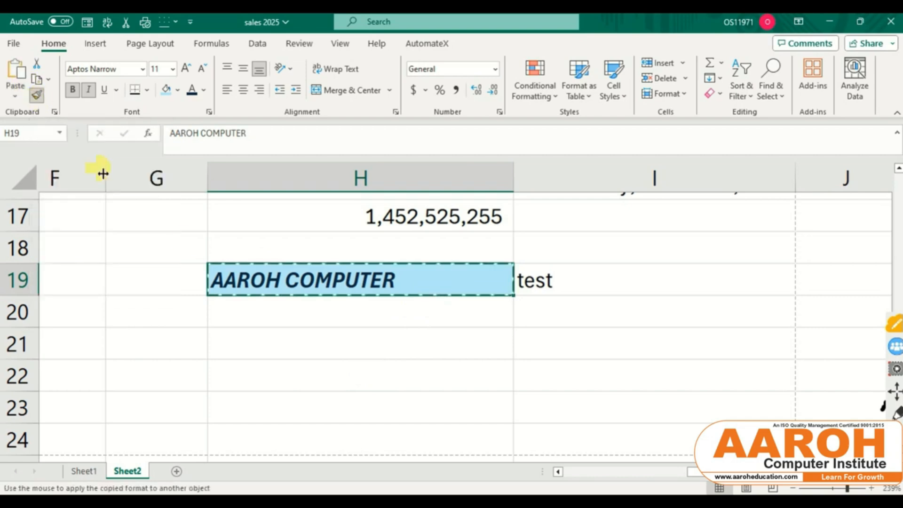
click(285, 363)
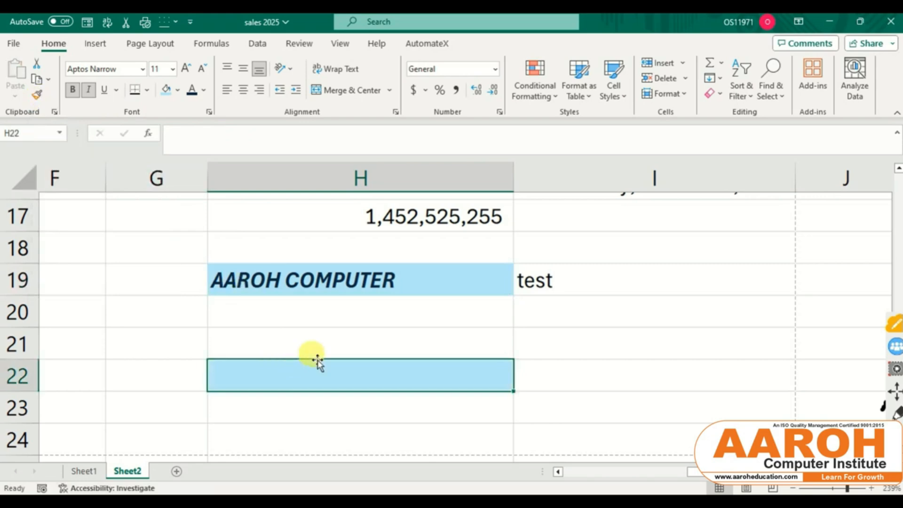
text(TE)
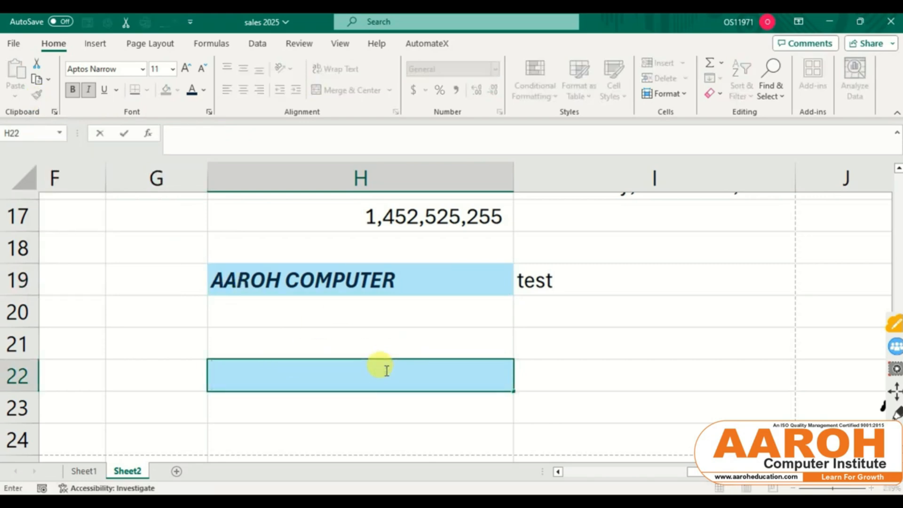
text(ST)
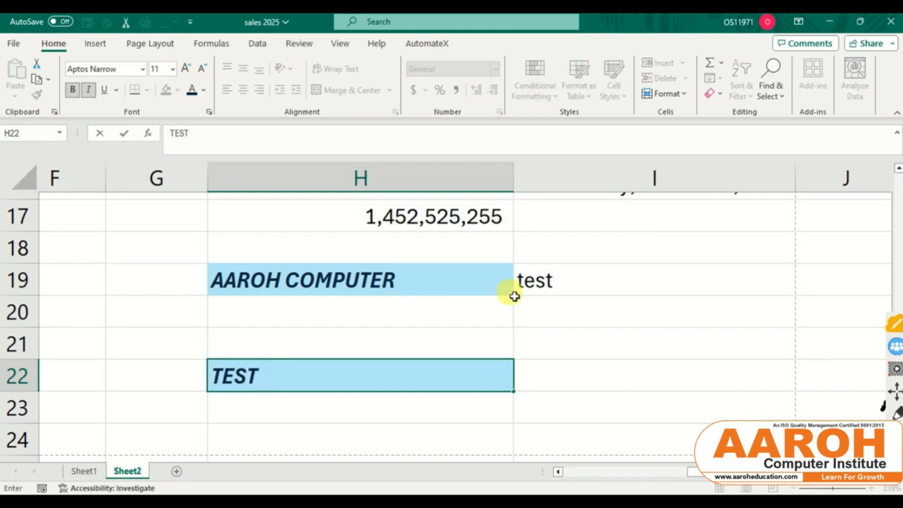
Step: Use Format Painter to apply H19's formatting to I19, and I19's formatting back to H19
click(465, 280)
click(33, 95)
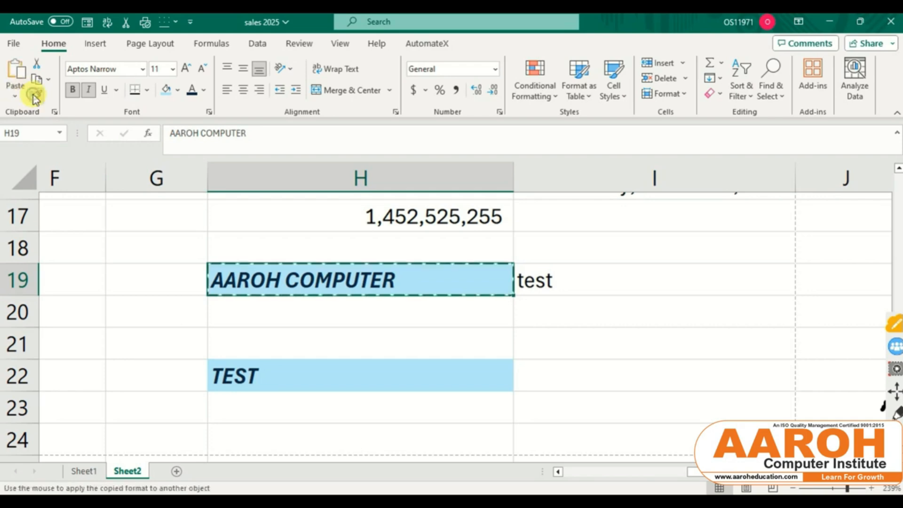
click(538, 282)
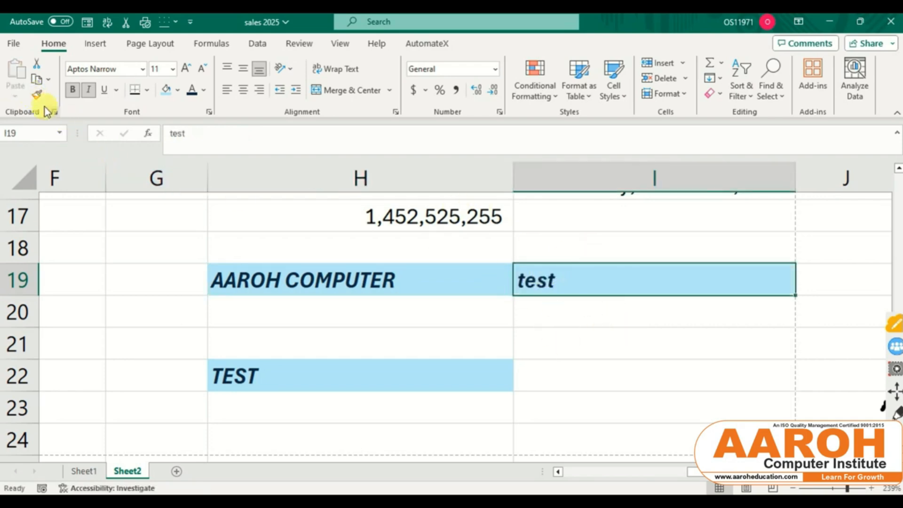
click(33, 96)
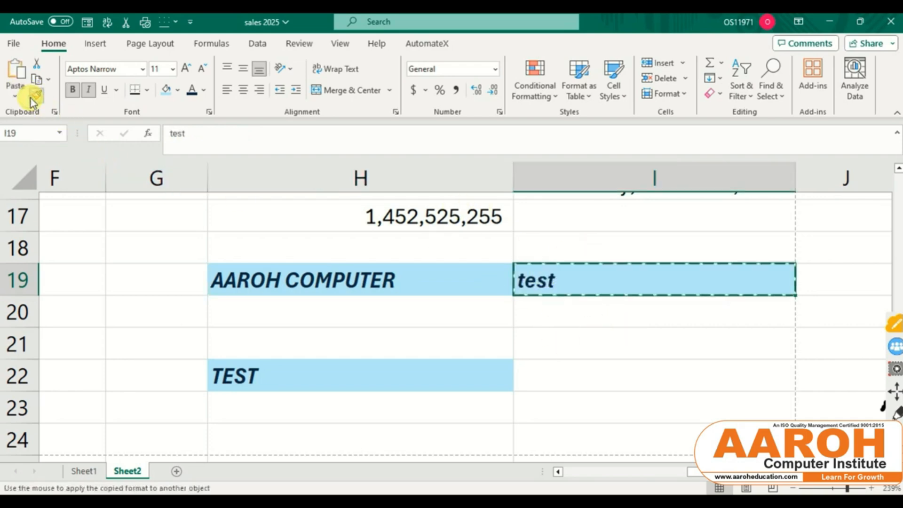
click(304, 281)
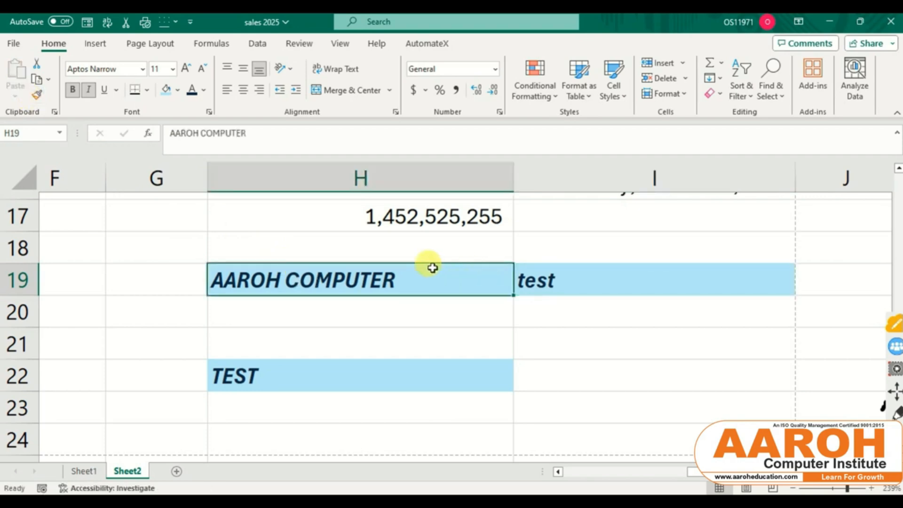
Step: Apply H19's formatting to the number in H17 with Format Painter
click(36, 95)
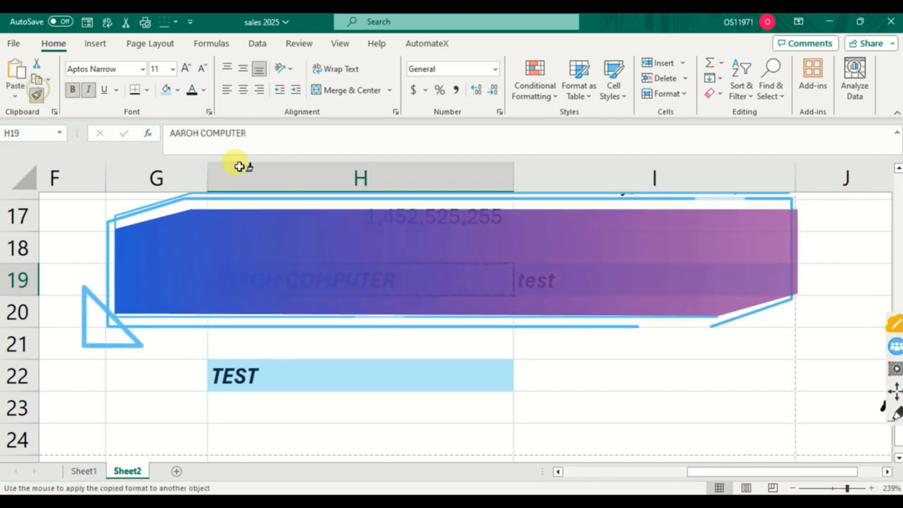
click(362, 207)
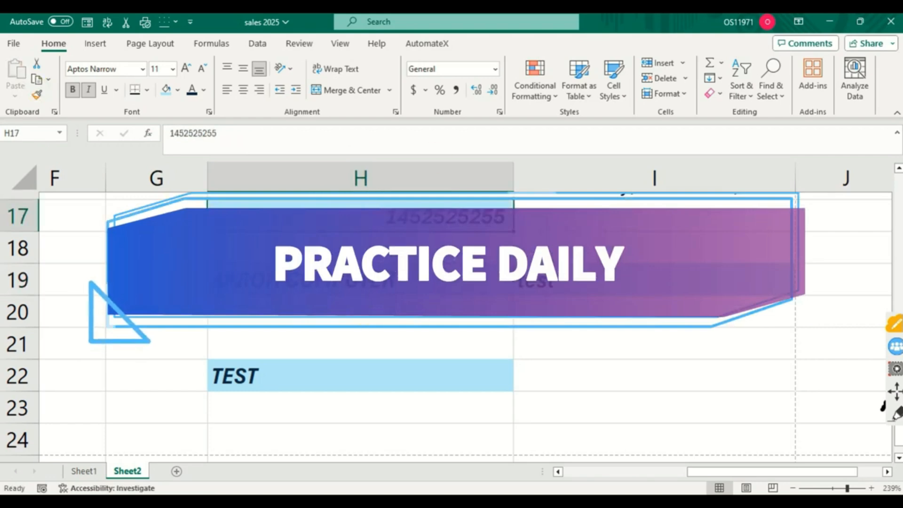
scroll(440, 334, up, 1)
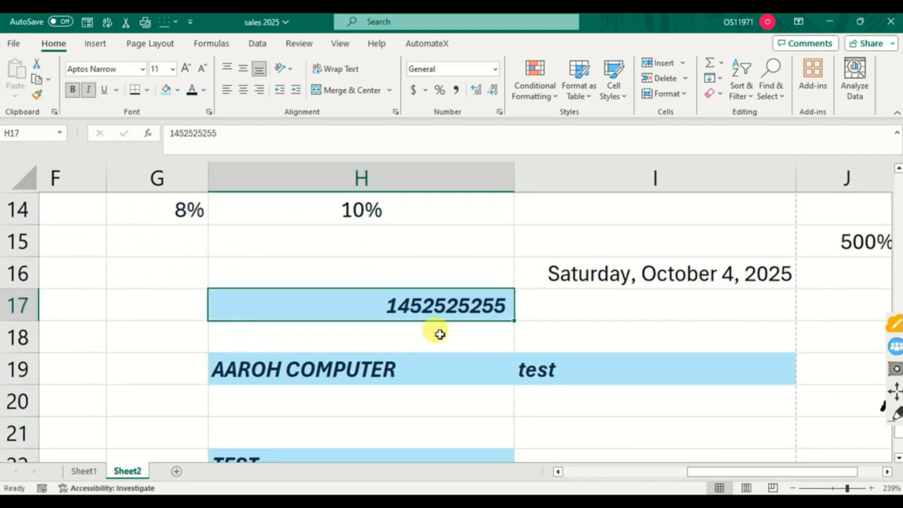
scroll(440, 334, down, 3)
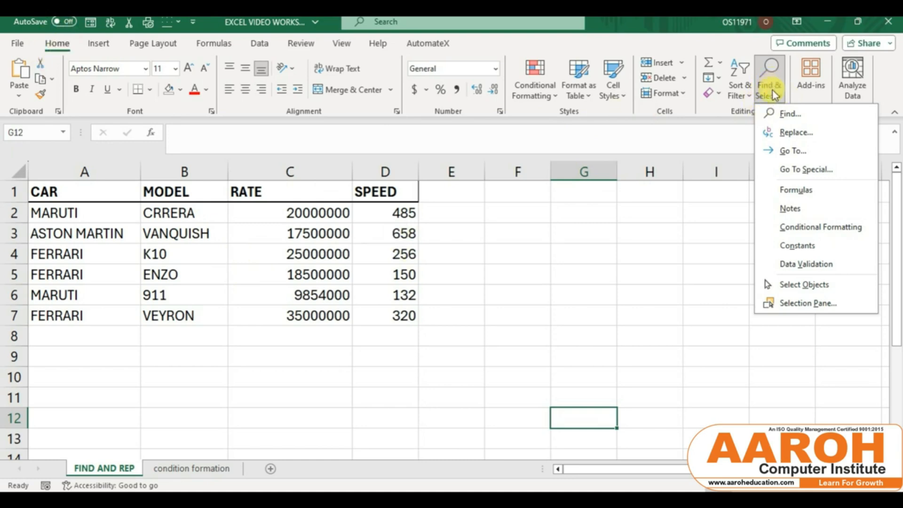
Step: Search the FIND AND REP sheet for MARUTI, stepping through two matches and listing all matches
click(583, 307)
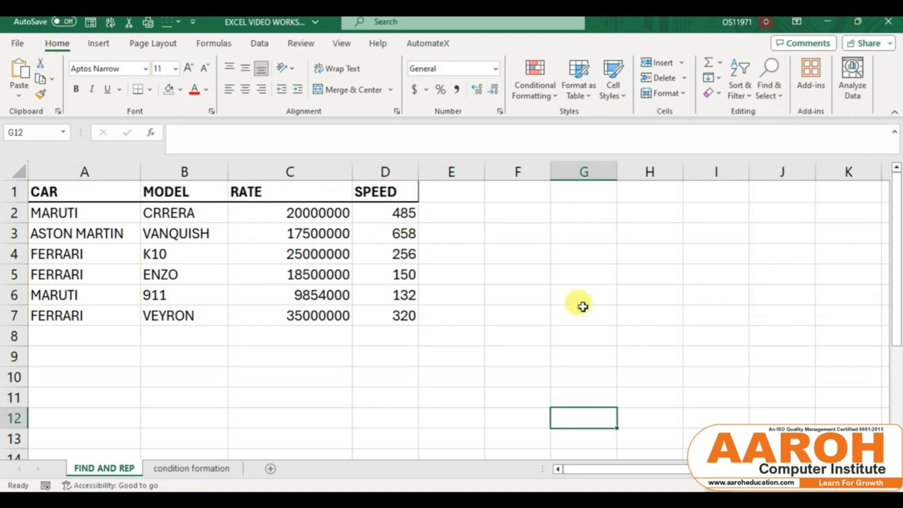
click(772, 98)
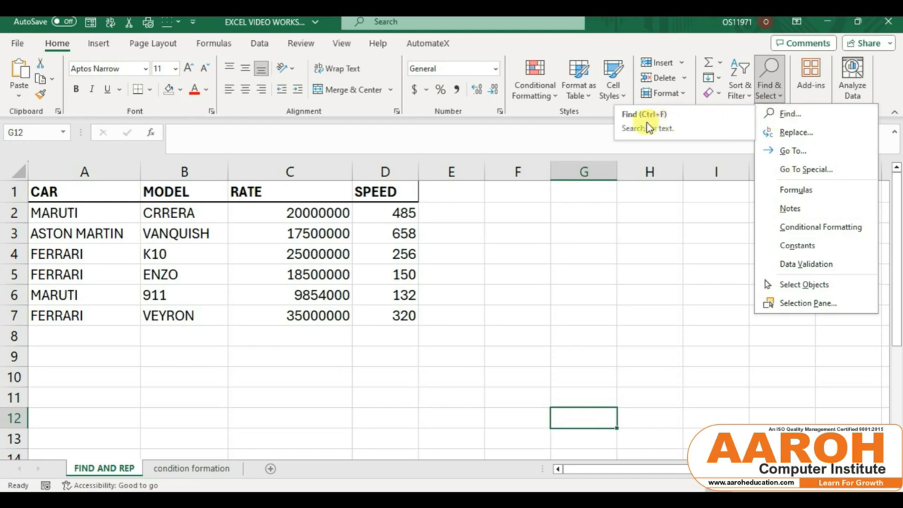
click(775, 113)
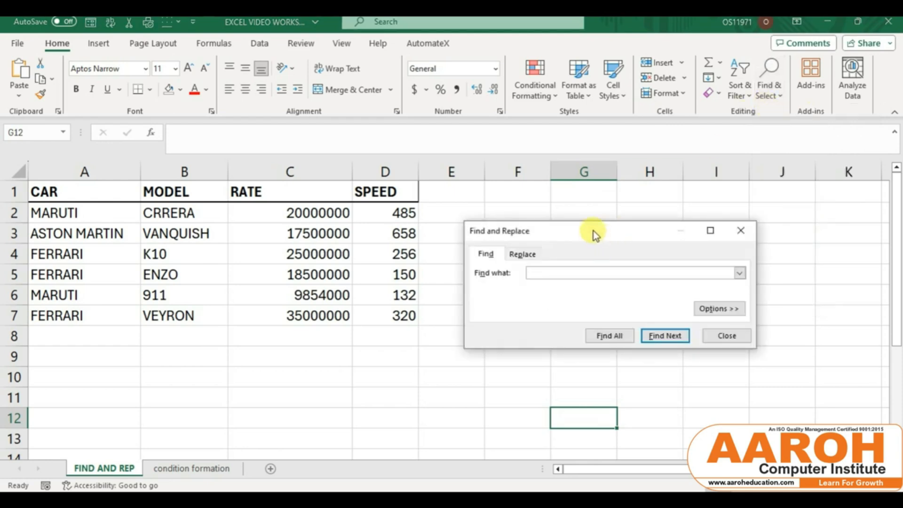
drag(591, 233, 358, 49)
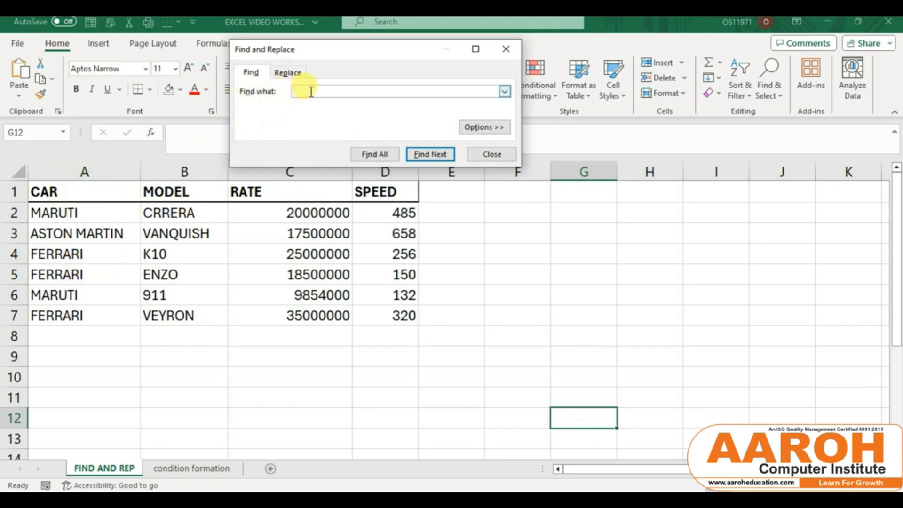
text(m)
key(BackSpace)
text(MARUTI)
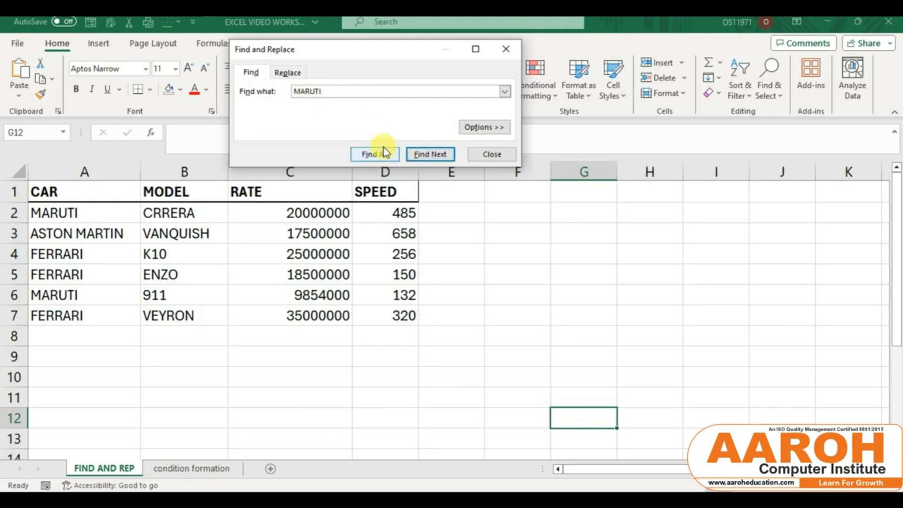
click(421, 155)
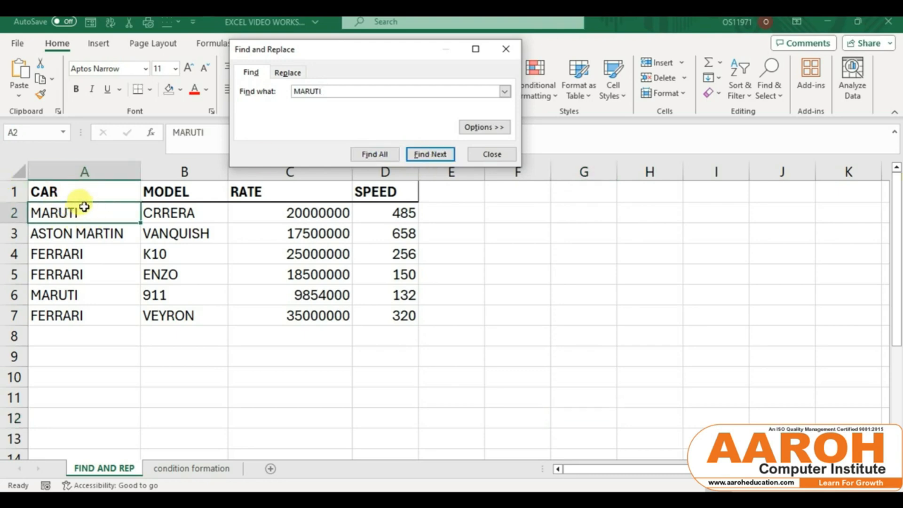
click(435, 160)
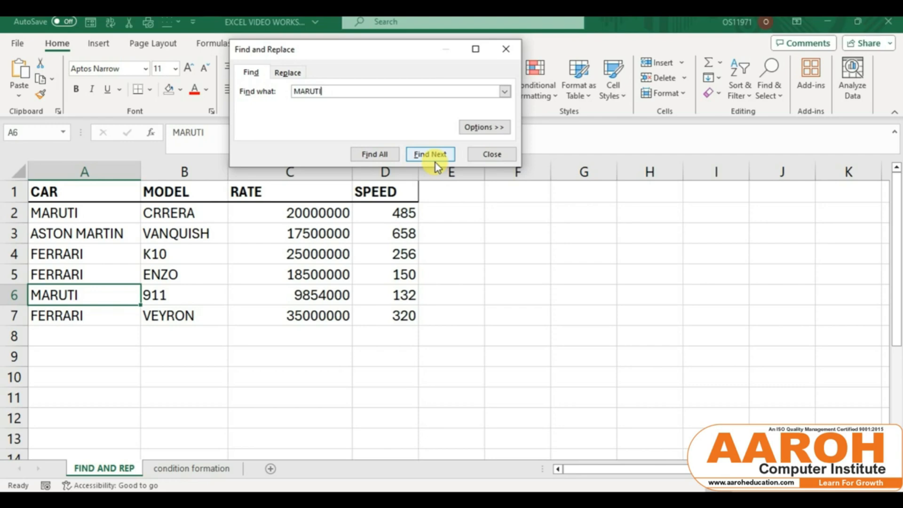
click(379, 154)
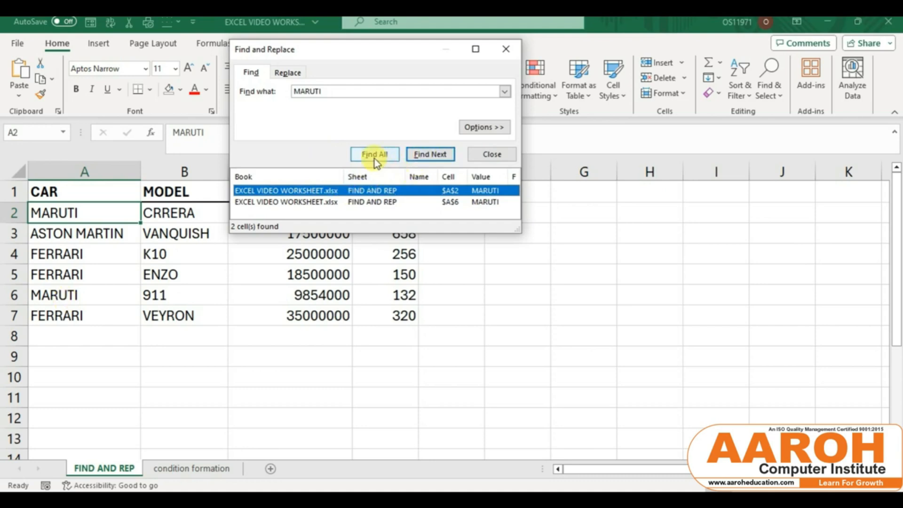
Step: Replace the search term with 150 and find its next match in the car table
click(327, 89)
key(BackSpace)
key(BackSpace)
key(BackSpace)
key(BackSpace)
key(BackSpace)
key(BackSpace)
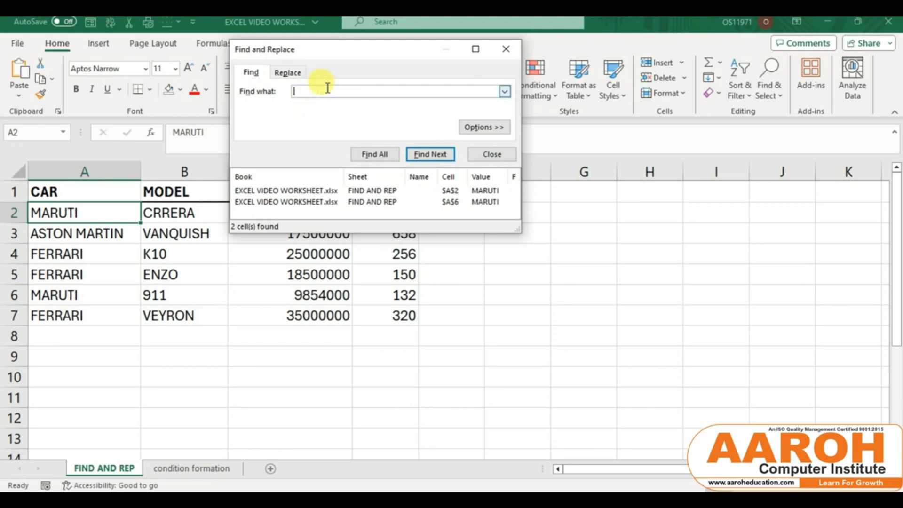
text(150)
click(429, 155)
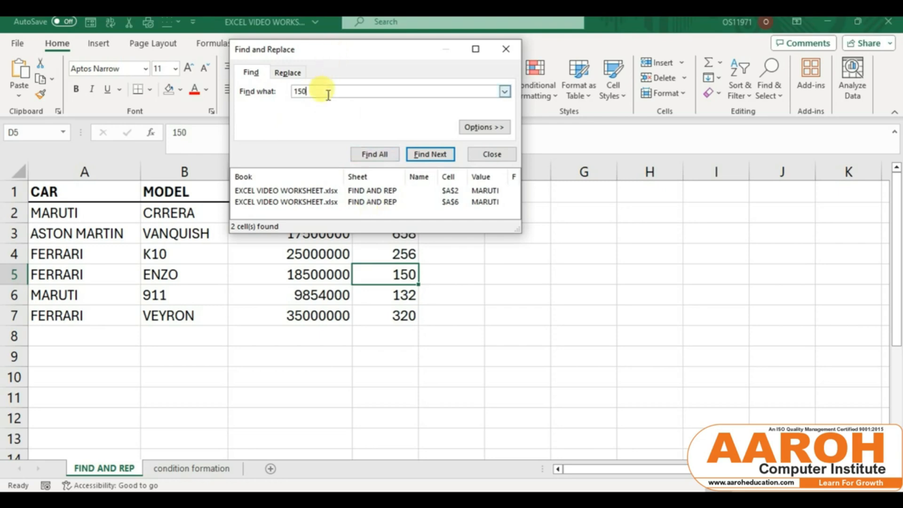
Step: Set the search term to MARUTI with TATA as the replacement and try to replace a single match
key(BackSpace)
key(BackSpace)
key(BackSpace)
text(MARUTI)
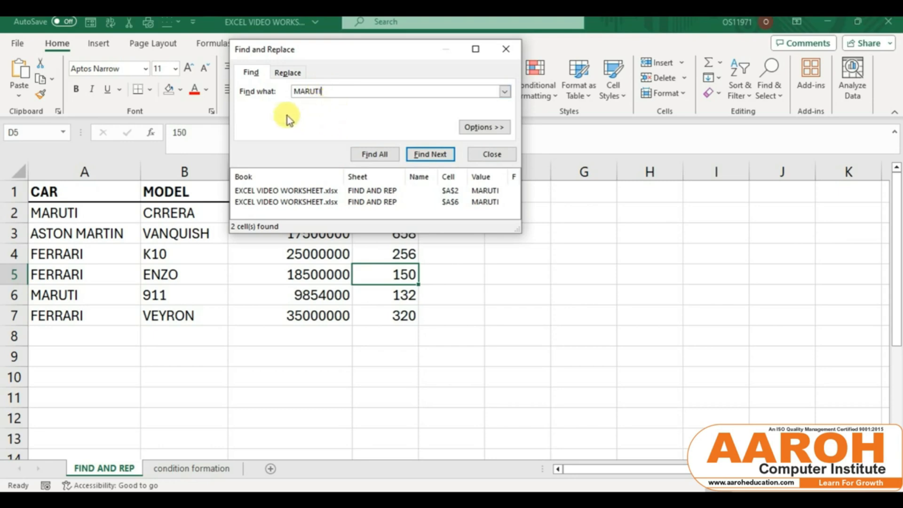
click(289, 79)
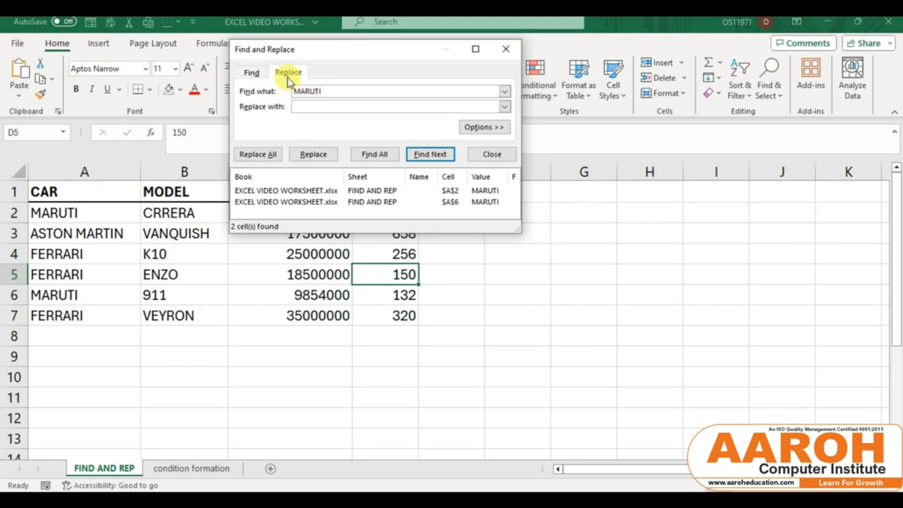
click(311, 107)
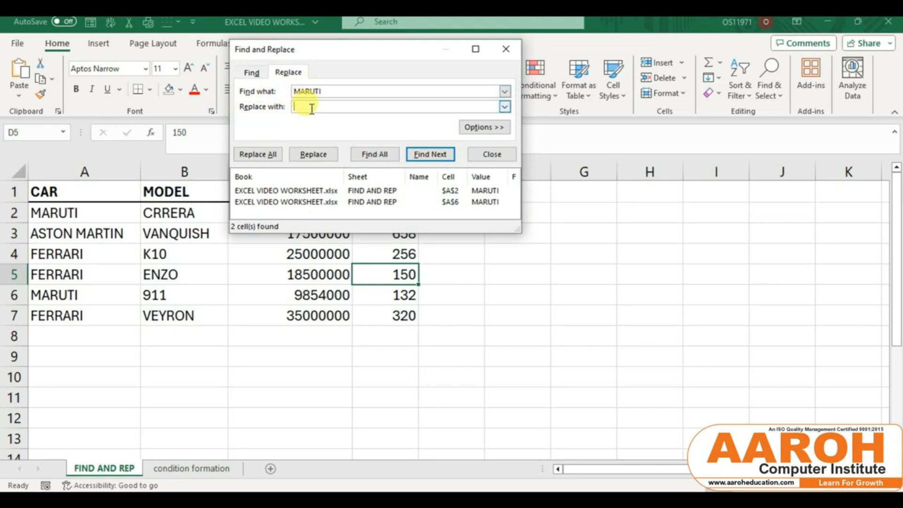
text(TATA)
click(306, 160)
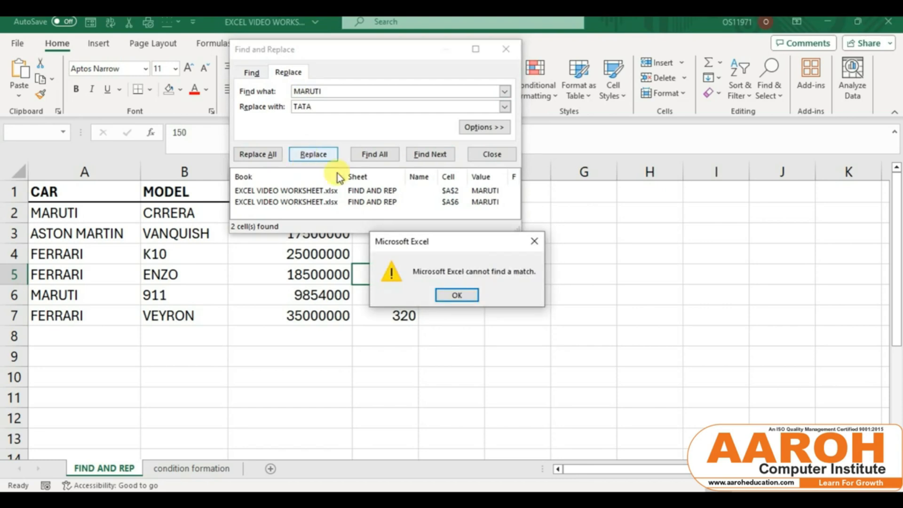
click(462, 294)
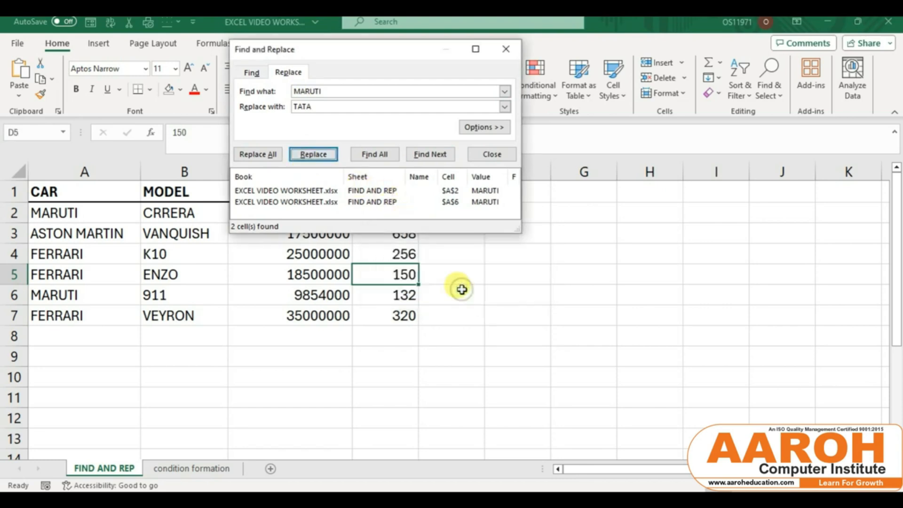
Step: Replace all occurrences of MARUTI with TATA in the car table
click(128, 210)
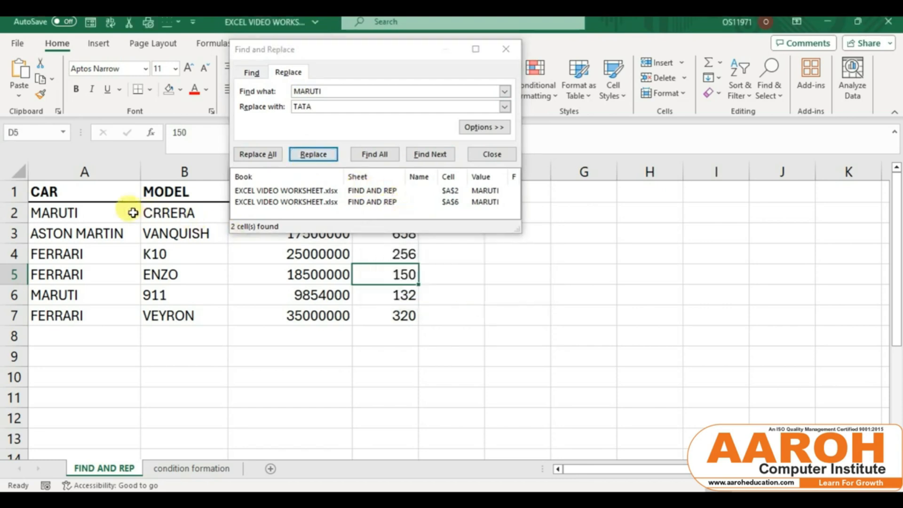
click(261, 154)
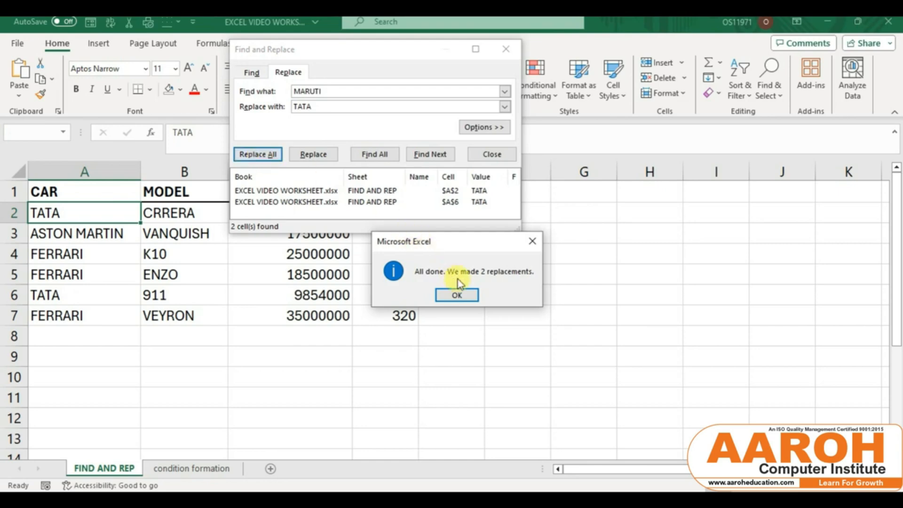
click(455, 295)
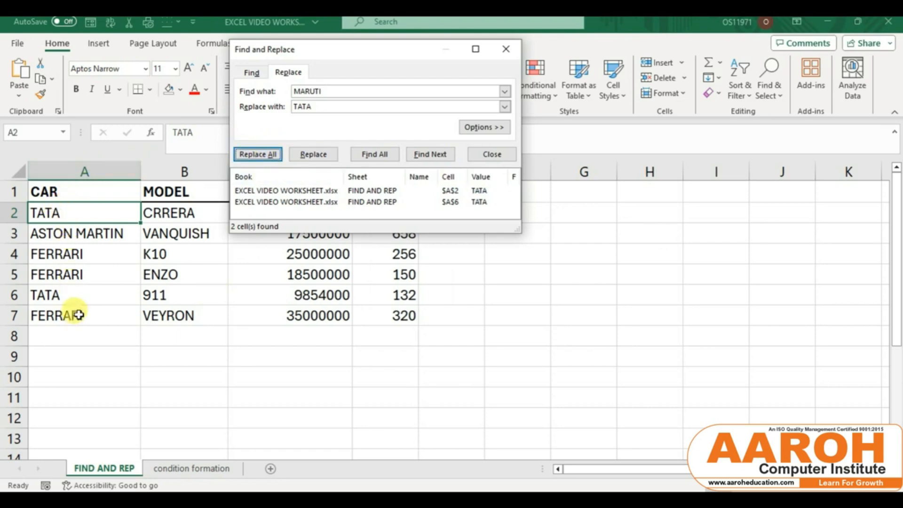
Step: Change the Find and Replace search term to 150
click(338, 90)
key(BackSpace)
key(BackSpace)
key(BackSpace)
key(BackSpace)
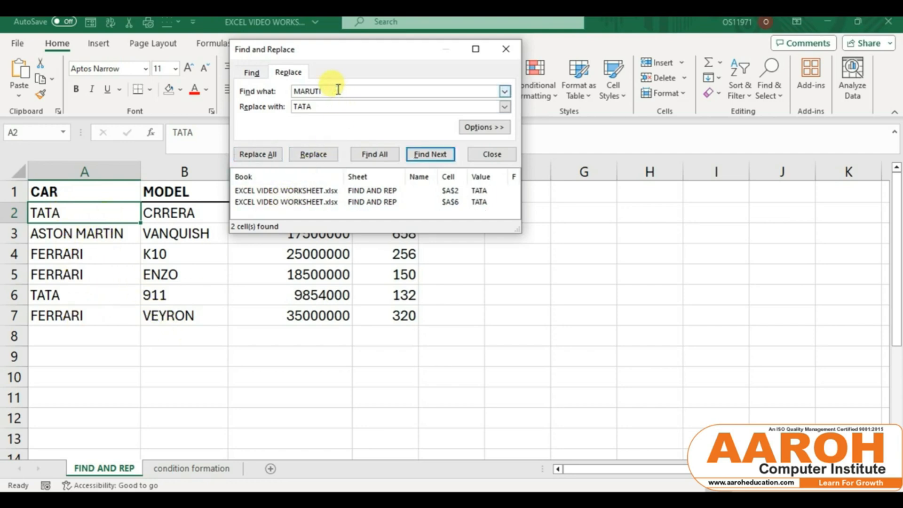
key(BackSpace)
key(BackSpace)
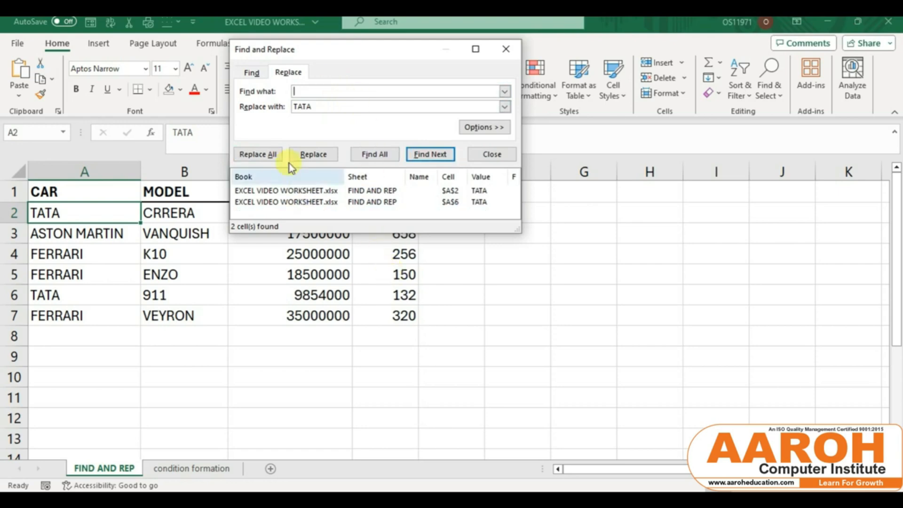
text(150)
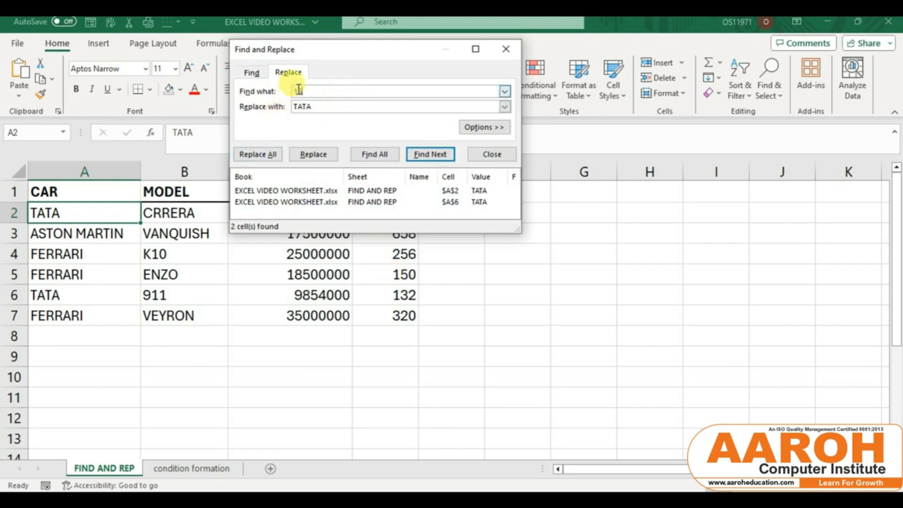
Step: Set the replacement text to 250 and try to replace a single match
click(315, 104)
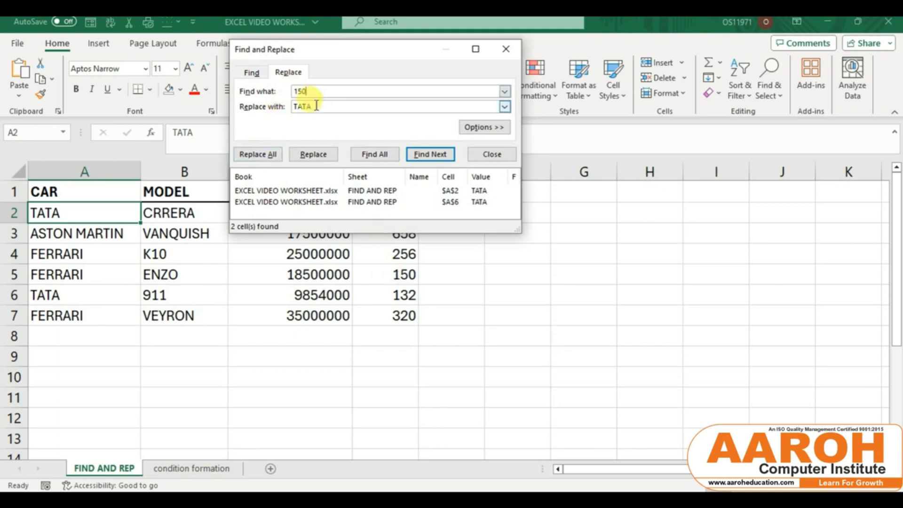
key(BackSpace)
key(BackSpace)
key(BackSpace)
key(BackSpace)
text(250)
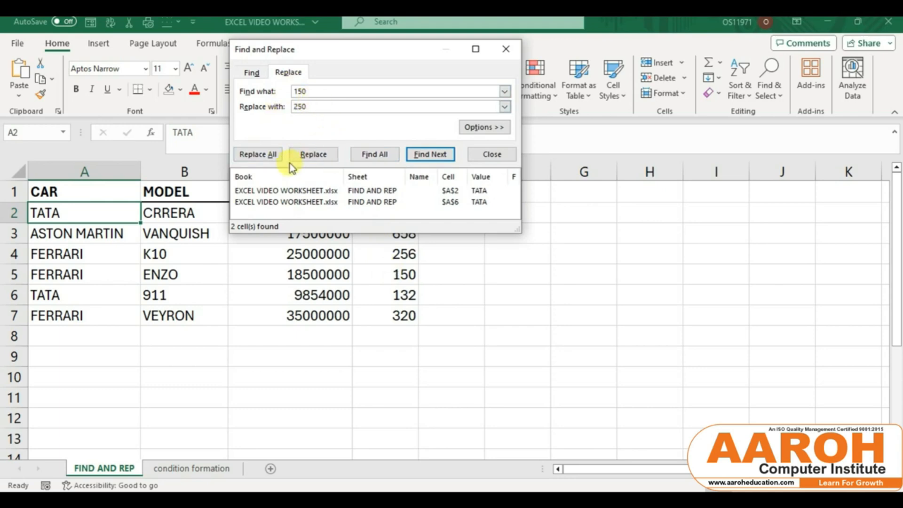
click(312, 154)
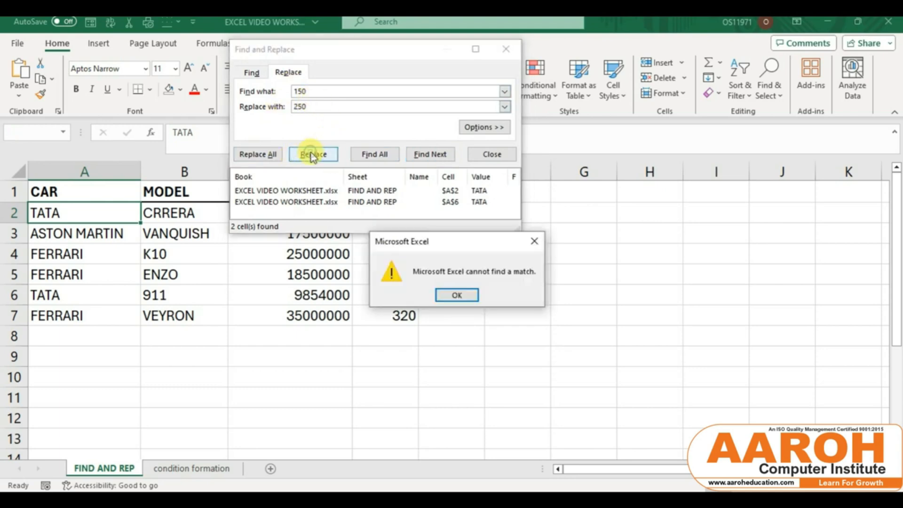
click(459, 294)
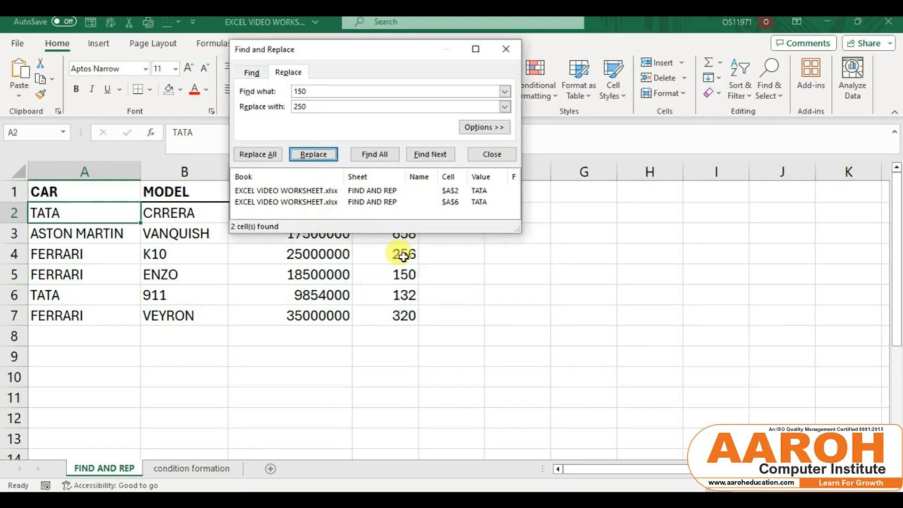
Step: Replace all occurrences of 150 with 250, keeping the dialogs clear of the table's last column
mouse_move(90, 211)
mouse_down()
mouse_move(251, 160)
mouse_move(77, 207)
mouse_up()
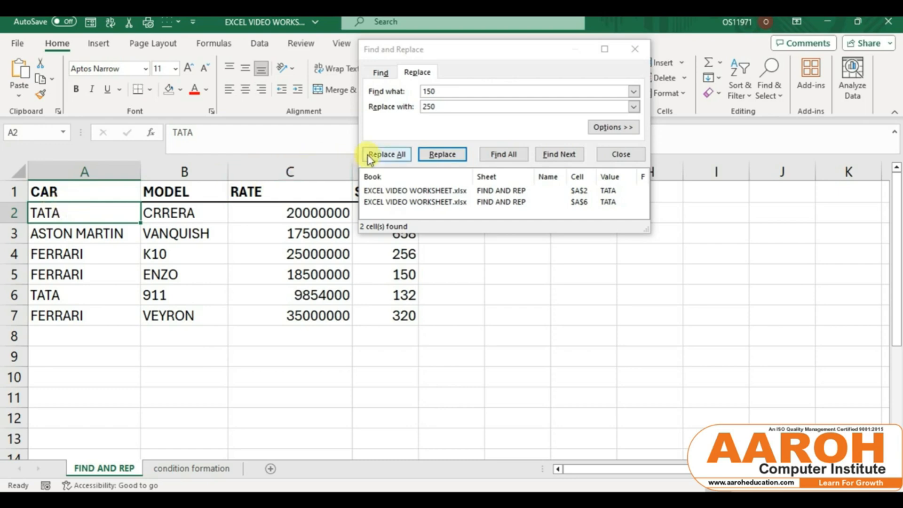
click(386, 154)
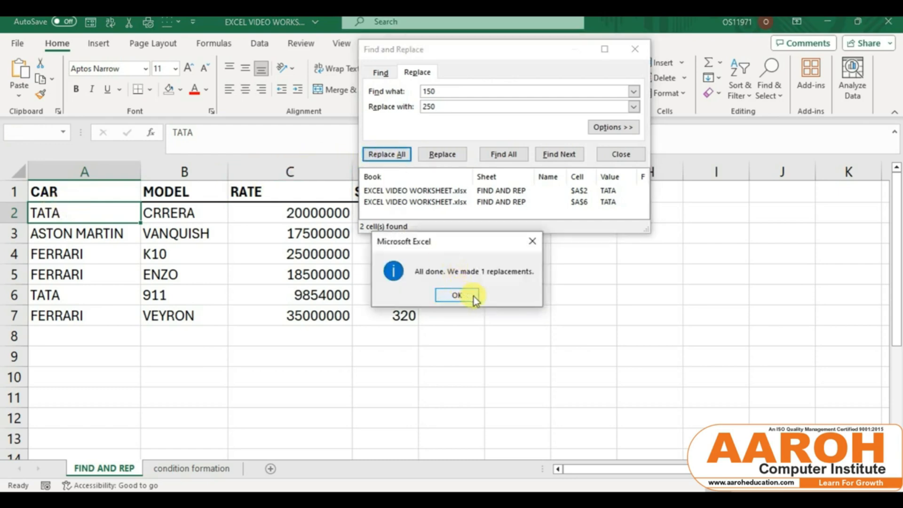
drag(508, 245, 583, 139)
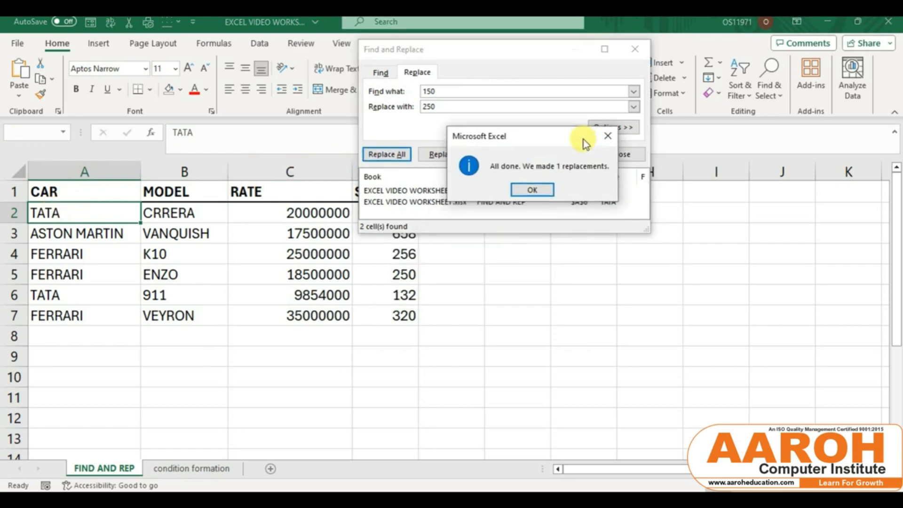
click(533, 189)
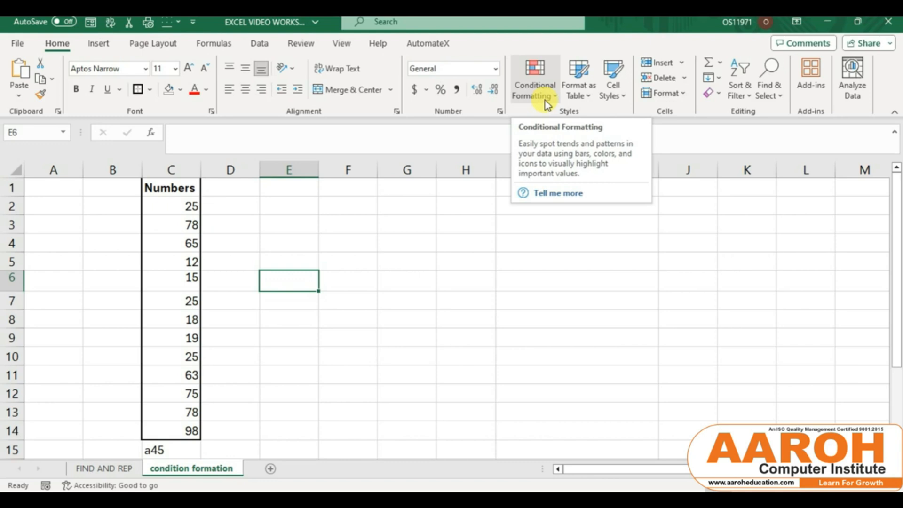
Step: Start a Greater Than conditional formatting rule with threshold 45 on C2:C14 of the condition formation sheet
click(306, 323)
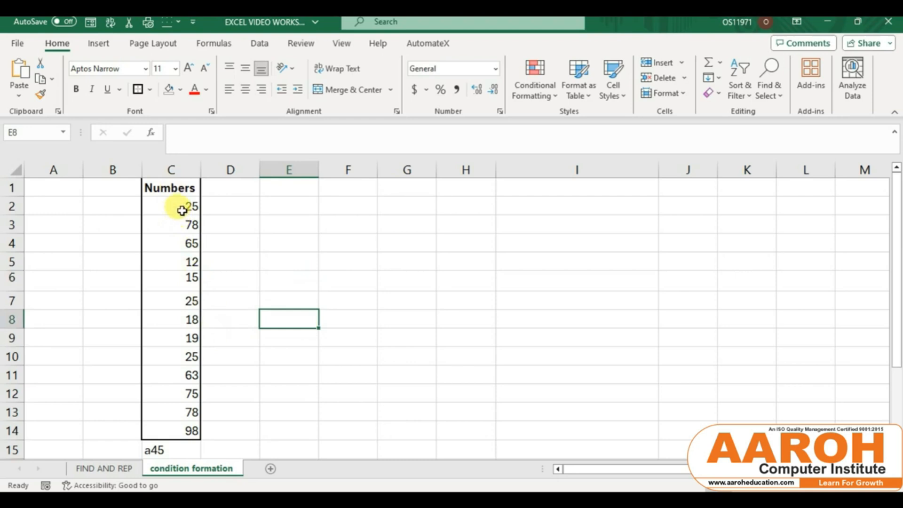
drag(179, 207, 199, 438)
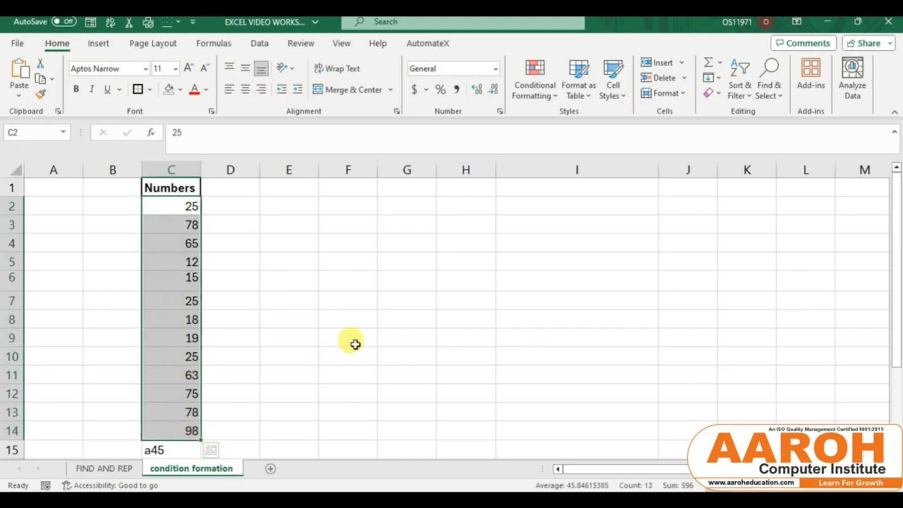
click(548, 100)
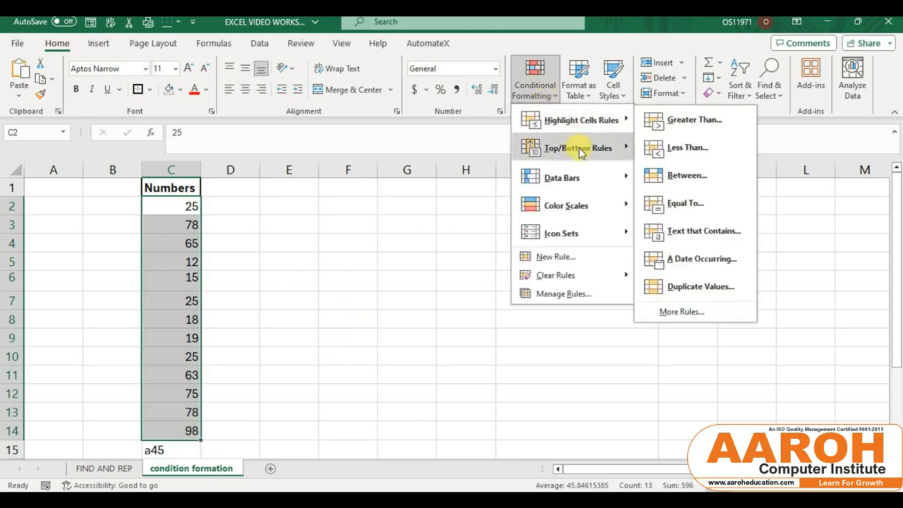
mouse_move(581, 131)
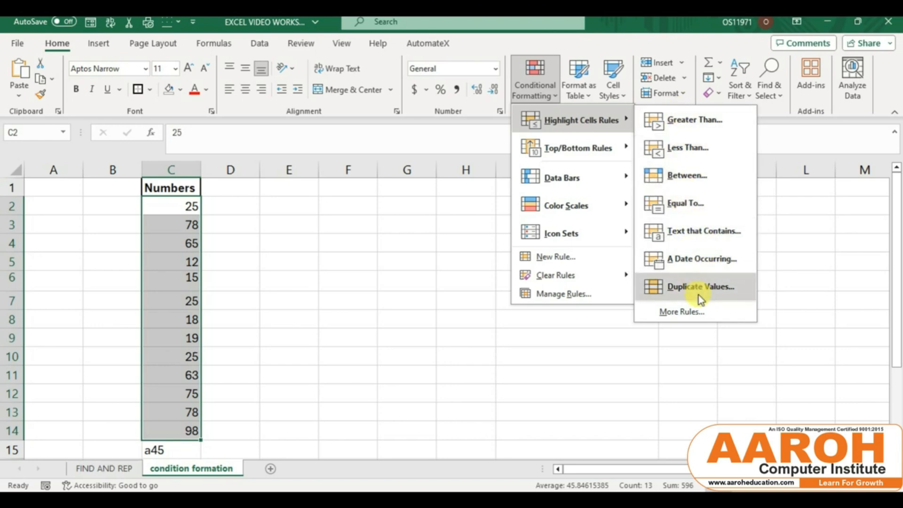
mouse_move(588, 155)
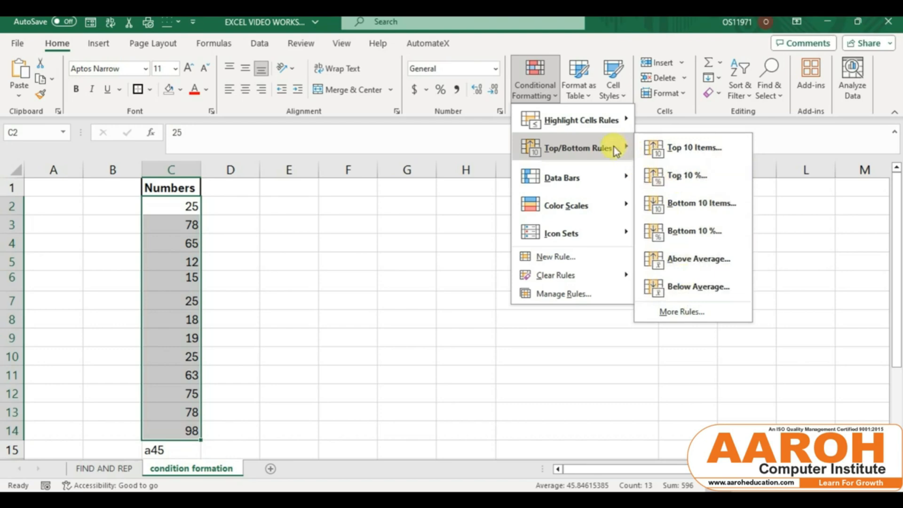
mouse_move(613, 126)
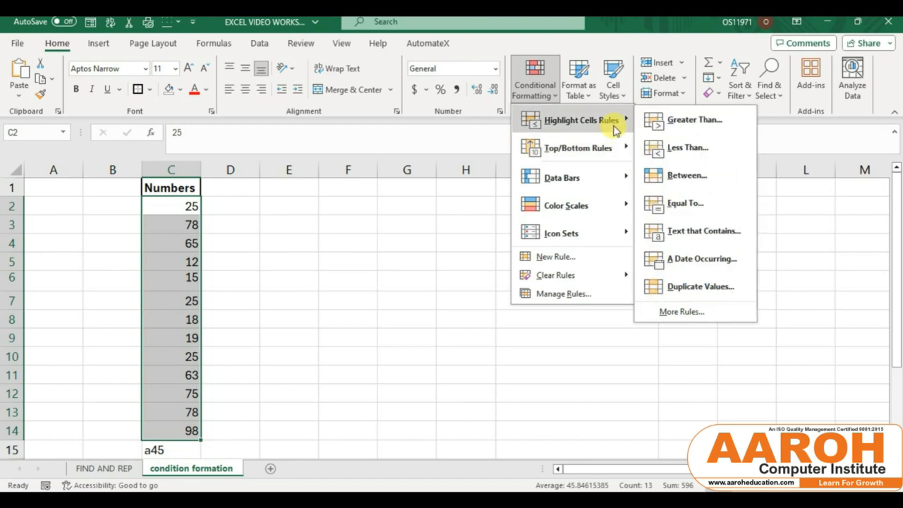
click(686, 125)
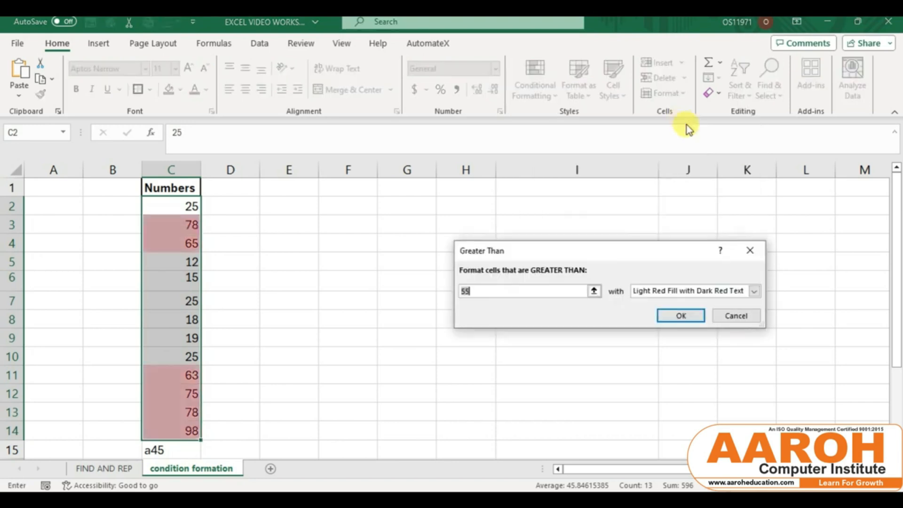
drag(580, 258, 396, 98)
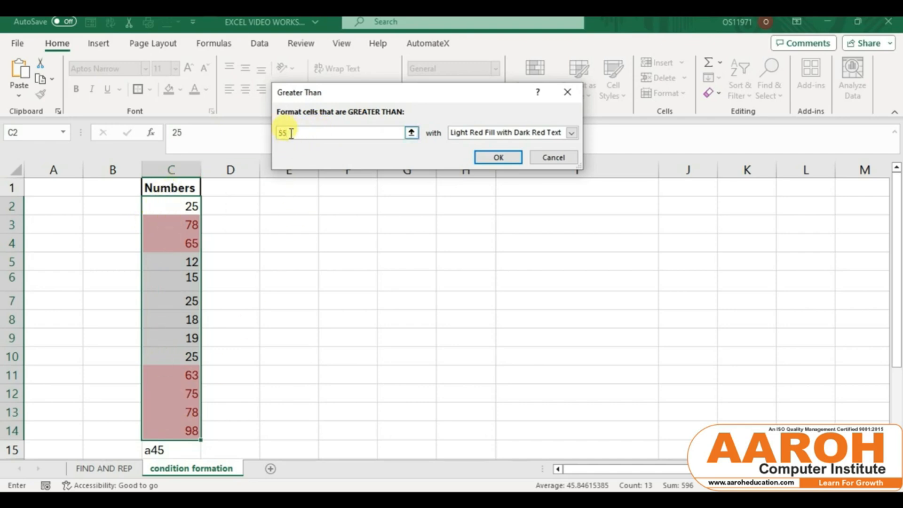
key(BackSpace)
key(BackSpace)
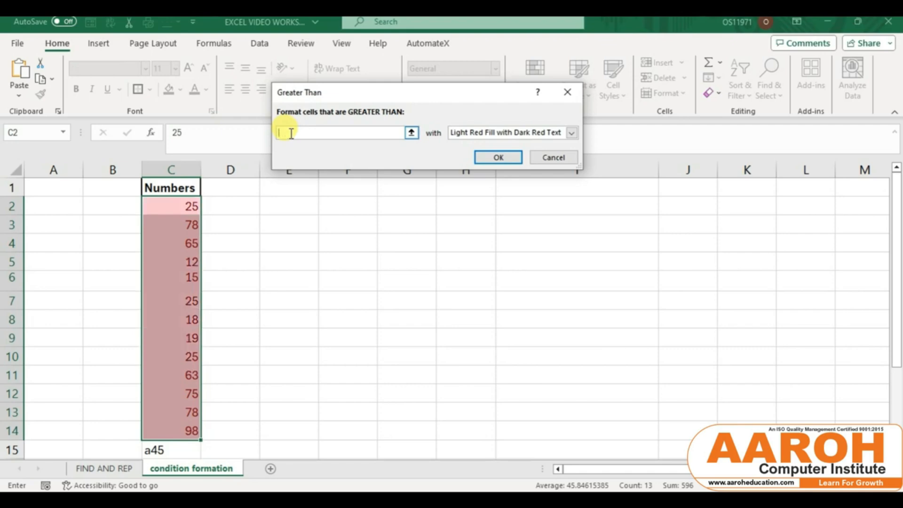
text(45)
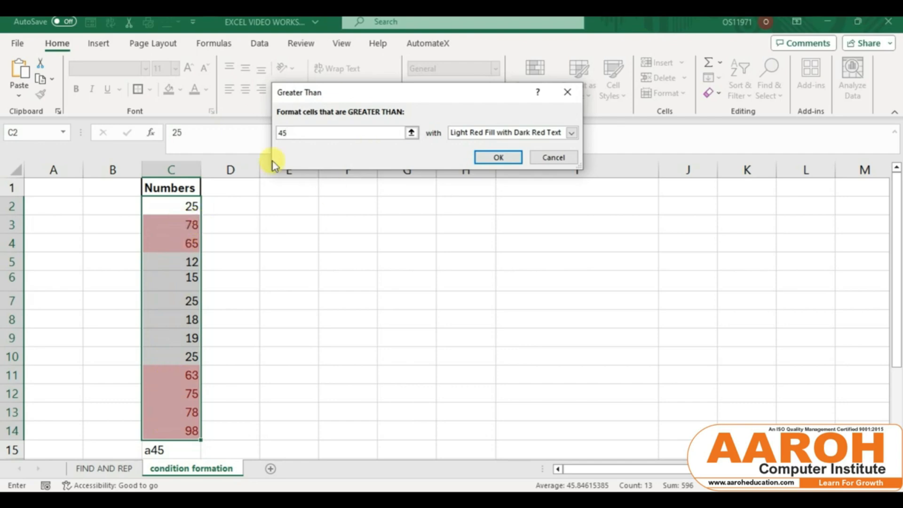
Step: Give the Greater Than rule a custom format with a light green fill and apply it
click(511, 133)
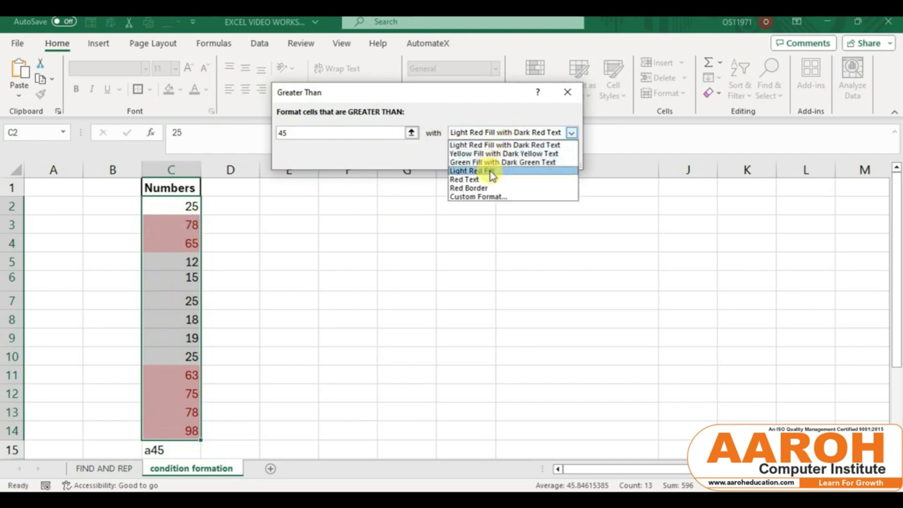
click(462, 198)
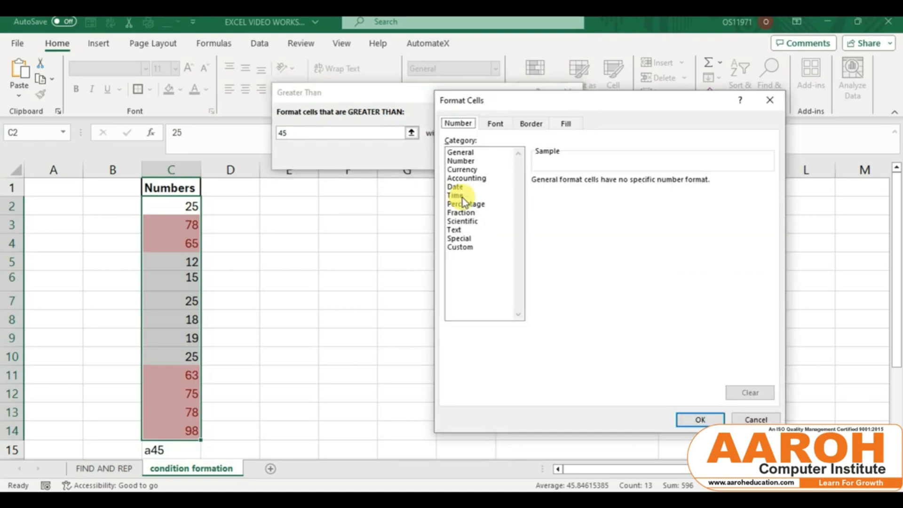
click(568, 124)
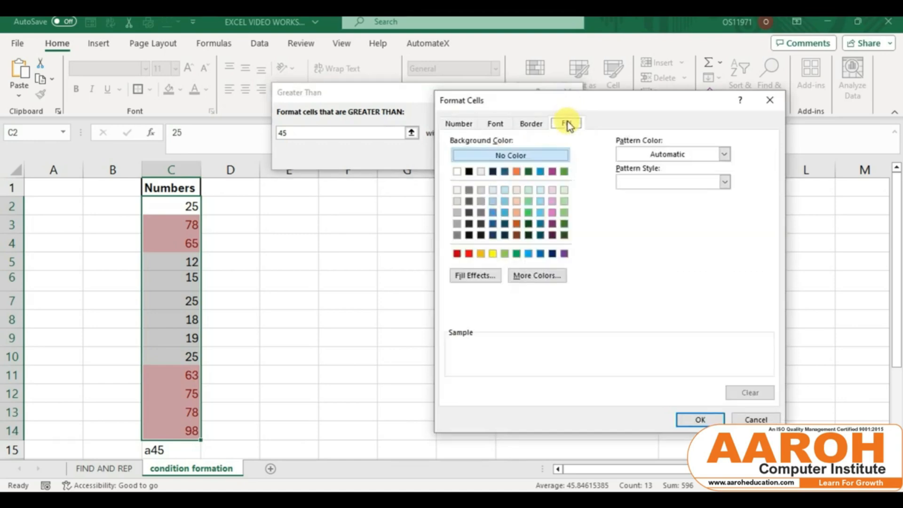
click(565, 212)
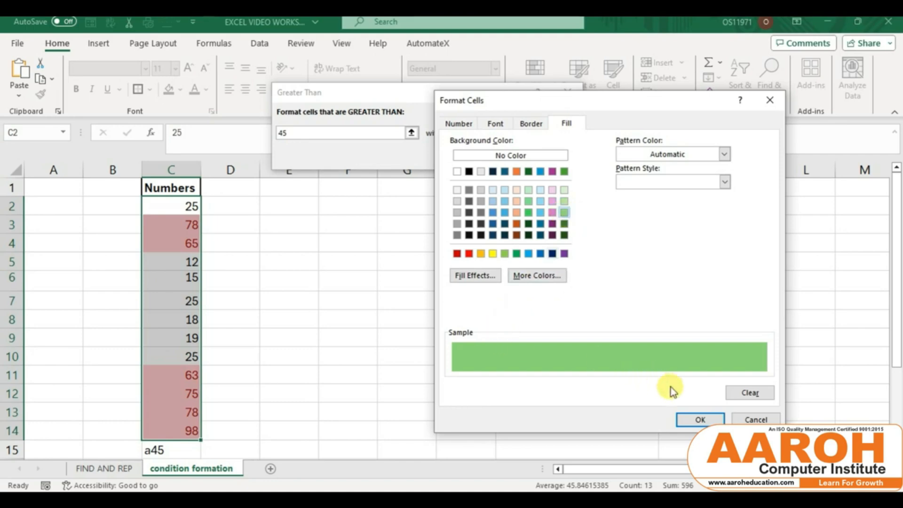
click(700, 418)
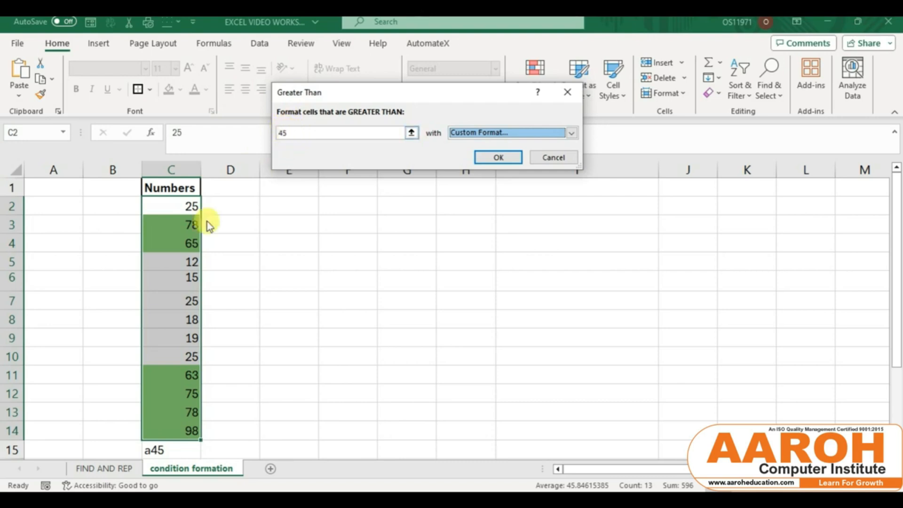
click(495, 160)
Step: Note the rule beside the numbers by entering >45 in E3 and GREEN in F3
click(320, 260)
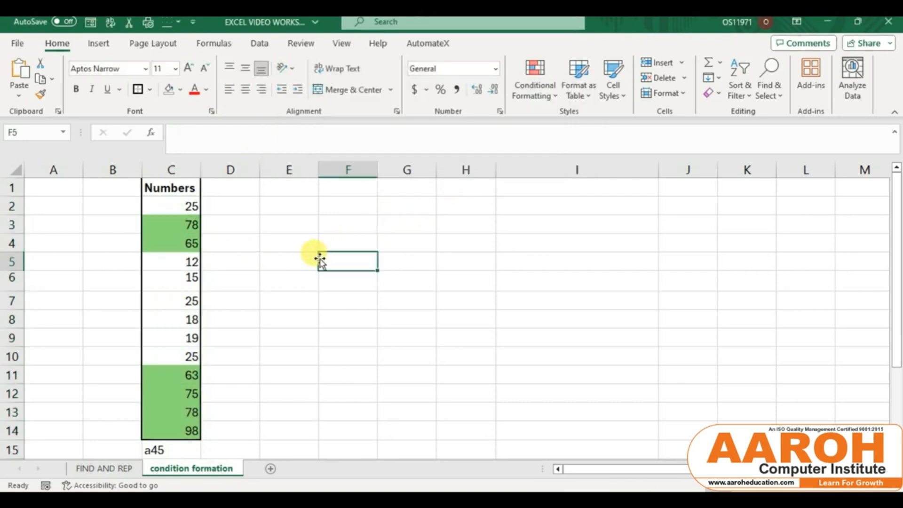
click(288, 225)
text(>45)
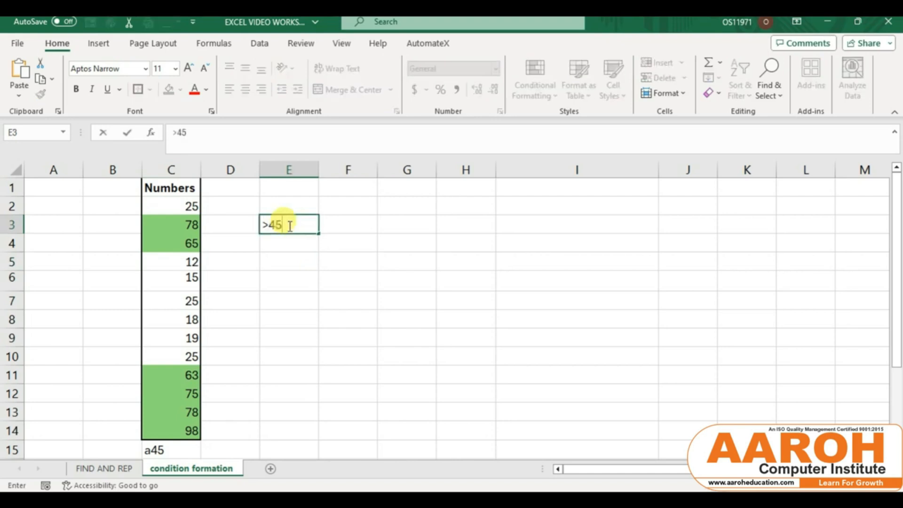
key(Tab)
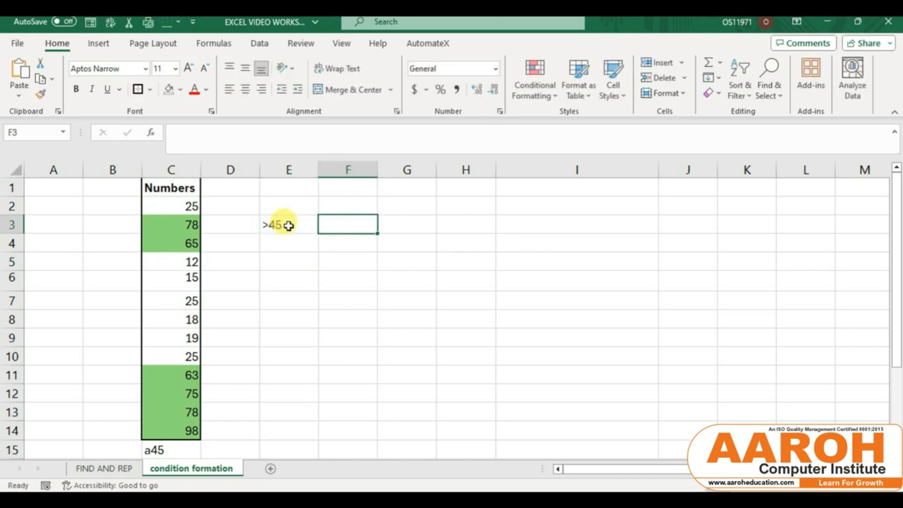
text(GREE)
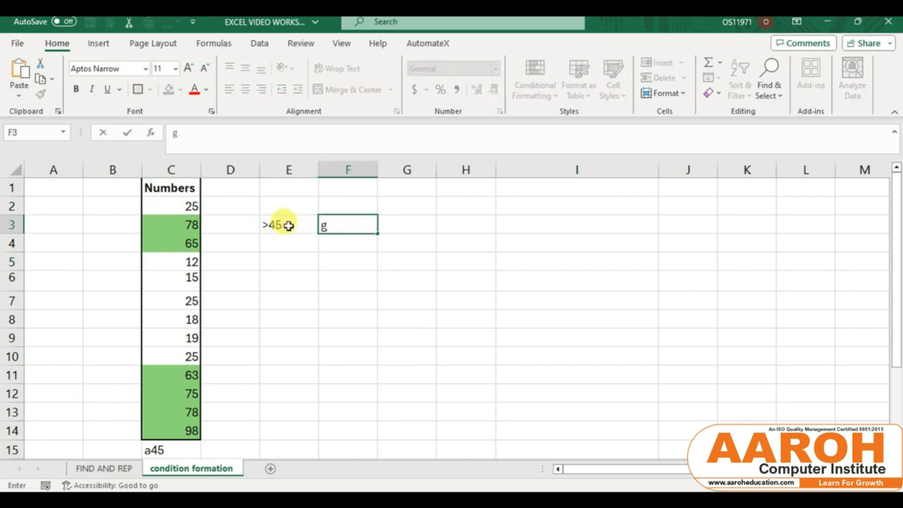
text(N)
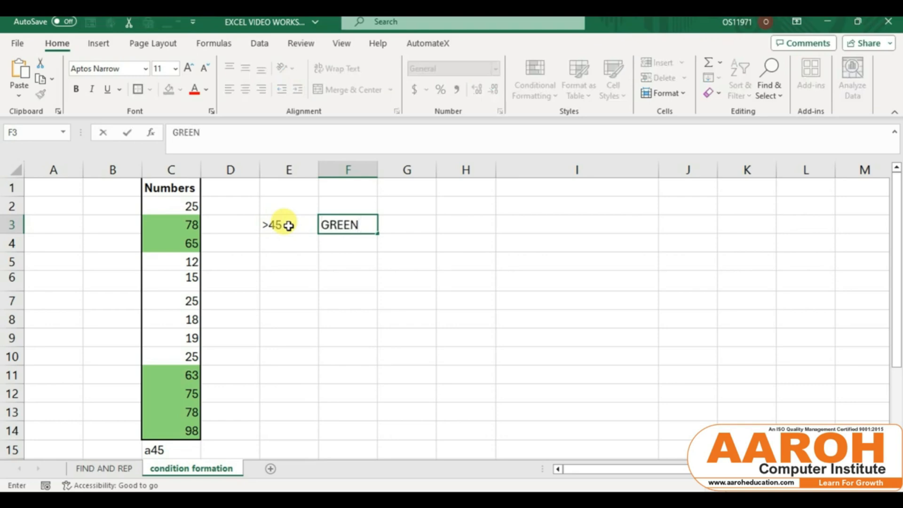
click(285, 237)
Step: Apply a Less Than conditional formatting rule to C2:C14 with threshold 30 and Light Red Fill with Dark Red Text
drag(176, 207, 190, 426)
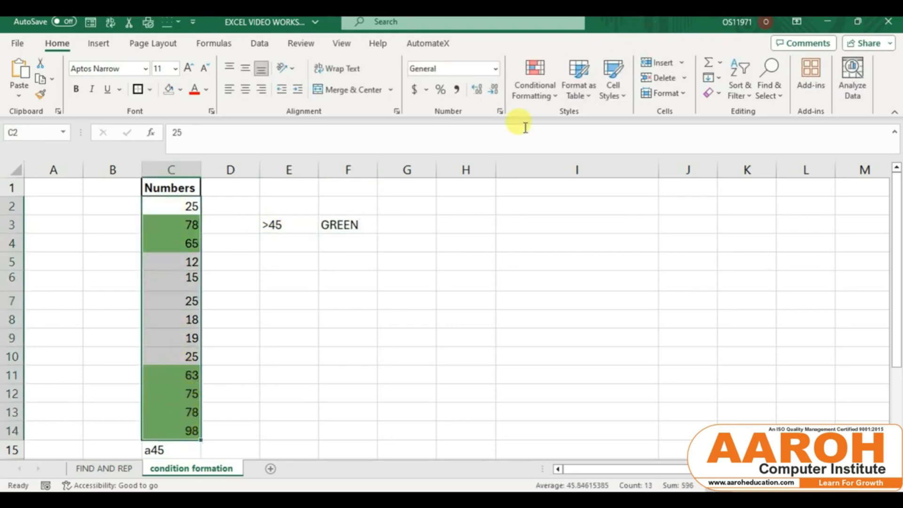
click(544, 103)
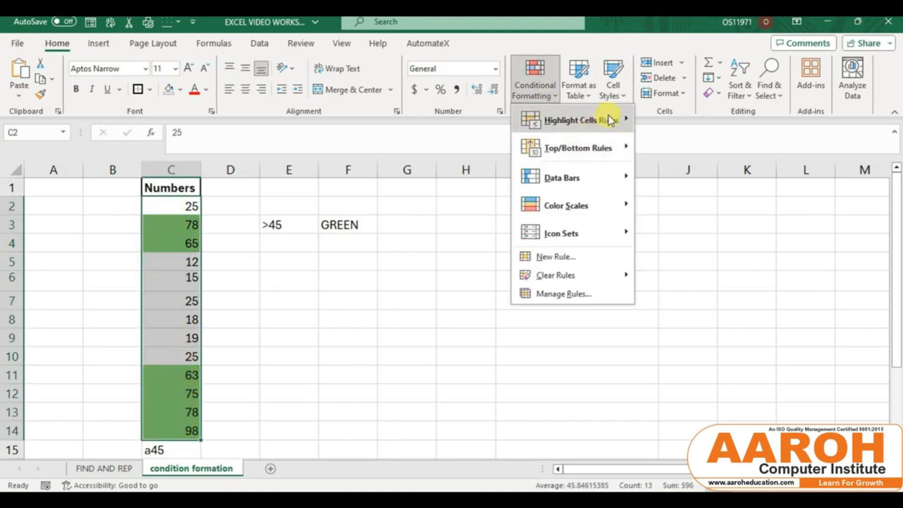
mouse_move(609, 118)
click(695, 154)
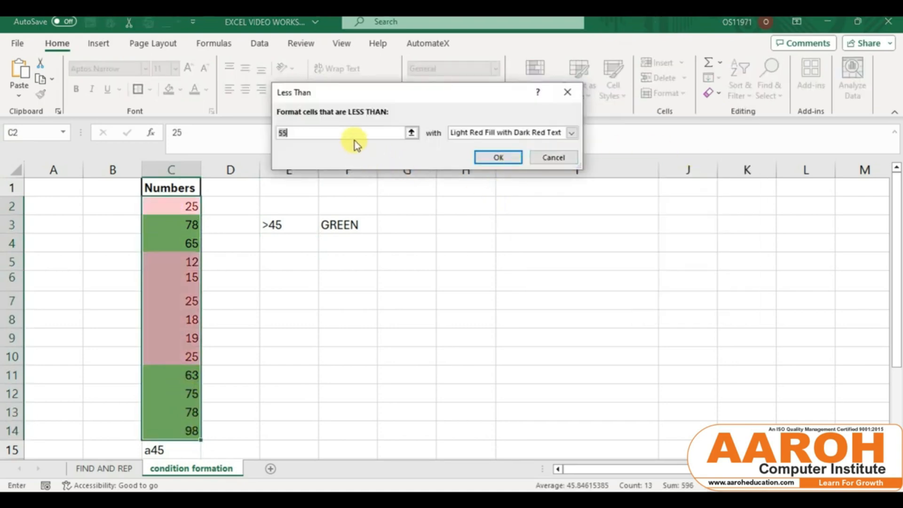
click(355, 135)
key(BackSpace)
key(BackSpace)
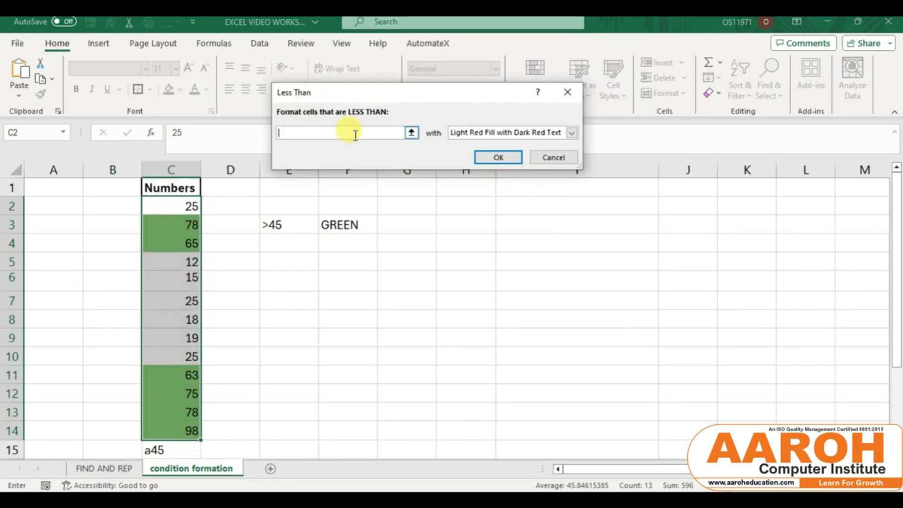
text(30)
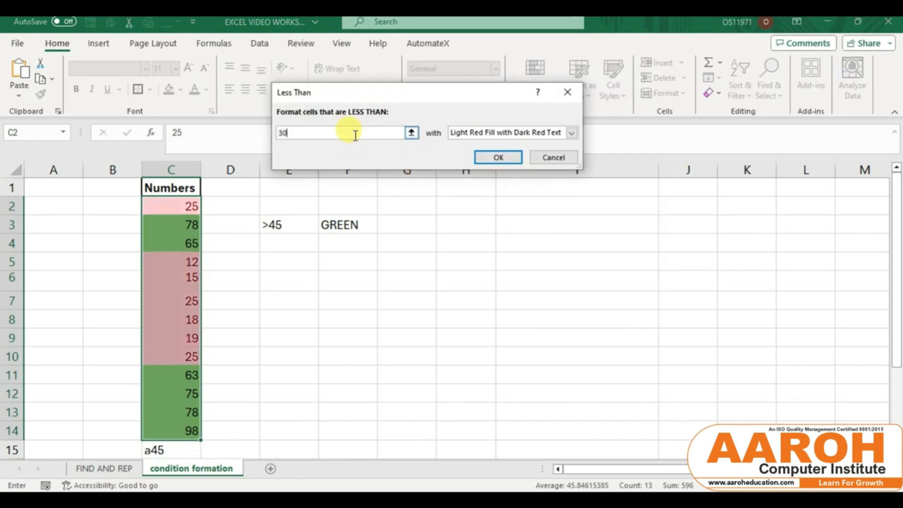
click(498, 158)
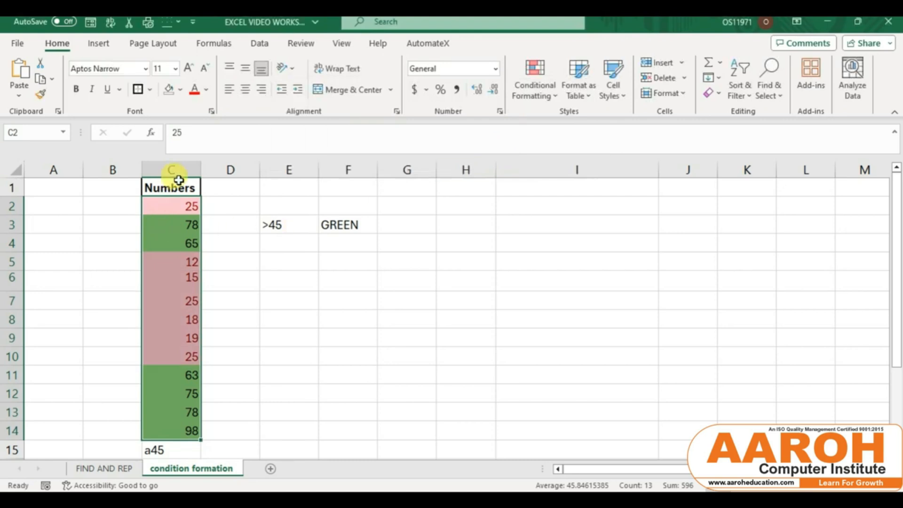
Step: Note the second rule beside the numbers by entering <30 in E4 and RED in F4
click(294, 249)
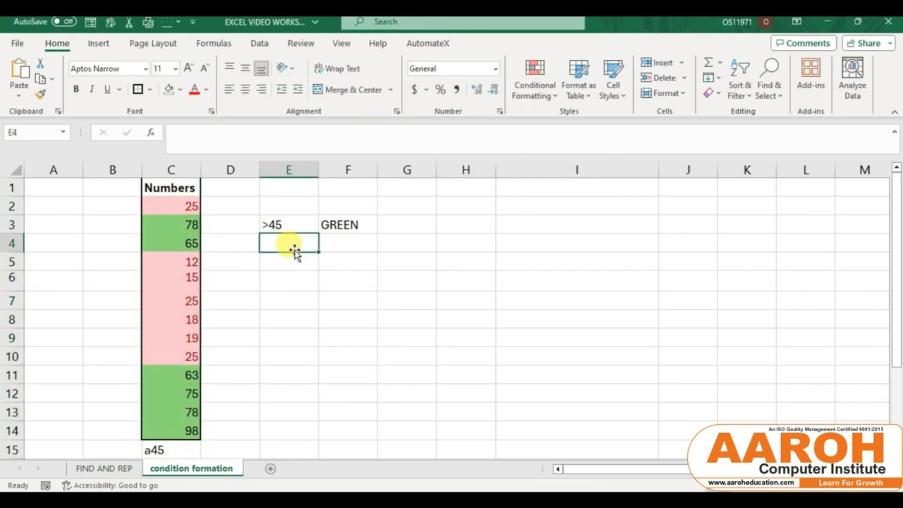
text(<30)
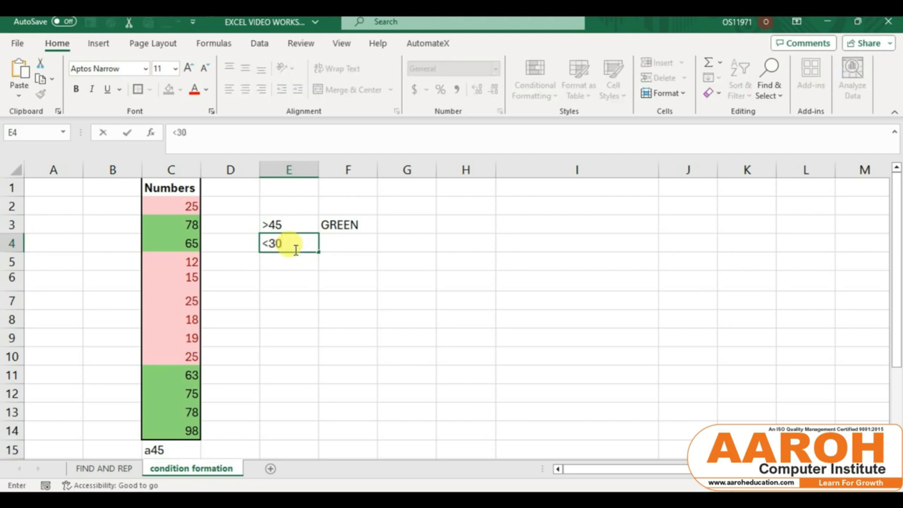
key(Tab)
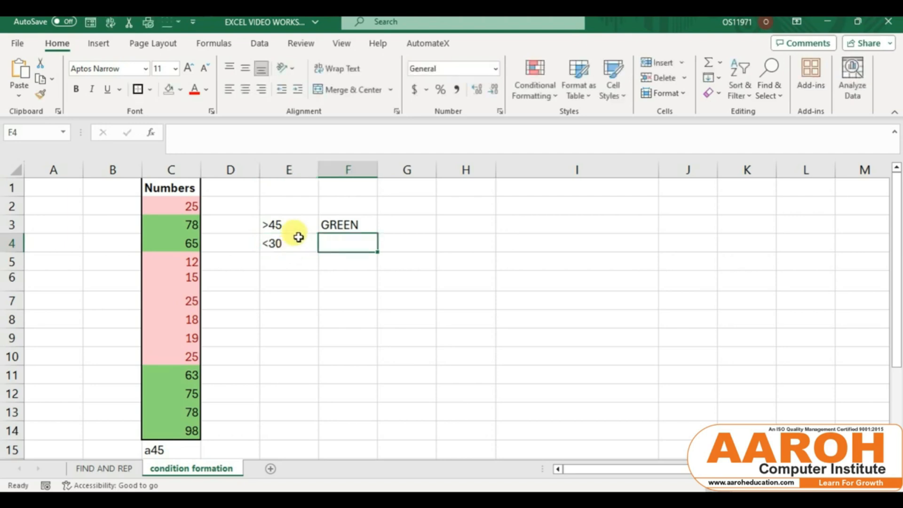
text(RED)
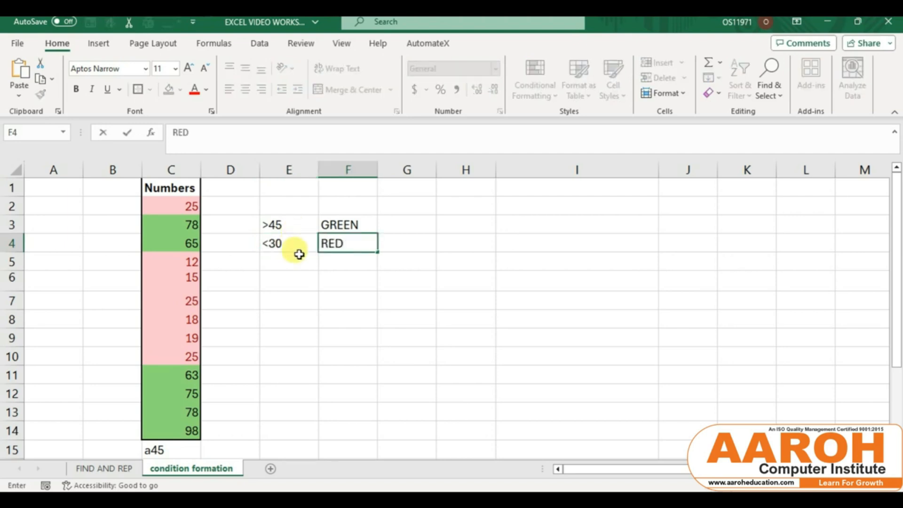
click(295, 280)
click(277, 226)
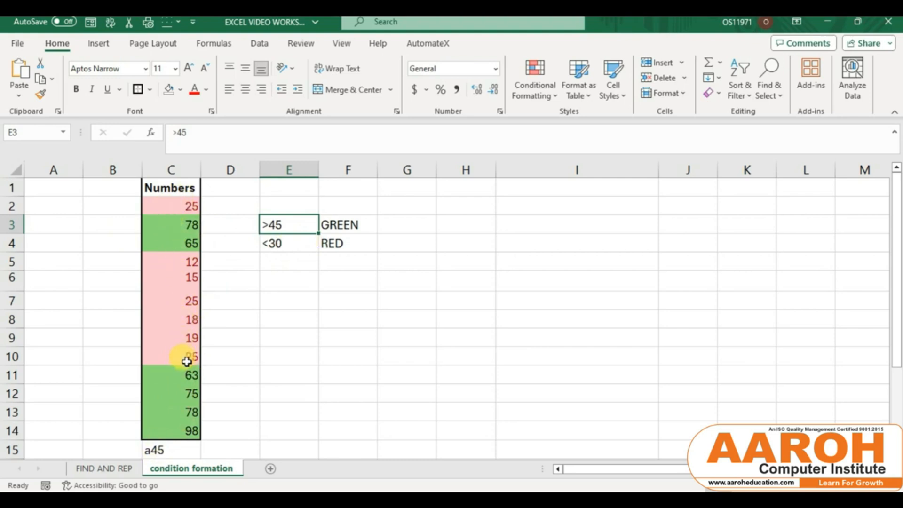
Step: Test the formatting rules by changing the number in C3 to 10 and the one in C9 to 55
click(179, 229)
text(10)
key(Return)
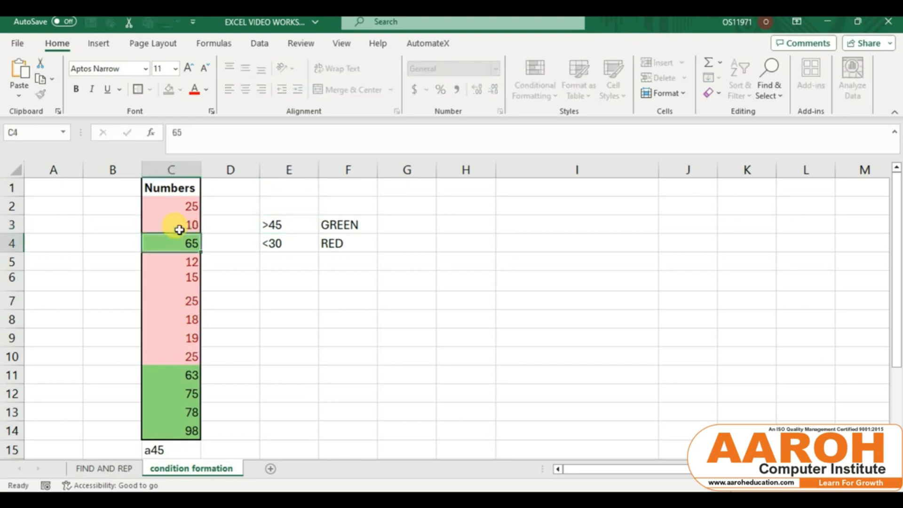
click(178, 225)
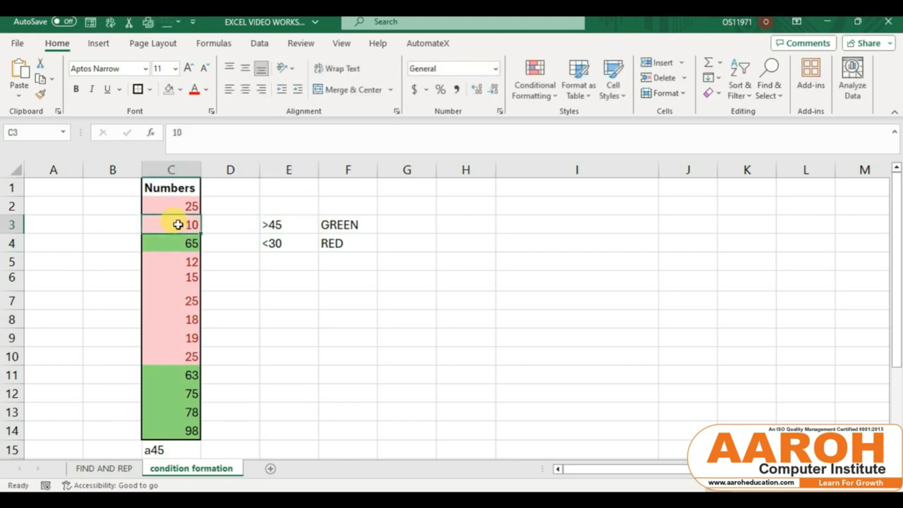
click(188, 340)
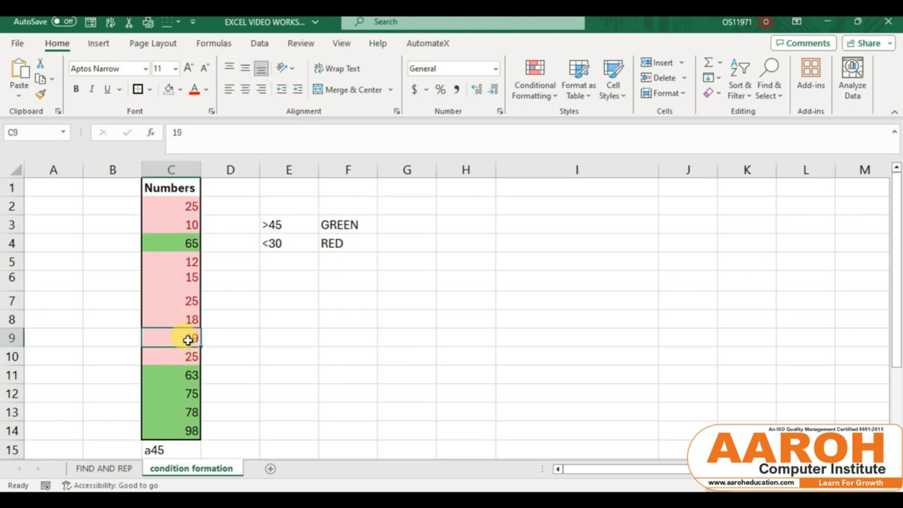
text(55)
key(Return)
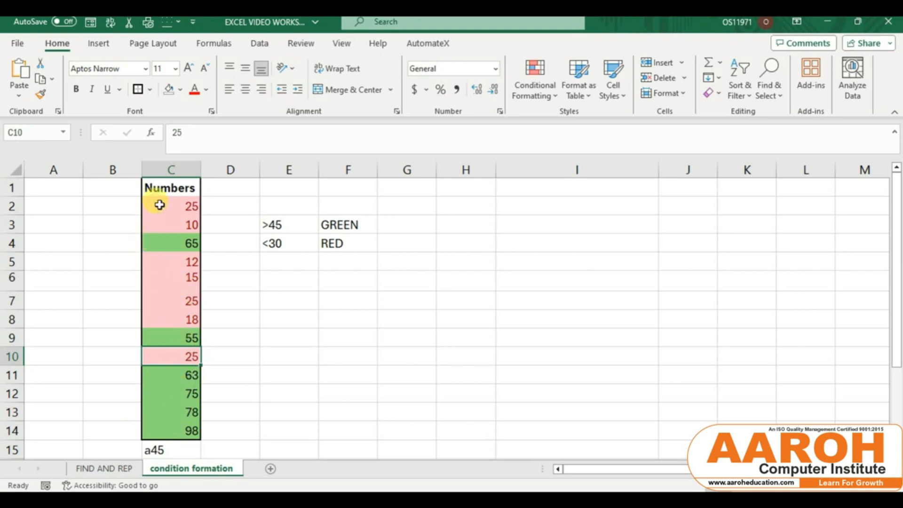
Step: Start a Between conditional formatting rule on C2:C14 with limits 50 and 70, moving its dialog lower
drag(160, 205, 183, 433)
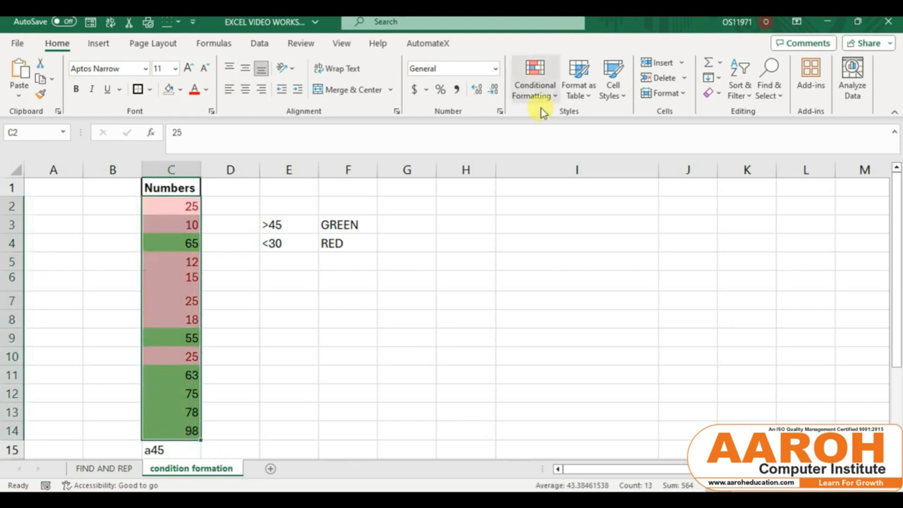
click(550, 89)
mouse_move(616, 119)
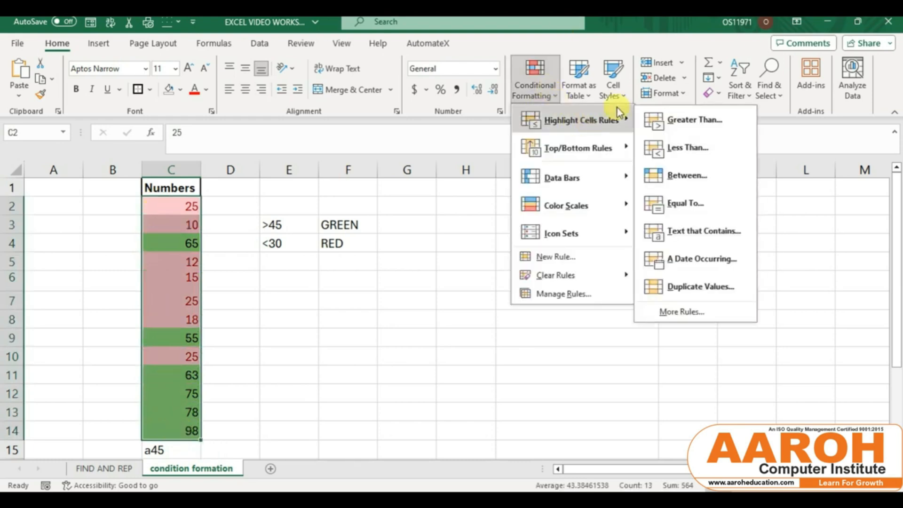
click(680, 178)
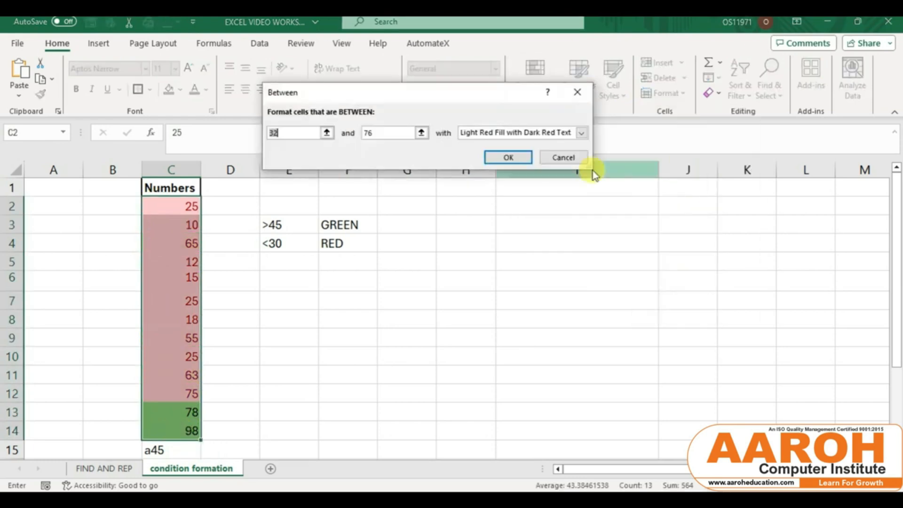
drag(414, 97, 383, 131)
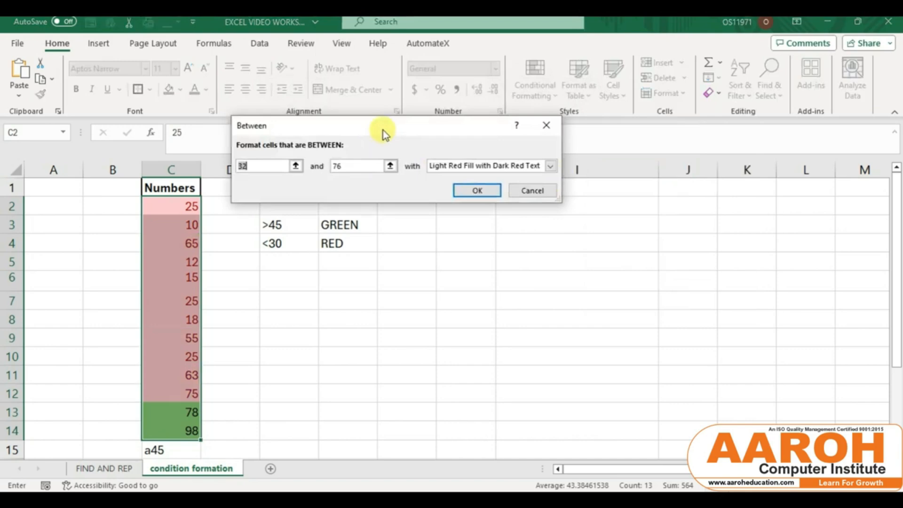
click(264, 166)
key(BackSpace)
key(BackSpace)
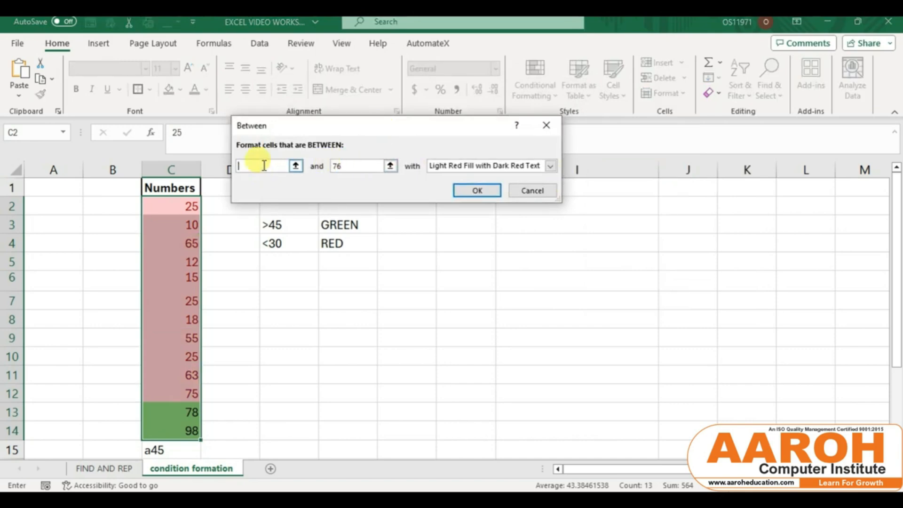
text(50)
click(344, 164)
key(BackSpace)
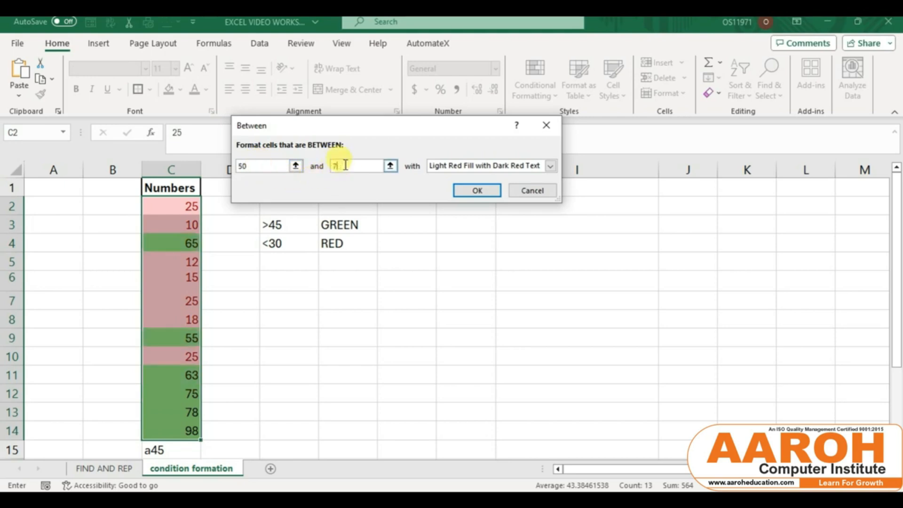
text(0)
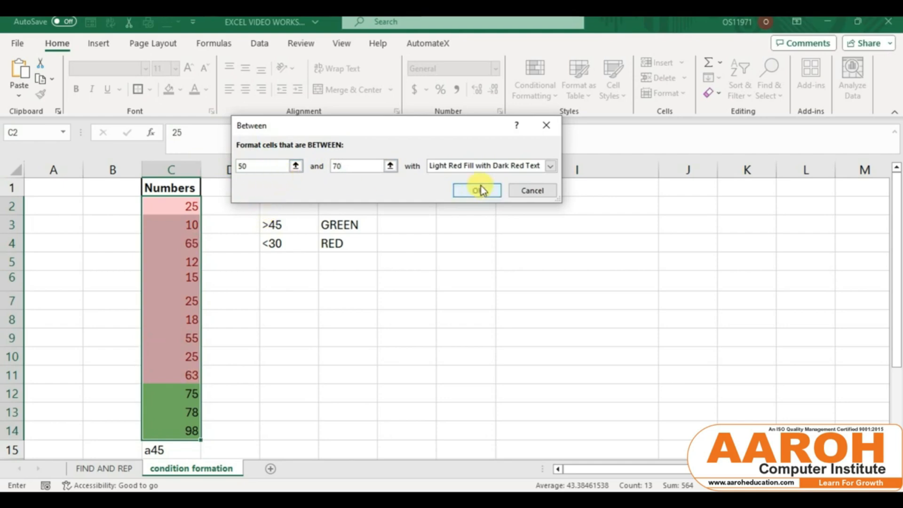
Step: Give the Between rule a custom format with a yellow fill and apply it
click(490, 167)
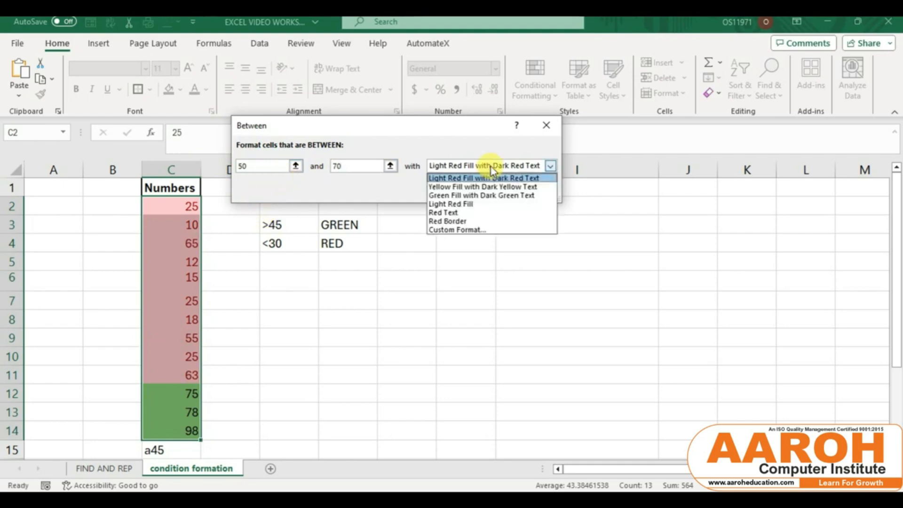
click(483, 229)
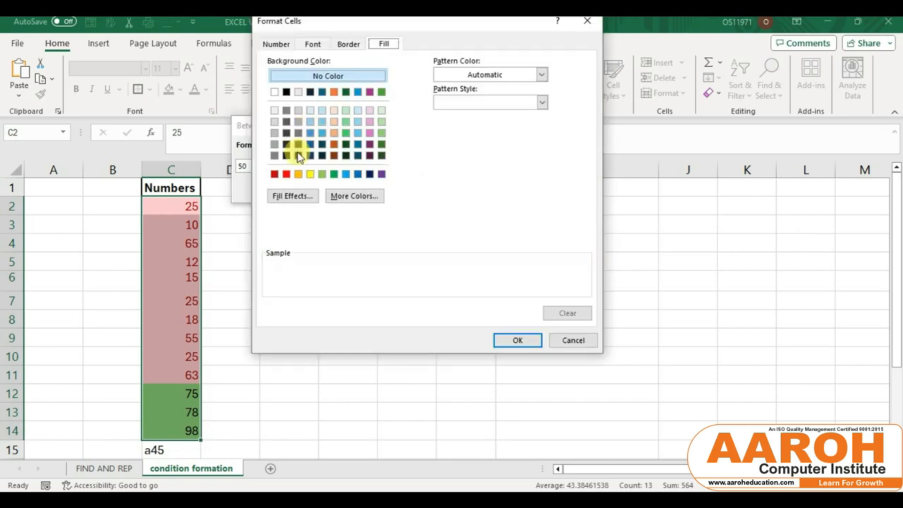
click(309, 174)
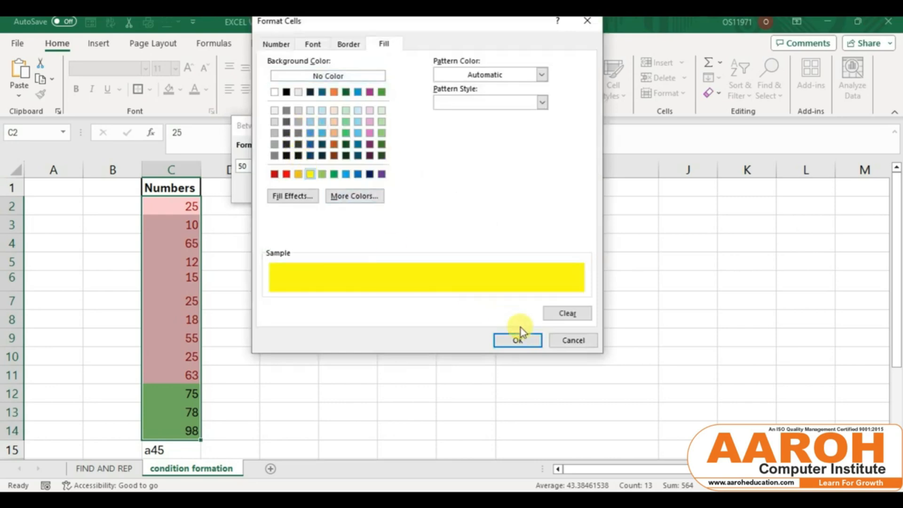
click(530, 343)
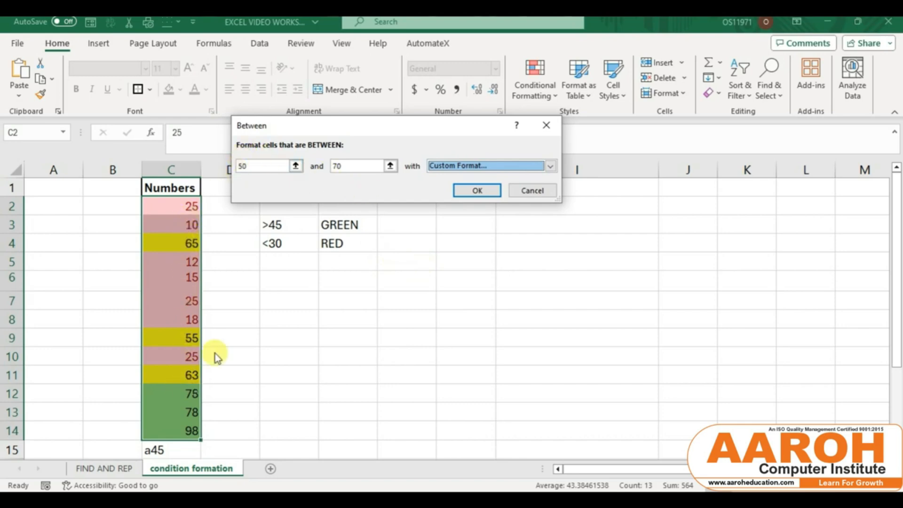
click(492, 191)
click(282, 332)
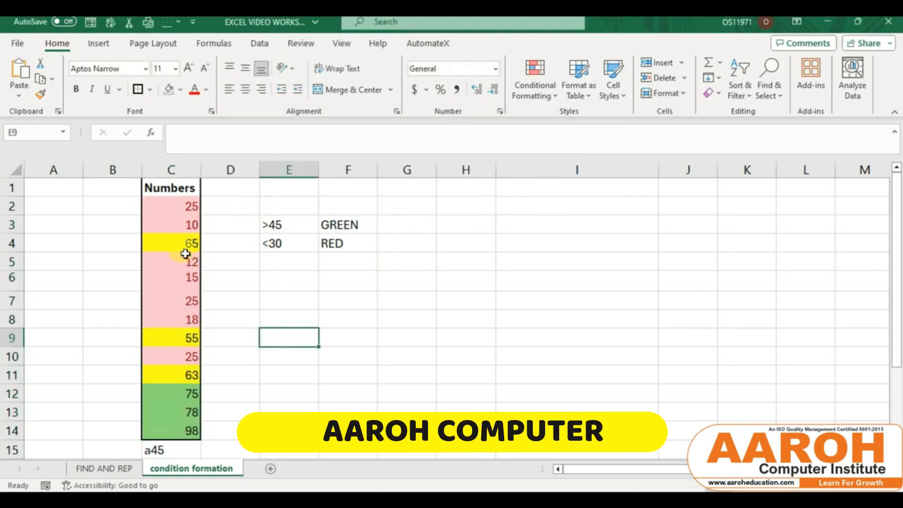
click(269, 268)
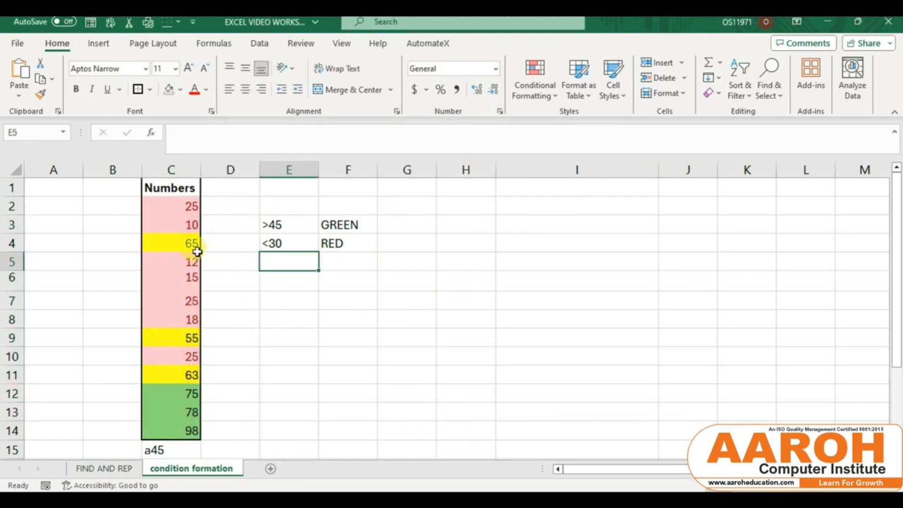
Step: Start an Equal To conditional formatting rule on C2:C14 with the comparison value 25
drag(176, 208, 191, 429)
click(535, 101)
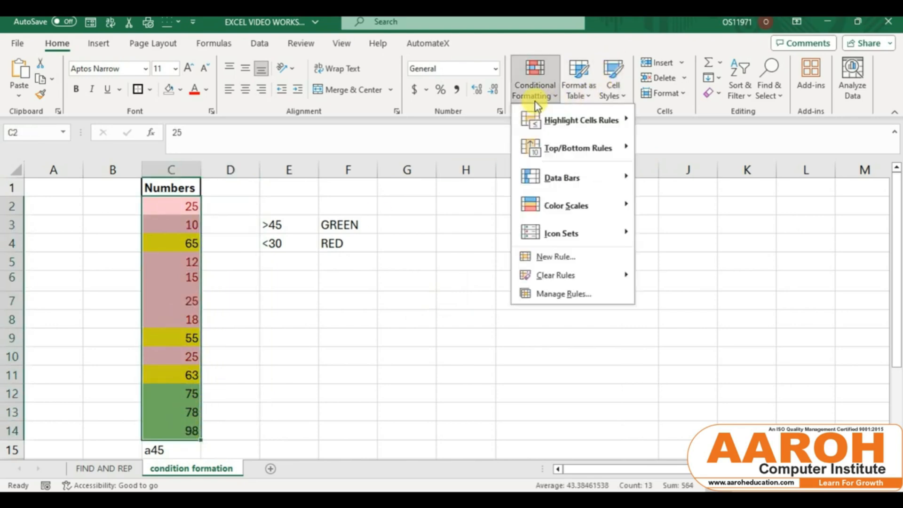
mouse_move(572, 122)
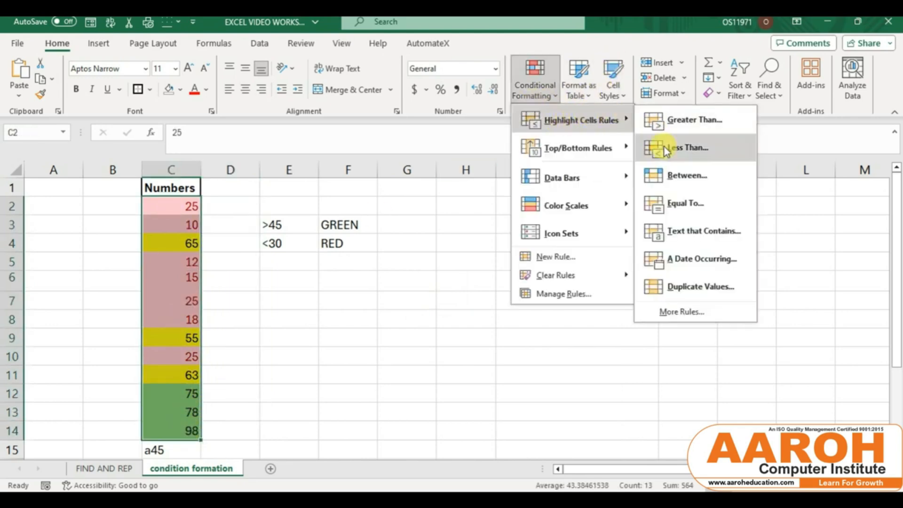
click(688, 204)
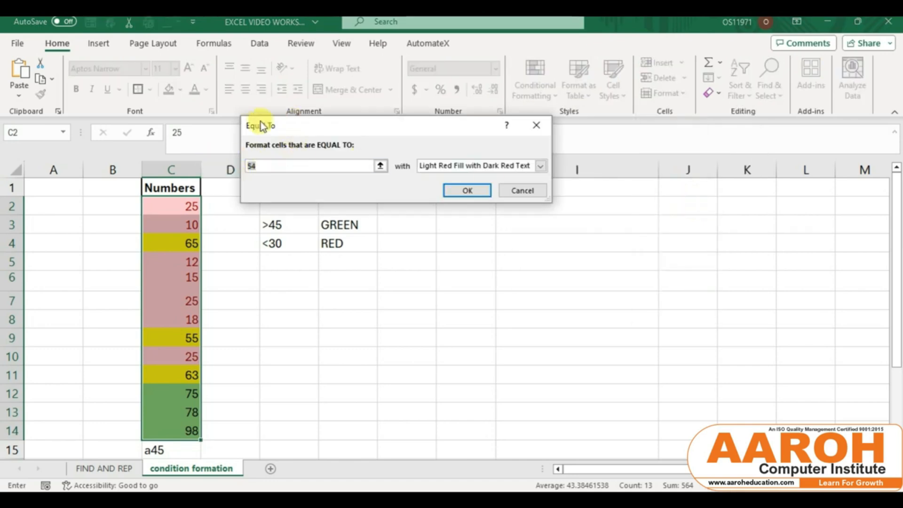
click(272, 163)
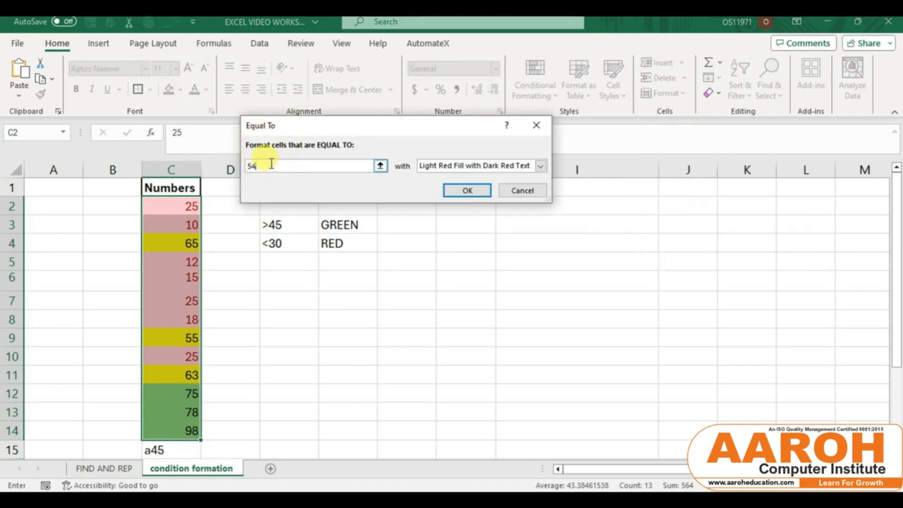
key(BackSpace)
key(BackSpace)
text(25)
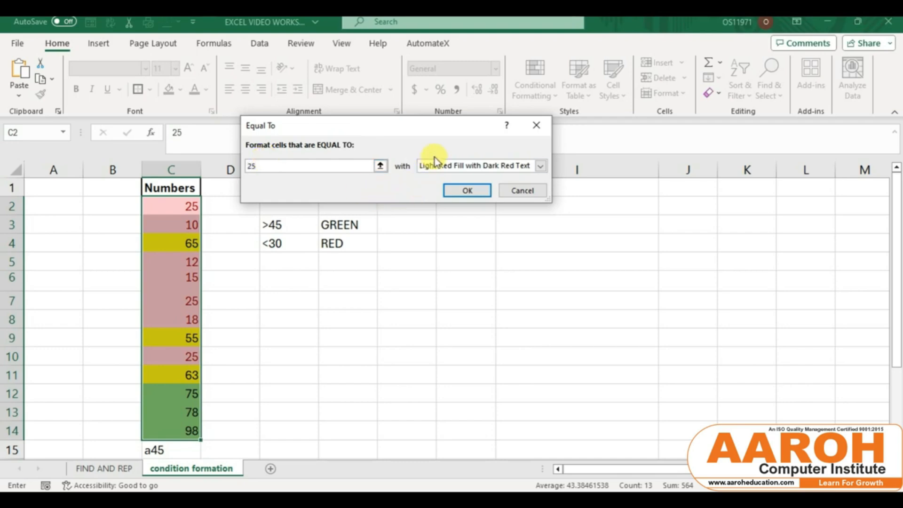
Step: Give the Equal To rule a custom format with a purple fill and apply it
click(438, 164)
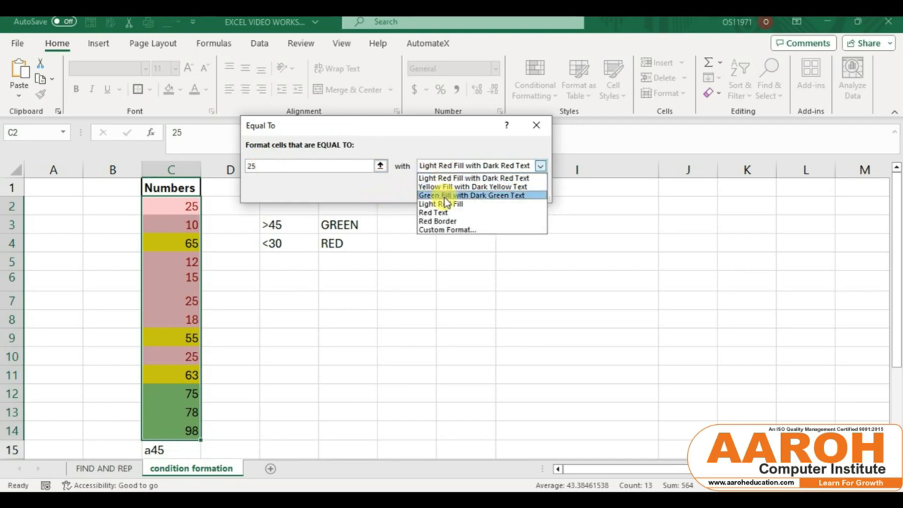
click(445, 236)
click(470, 166)
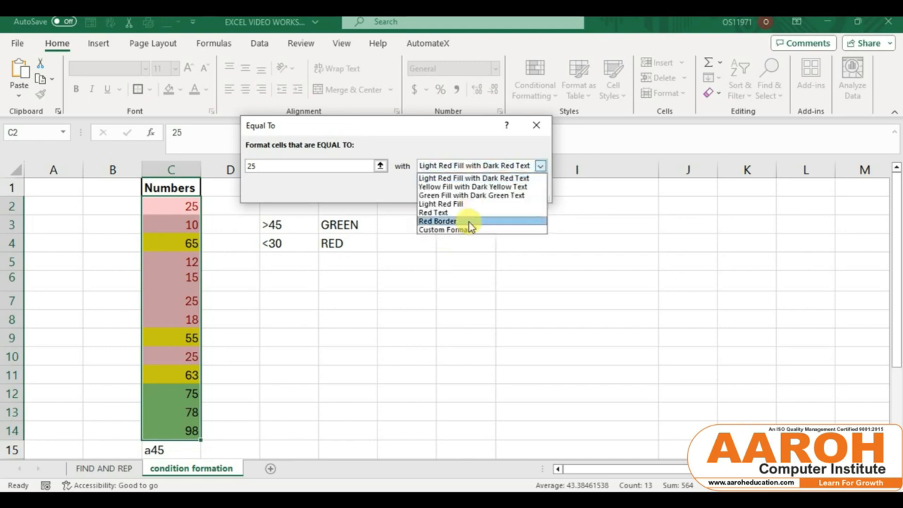
click(469, 234)
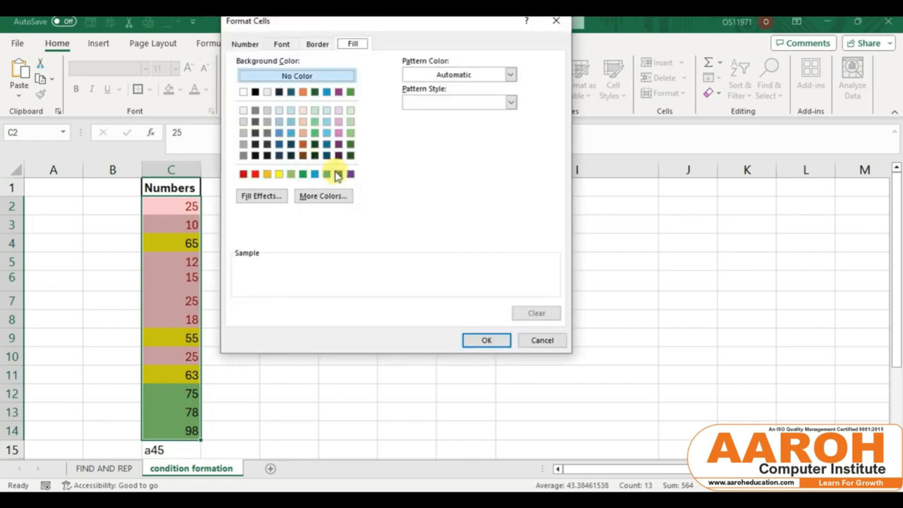
click(350, 174)
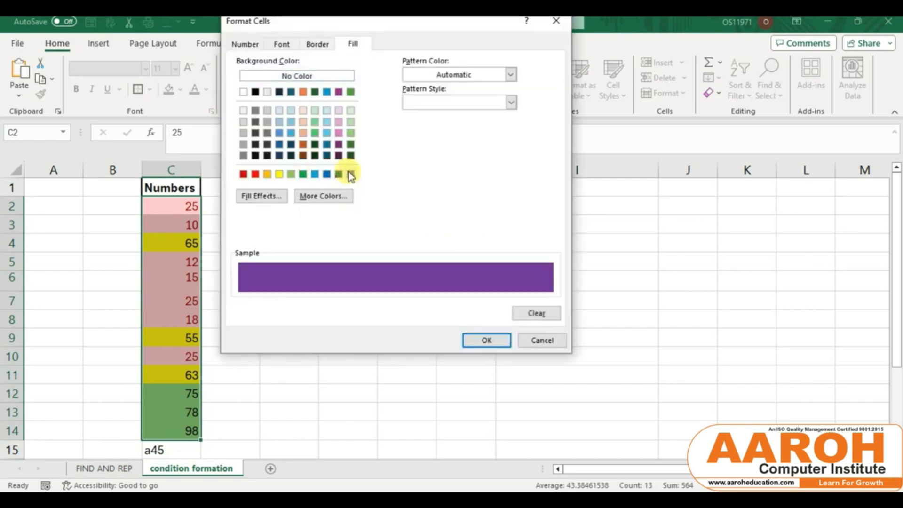
click(484, 340)
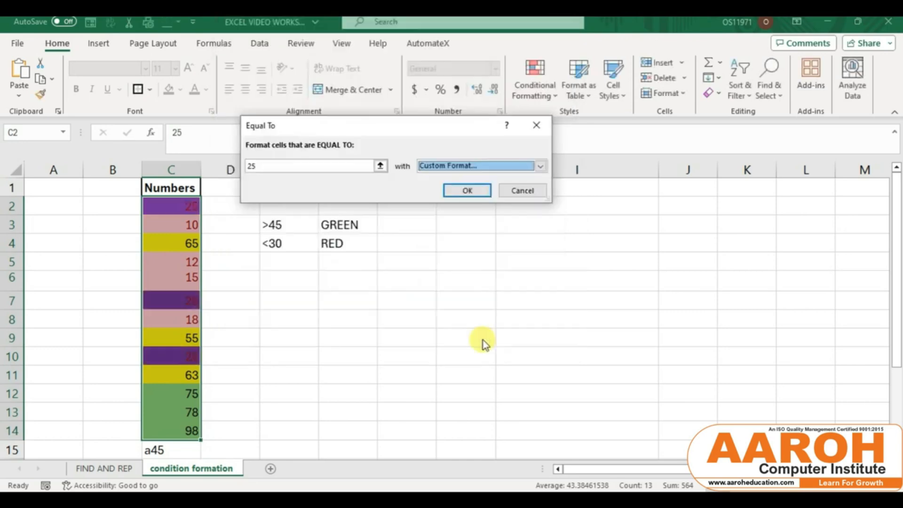
click(464, 192)
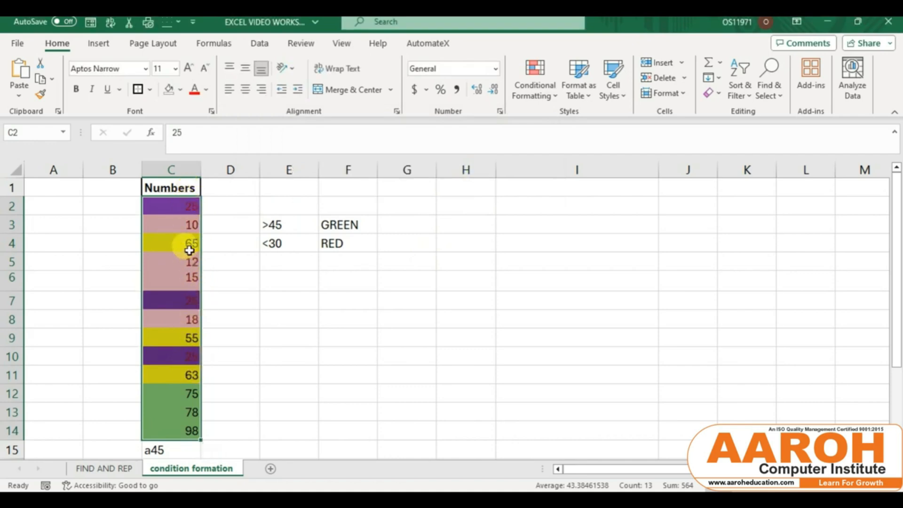
Step: Preview a Duplicate Values rule on C2:C14 for duplicate numbers, using a custom format with an orange fill
drag(173, 204, 182, 429)
click(553, 99)
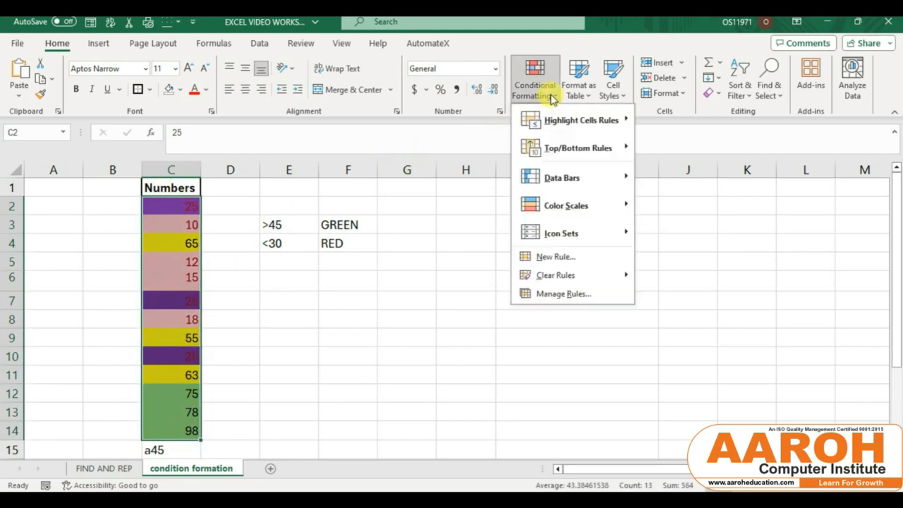
mouse_move(607, 120)
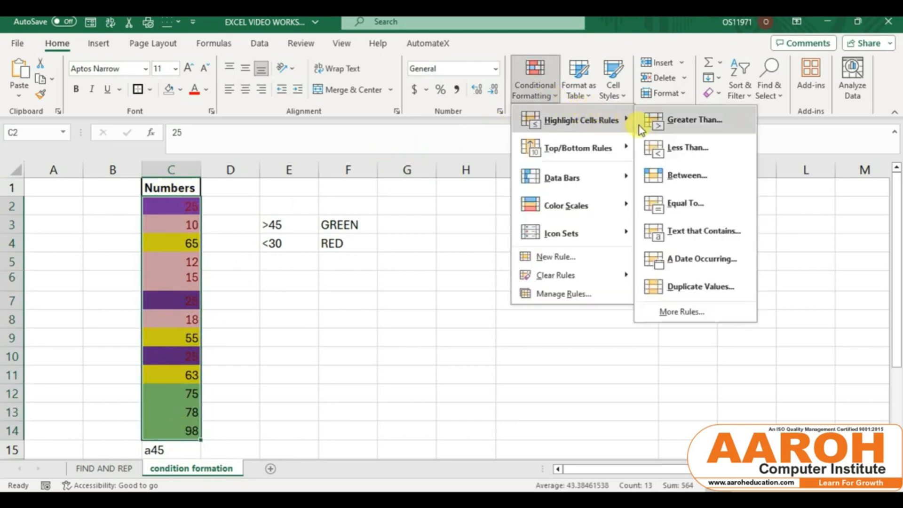
click(709, 285)
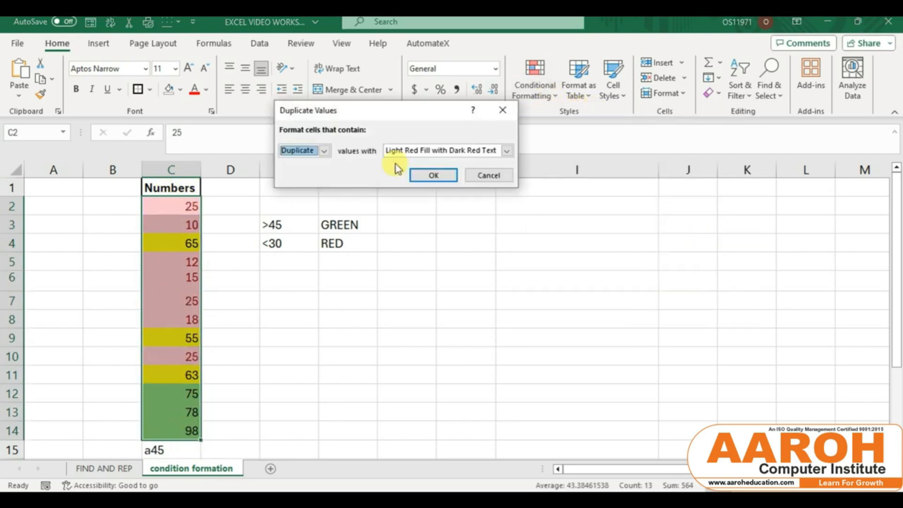
click(324, 150)
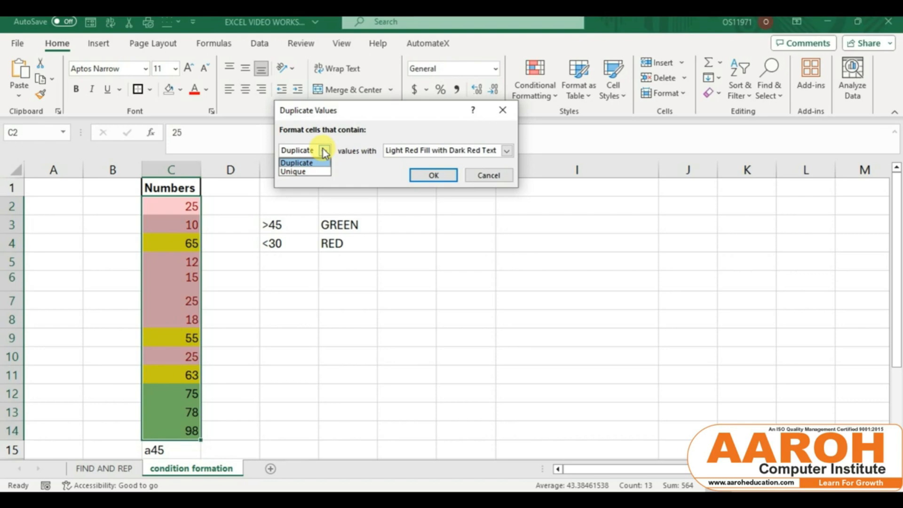
click(425, 154)
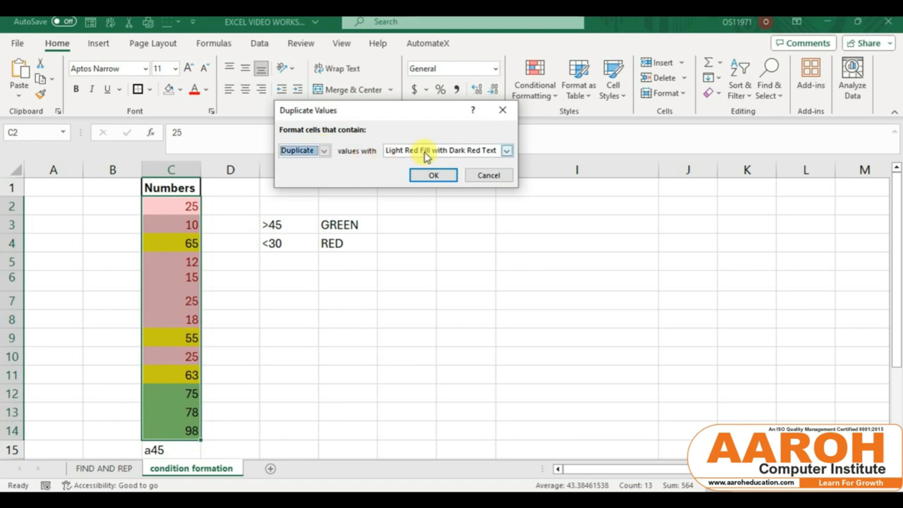
click(507, 150)
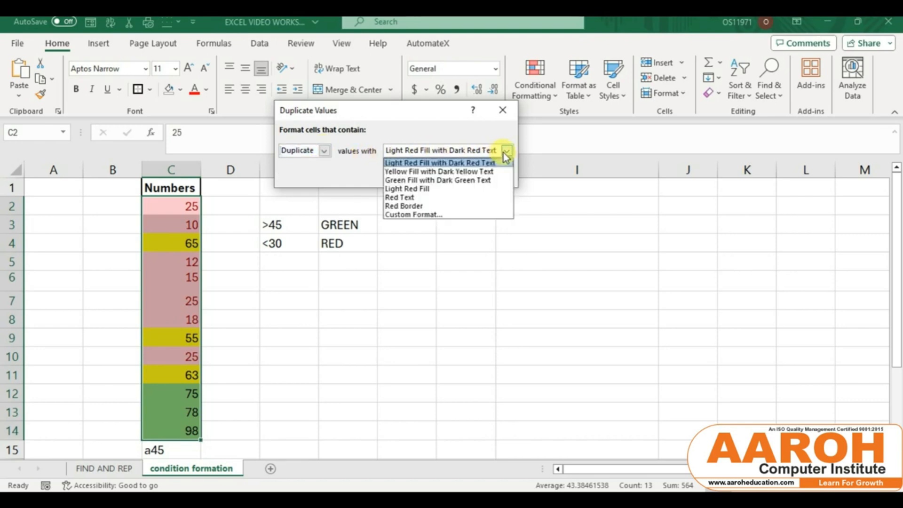
click(412, 215)
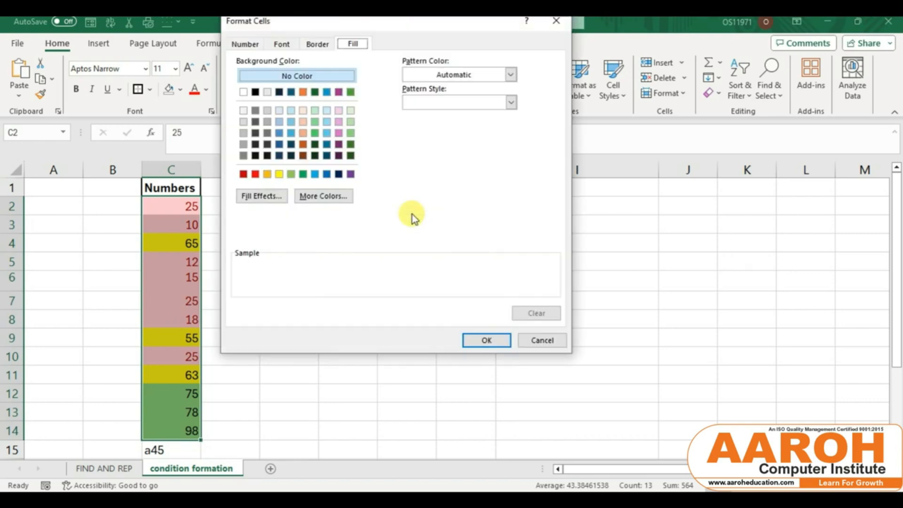
click(267, 177)
click(478, 343)
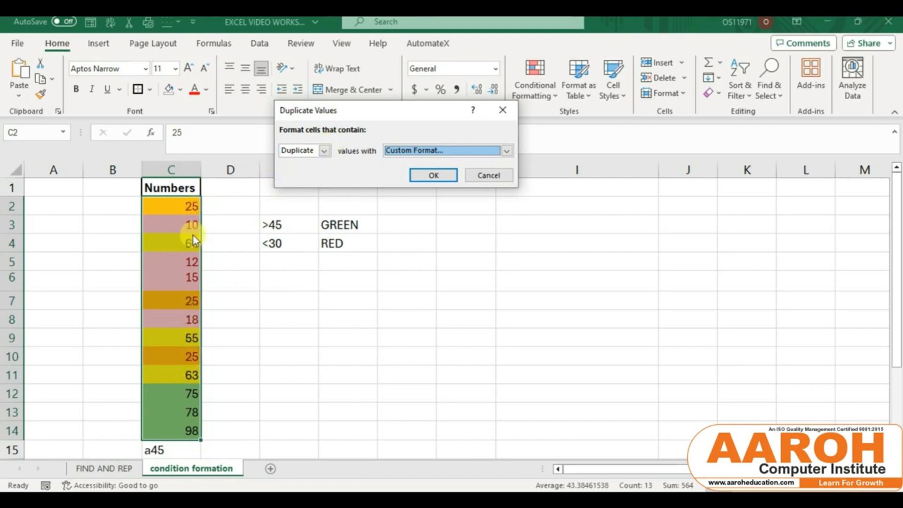
Step: Preview the rule for unique values with a custom light green fill, and dismiss it without applying
click(325, 150)
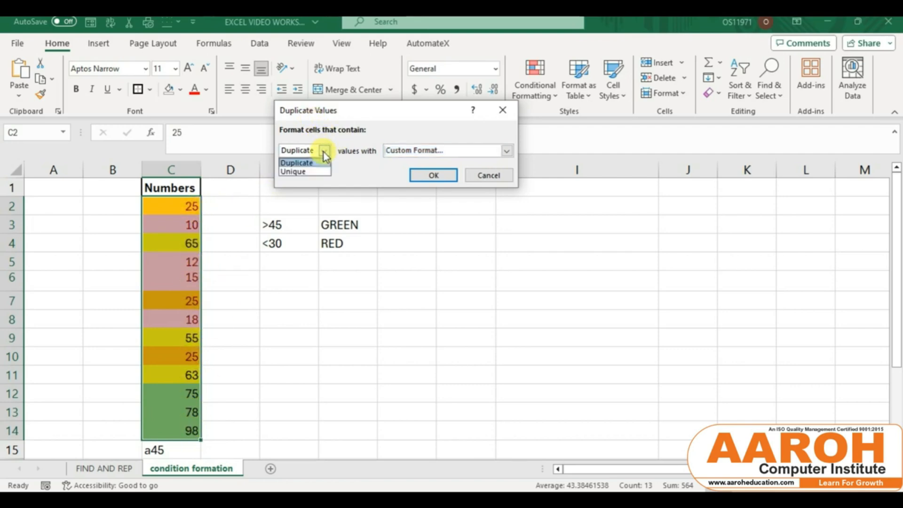
click(320, 171)
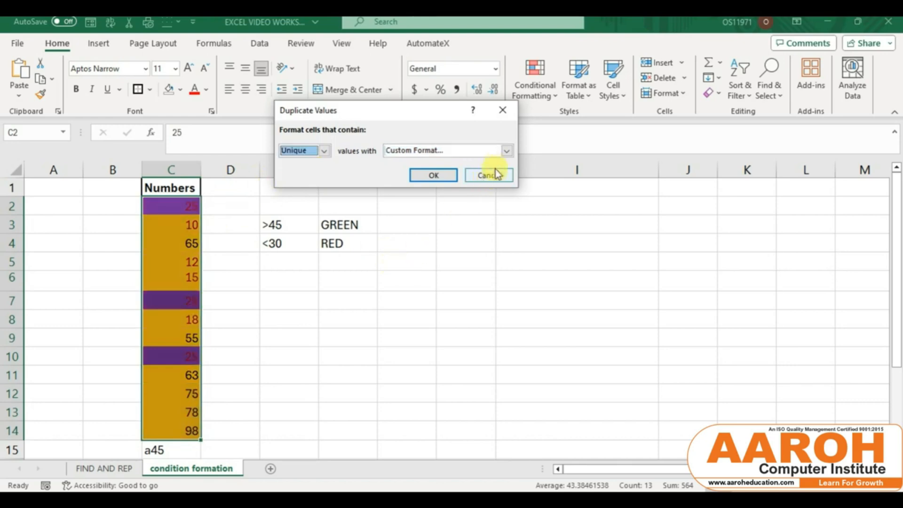
click(505, 152)
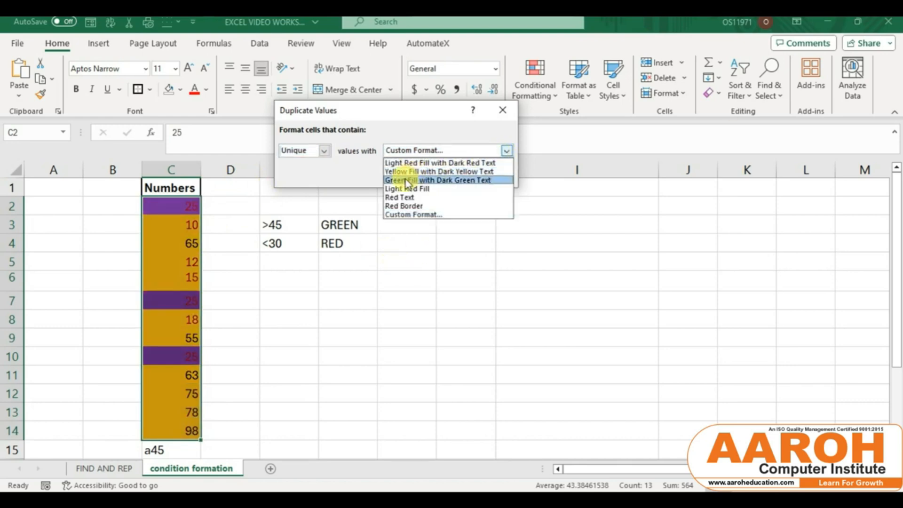
click(405, 219)
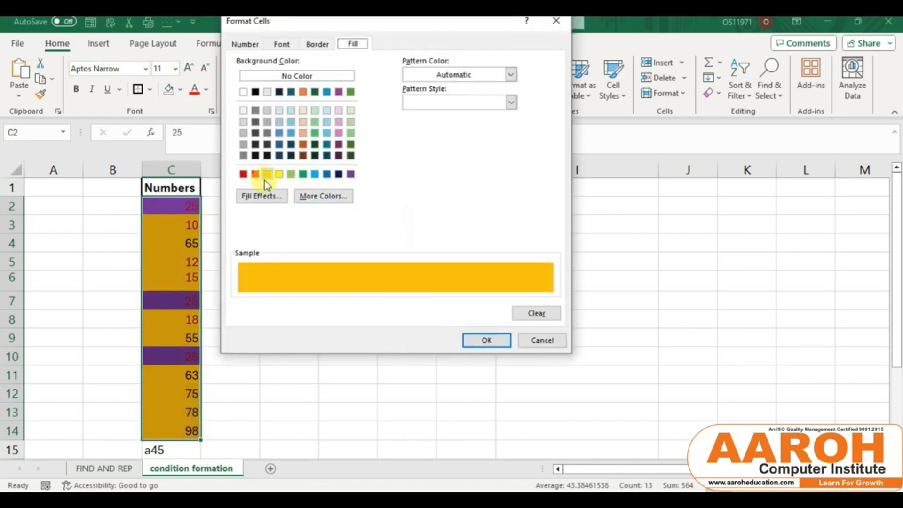
click(350, 133)
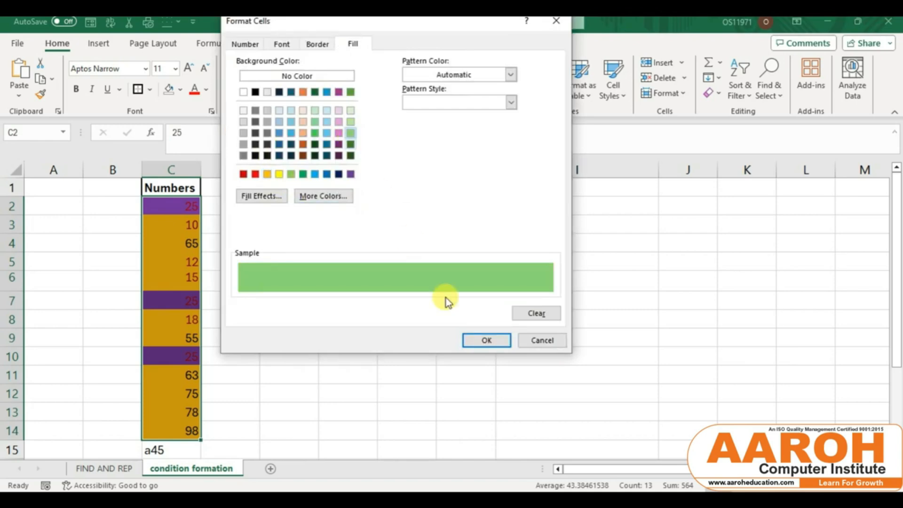
click(486, 338)
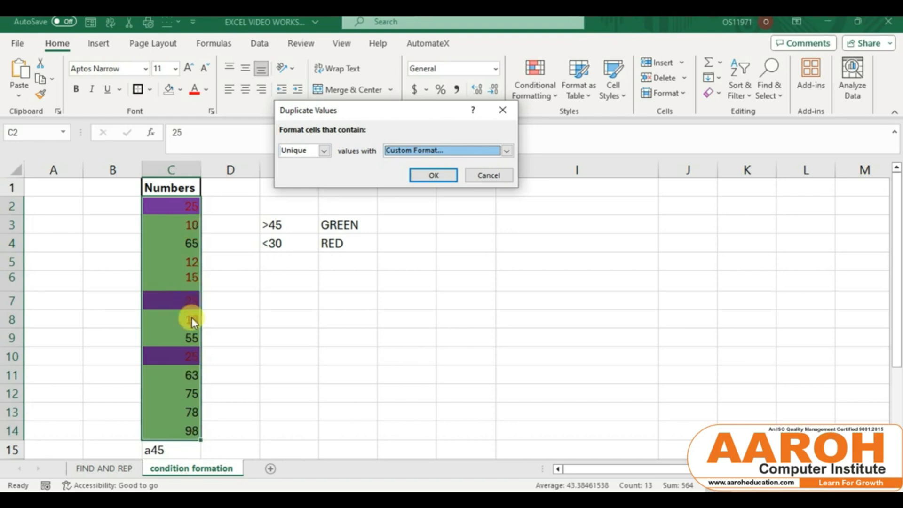
click(503, 113)
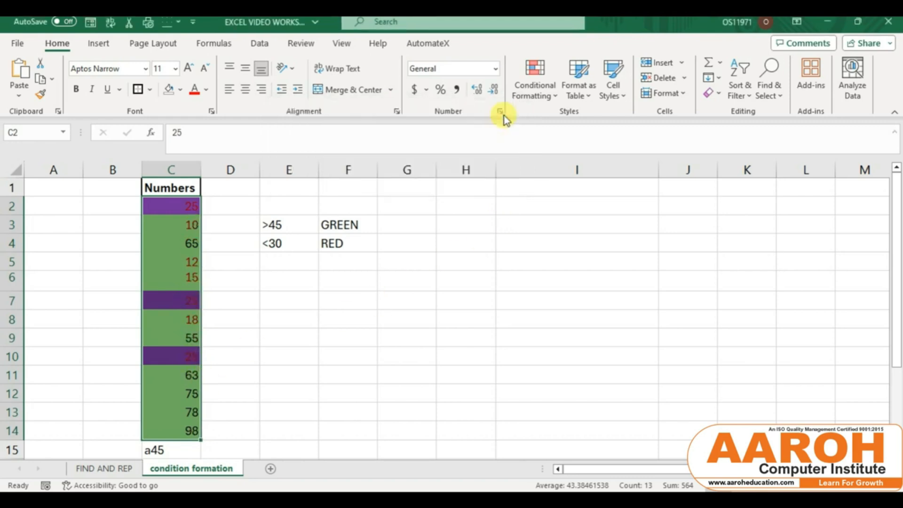
click(536, 81)
mouse_move(596, 119)
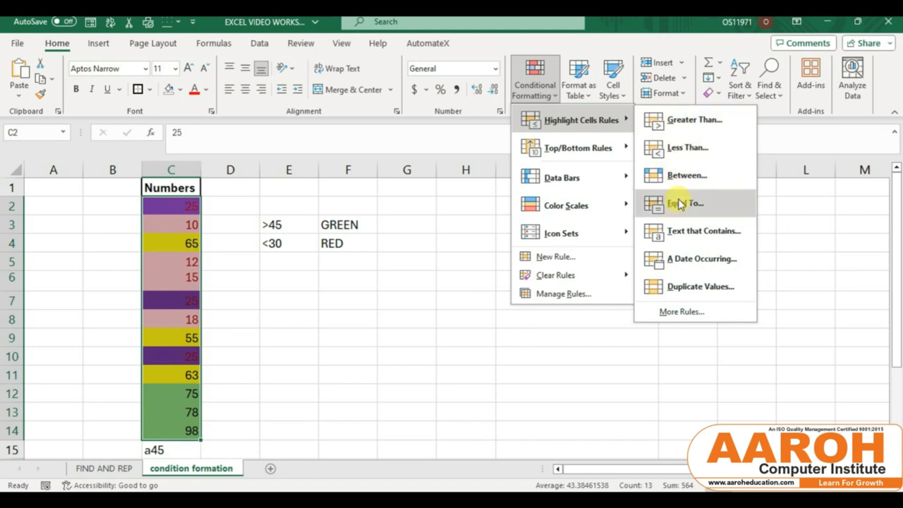
click(451, 303)
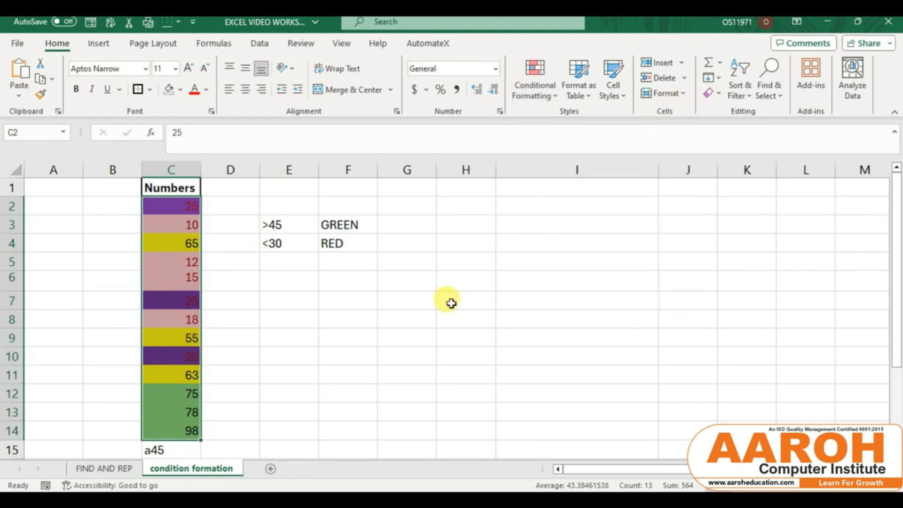
click(535, 90)
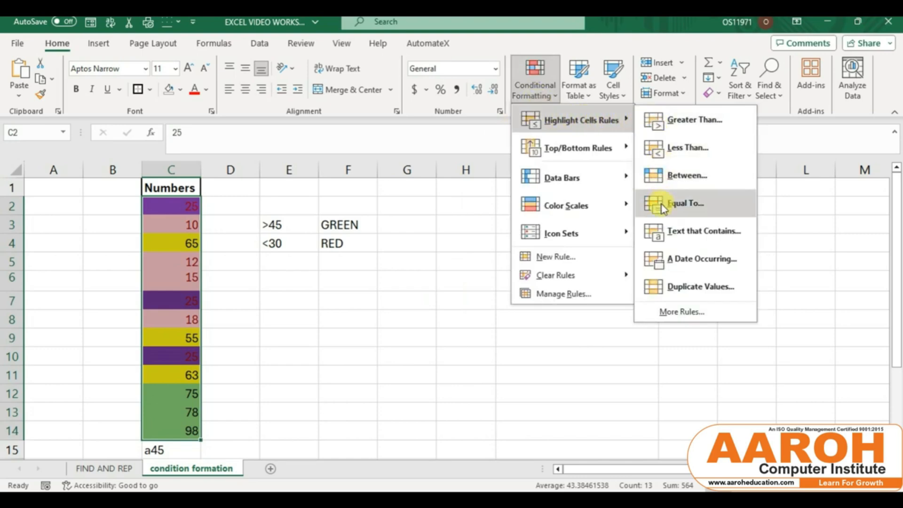
click(396, 254)
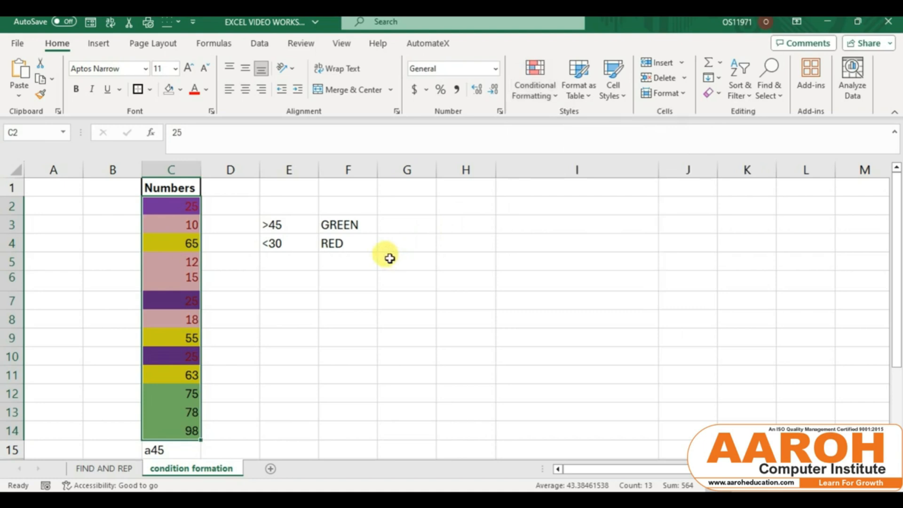
Step: Start a Top/Bottom conditional formatting rule on C2:C14
click(526, 80)
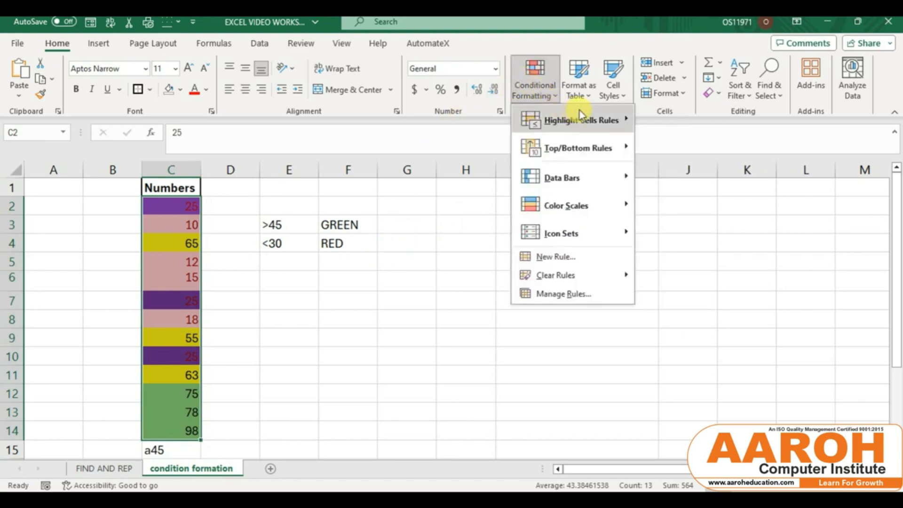
mouse_move(579, 115)
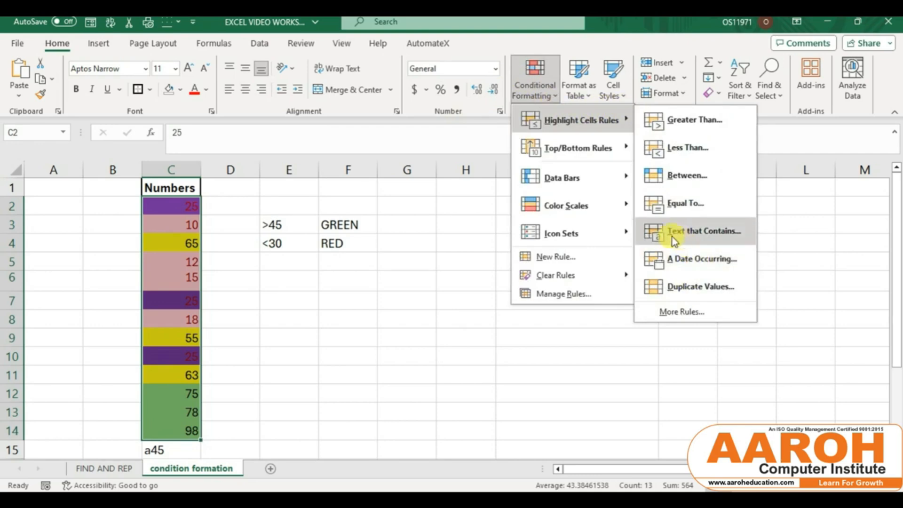
mouse_move(609, 148)
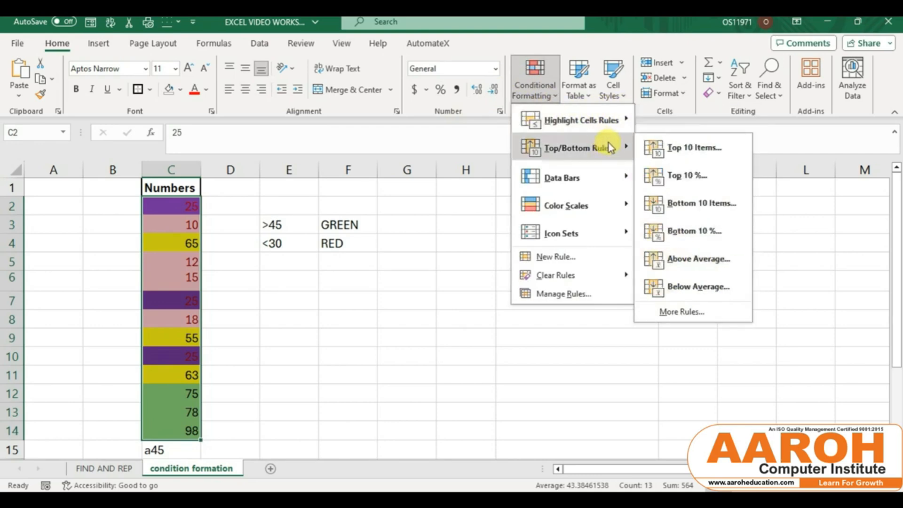